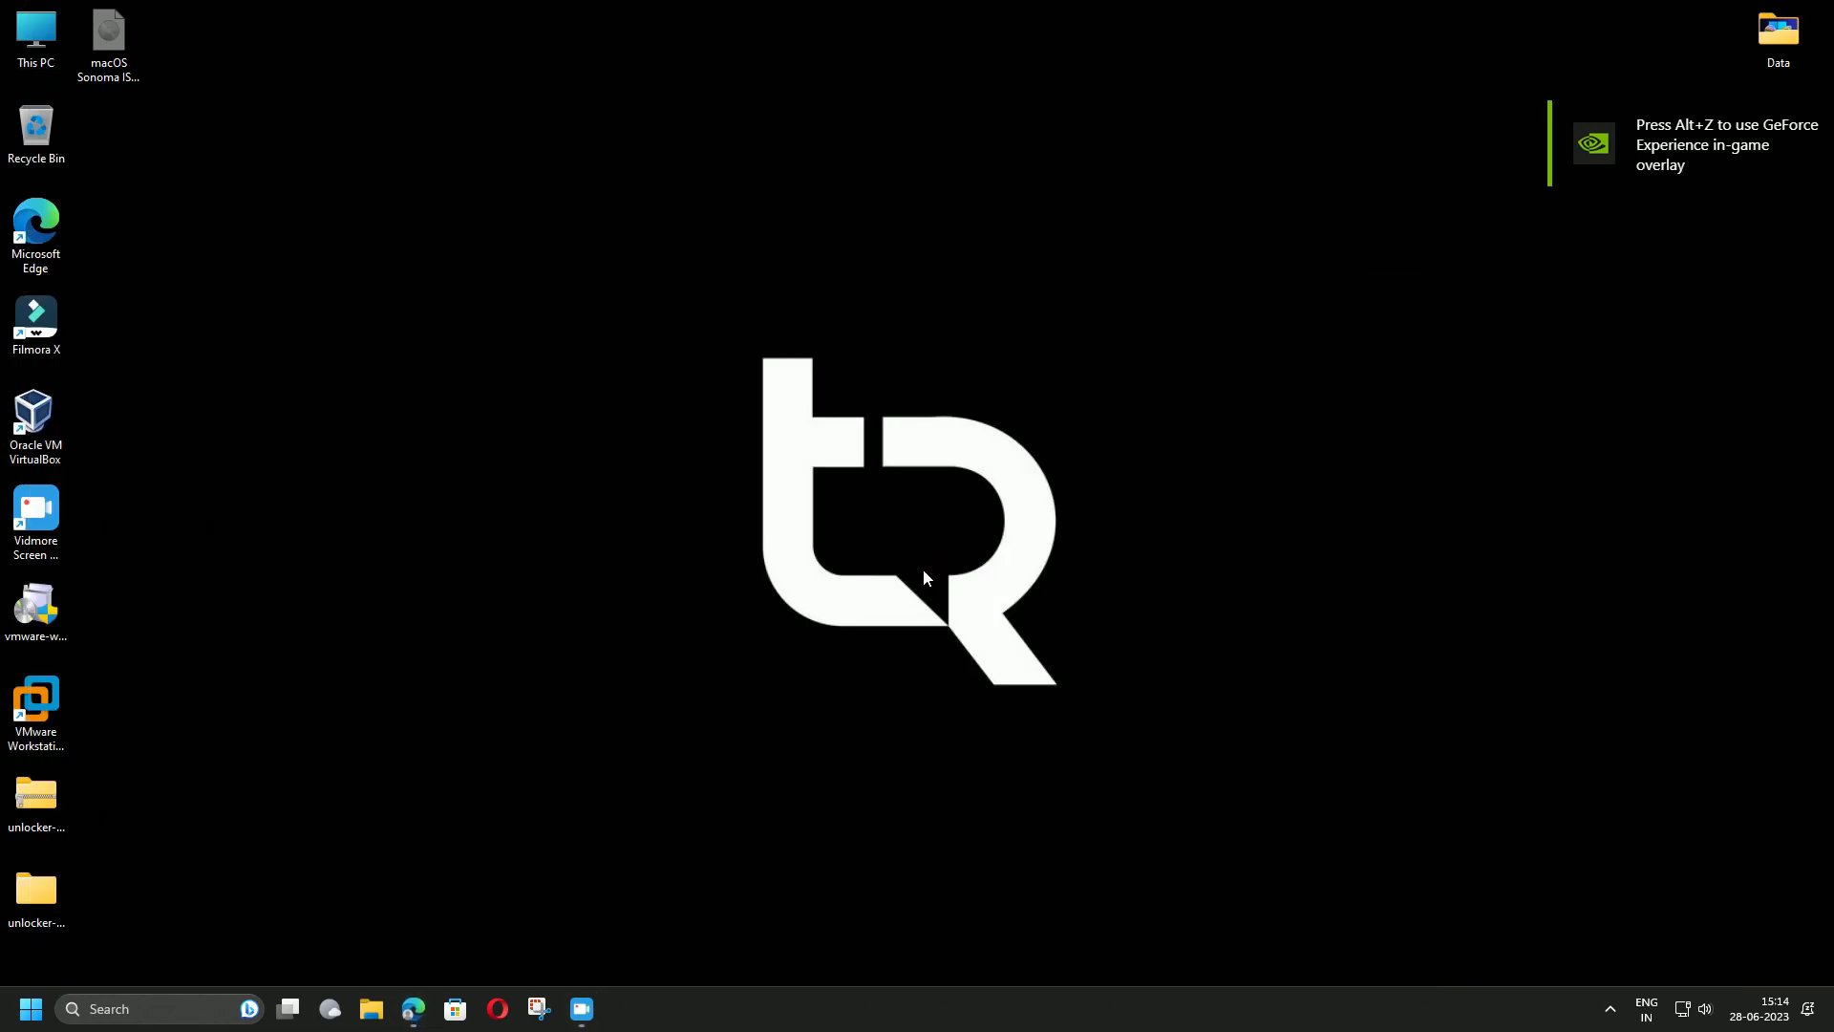
Confirm in Task Manager's Performance view that CPU virtualisation is enabled, then return to the Edge guide
key(ctrl+shift+Escape)
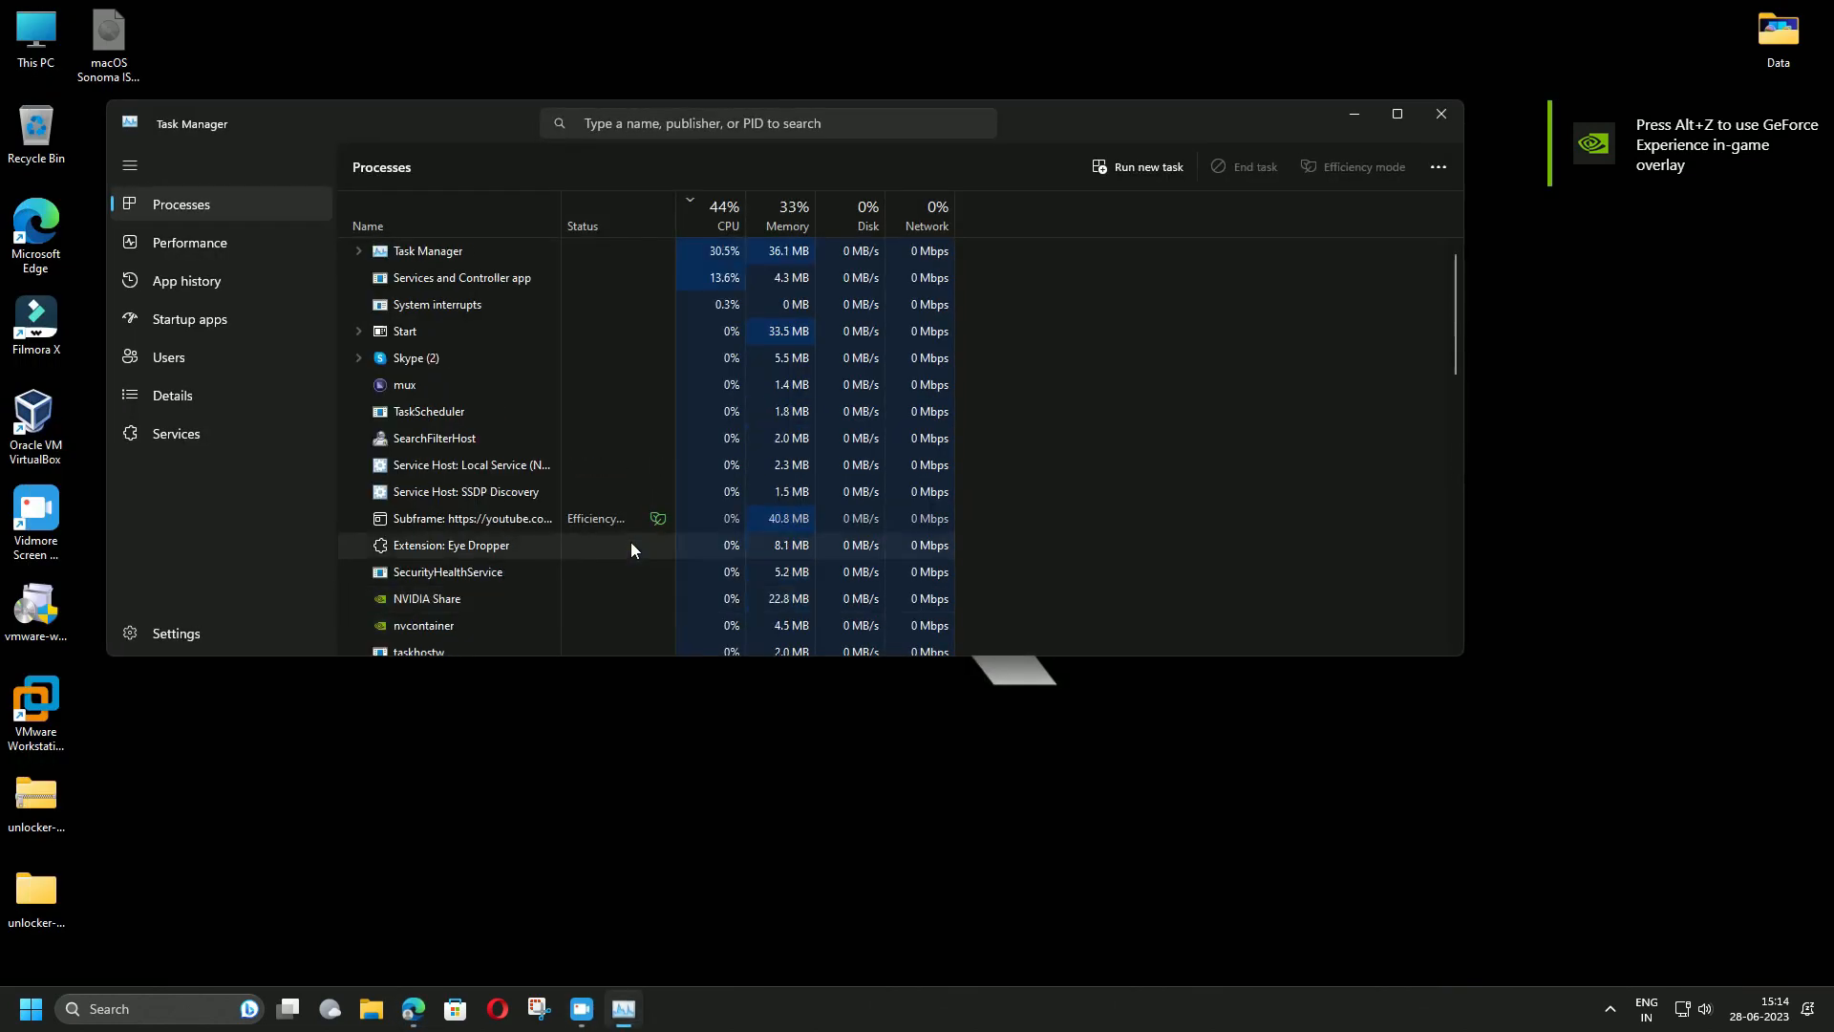
click(181, 241)
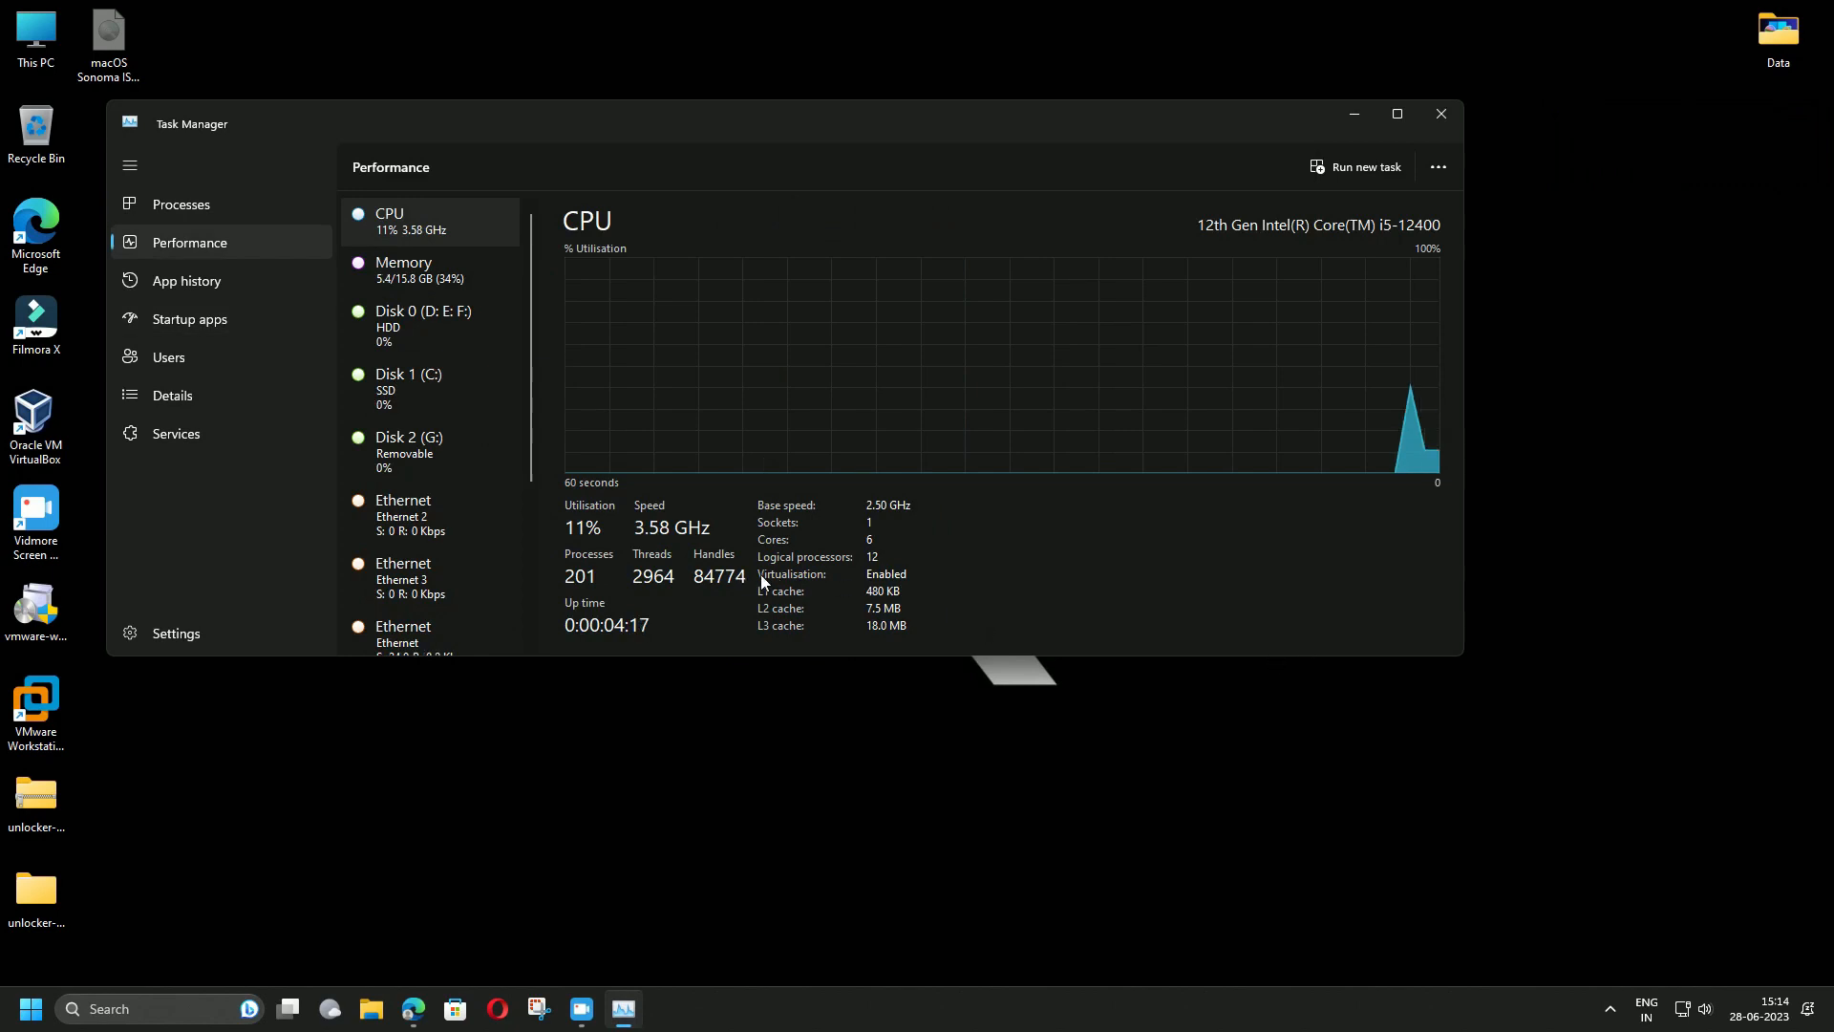
click(1440, 114)
click(414, 1009)
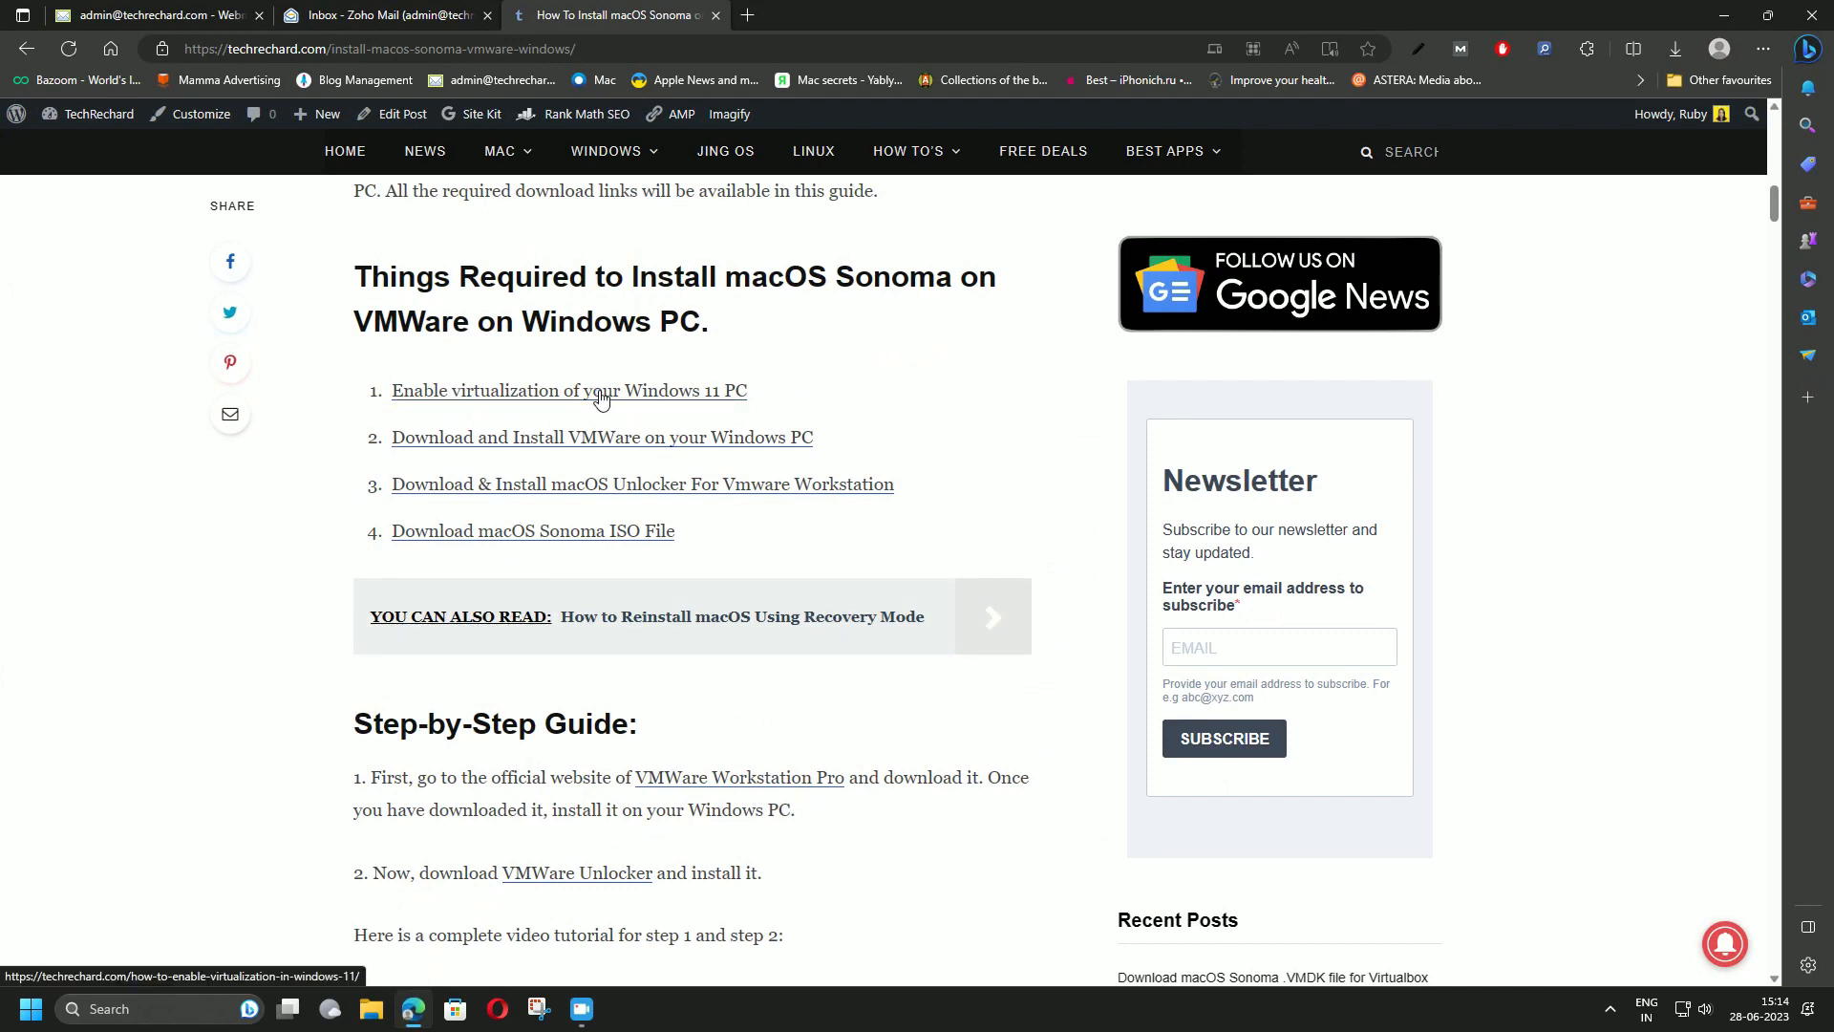
Search for the VMware Workstation Pro download in a new tab, then close that page
click(748, 16)
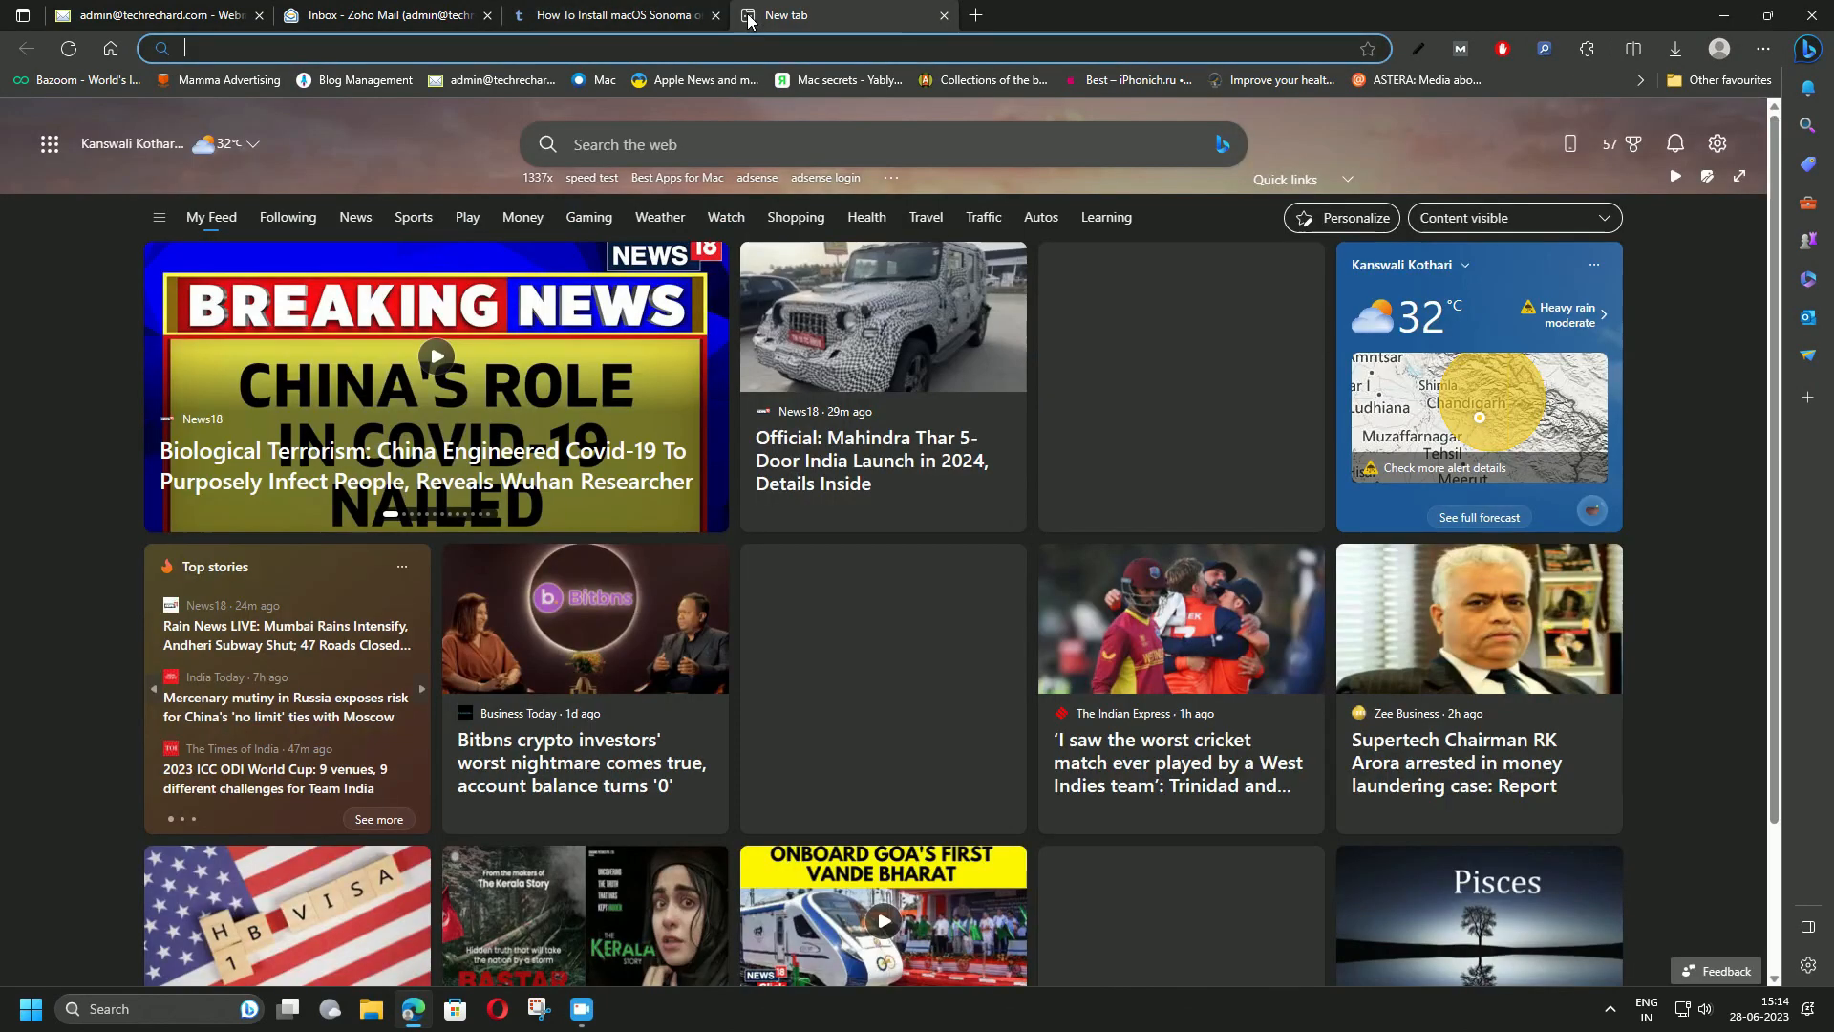
text(vmwa)
key(Return)
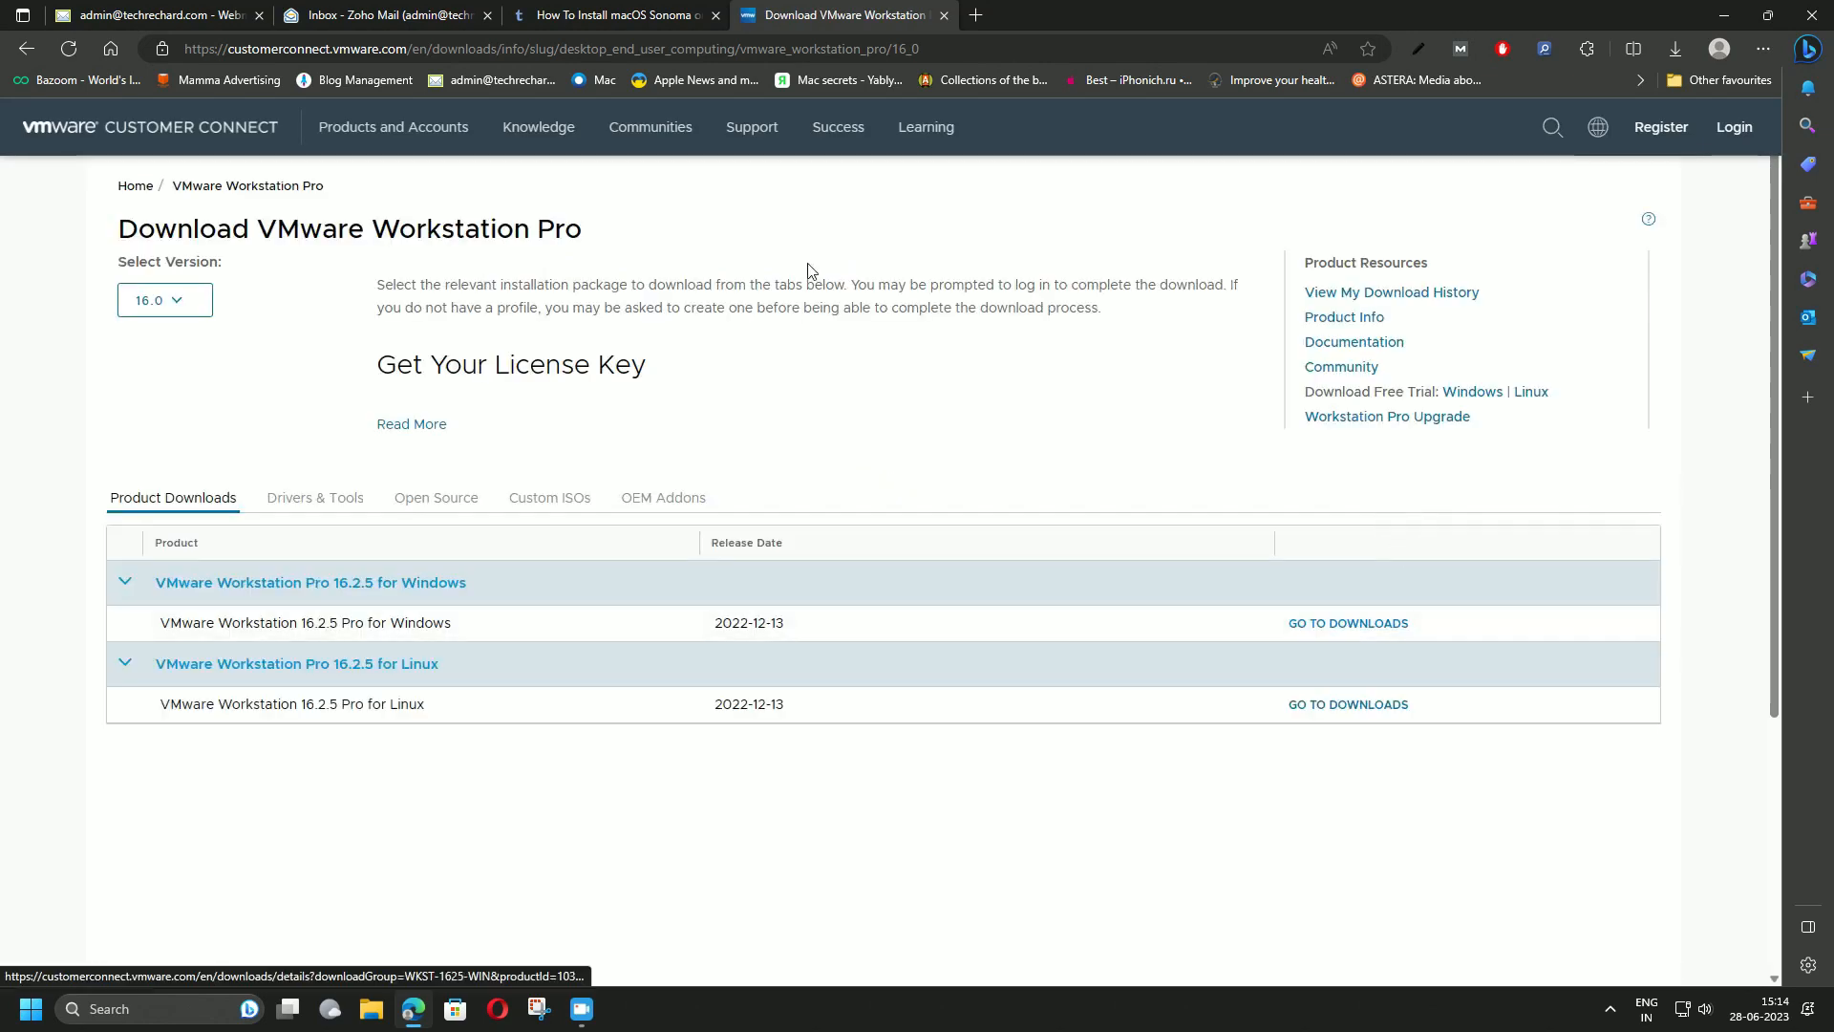
click(944, 16)
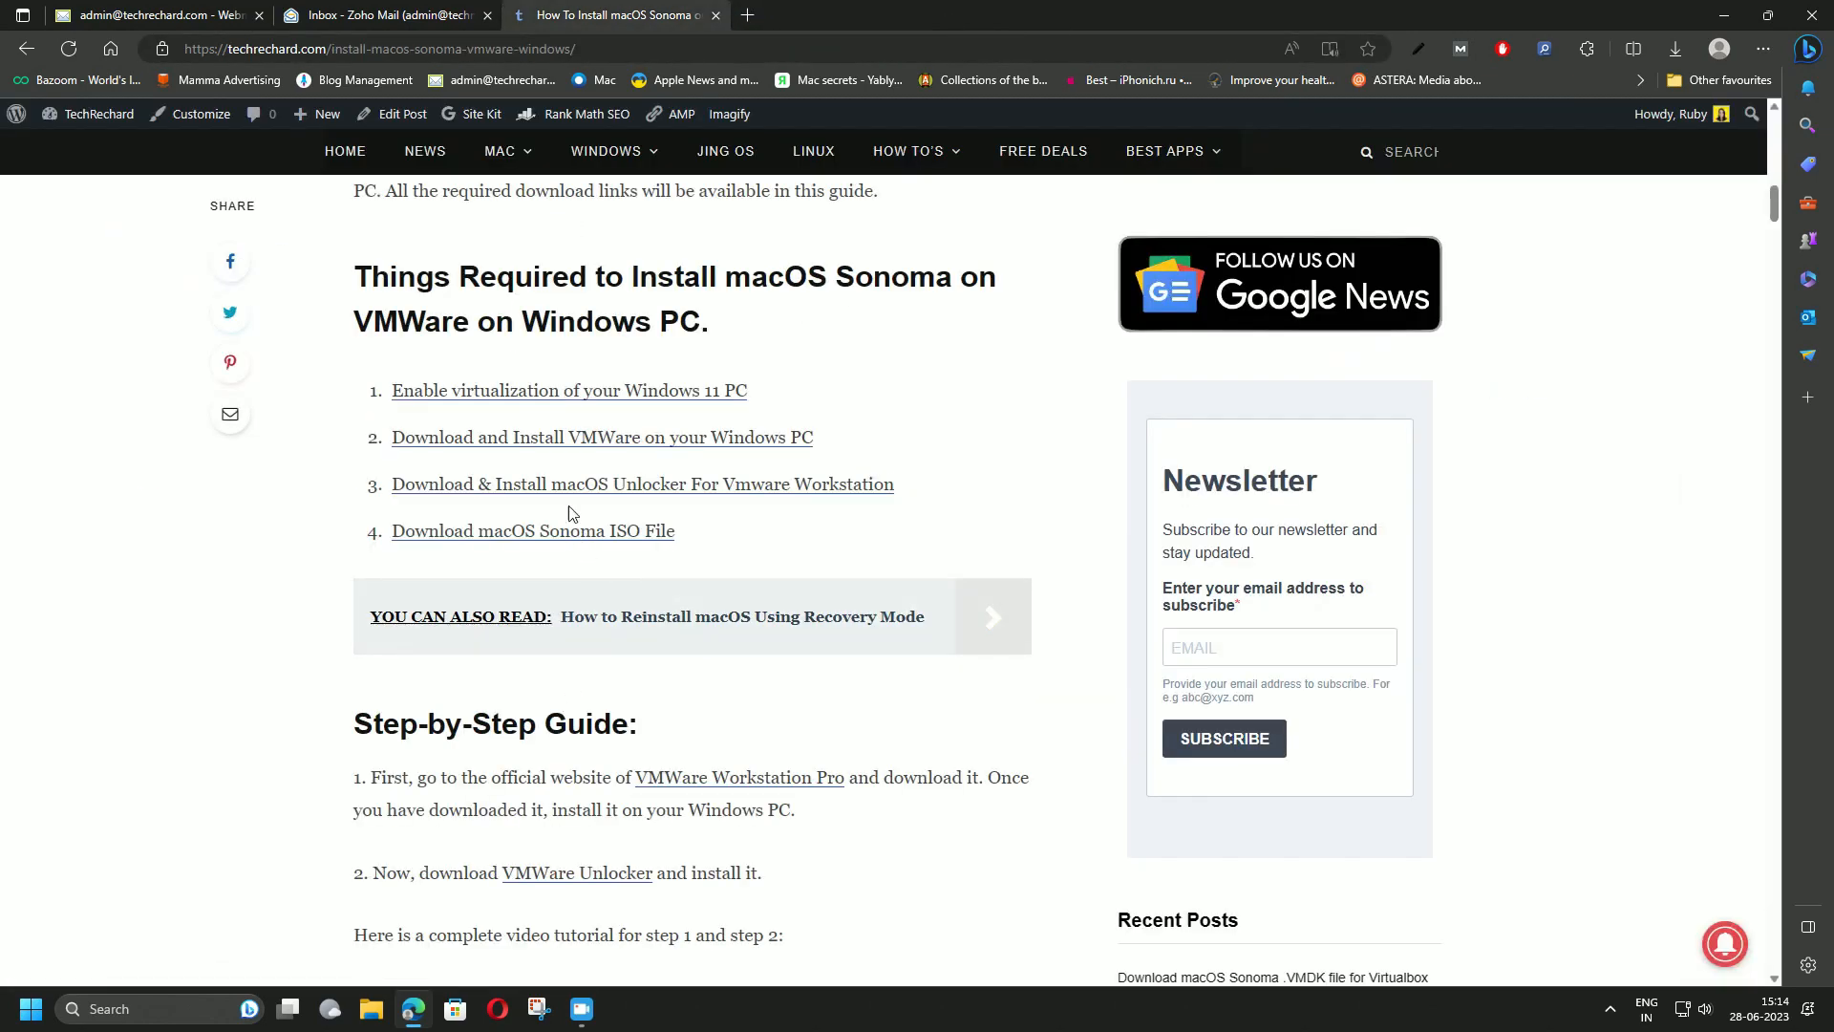
Download the Unlocker ZIP from its GitHub repository via Code > Download ZIP, then minimise Edge
click(812, 20)
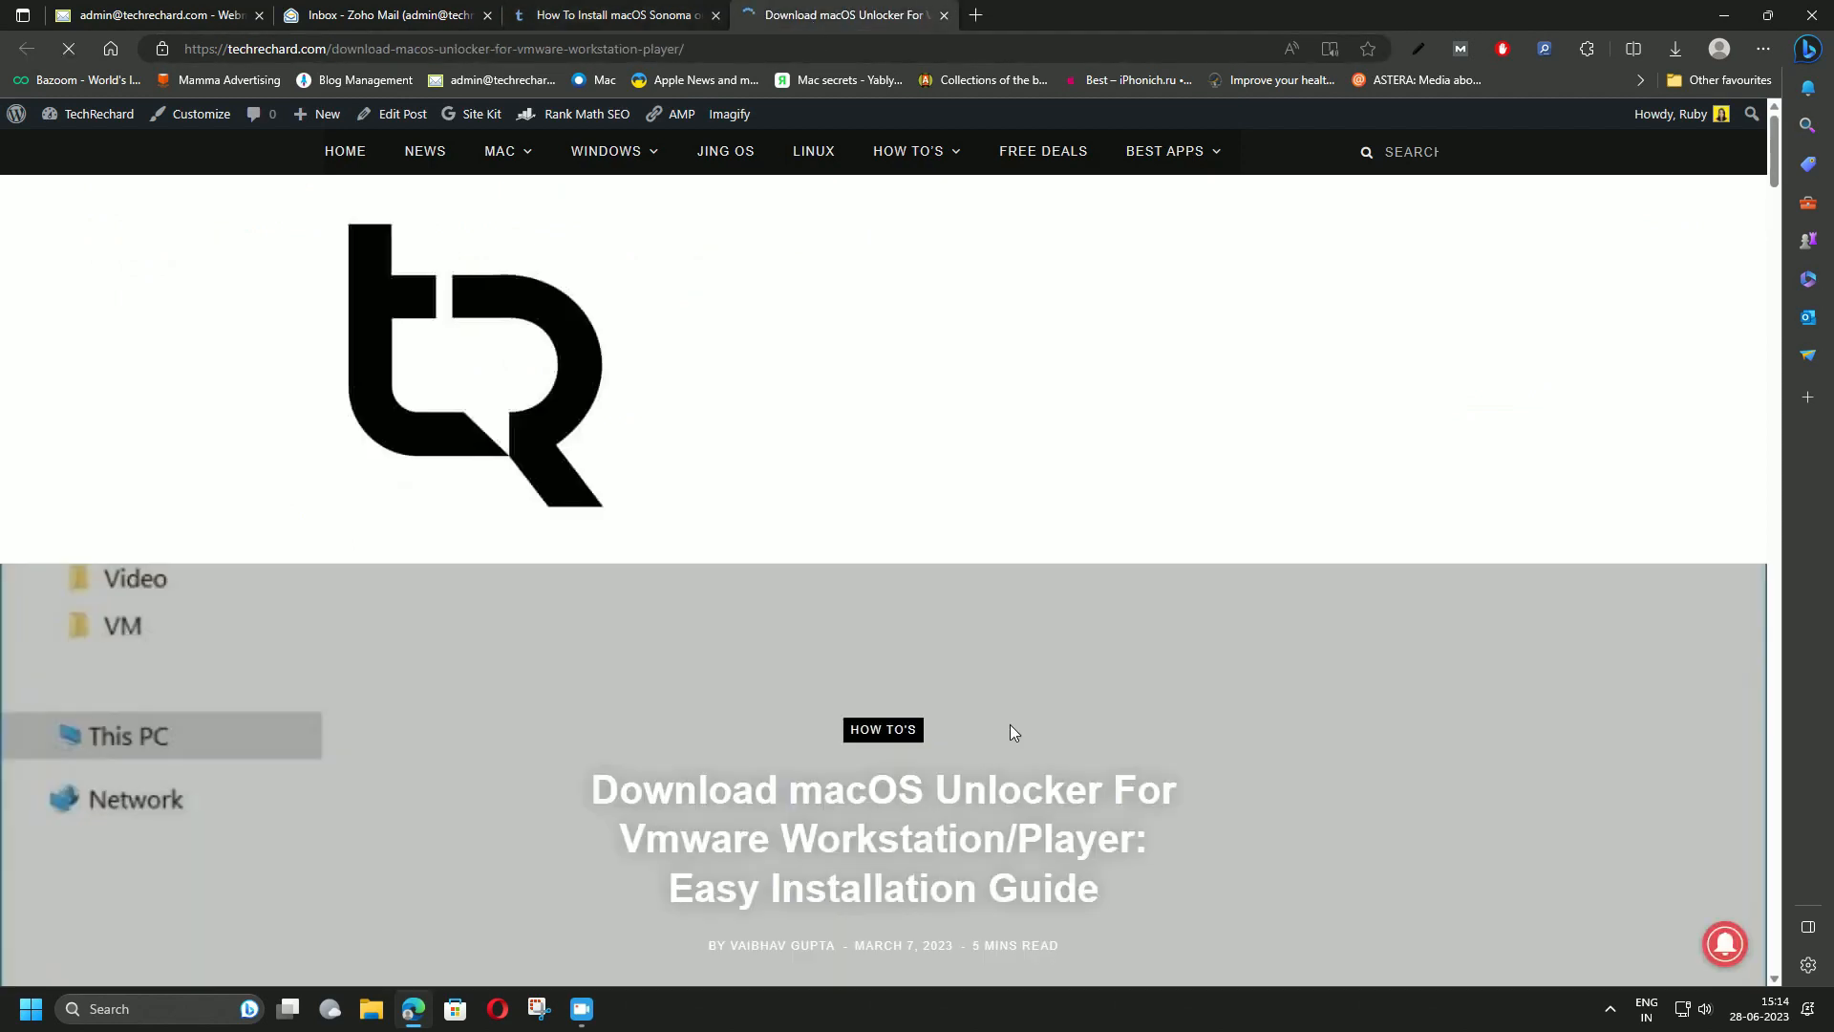
scroll(998, 703, down, 5)
scroll(1005, 707, down, 15)
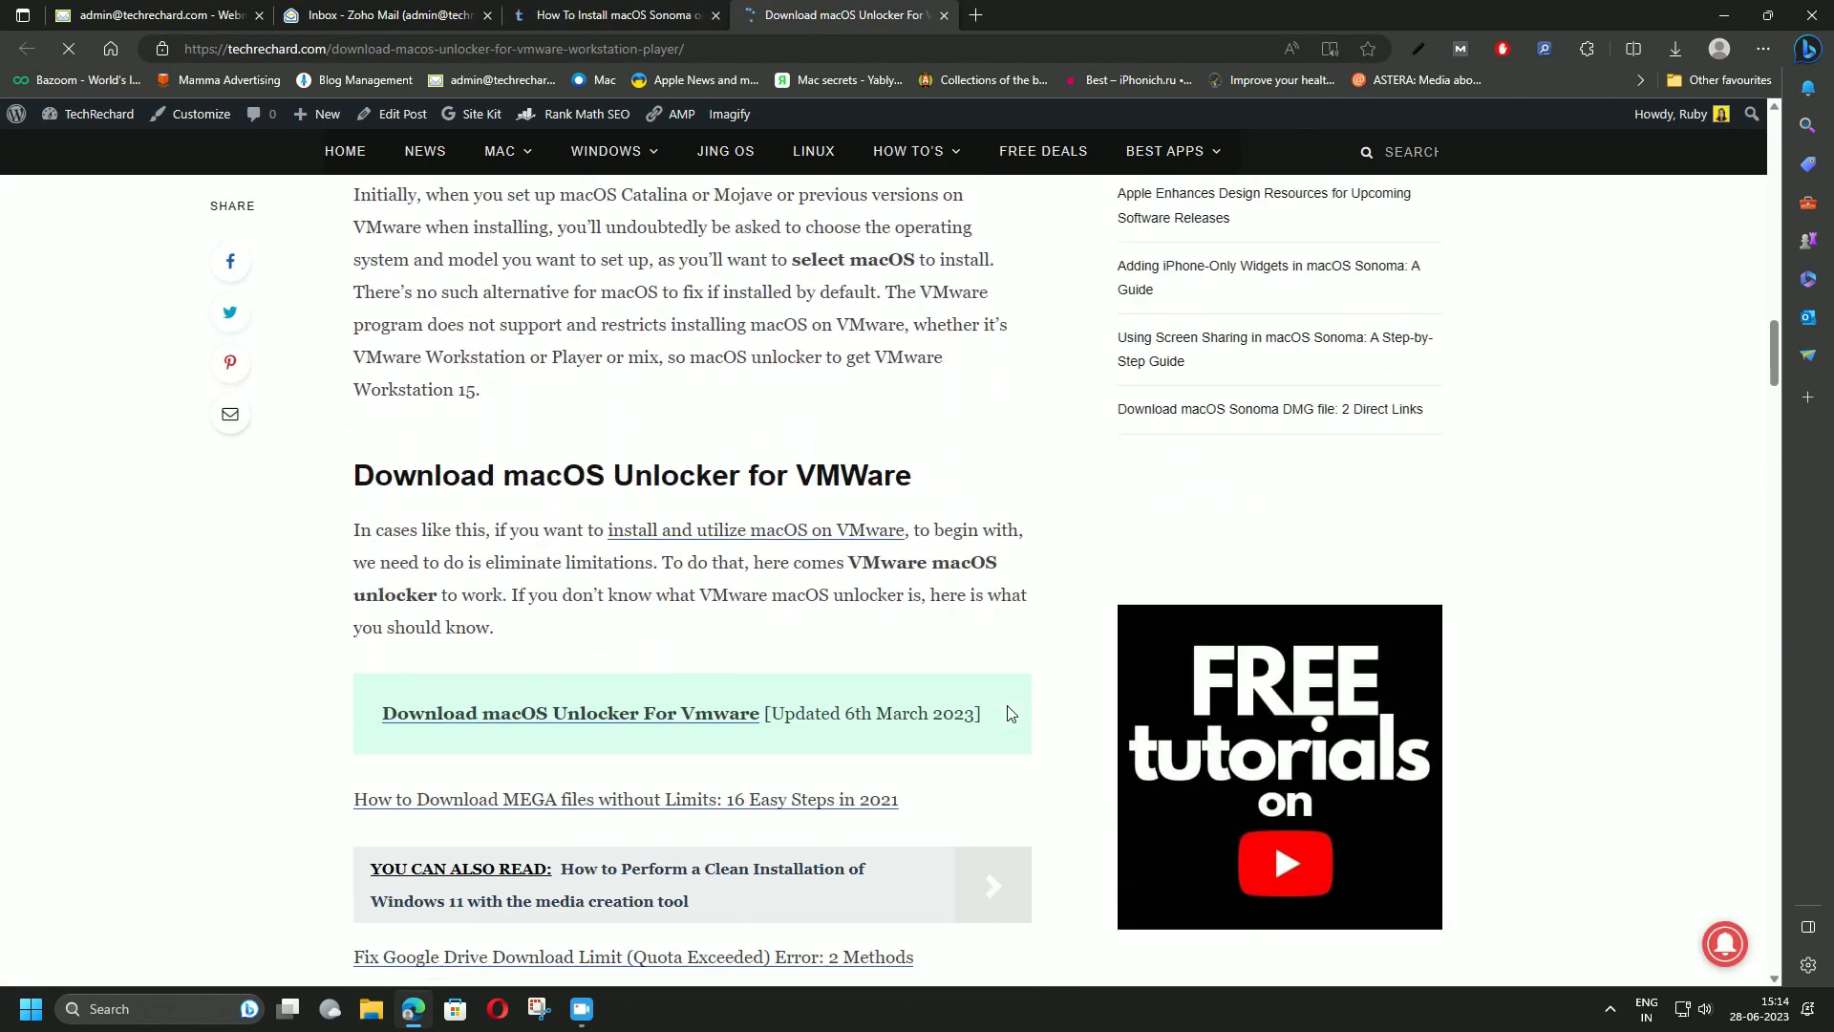
click(643, 603)
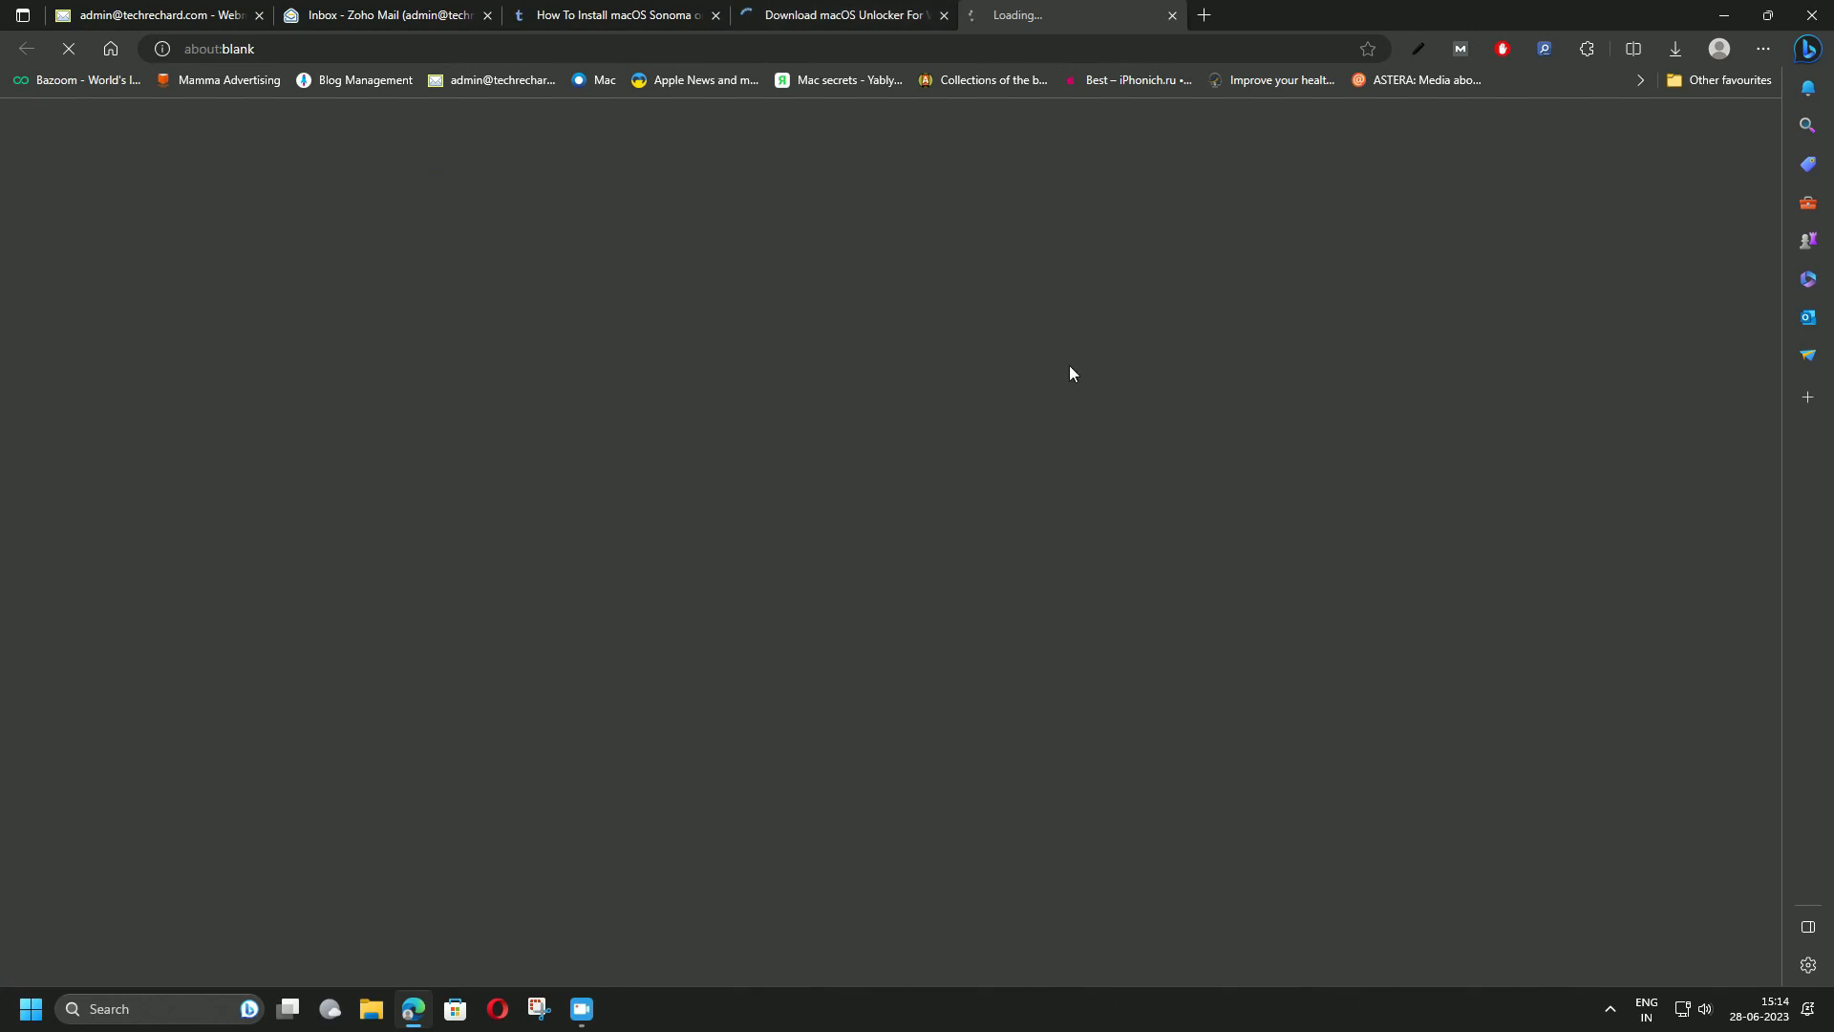
click(1120, 331)
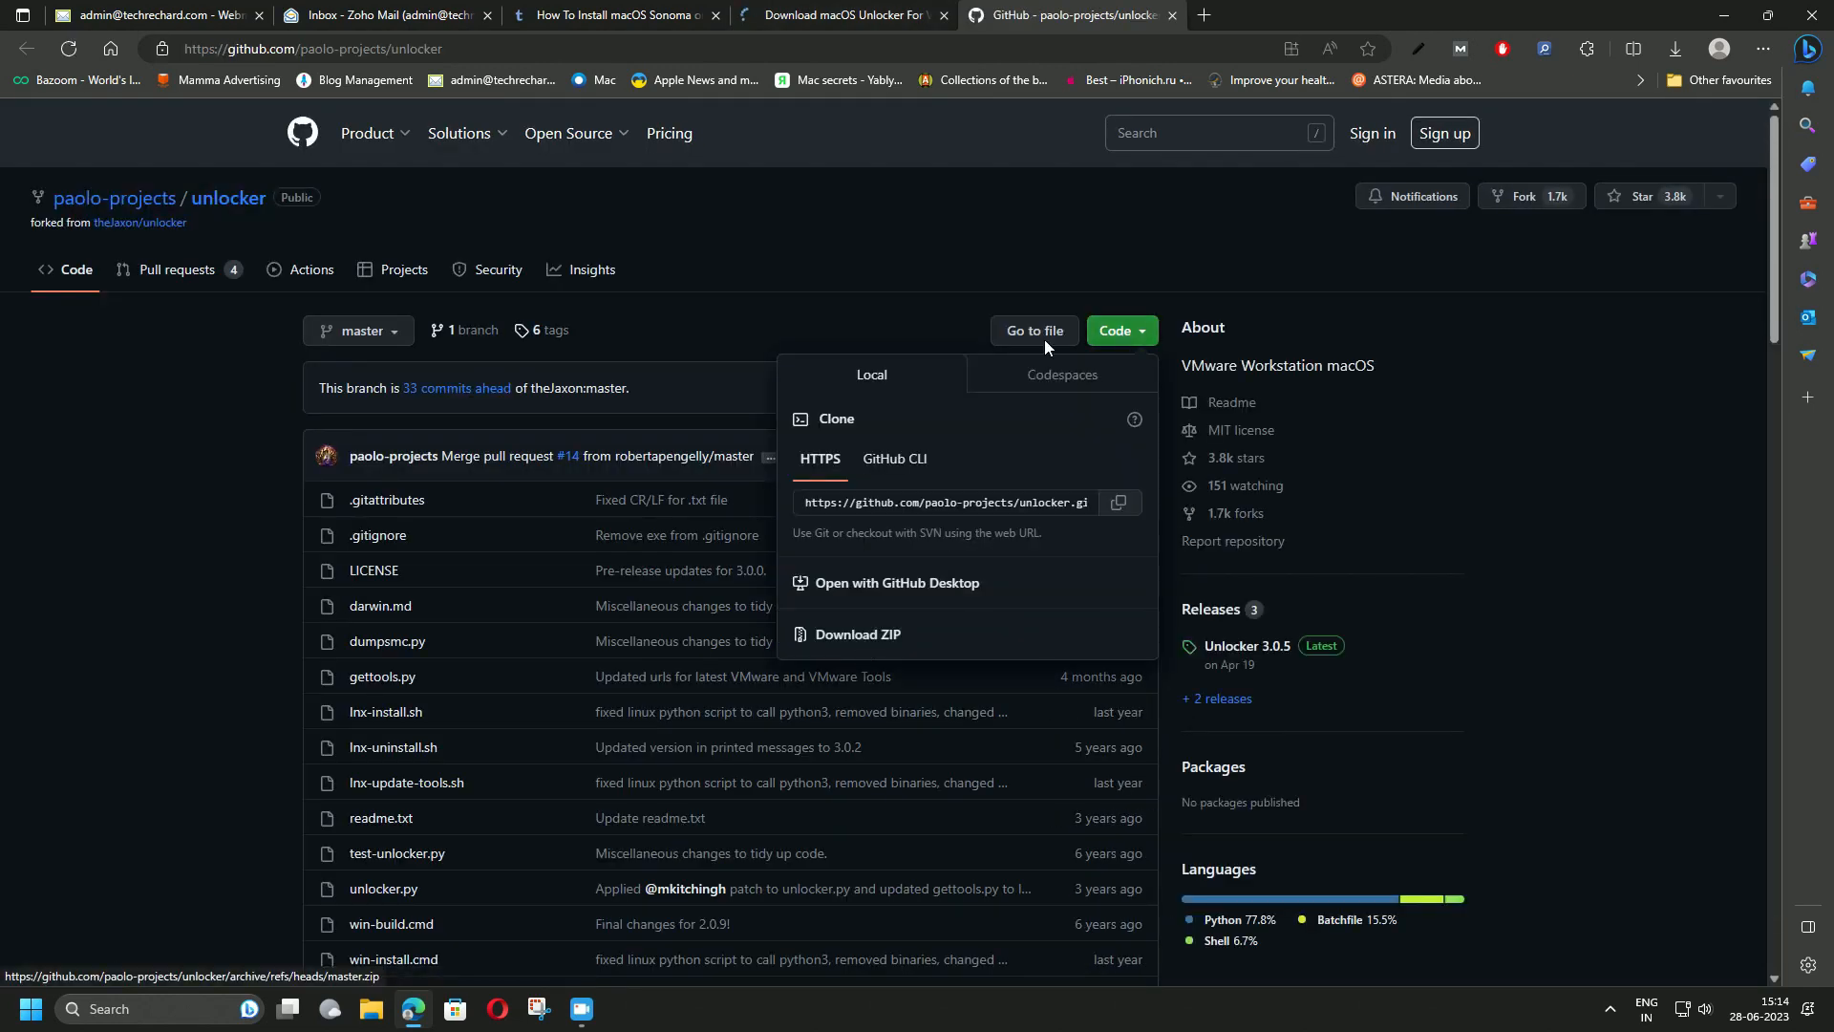
click(1173, 17)
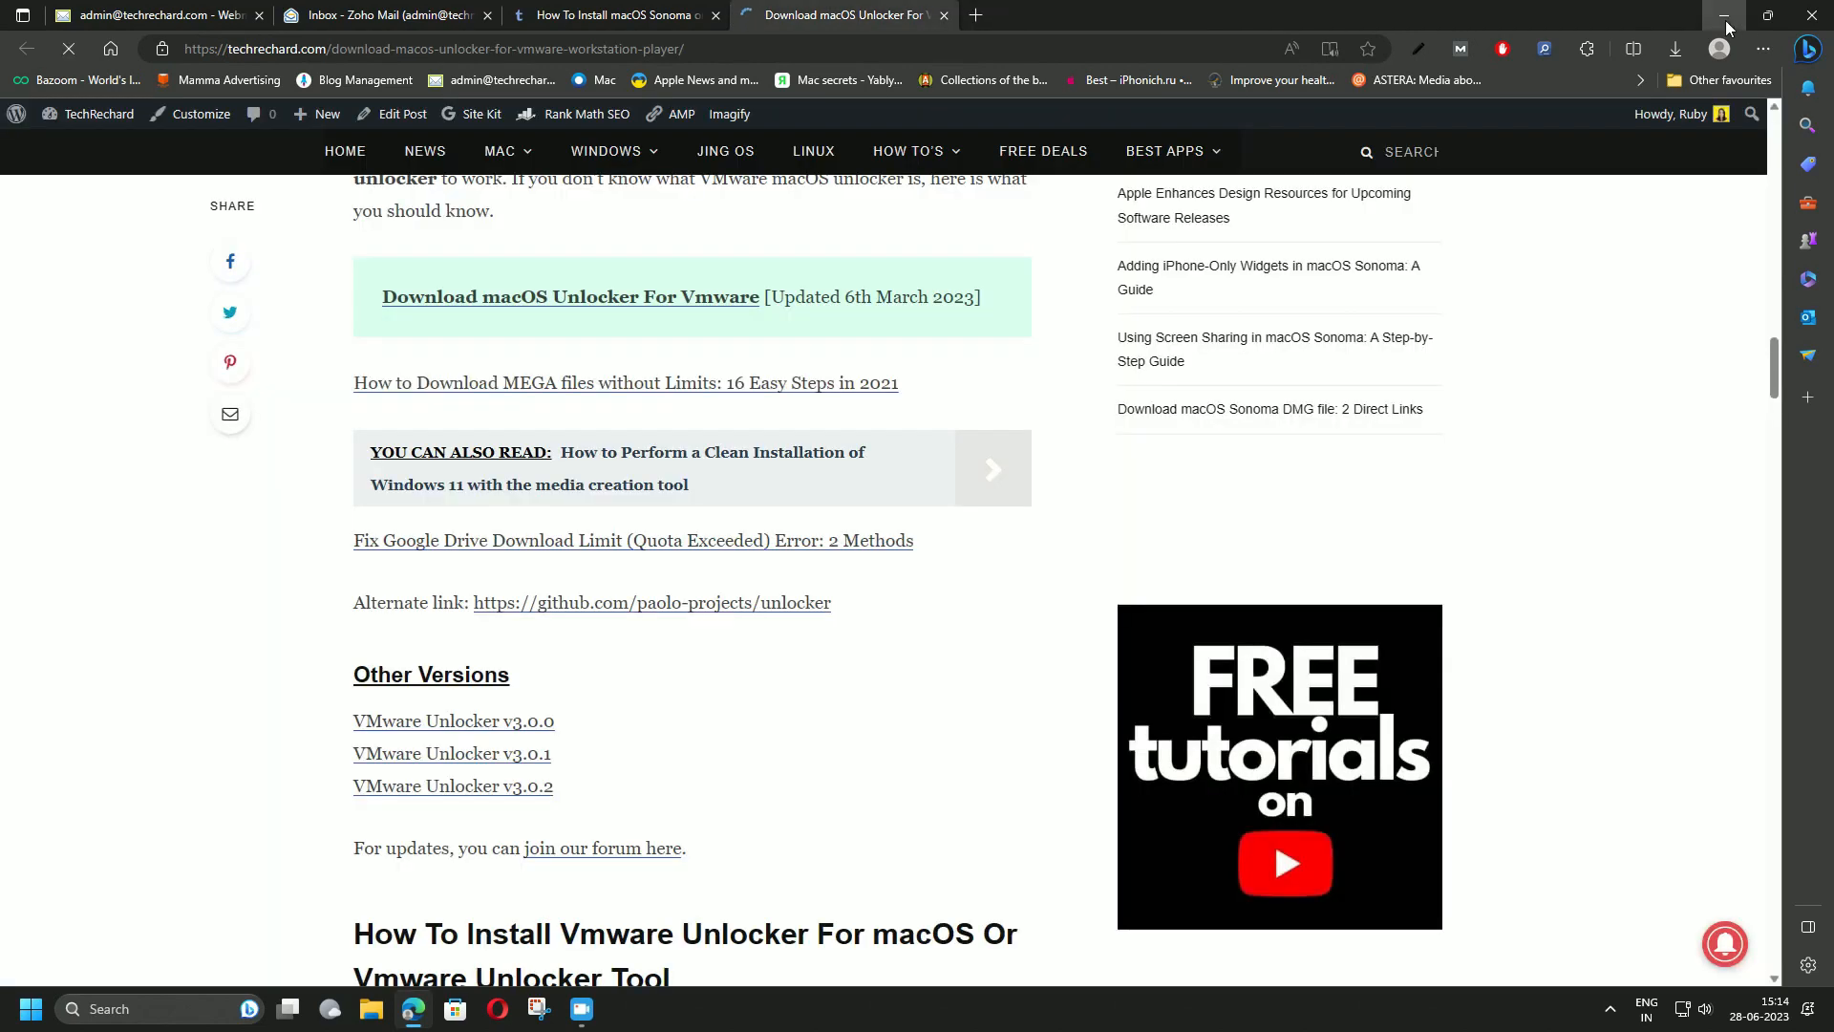
click(1726, 20)
Extract the unlocker-master zip onto the desktop with WinRAR's Extract Here
right_click(42, 796)
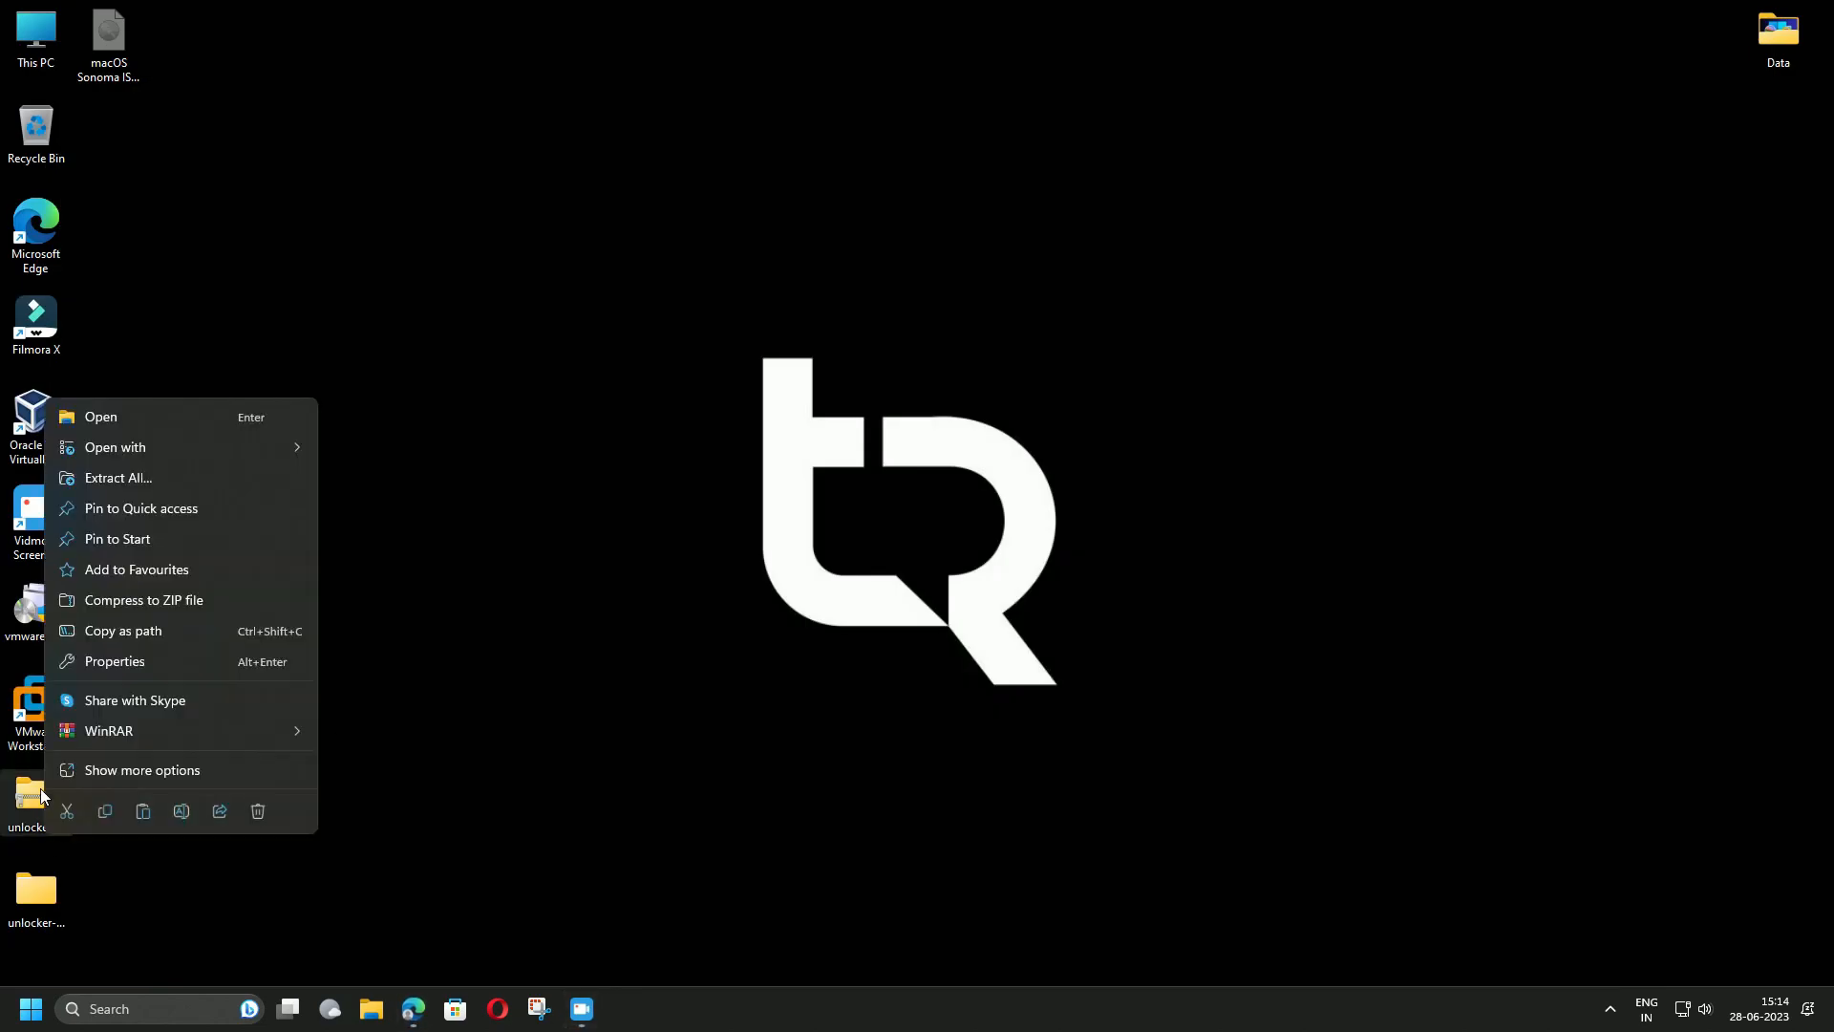
mouse_move(157, 731)
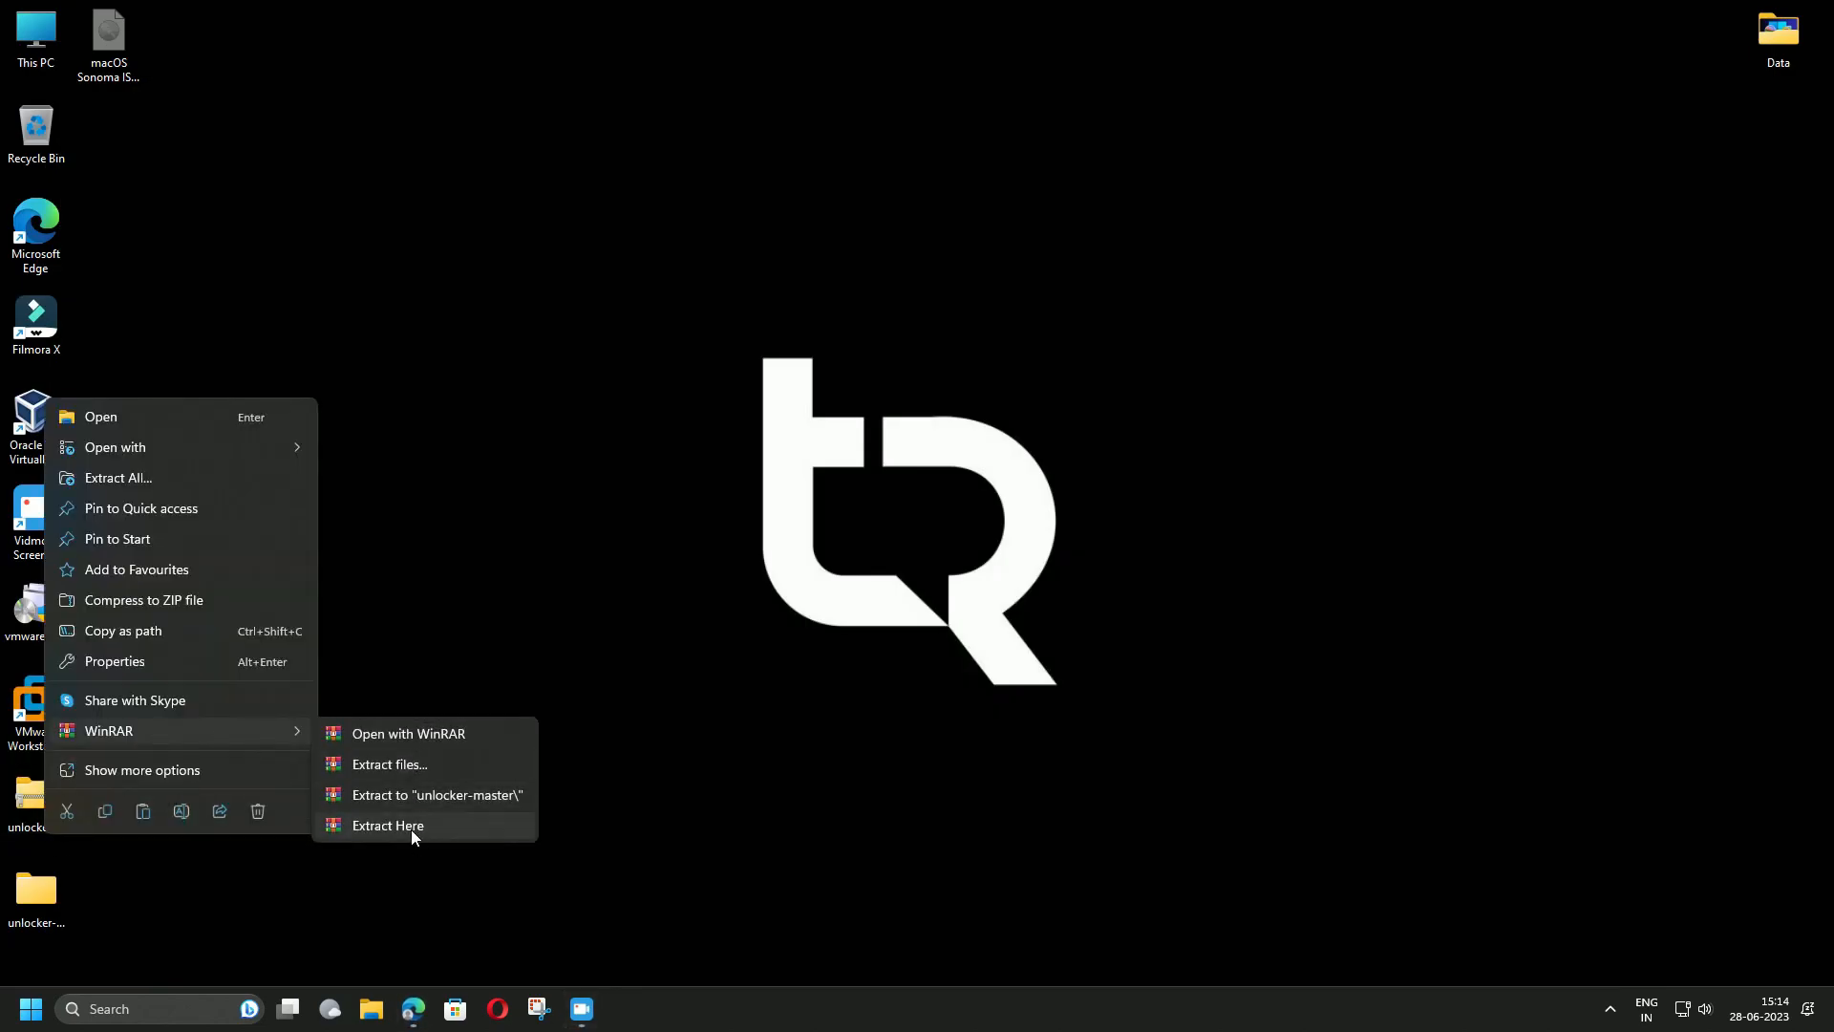
click(21, 914)
Open the inner unlocker-master folder and run win-install as administrator
double_click(21, 914)
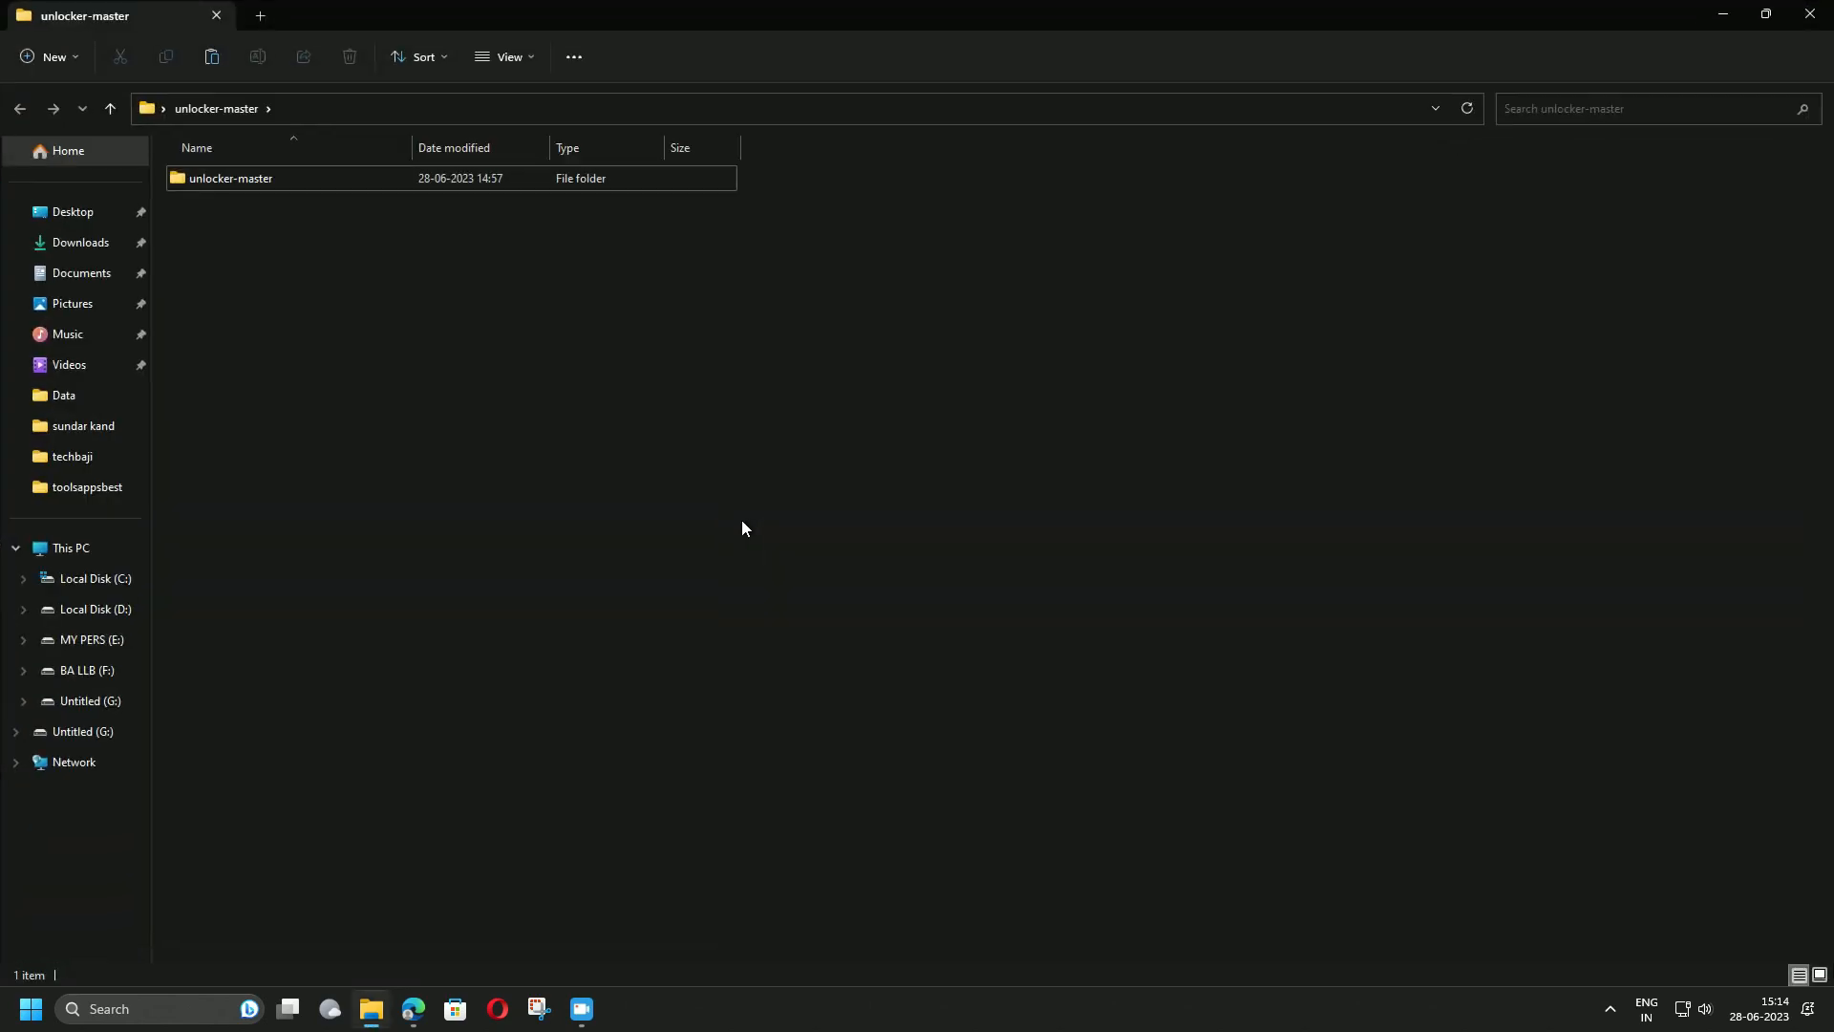
double_click(253, 176)
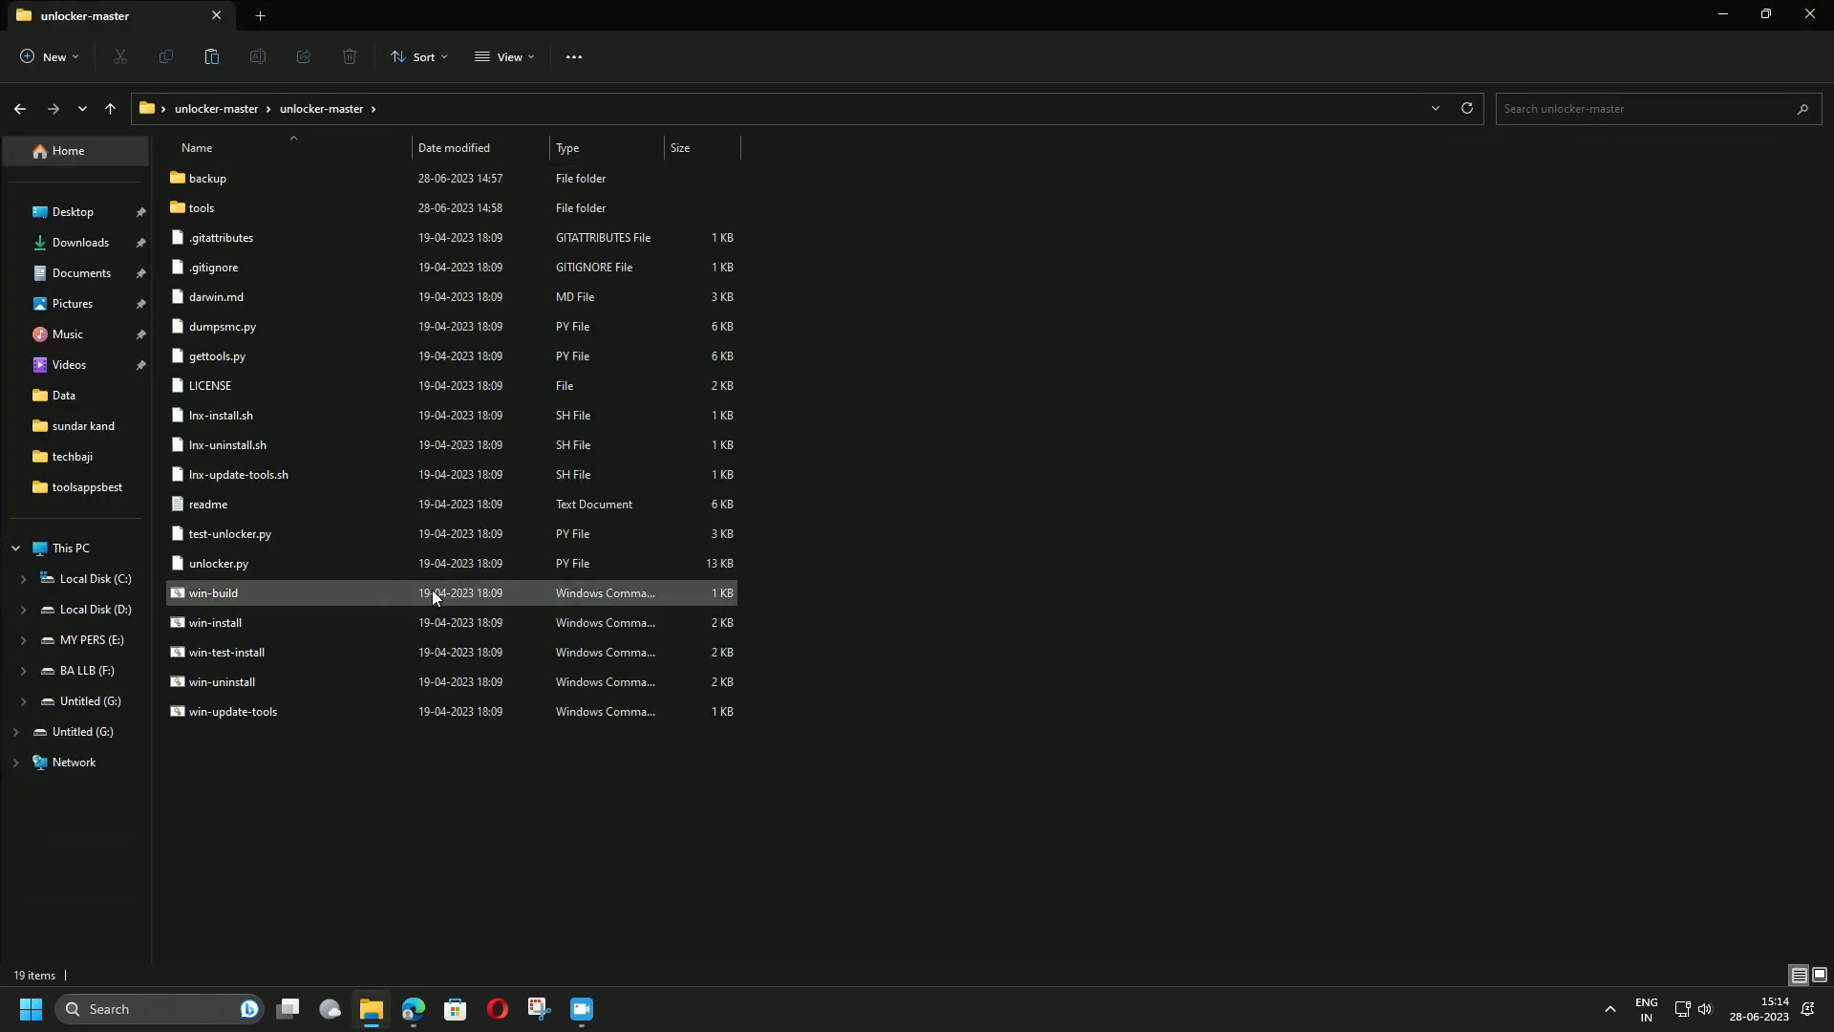
click(230, 623)
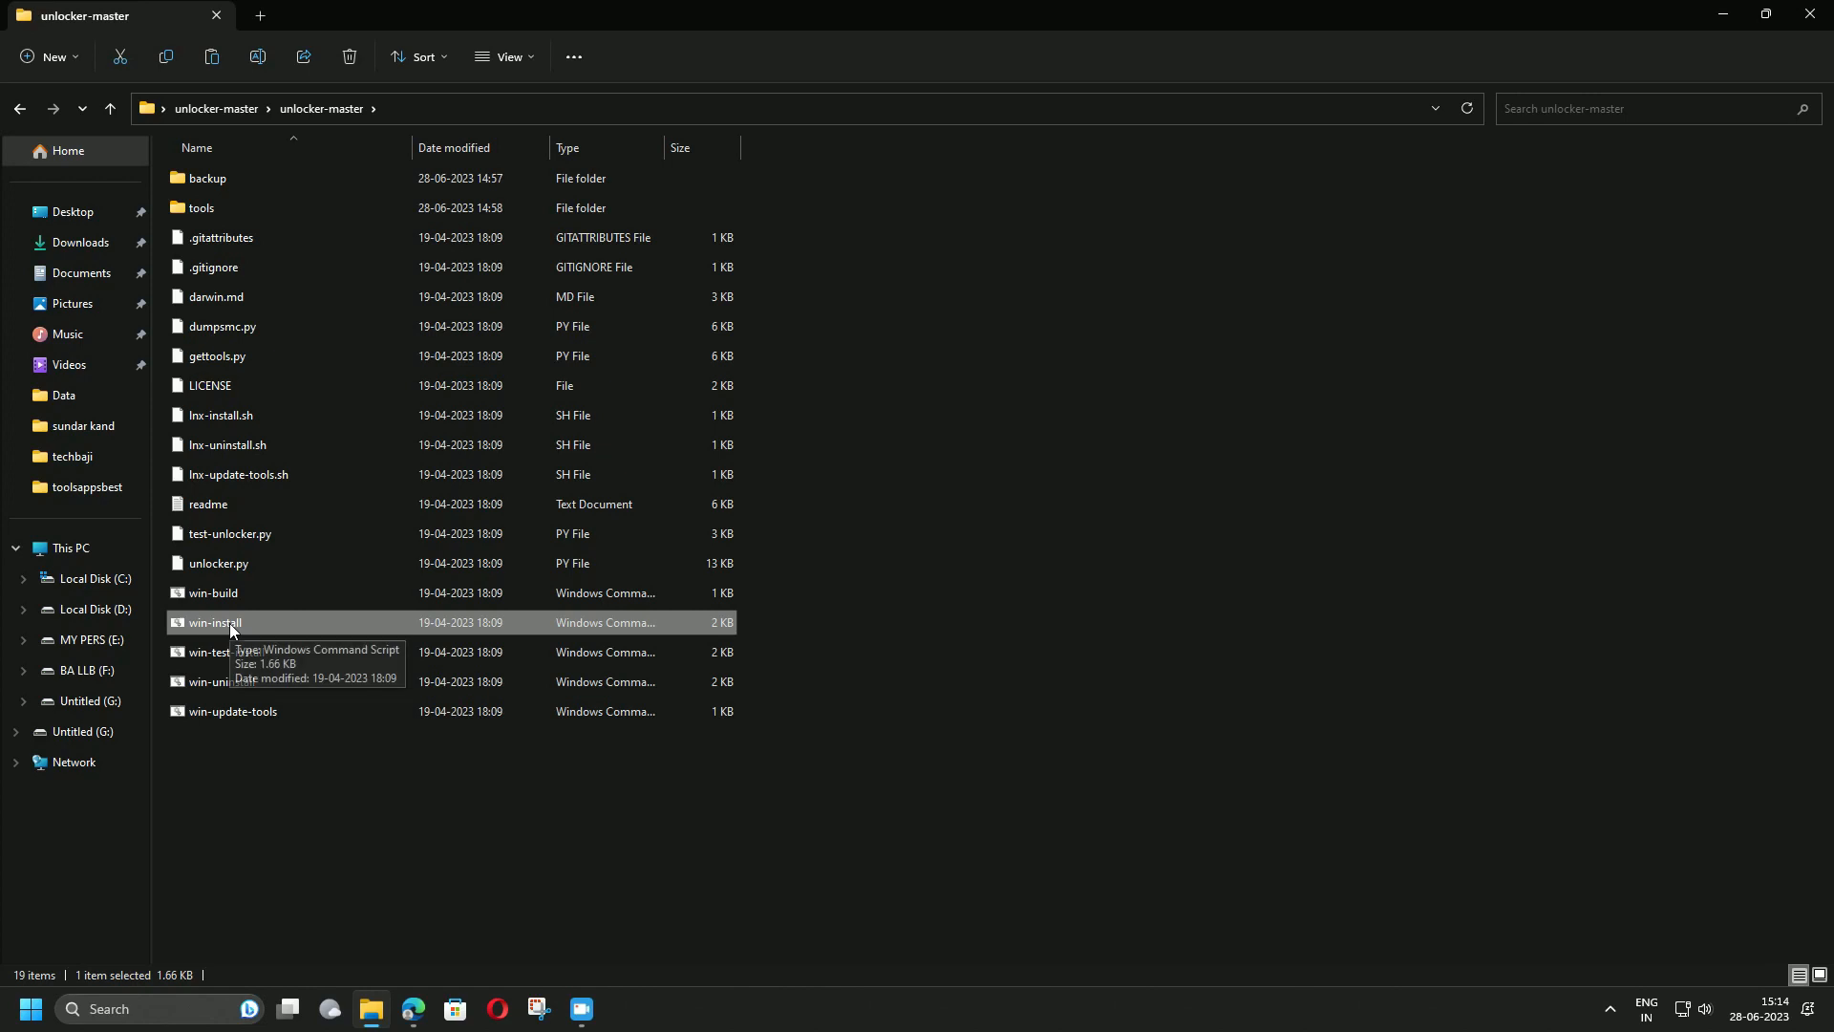
right_click(229, 623)
click(342, 375)
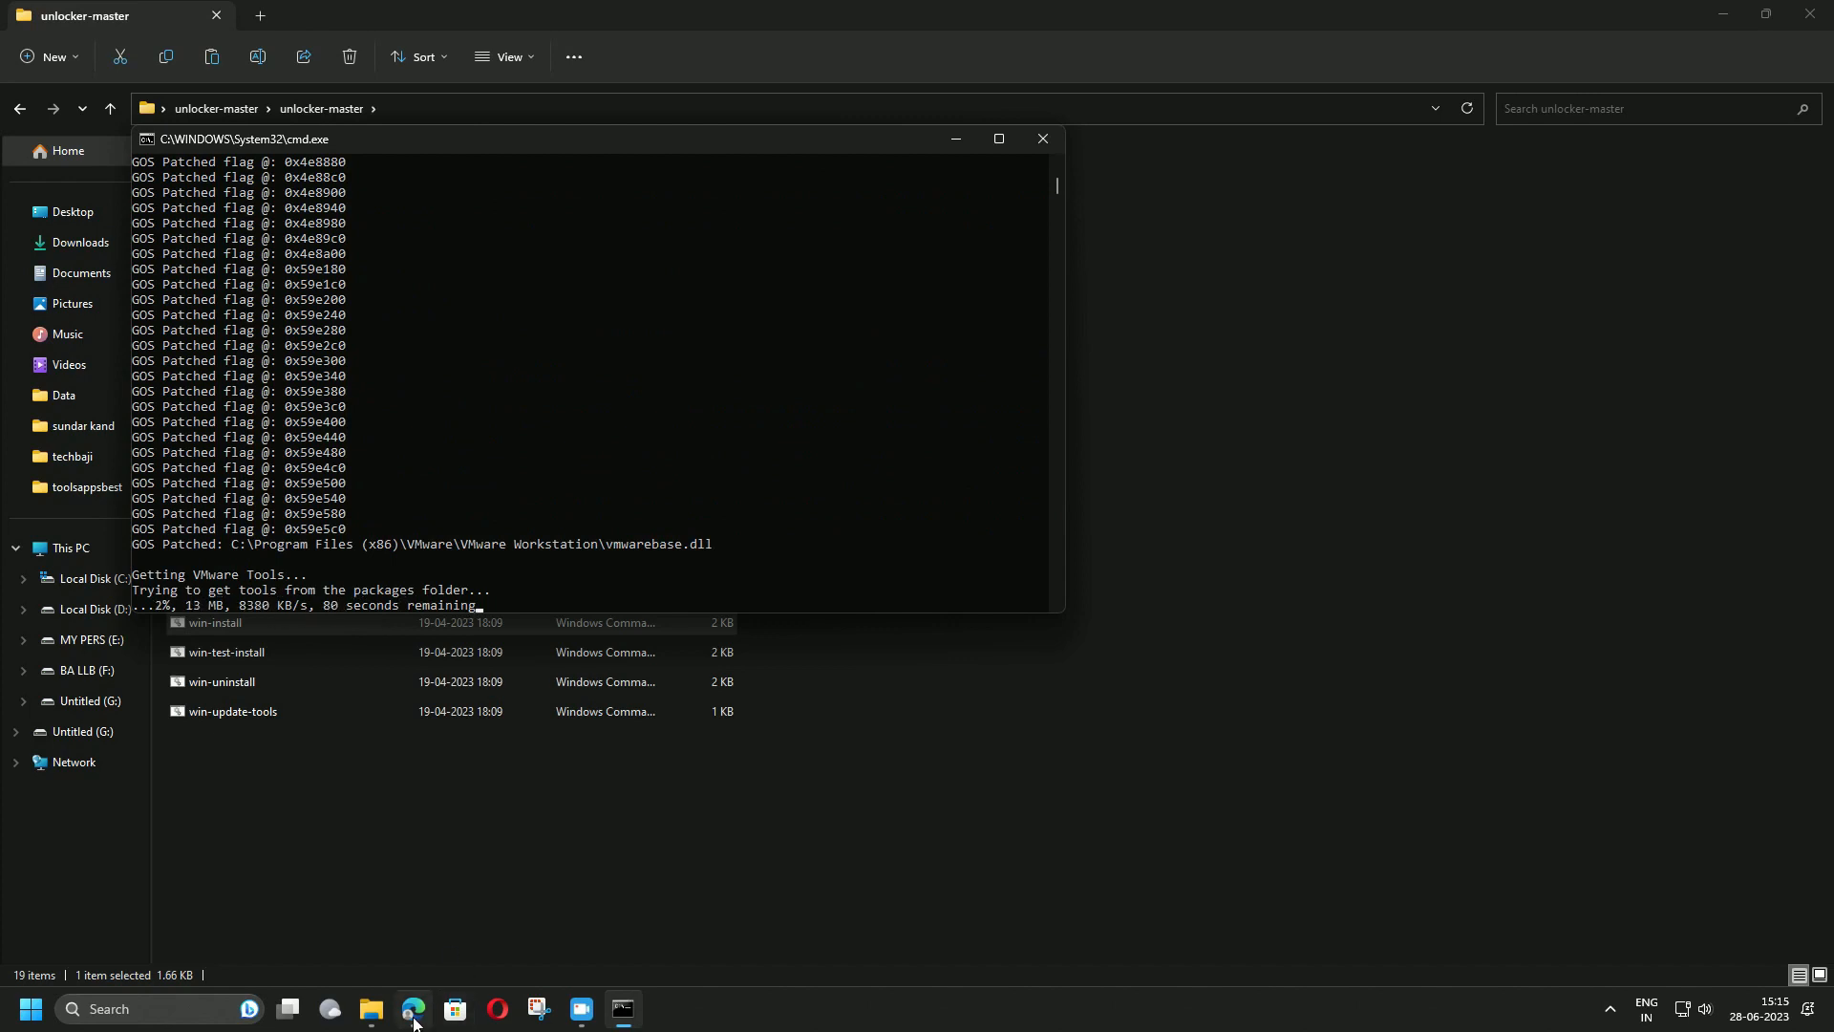
Close the unlocker article and open the macOS Sonoma ISO download article
mouse_move(412, 1009)
click(399, 919)
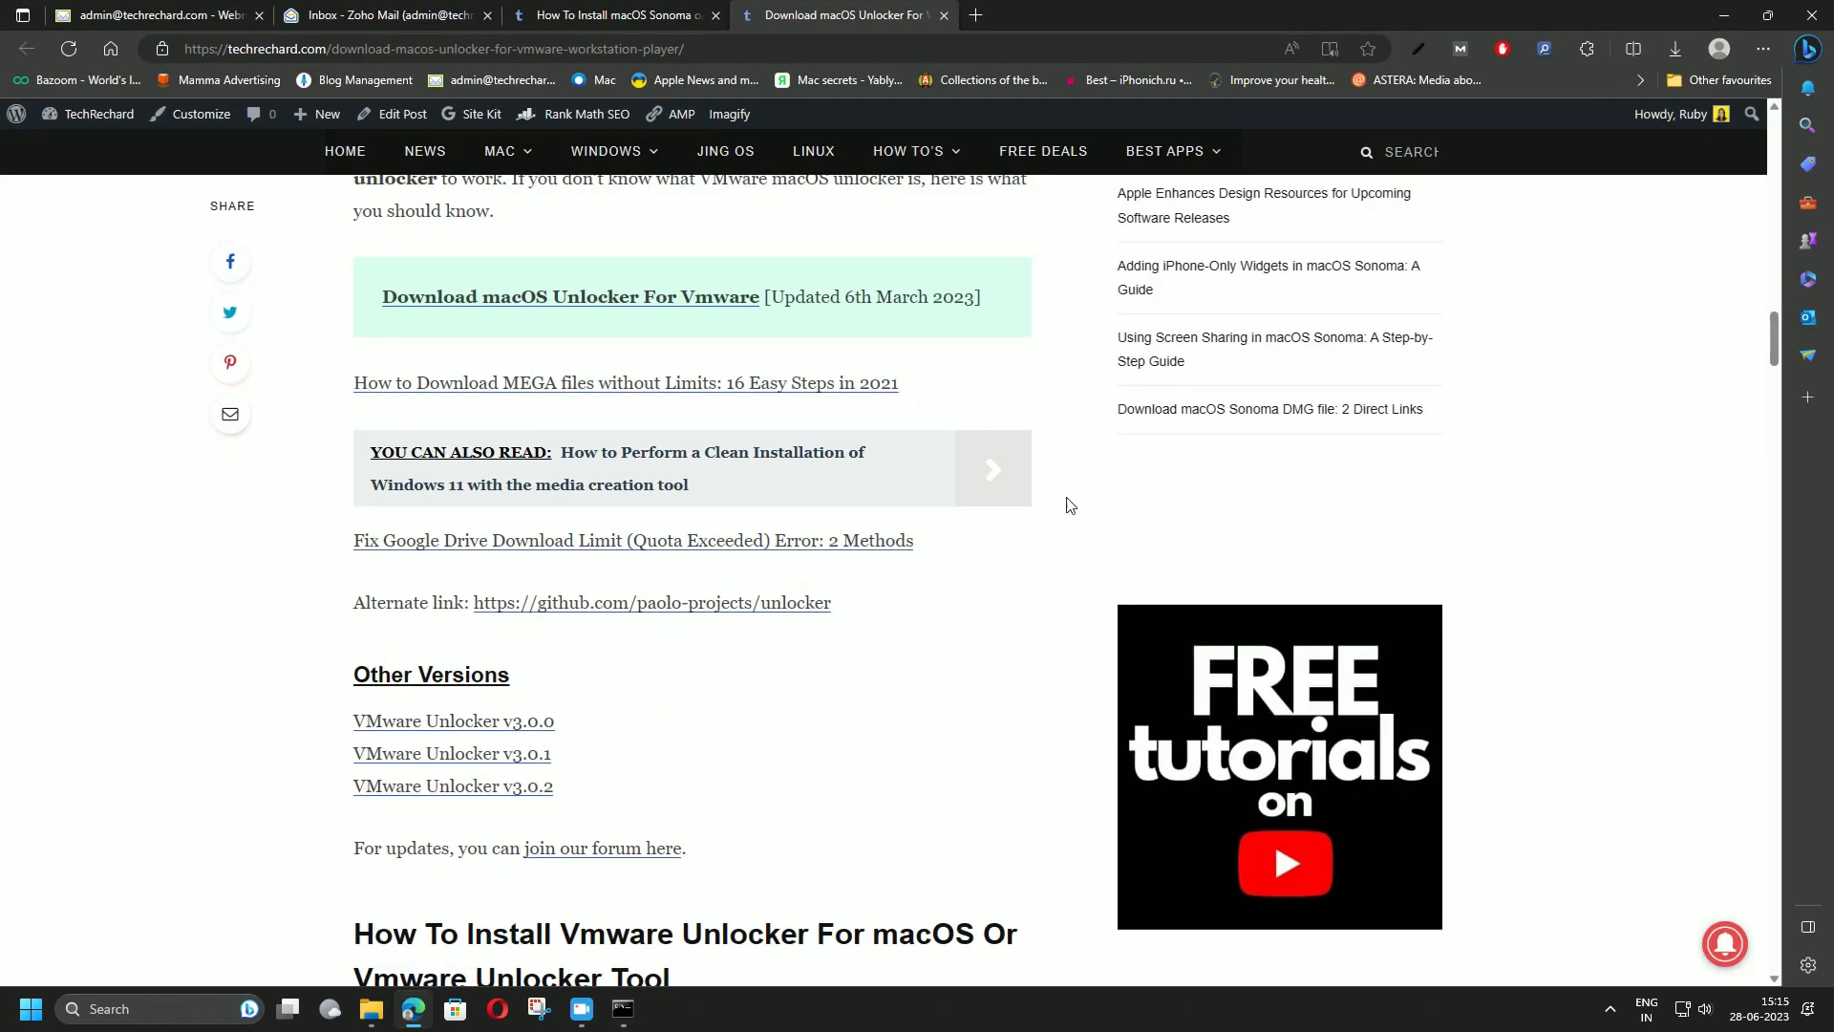
click(944, 16)
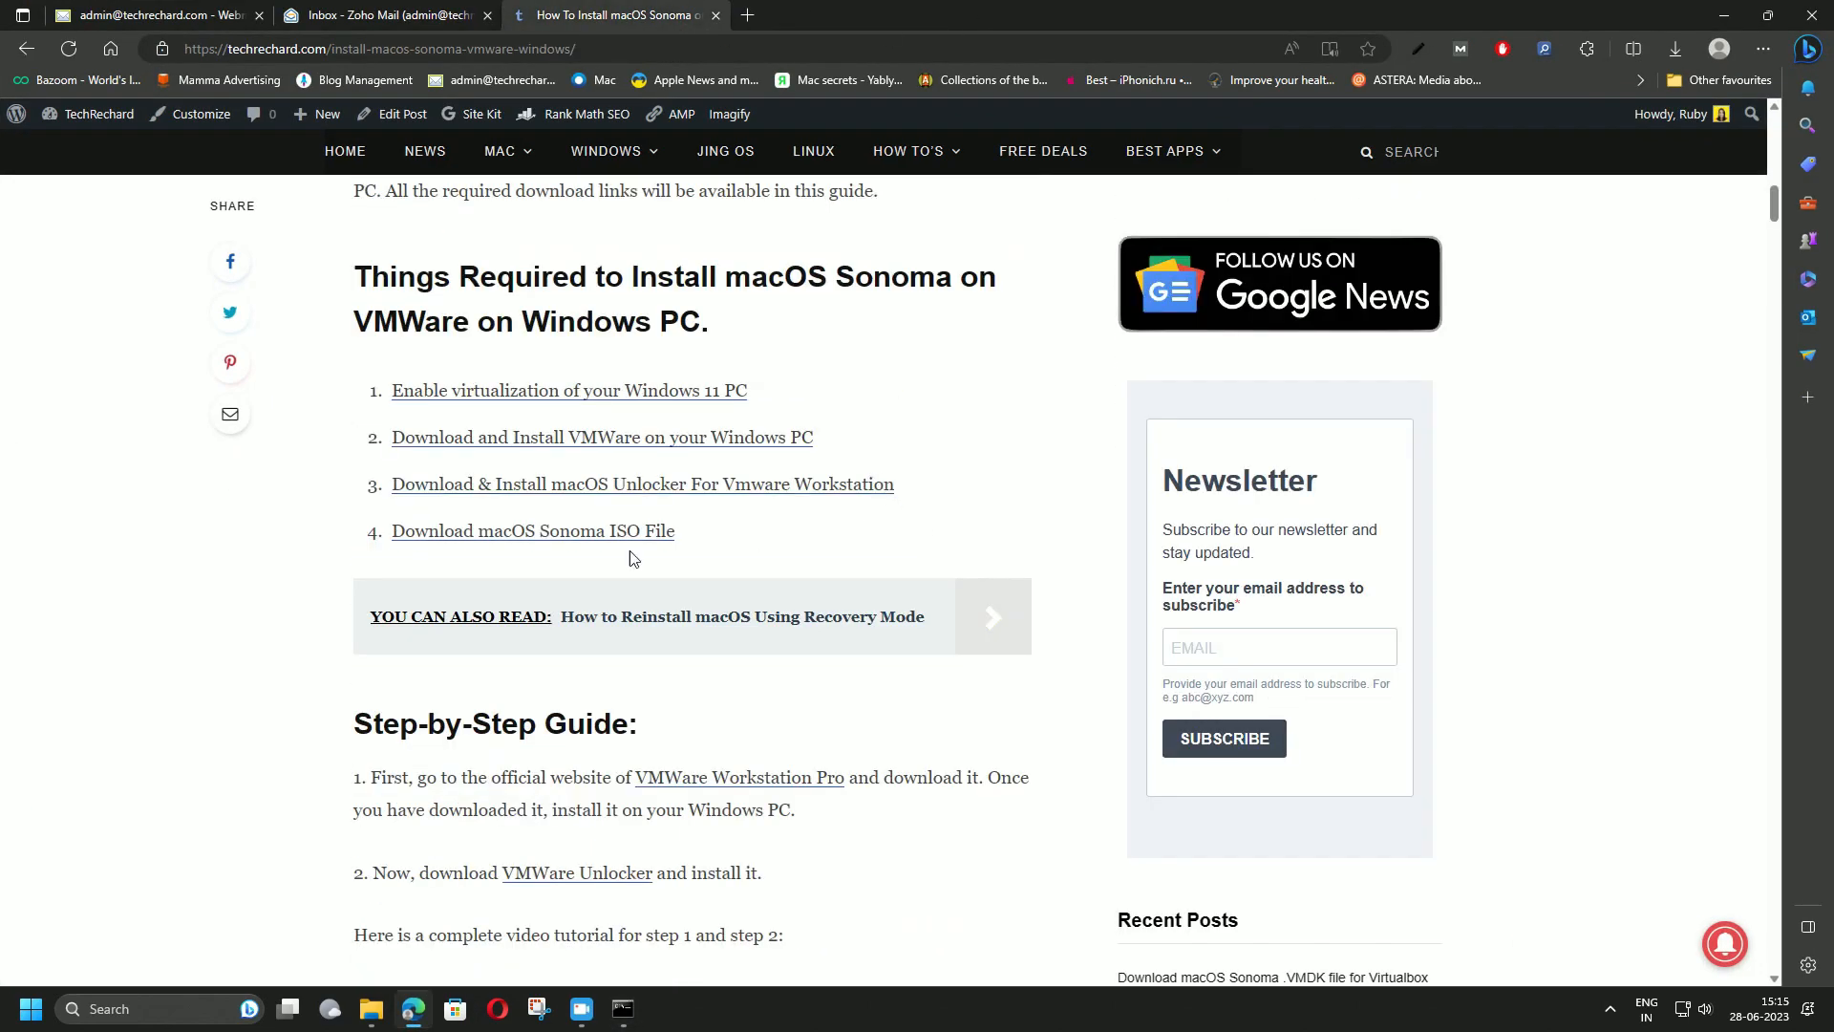
middle_click(540, 532)
click(853, 17)
Open the Google Drive and MediaFire ISO links in new tabs, review them, then close both
scroll(1055, 372, down, 8)
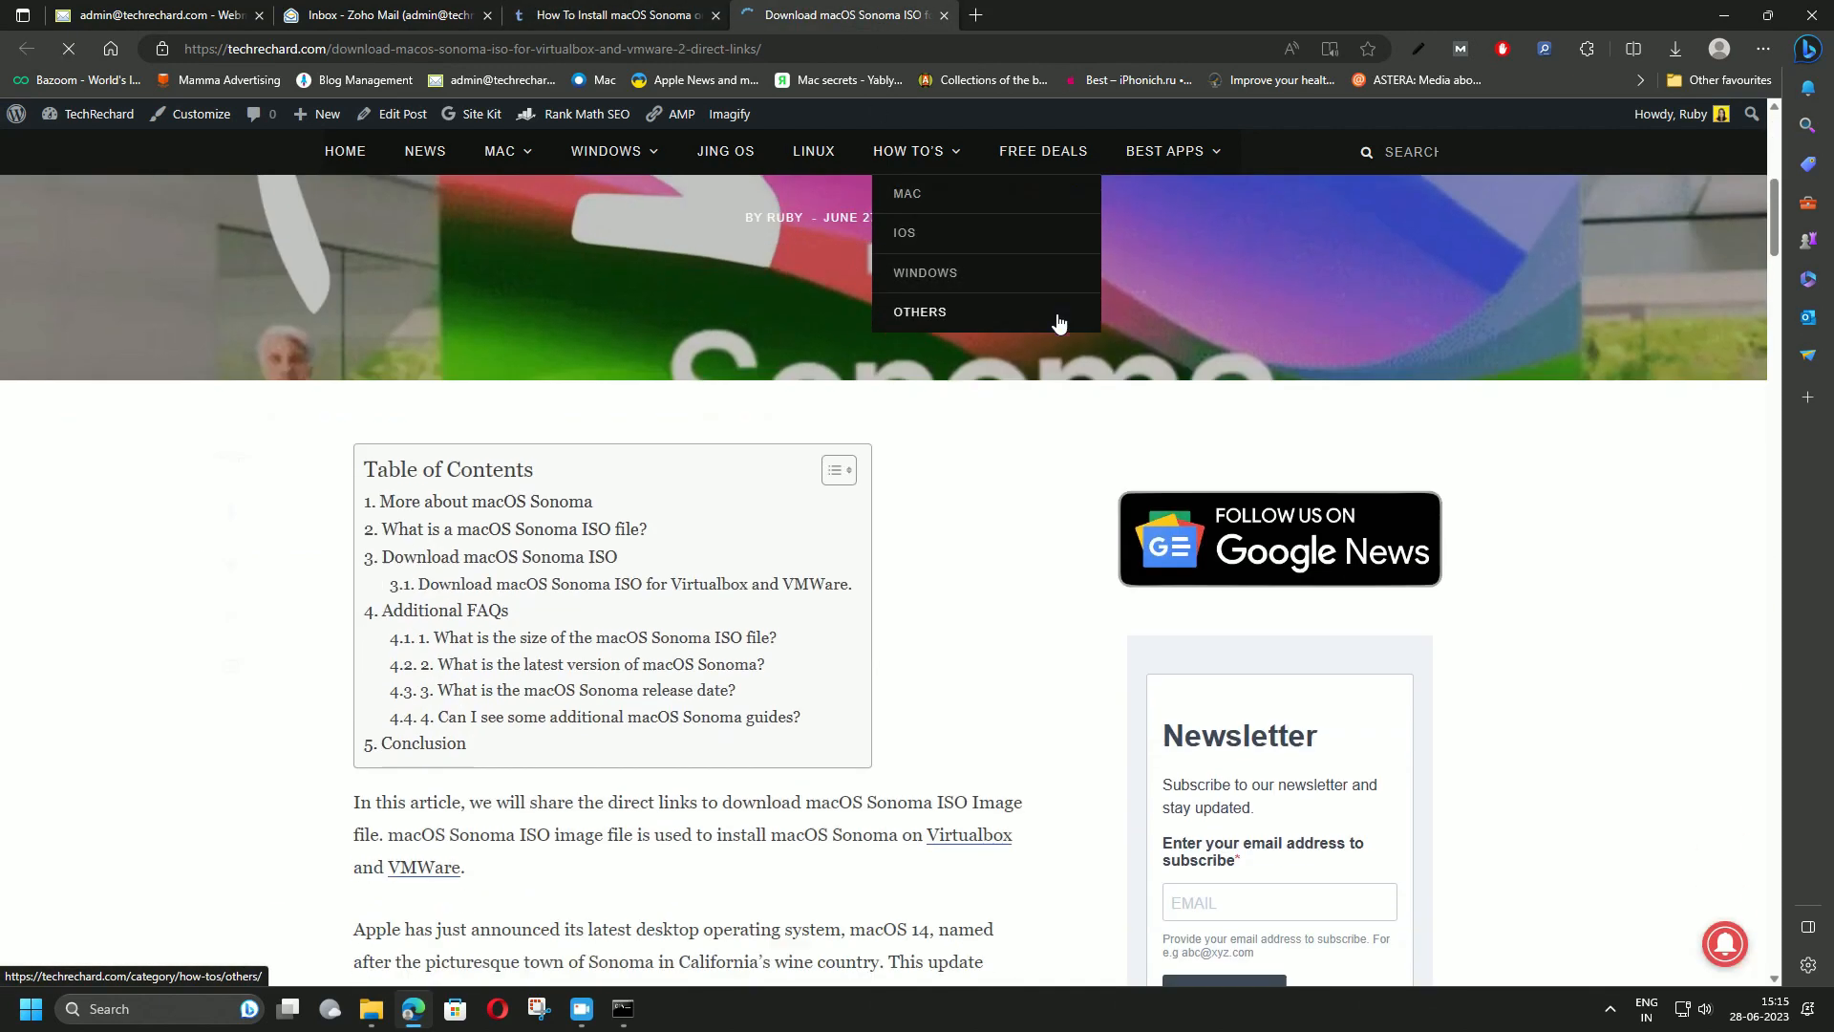
scroll(1044, 484, down, 12)
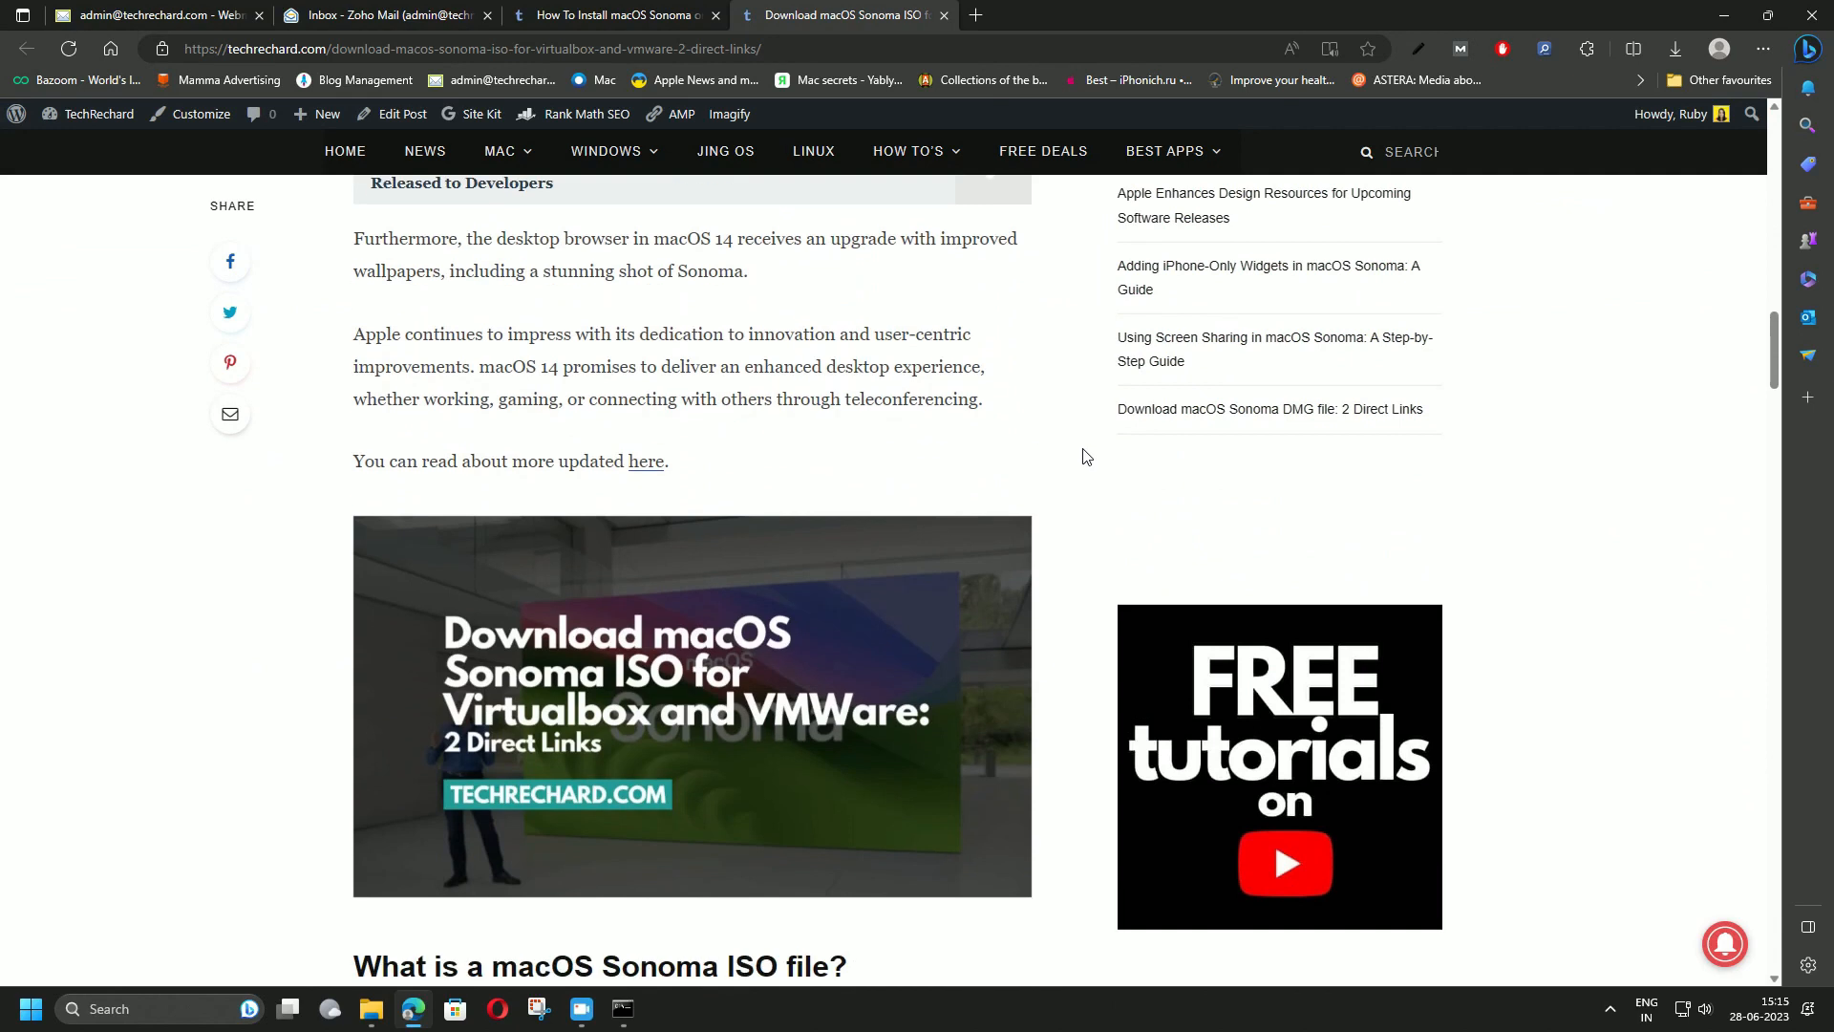
scroll(1084, 456, down, 15)
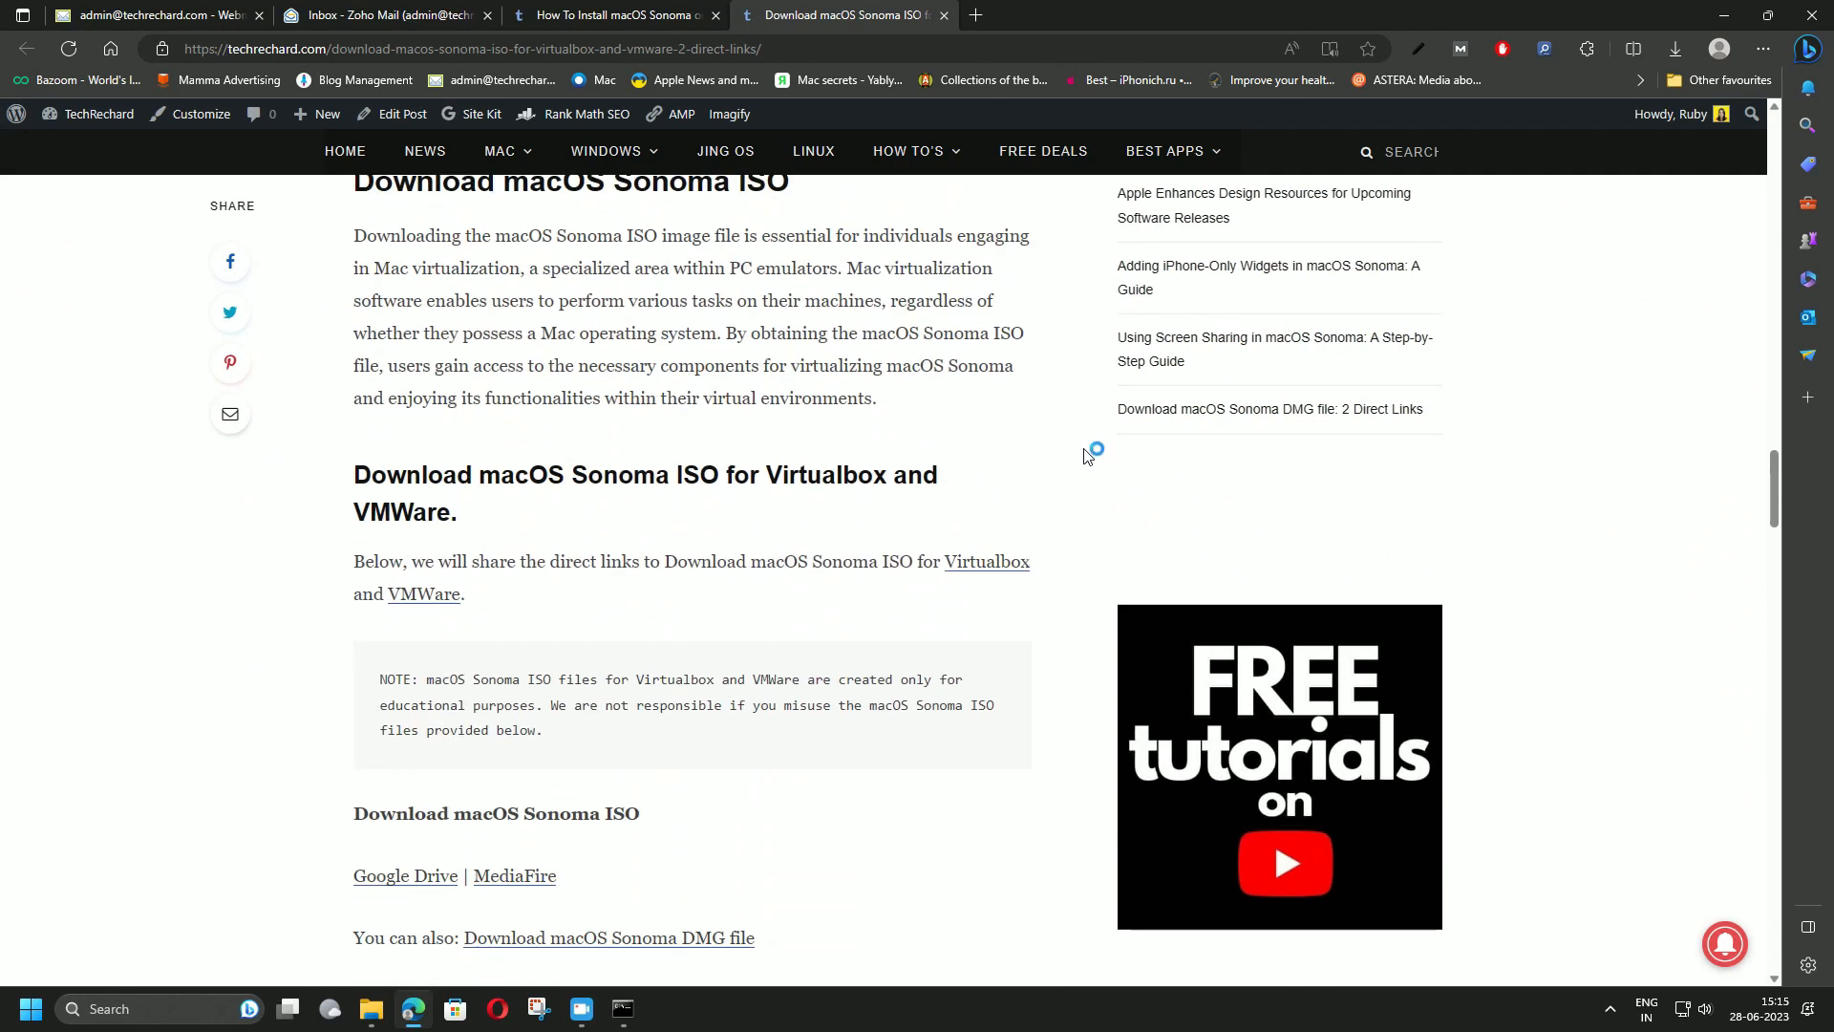
middle_click(378, 483)
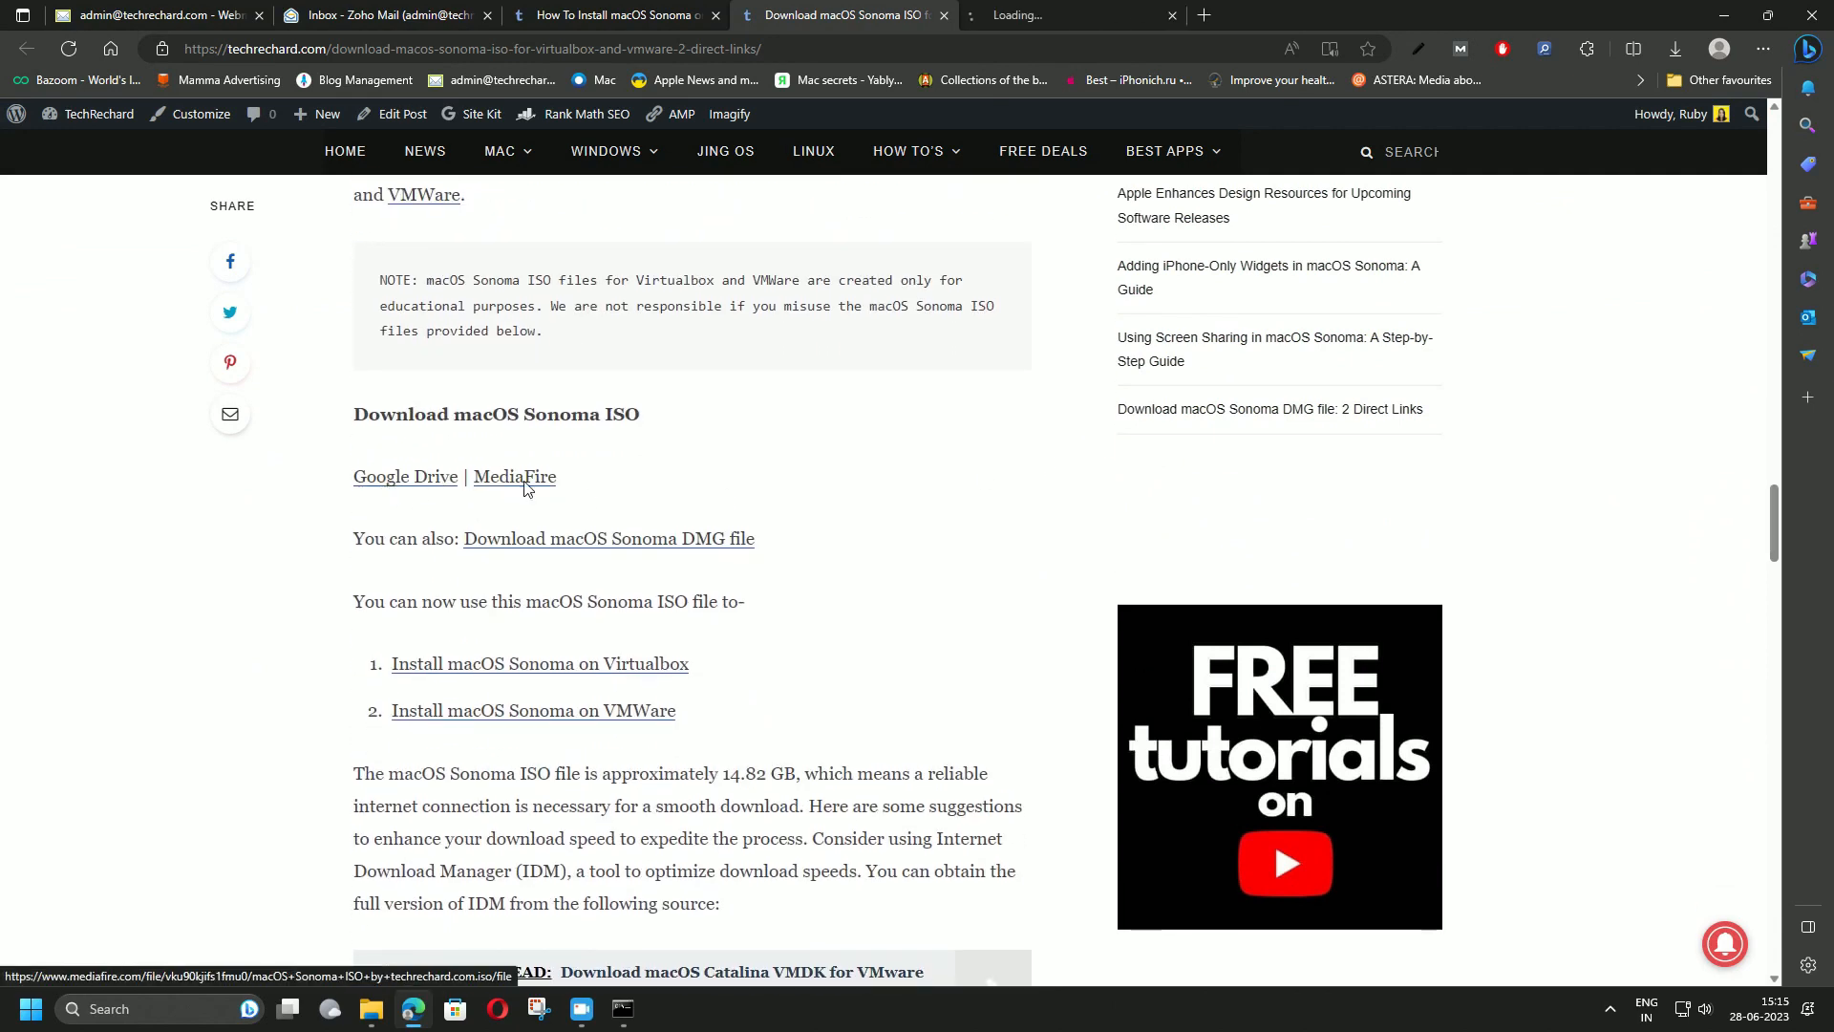
middle_click(524, 481)
key(ctrl+Tab)
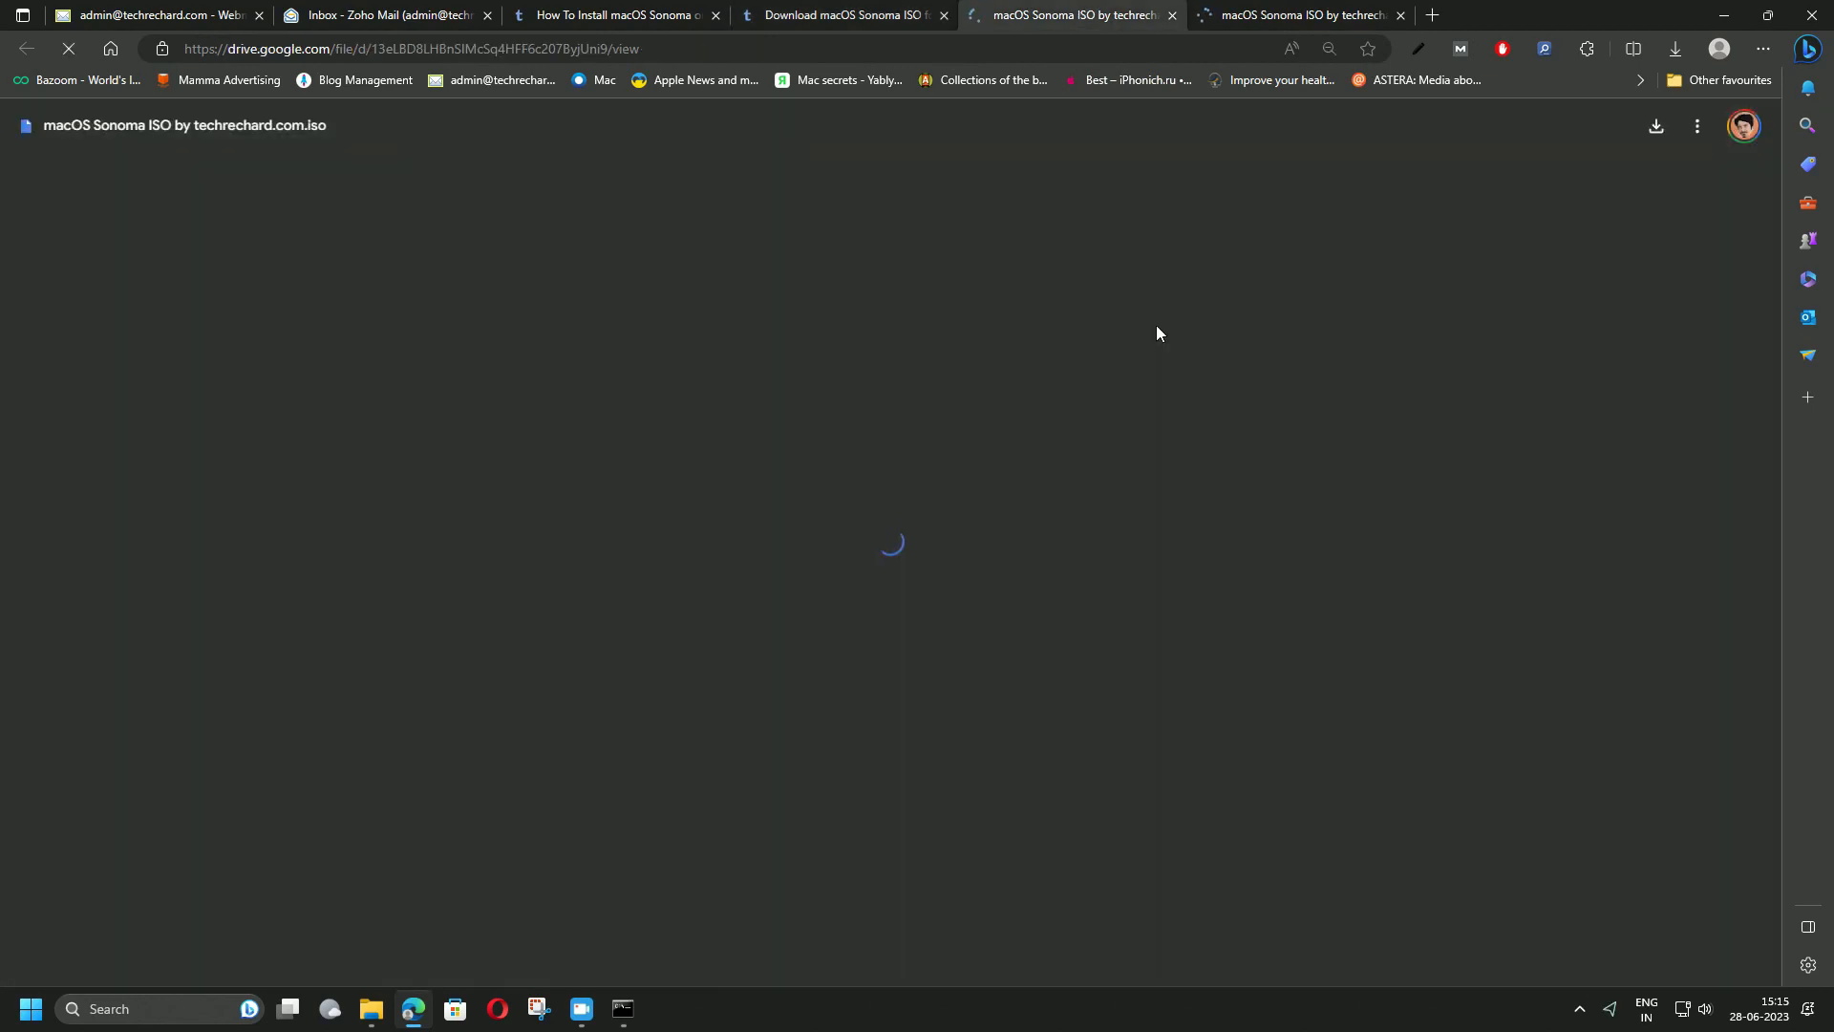
click(1217, 17)
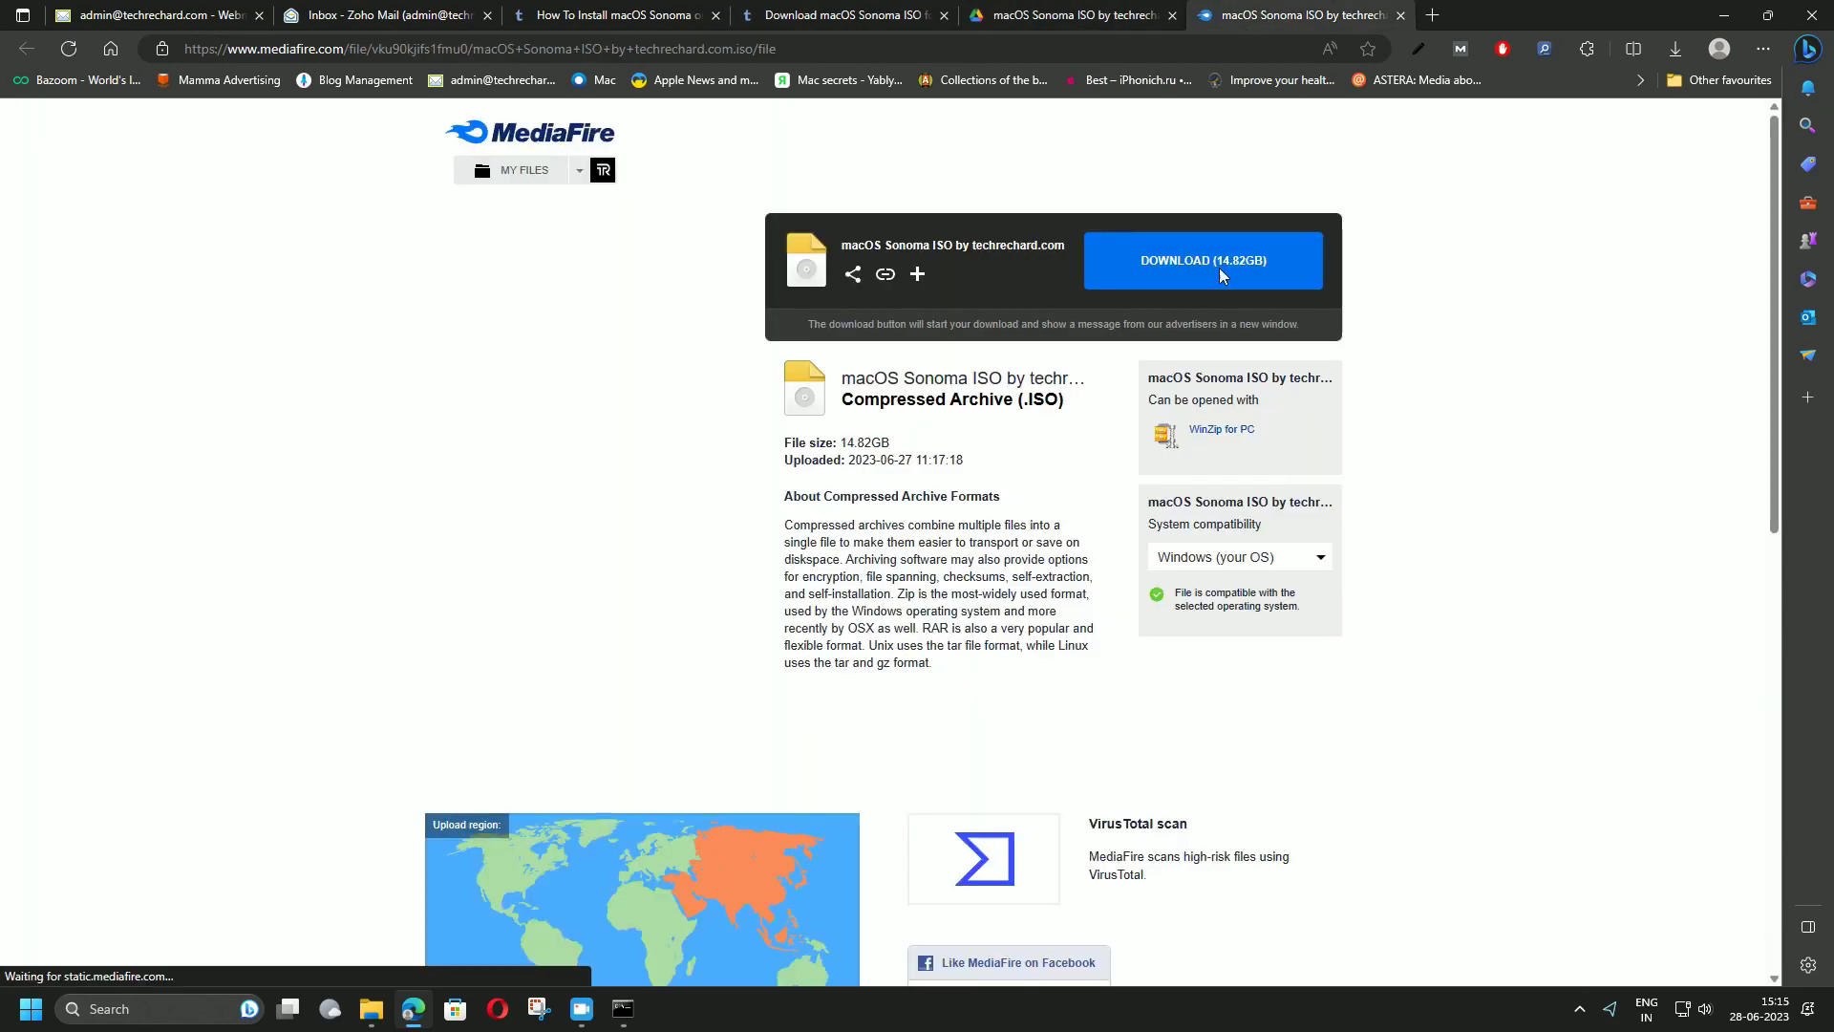
click(1132, 27)
click(1172, 15)
click(1172, 16)
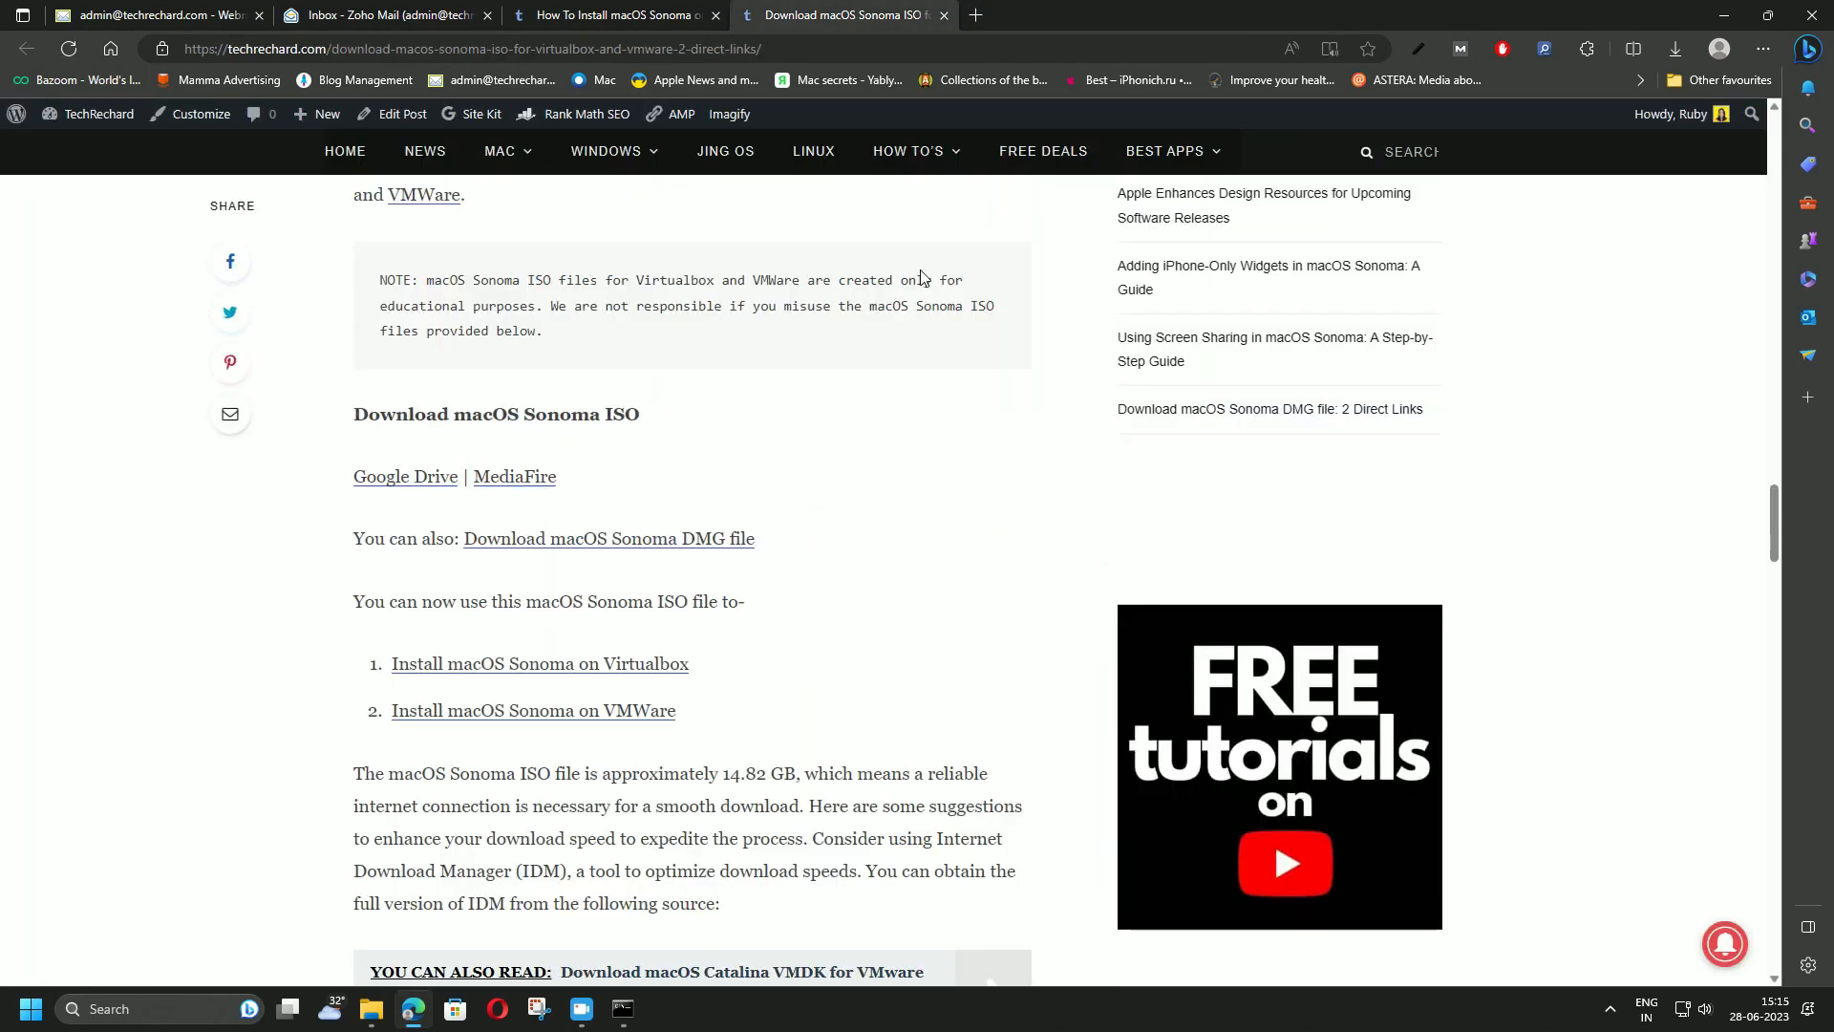
Review the macOS Sonoma VMDK article, then close both the VMDK and ISO articles
scroll(962, 634, up, 5)
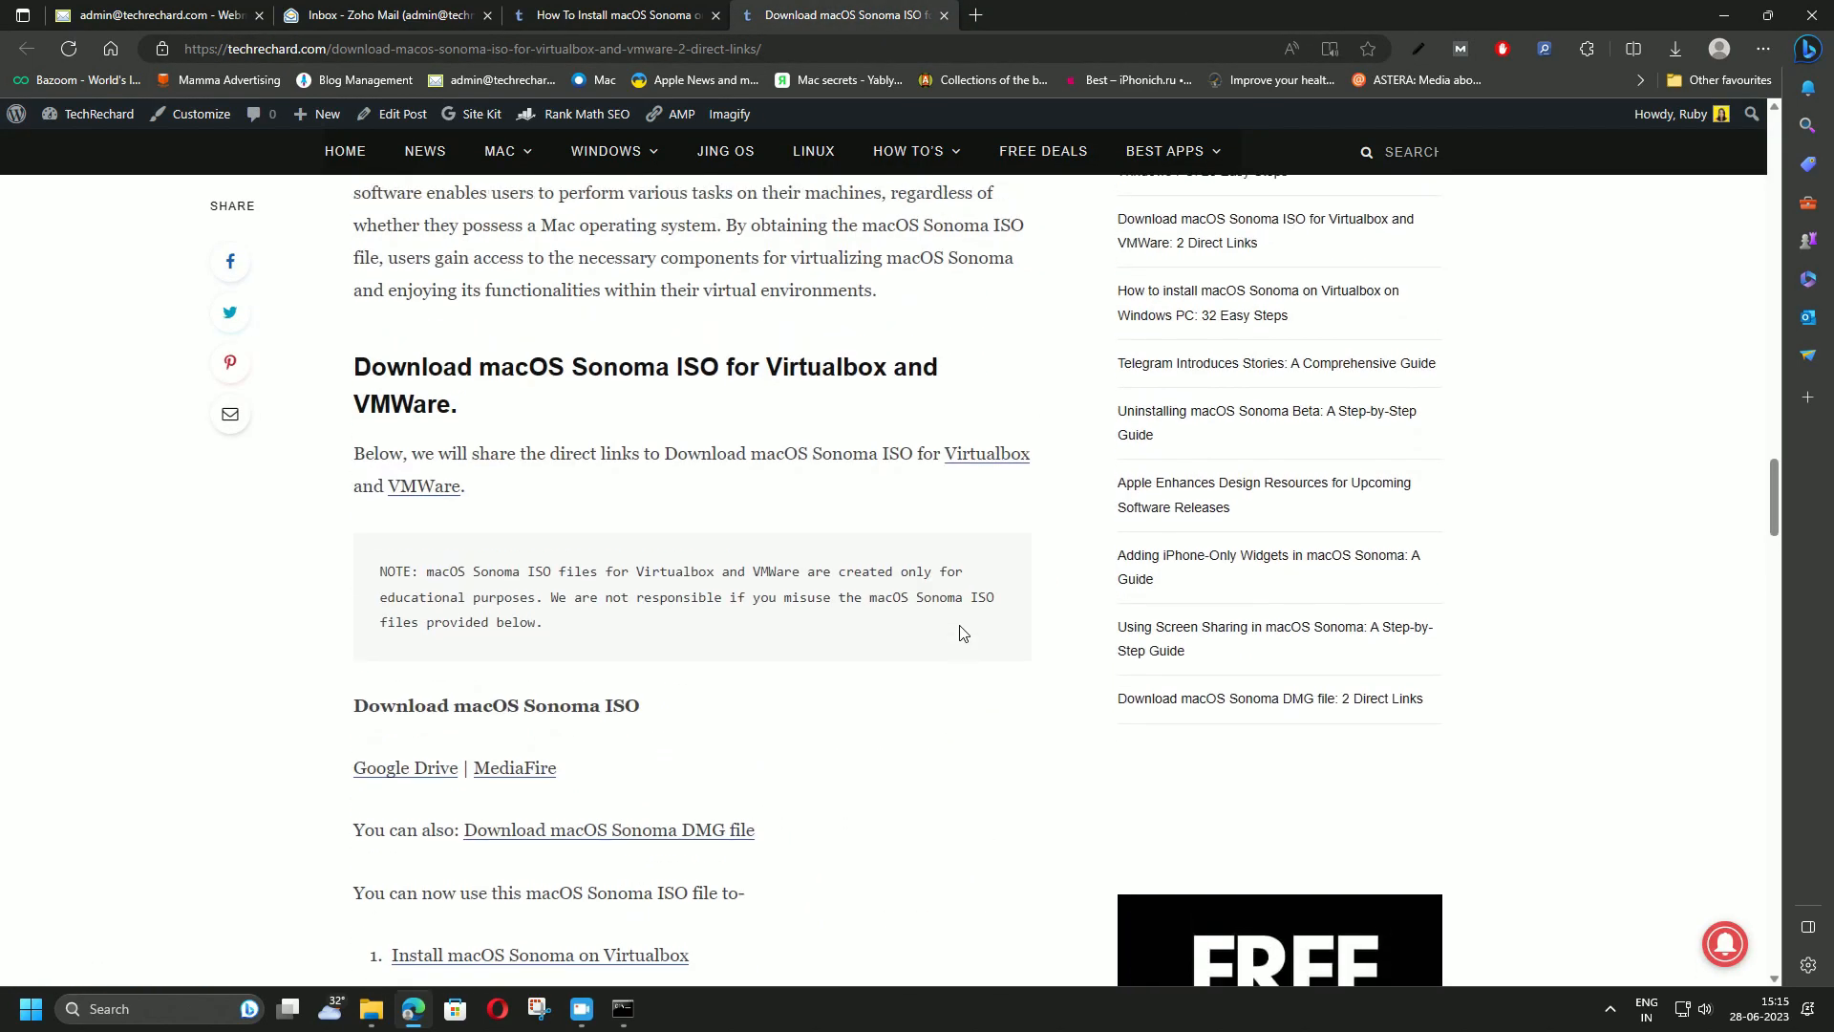
middle_click(1316, 317)
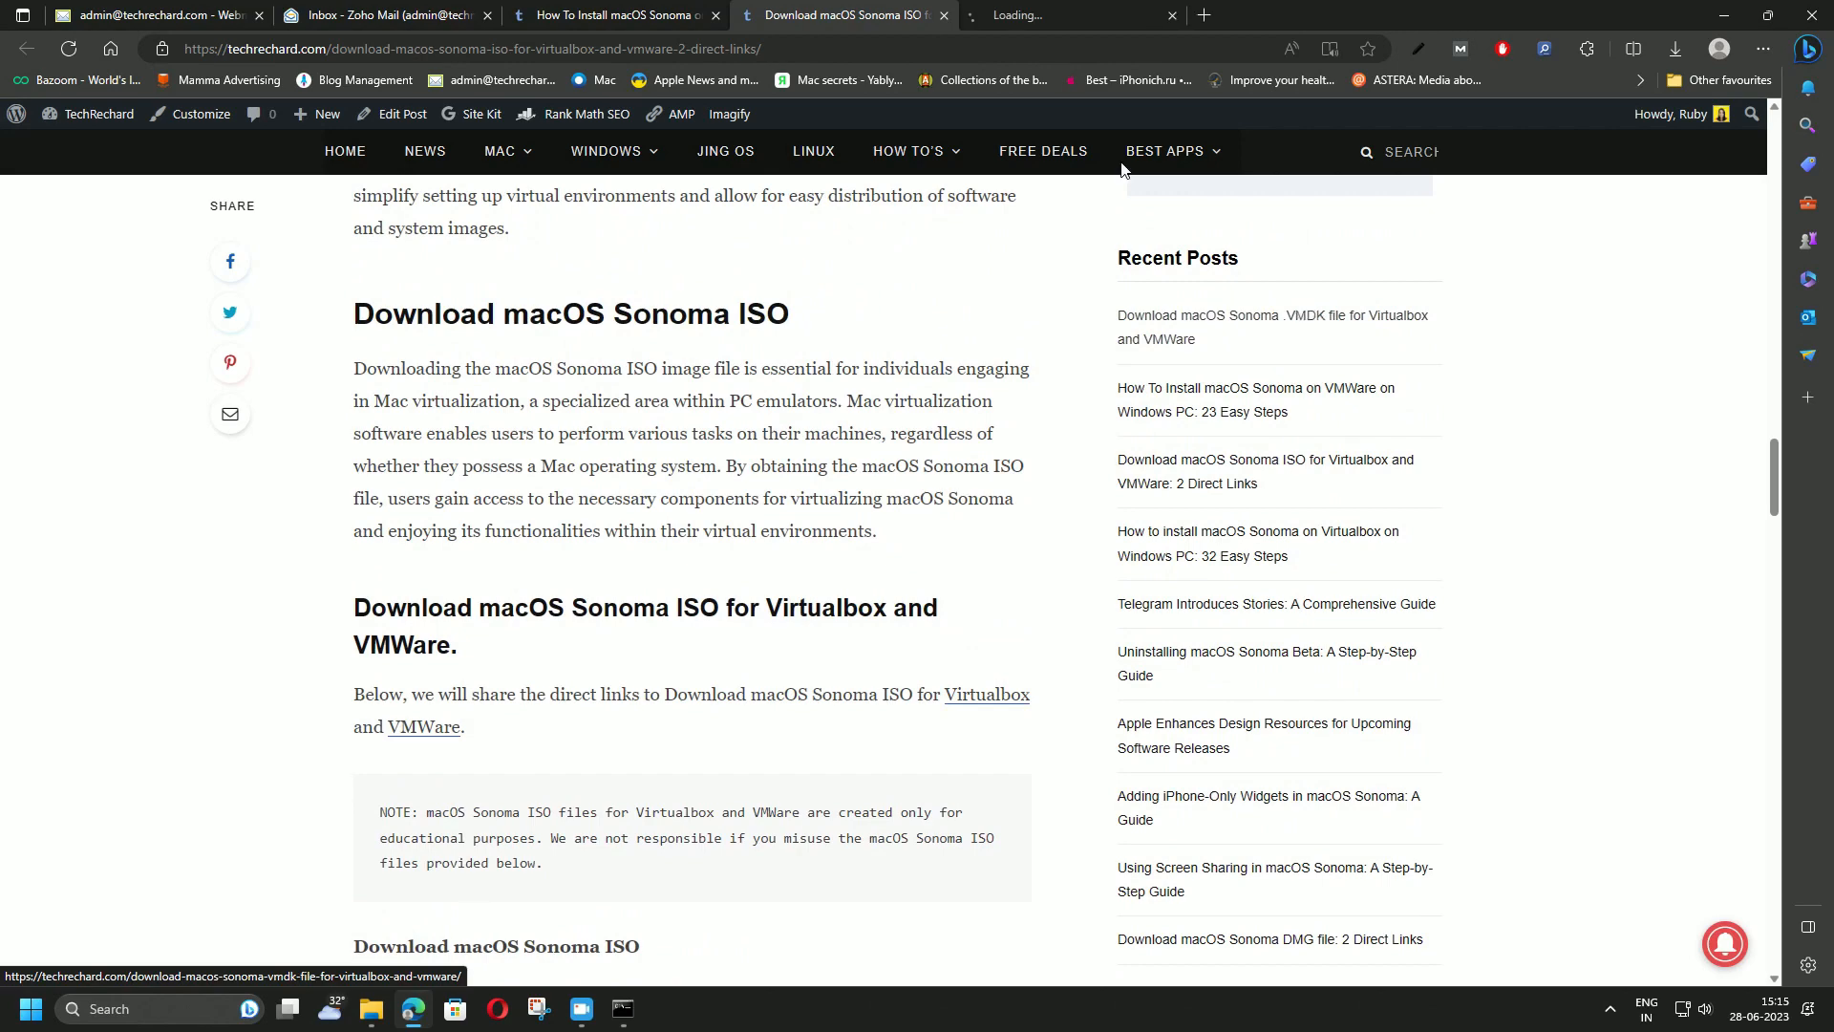
click(1039, 29)
scroll(833, 594, down, 10)
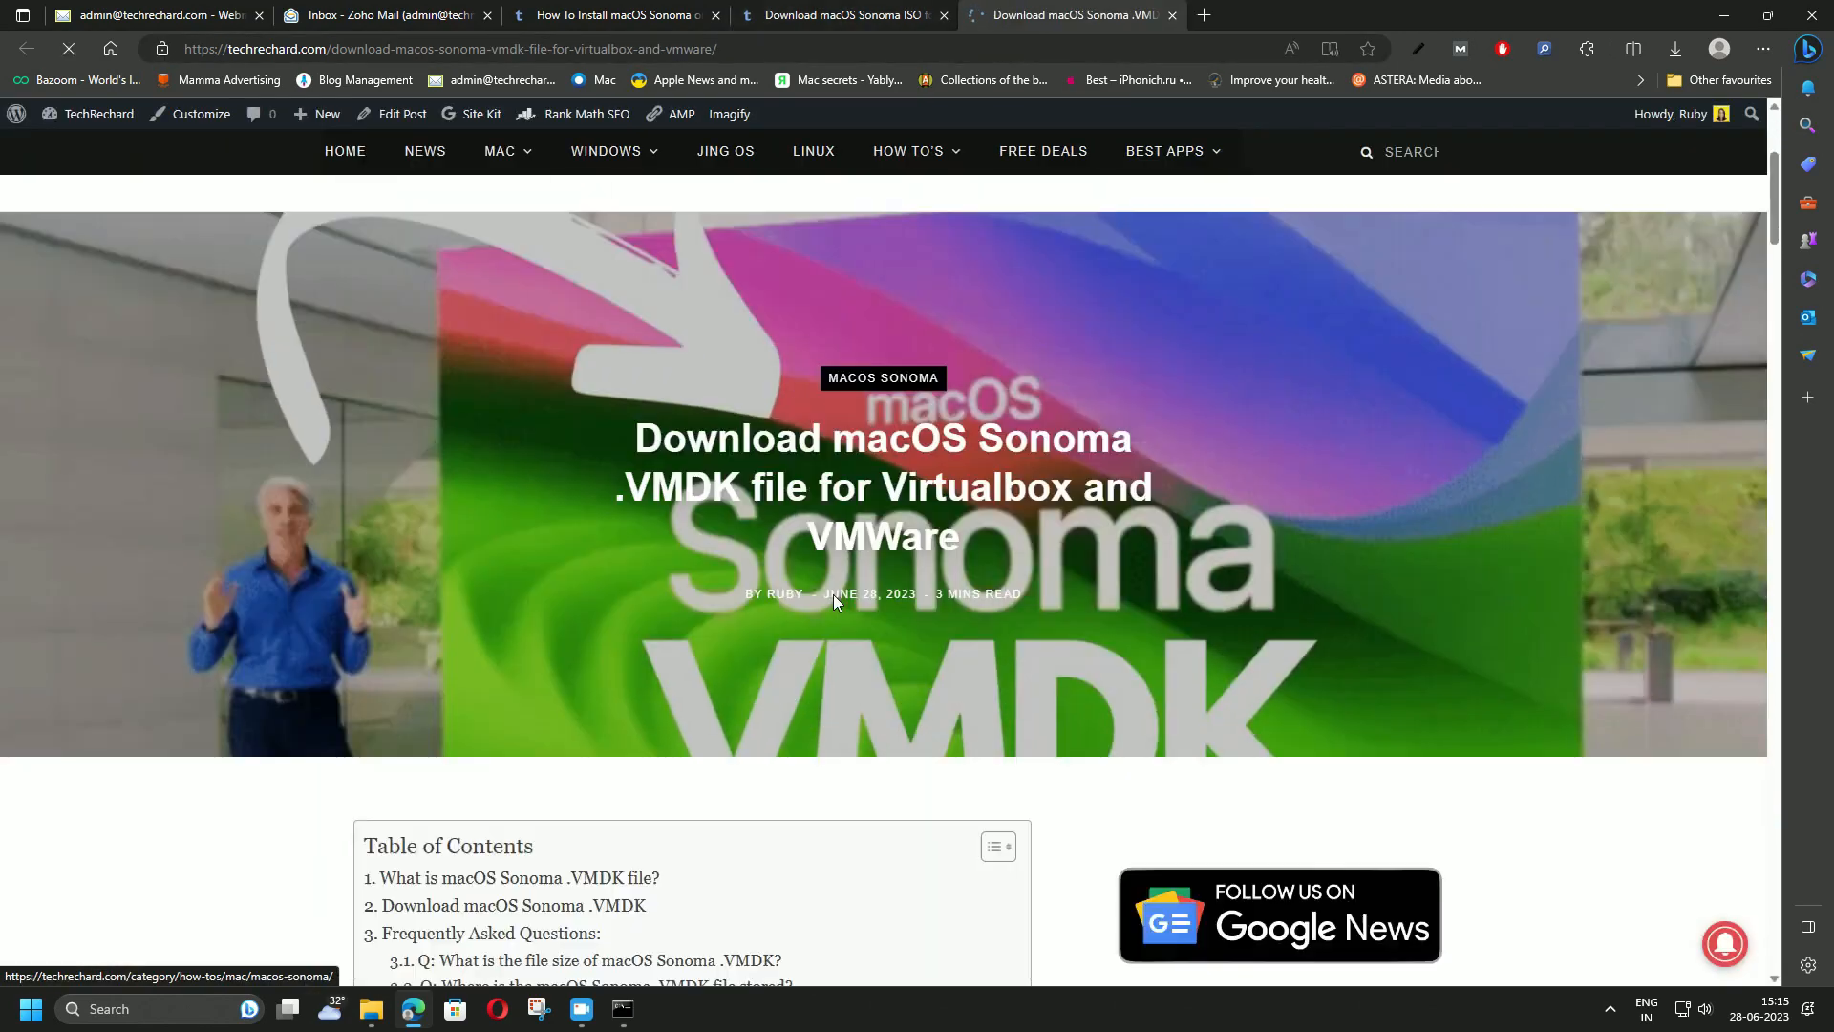
scroll(837, 598, down, 18)
scroll(850, 592, up, 6)
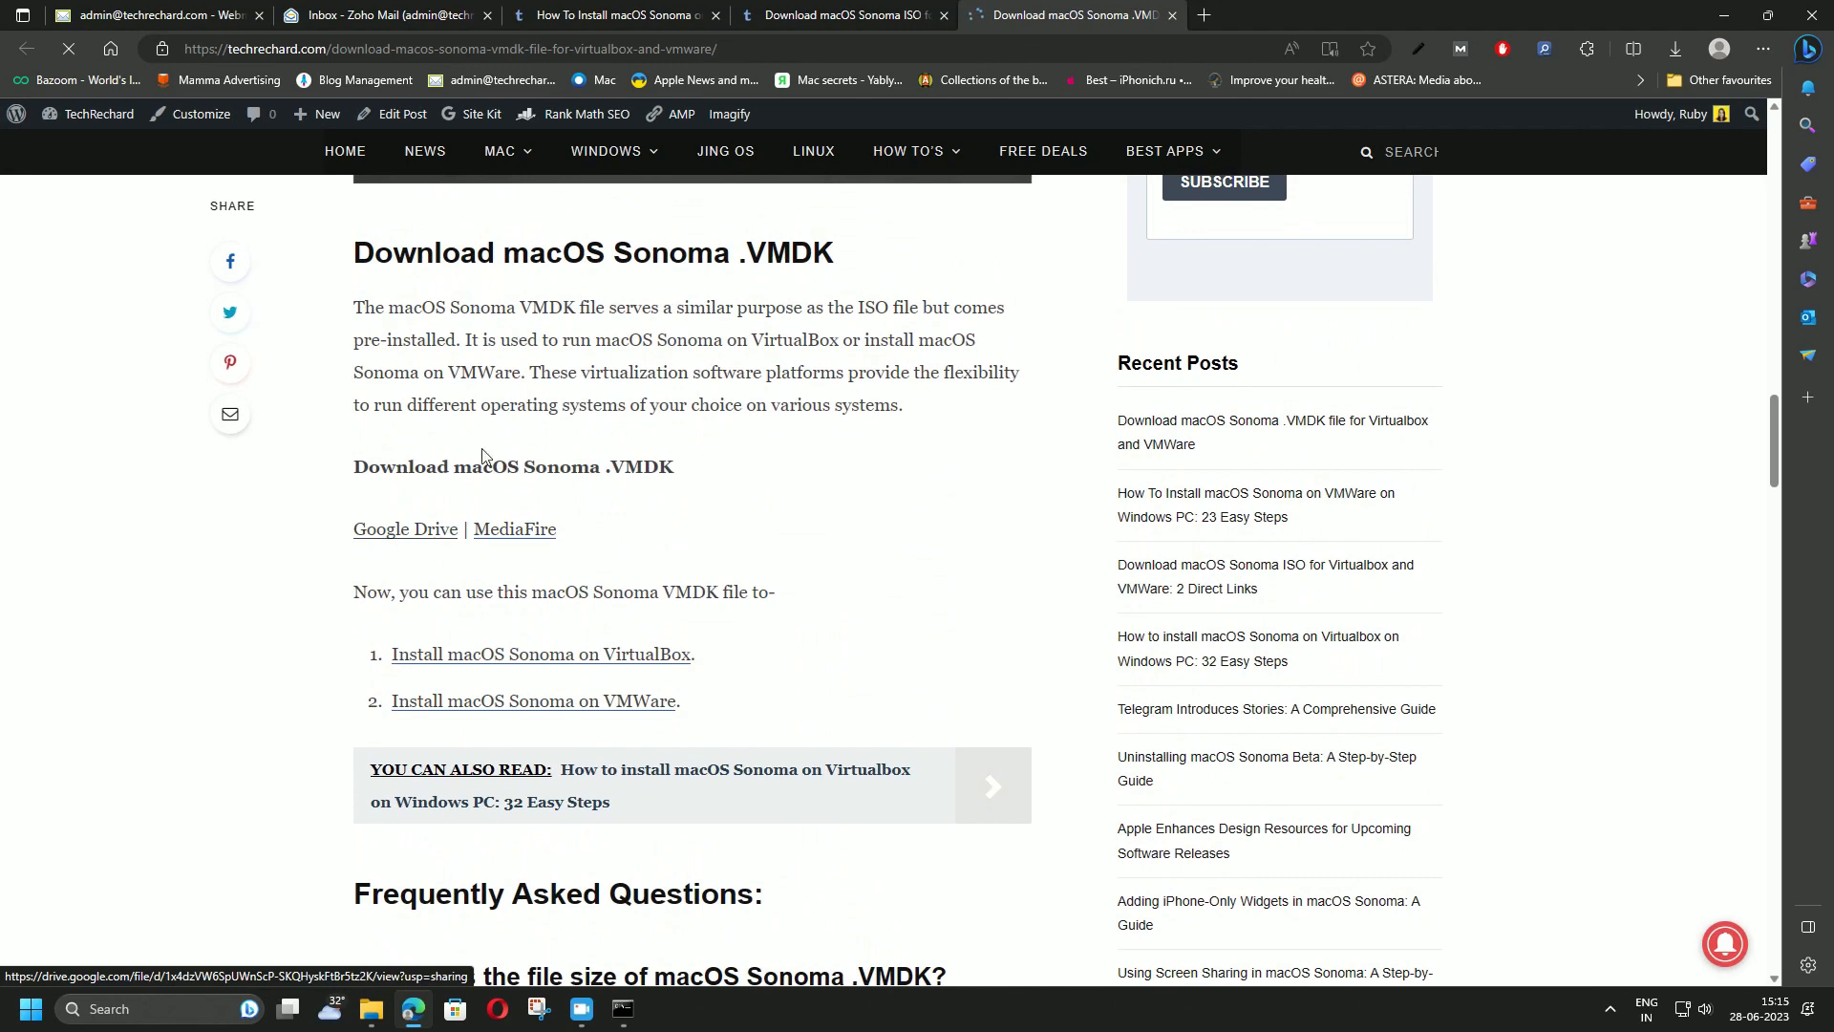
drag(744, 247, 813, 250)
click(884, 268)
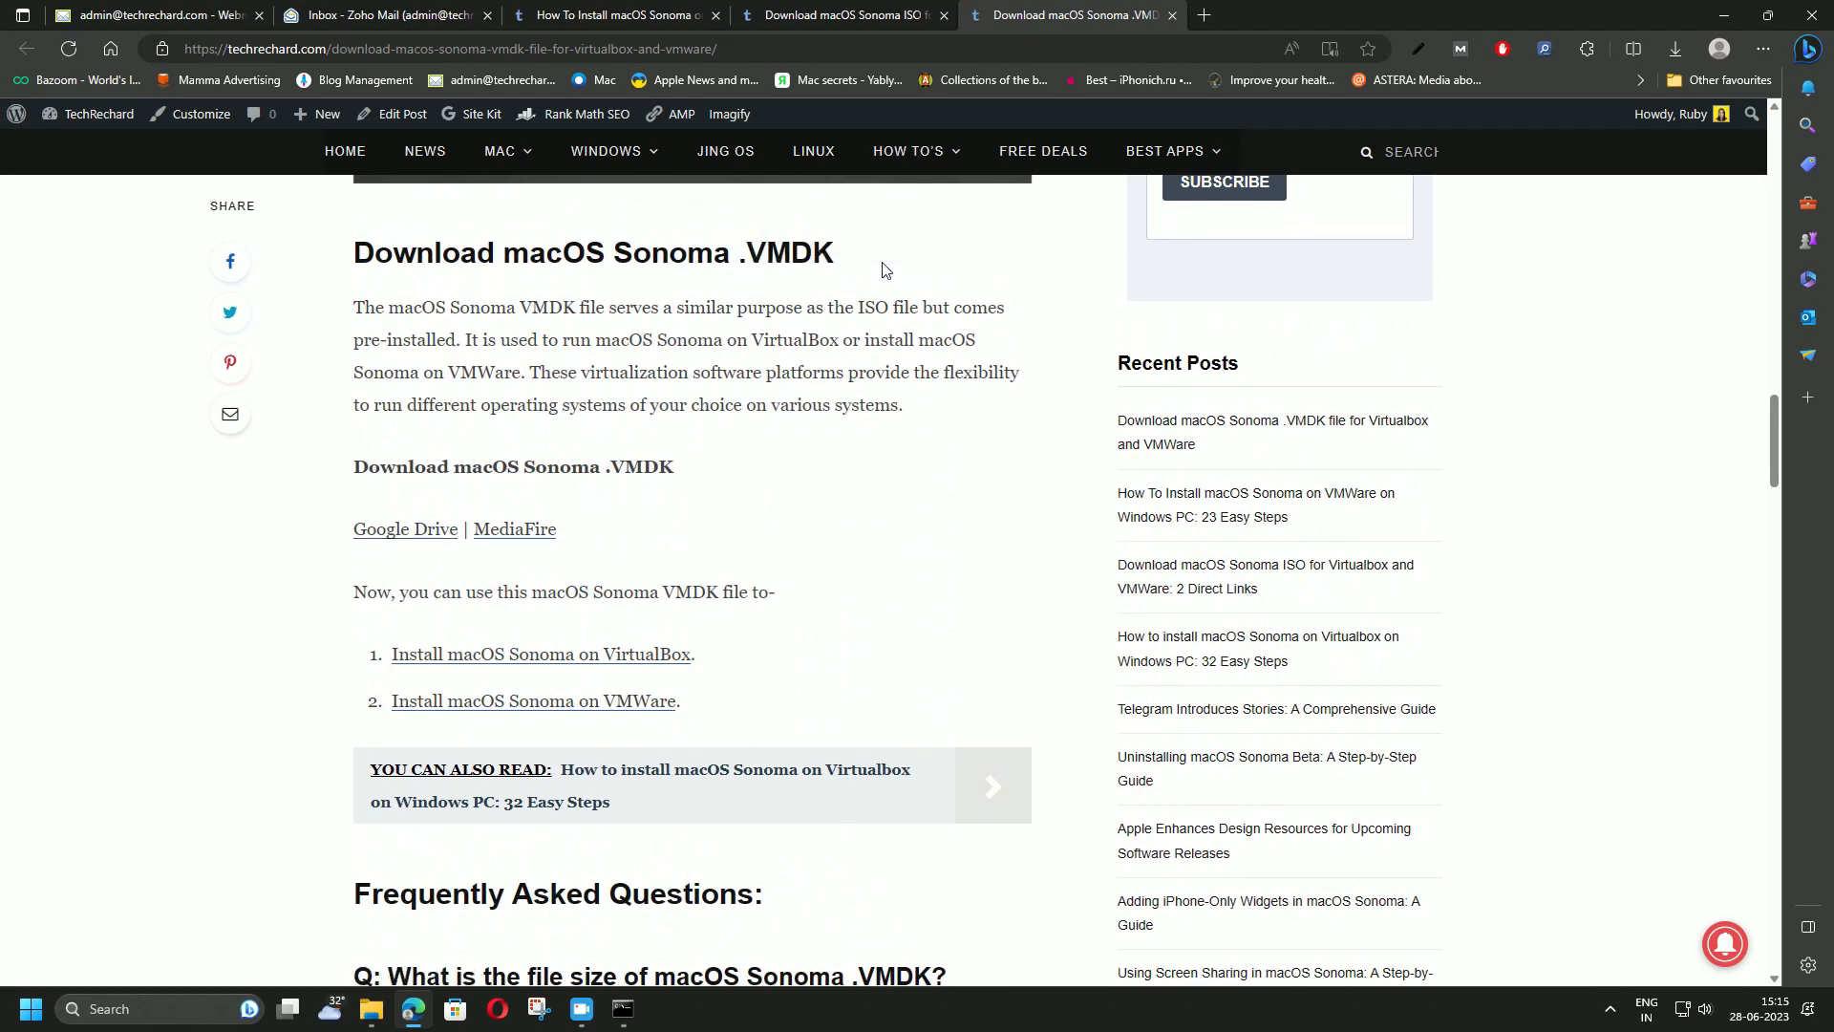
click(1171, 16)
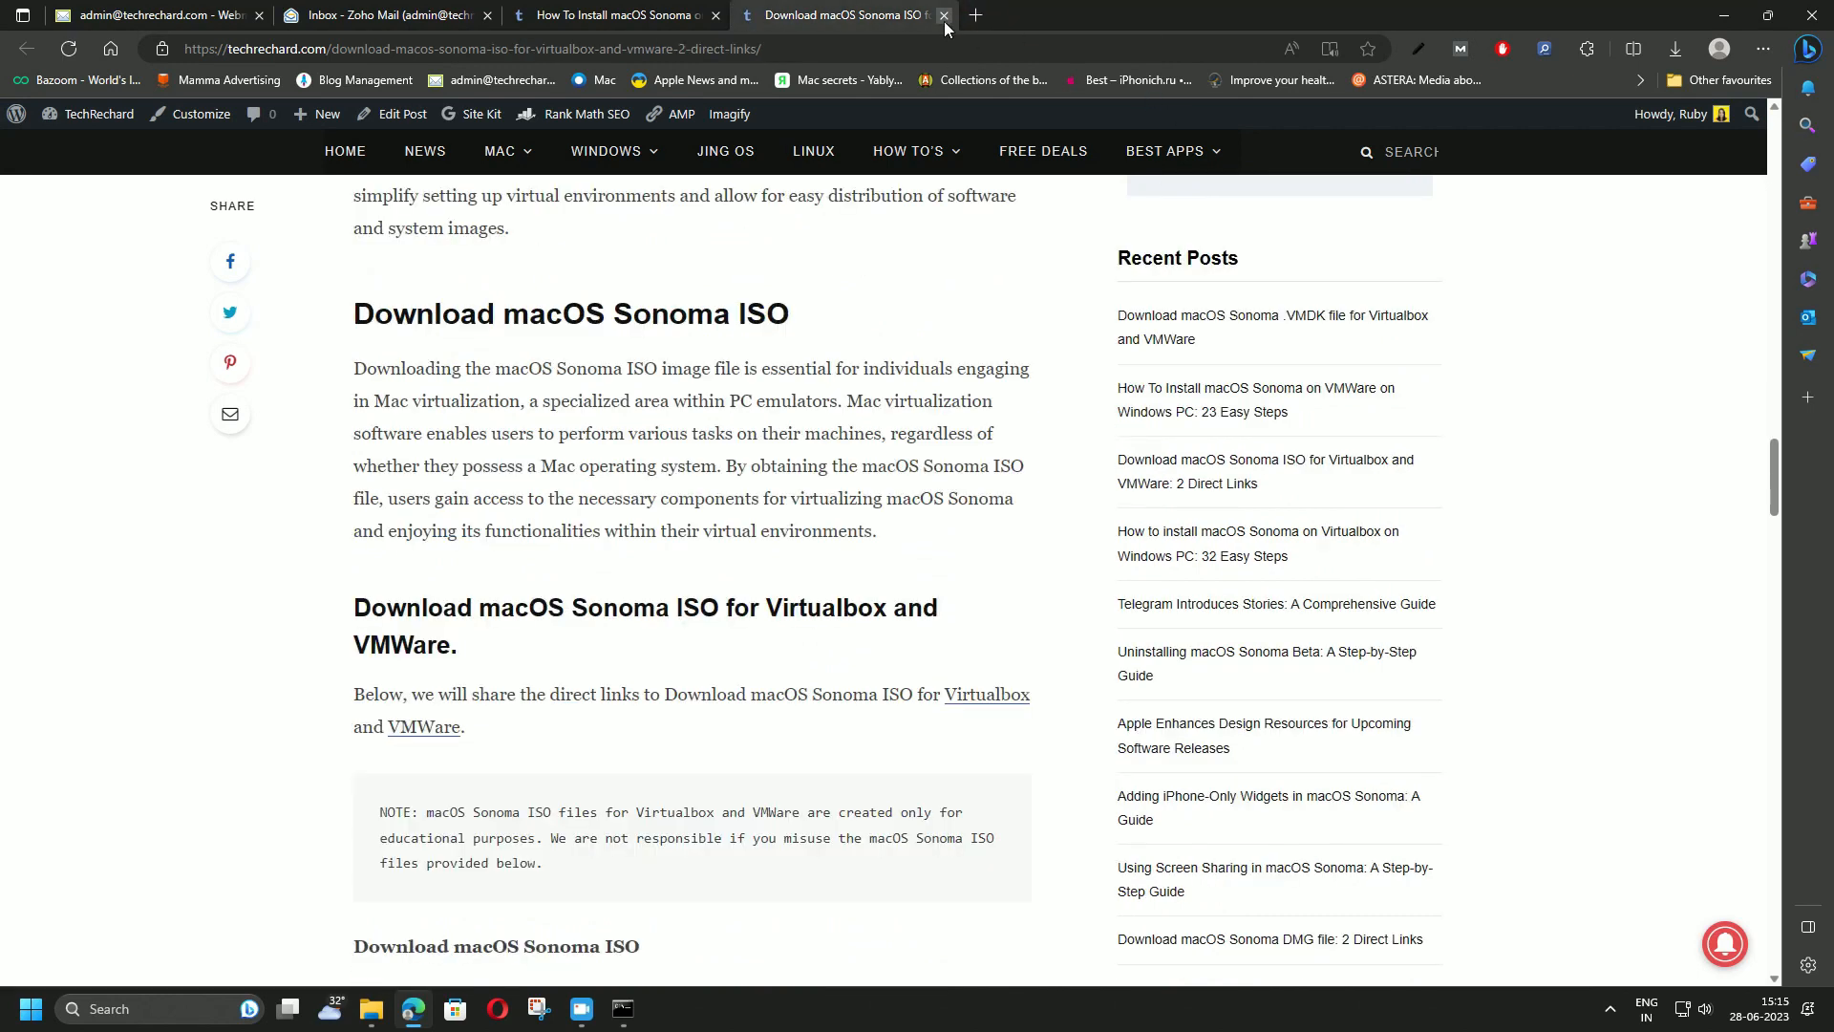
click(943, 16)
Hide Edge and the command window, select the macOS Sonoma ISO on the desktop, then restore the command window
click(1724, 15)
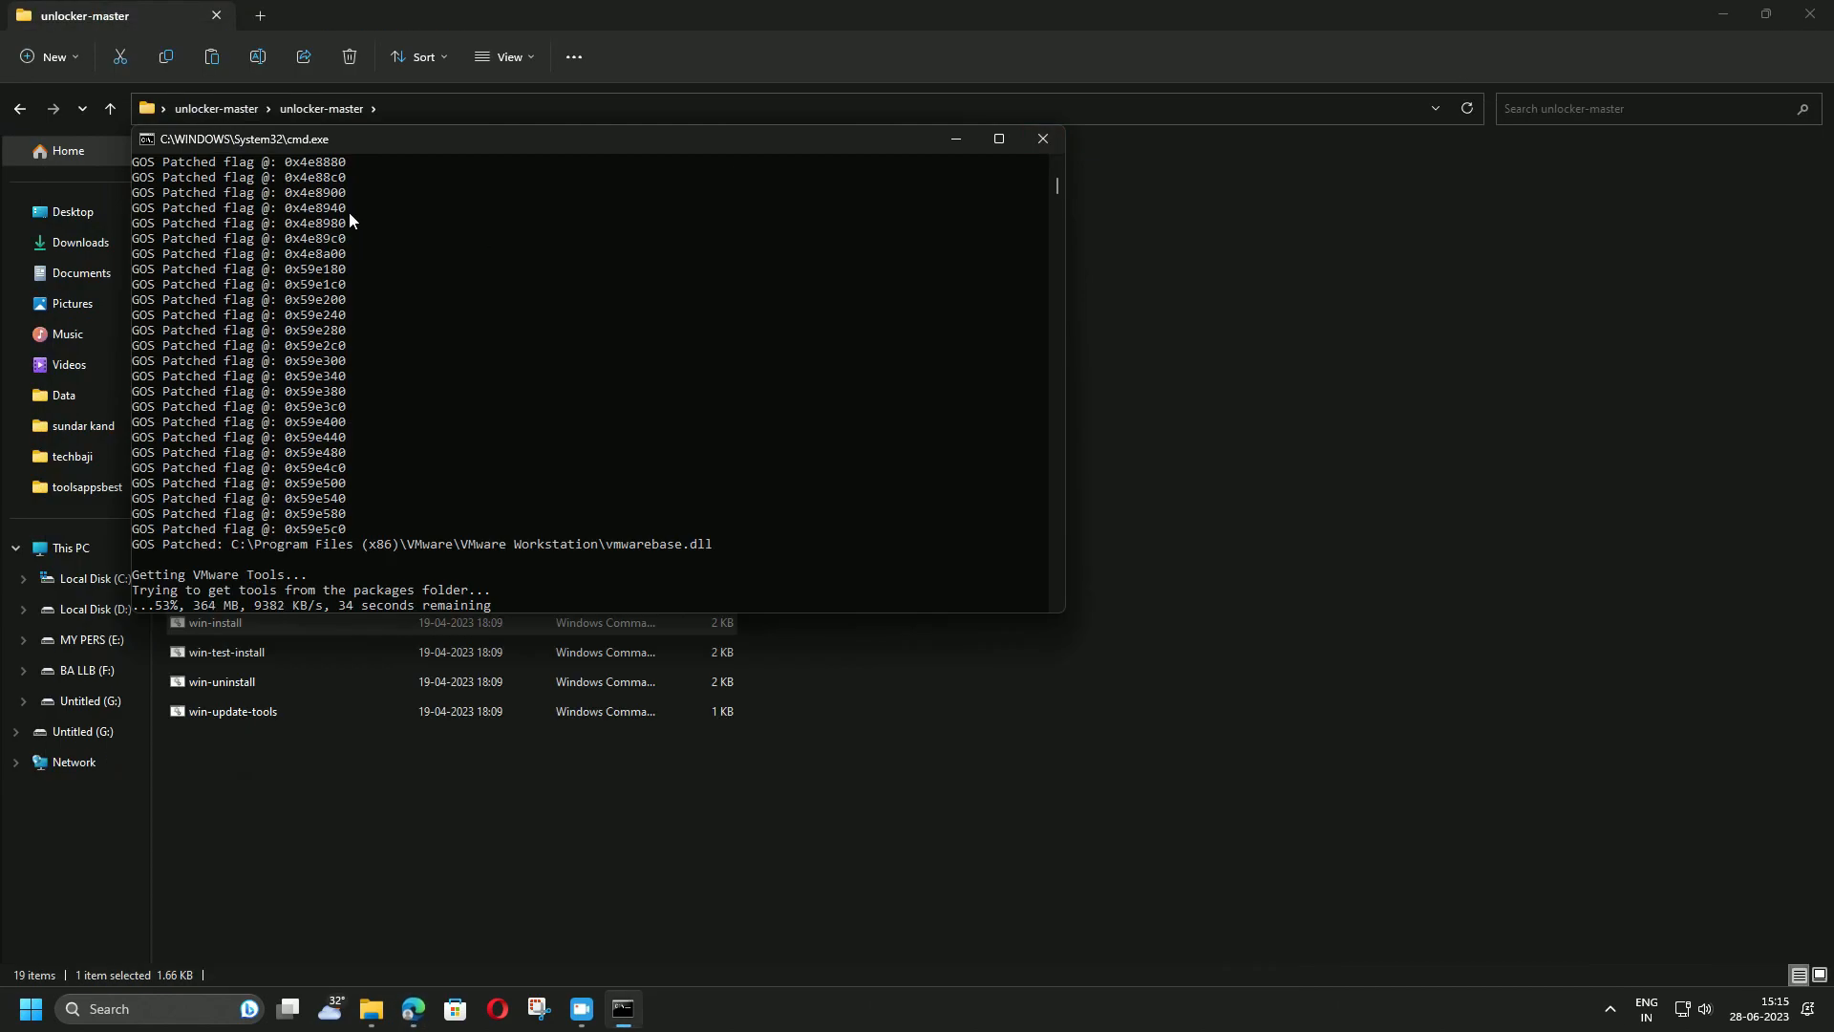
click(969, 139)
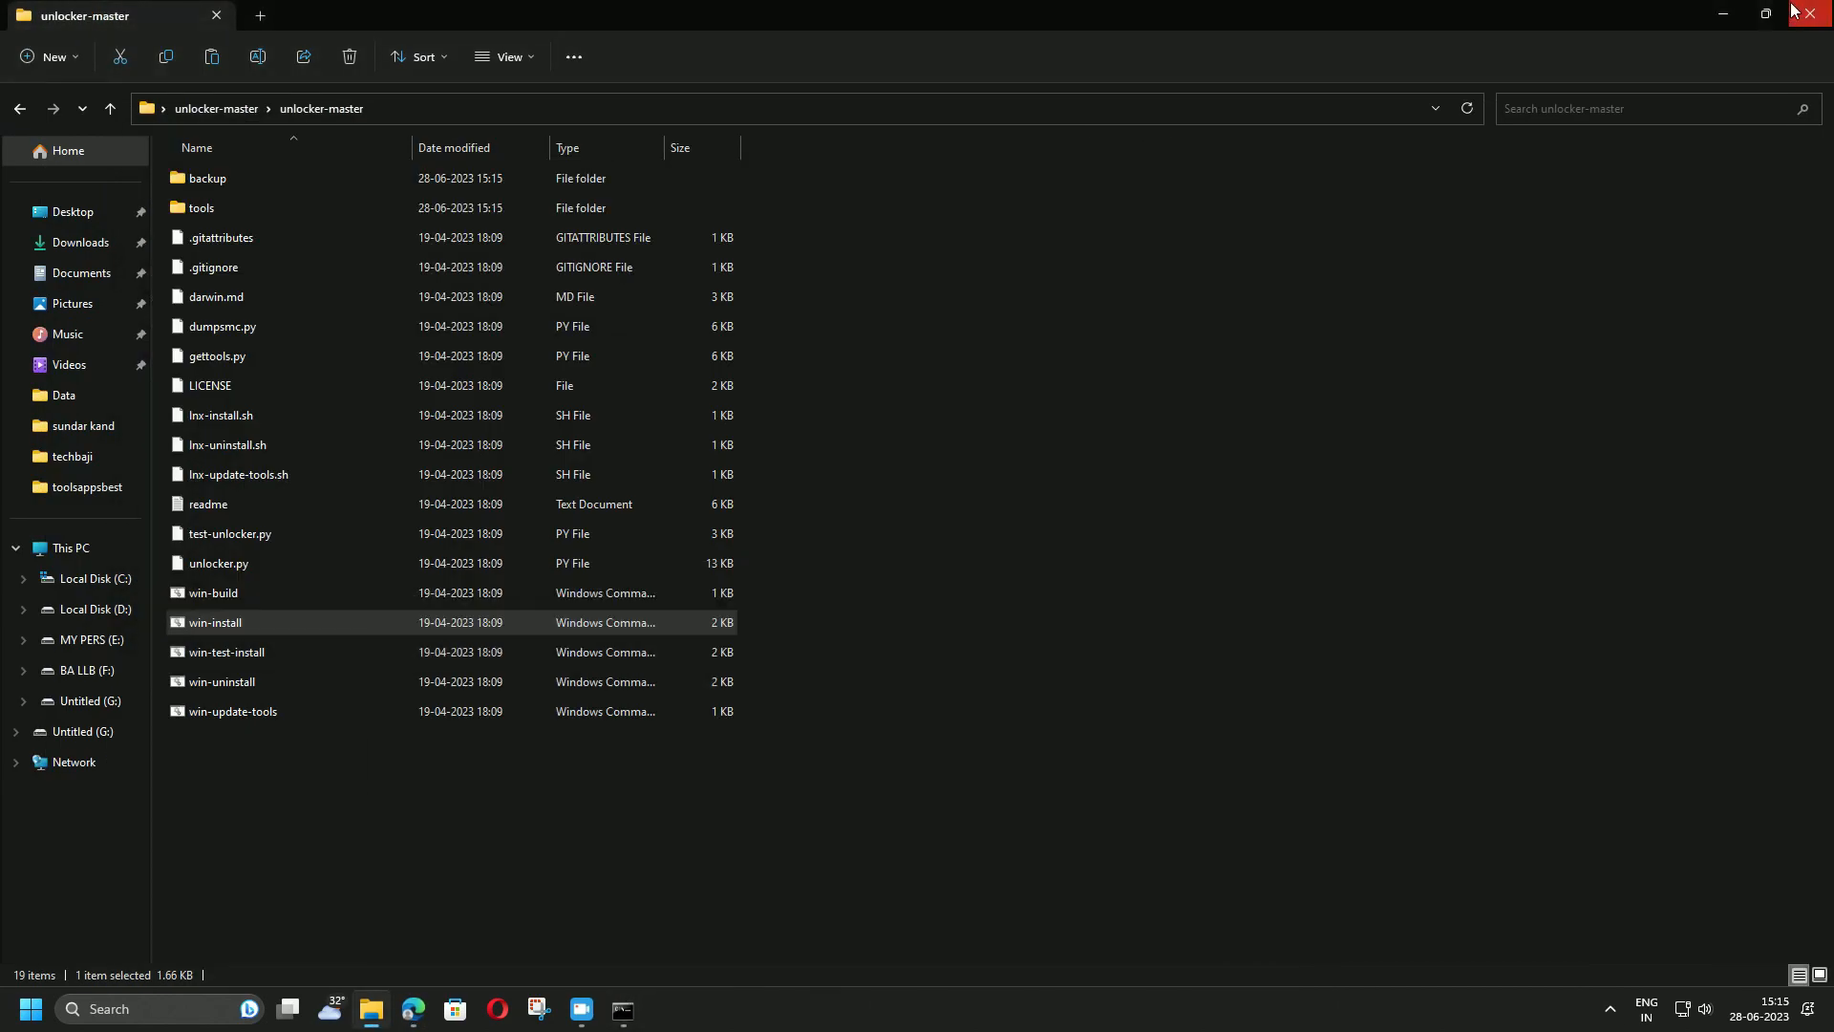
key(super+d)
click(125, 77)
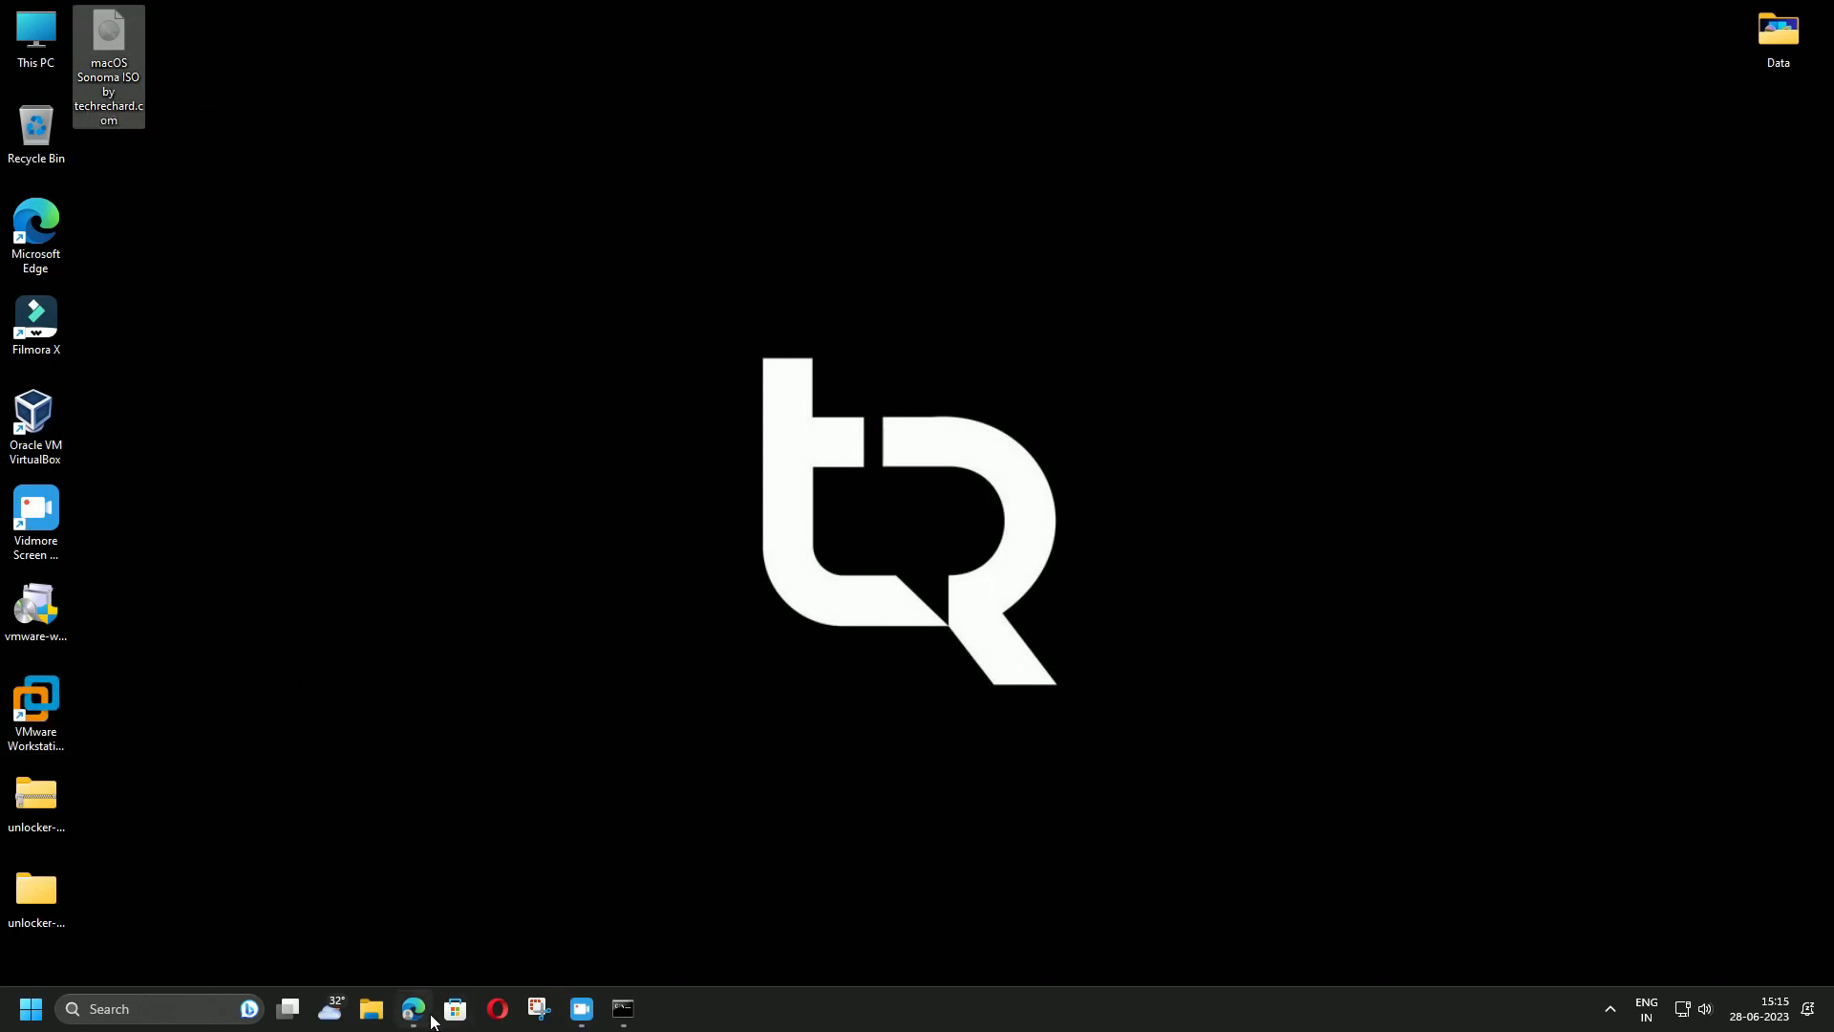
click(631, 1021)
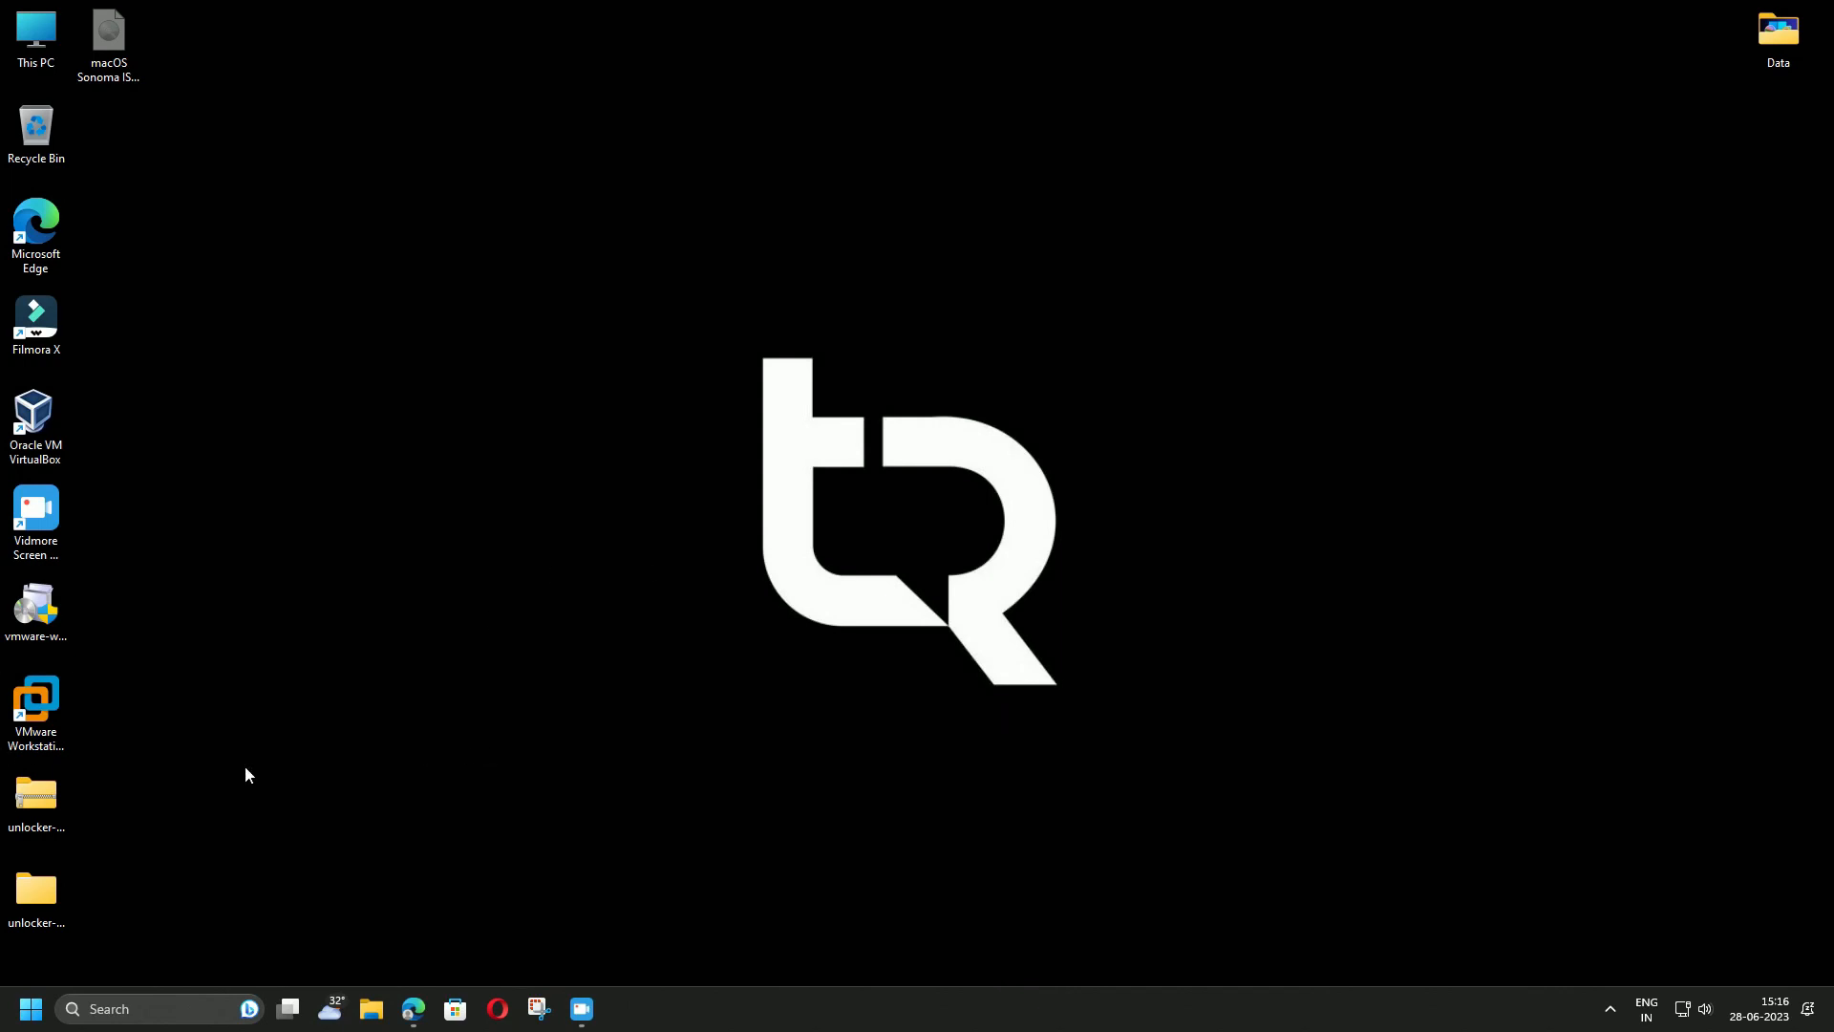
Launch VMware Workstation Pro and bring up options for the old macOS Sonoma library entry
double_click(42, 693)
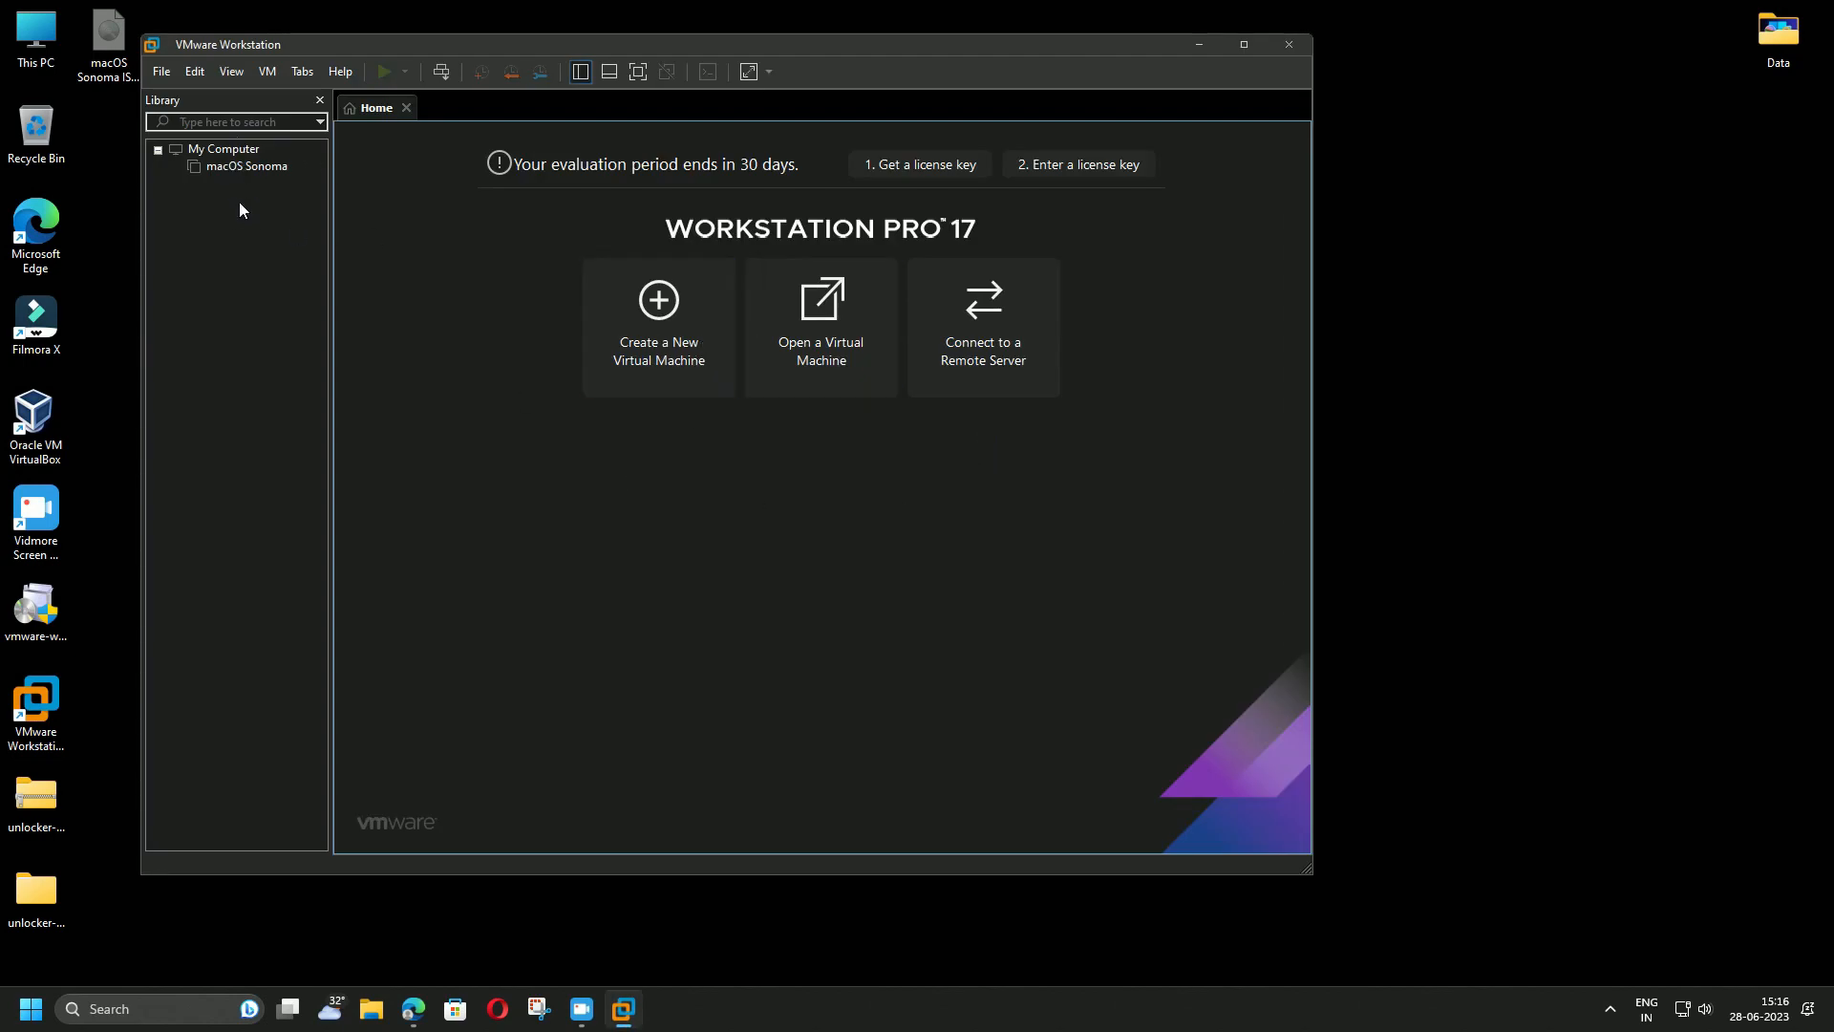
right_click(231, 167)
Remove the old macOS Sonoma entry, then create a Typical macOS 14 VM with an 80 GB single-file disk
click(287, 268)
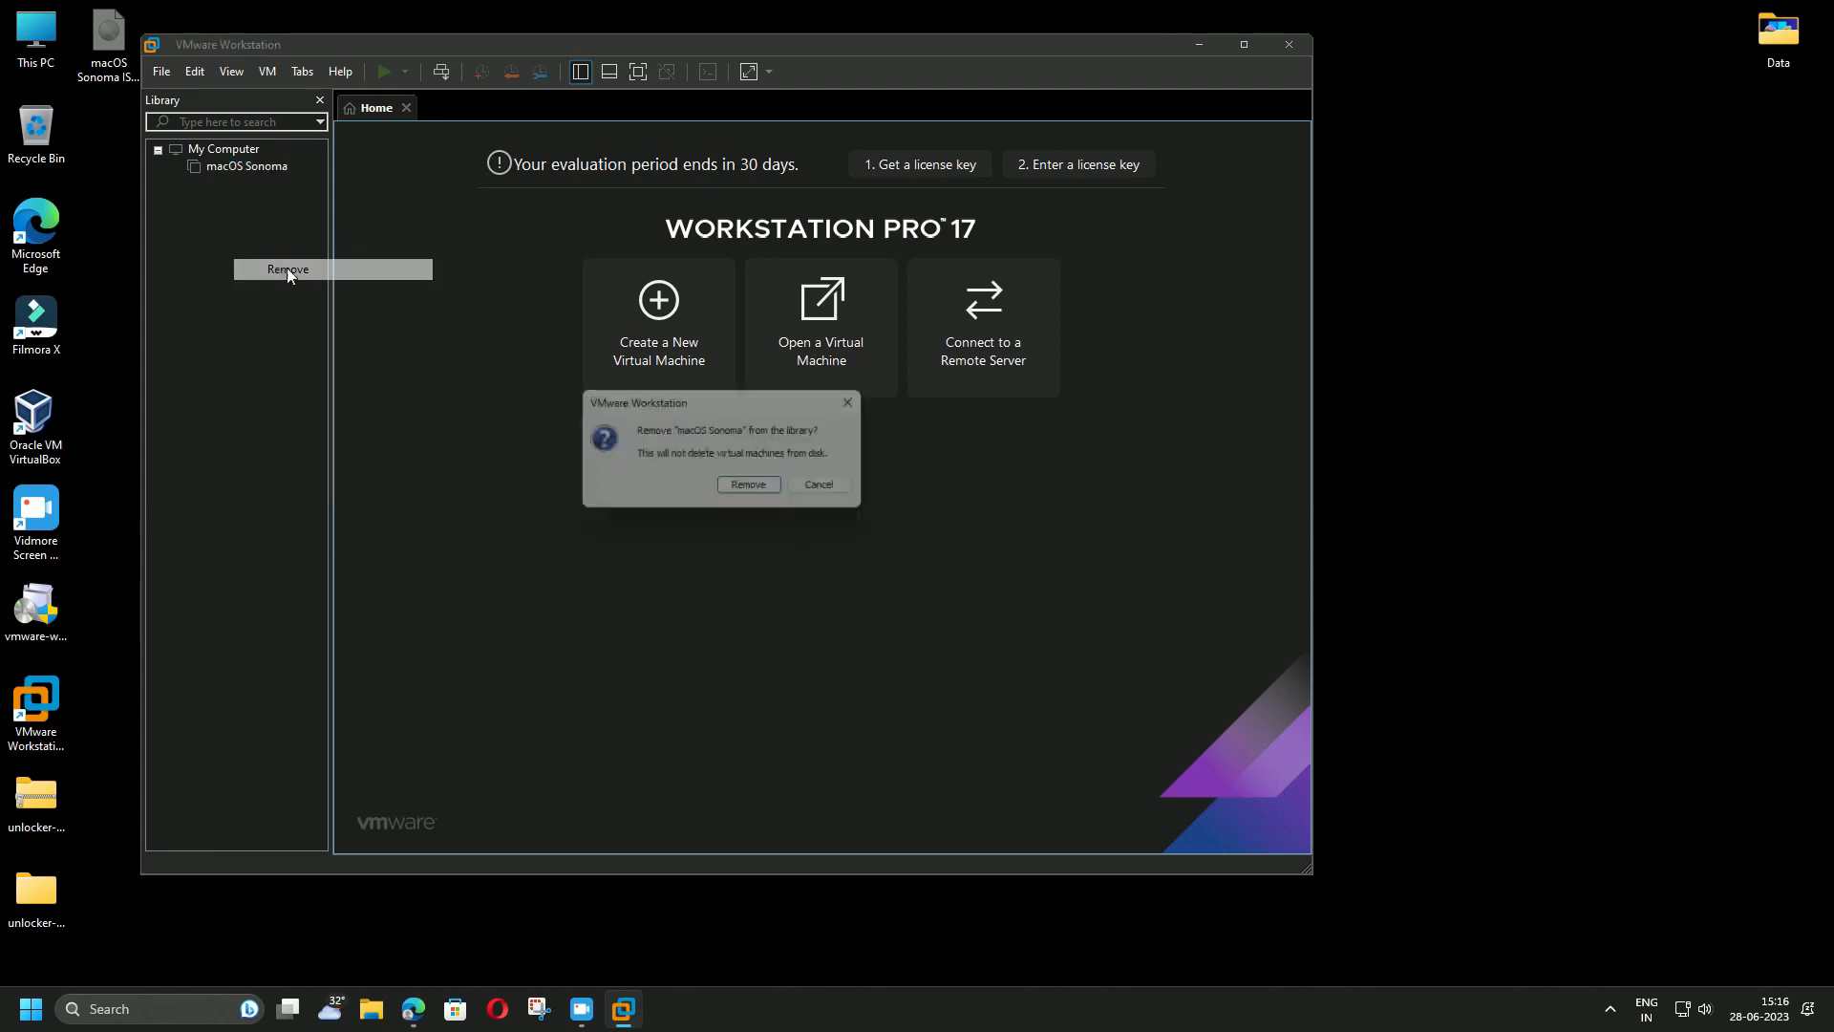
click(769, 489)
click(684, 350)
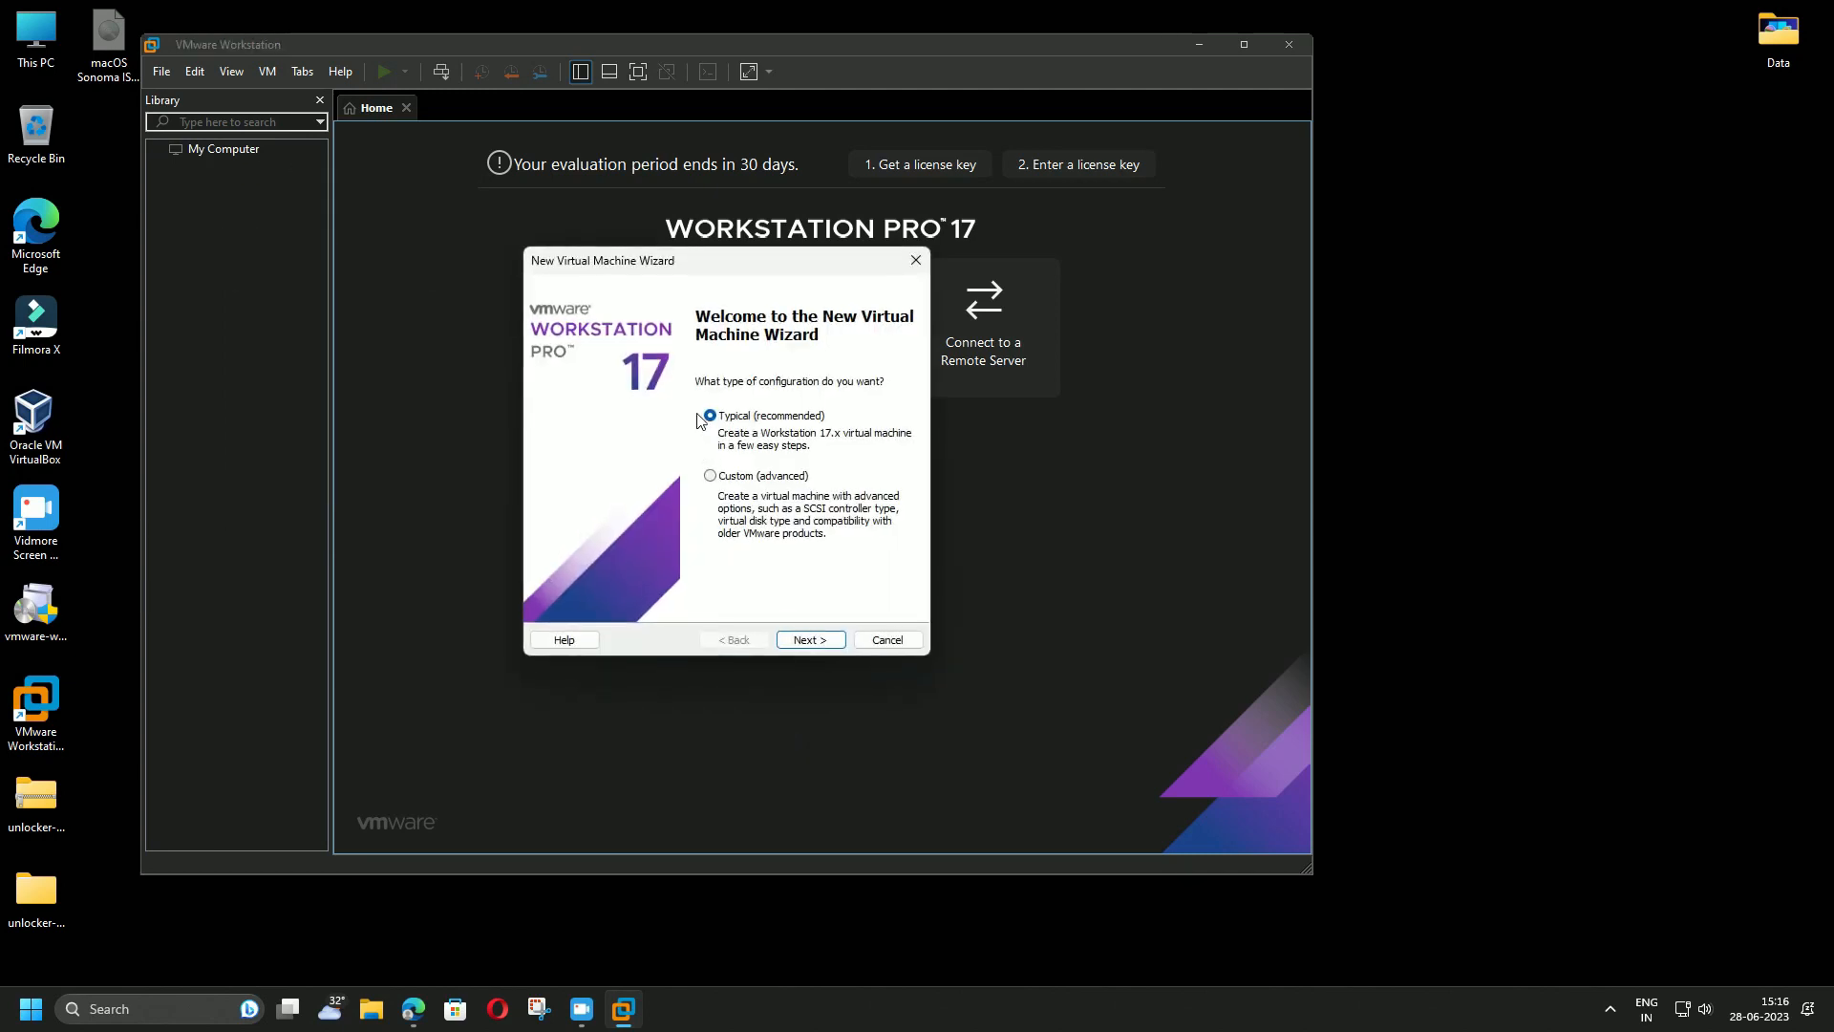
click(827, 646)
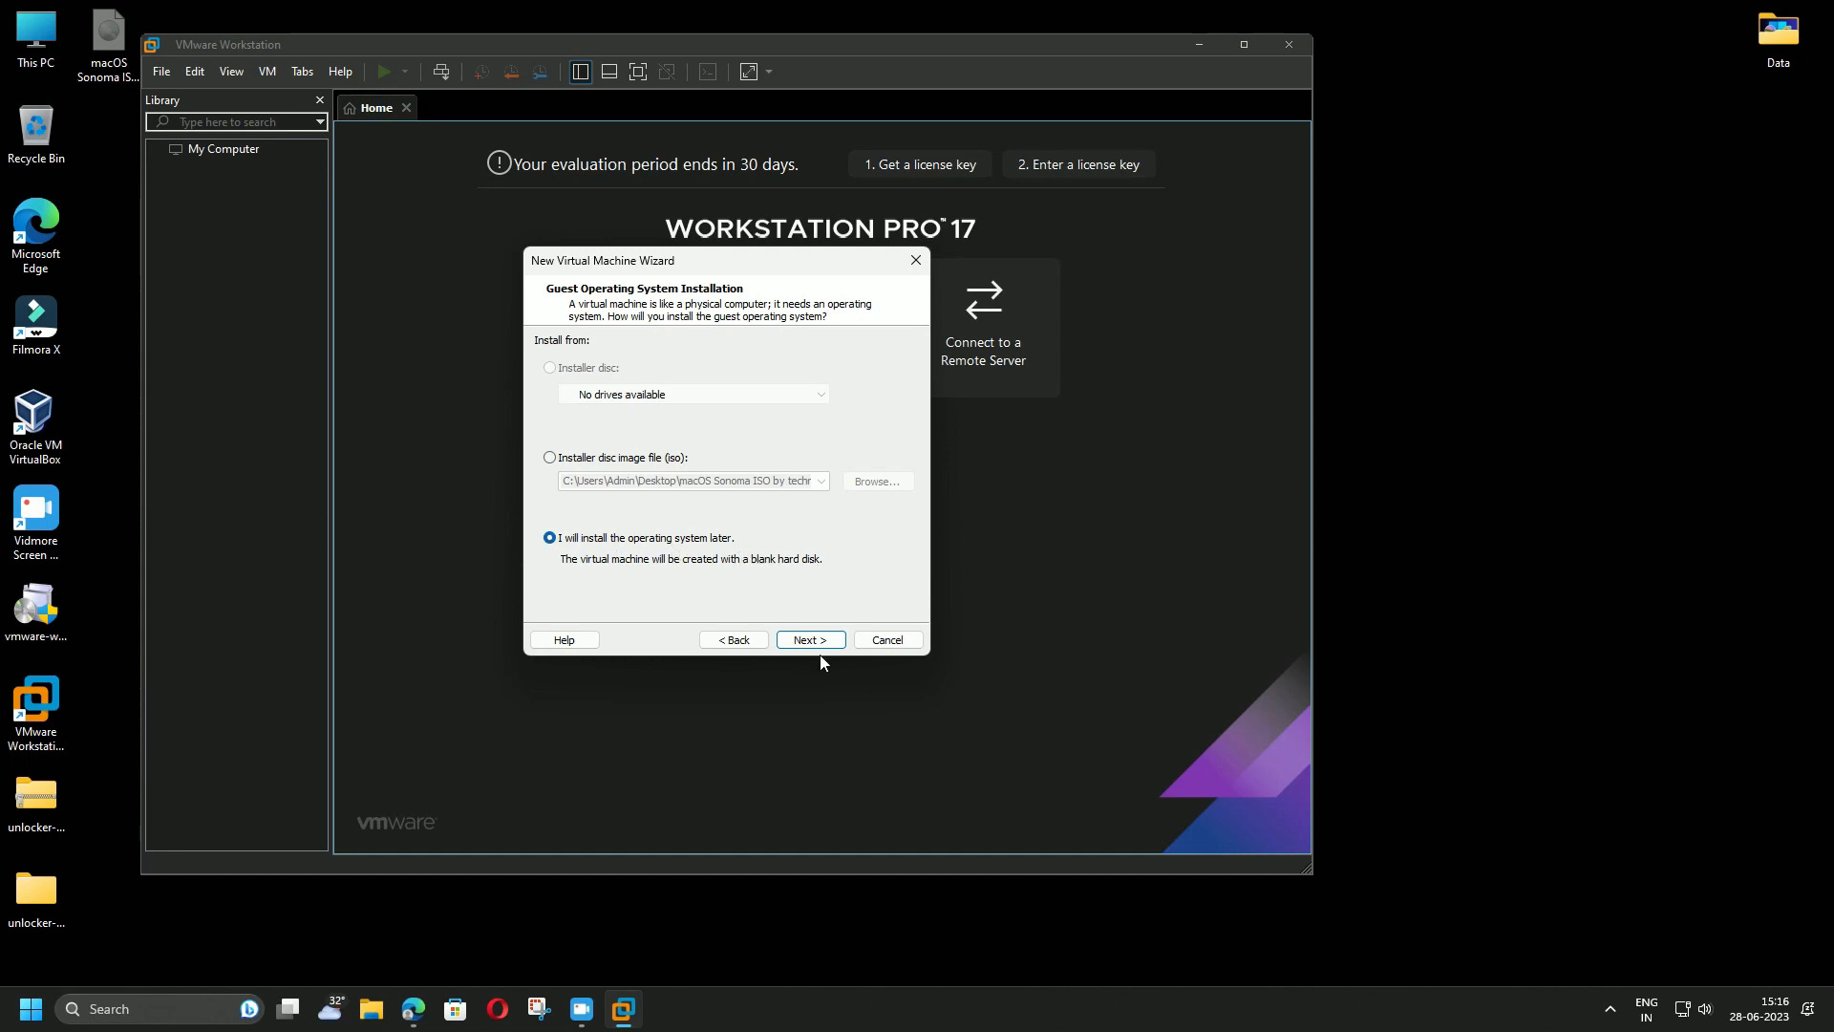
click(812, 639)
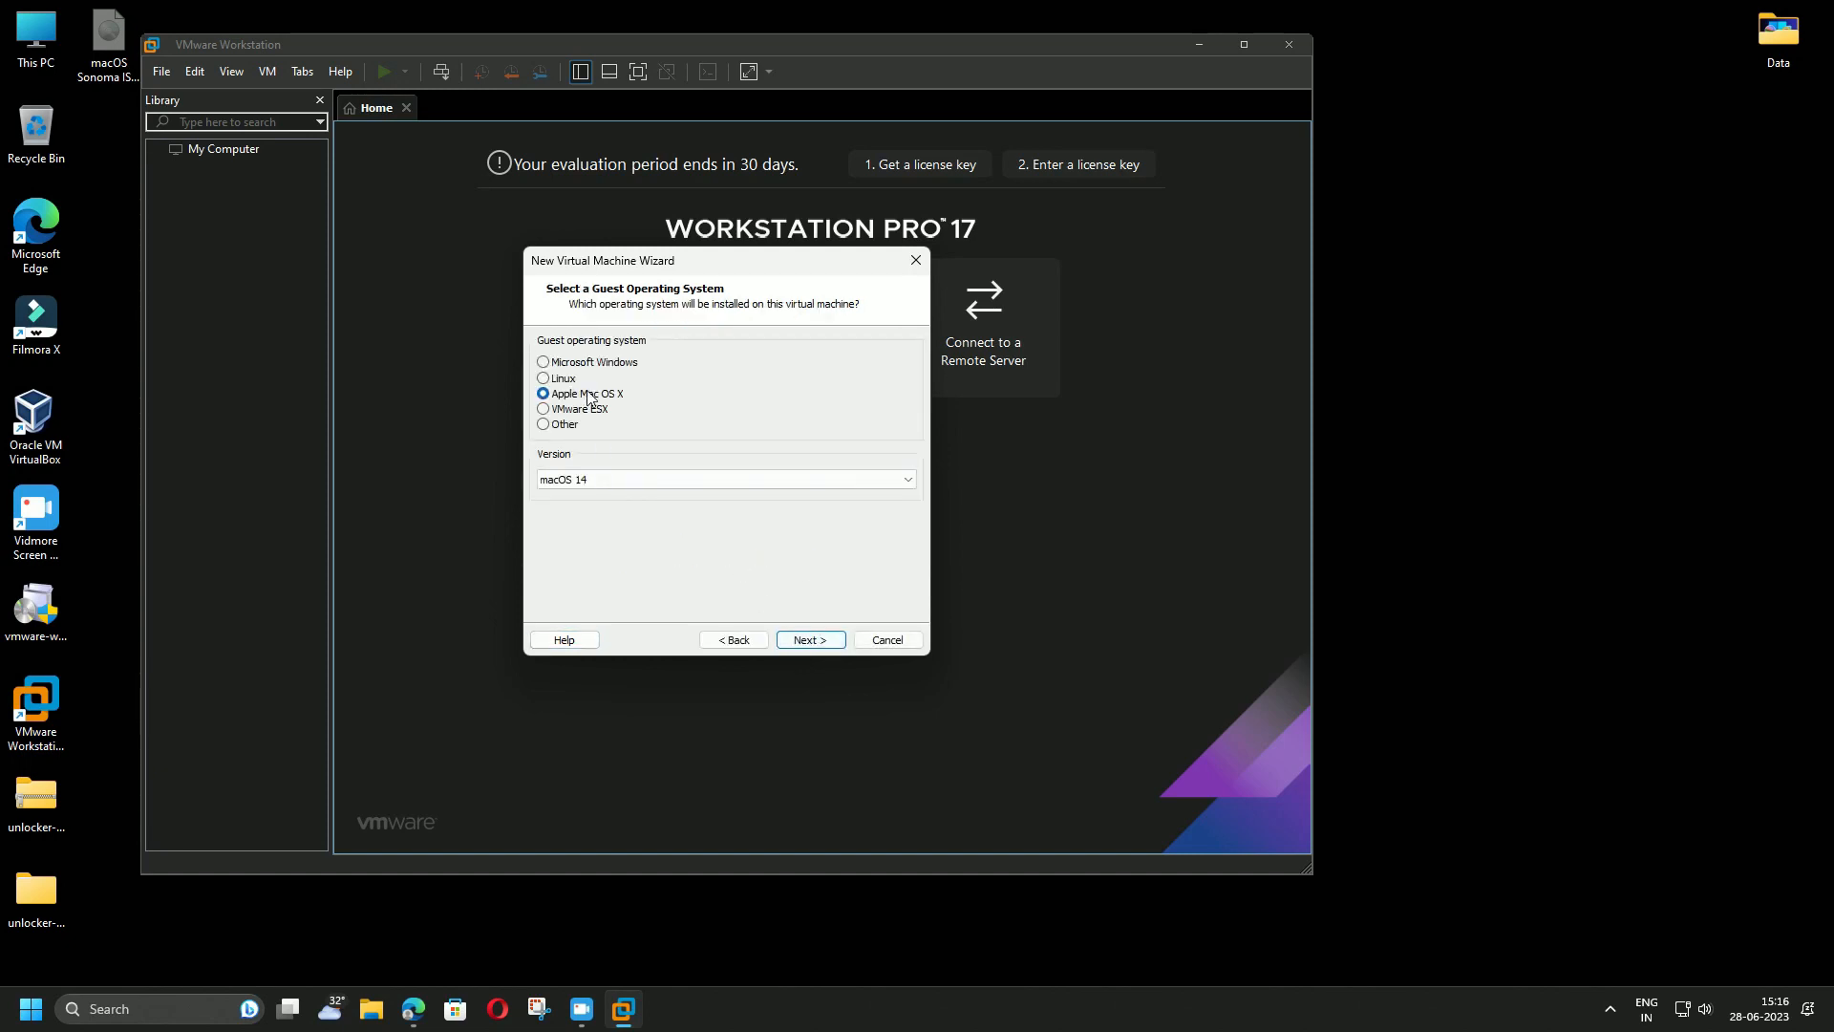
click(810, 639)
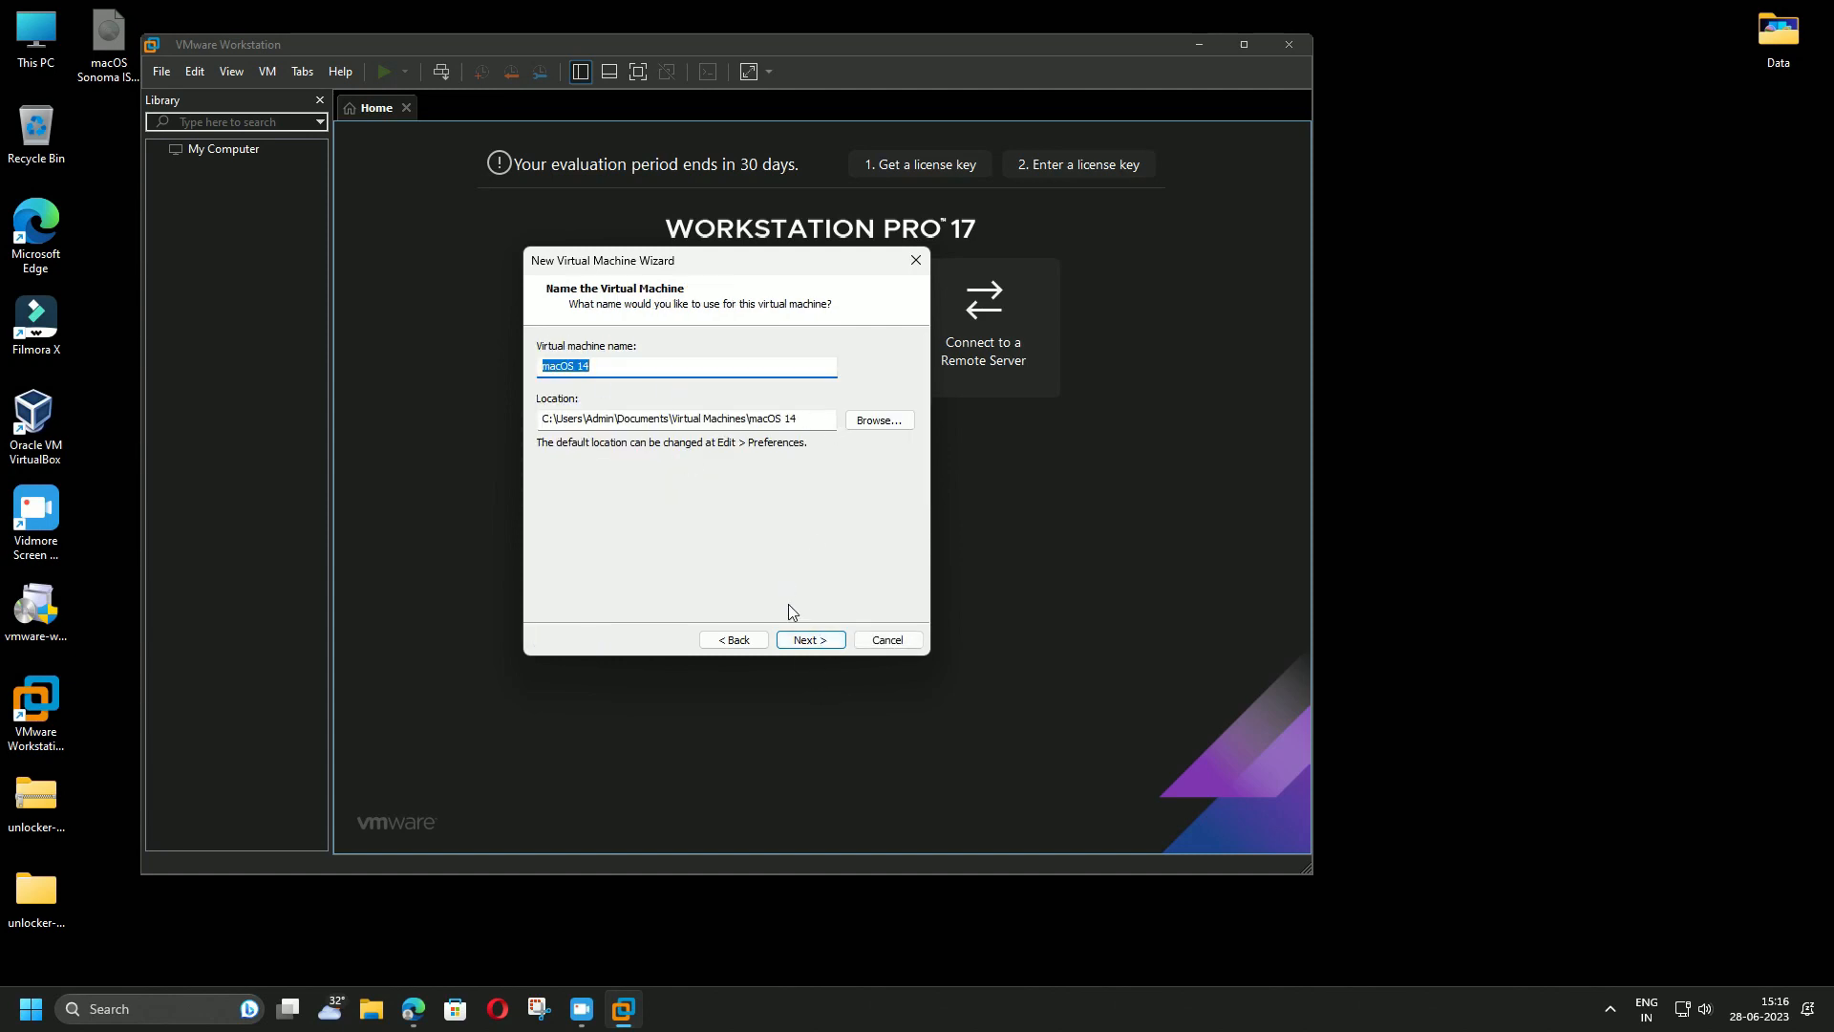
click(810, 639)
click(688, 391)
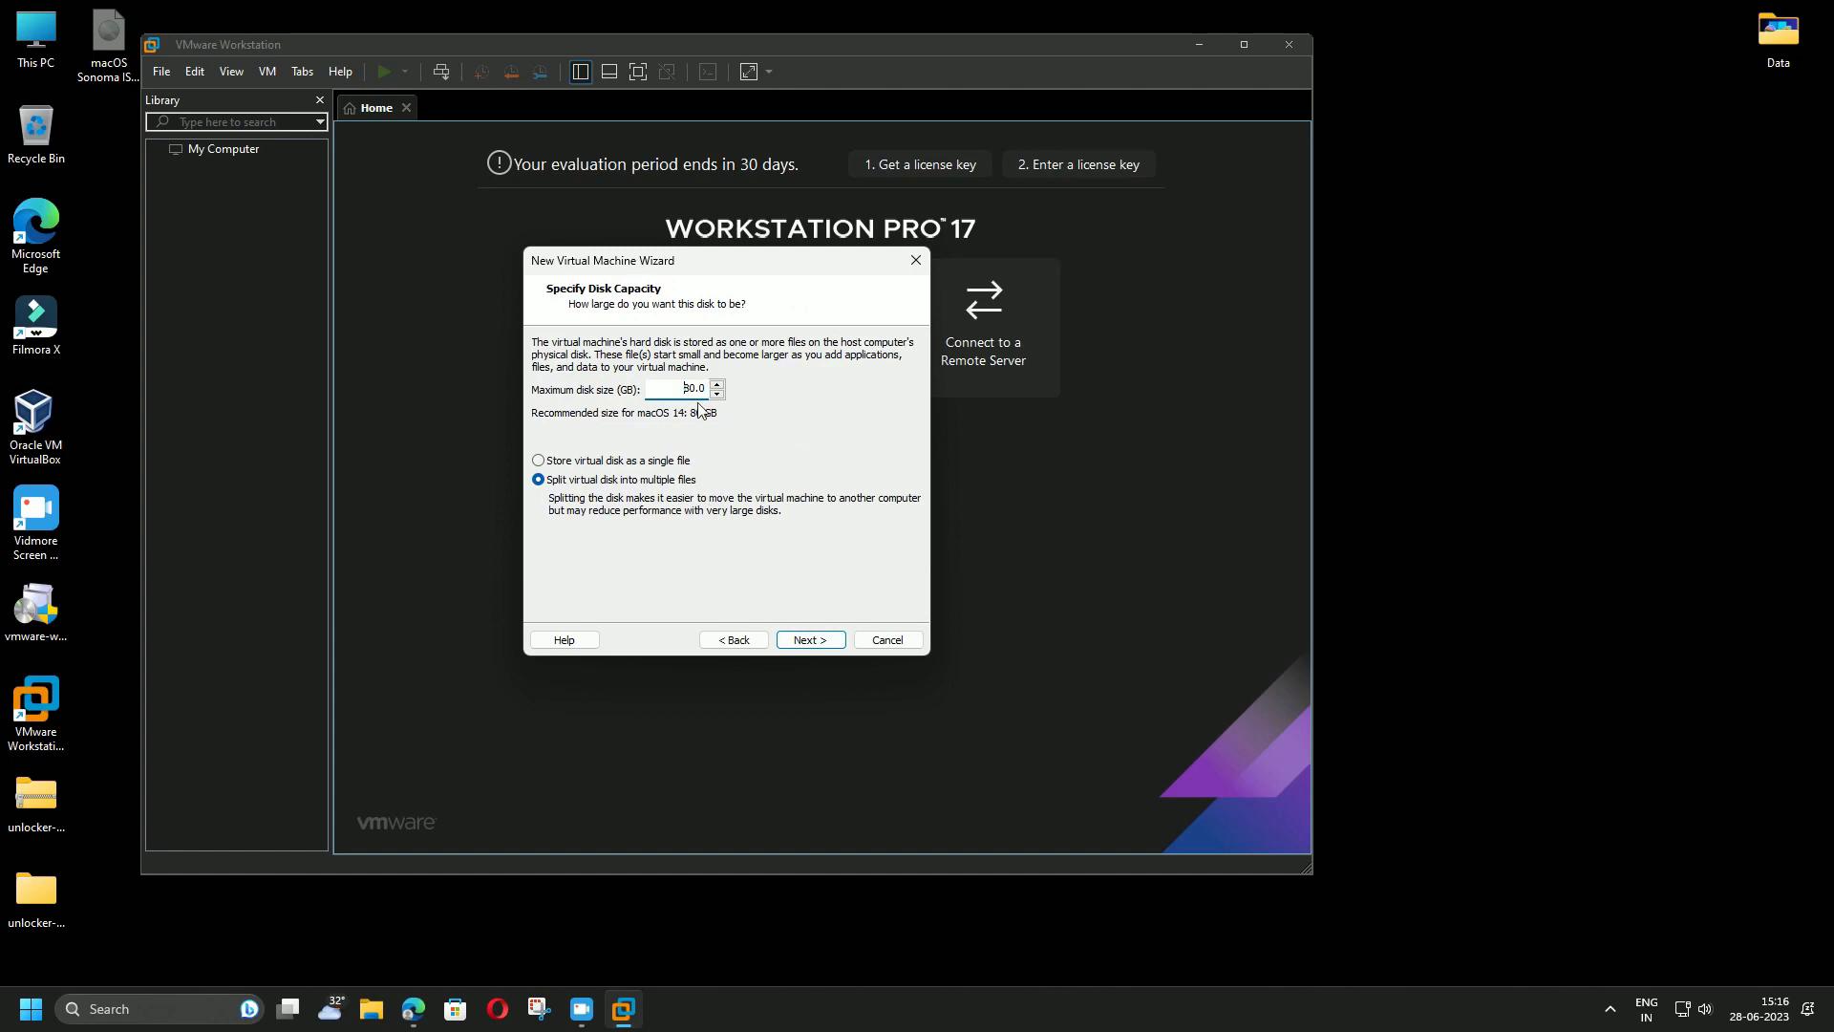
click(642, 462)
click(812, 639)
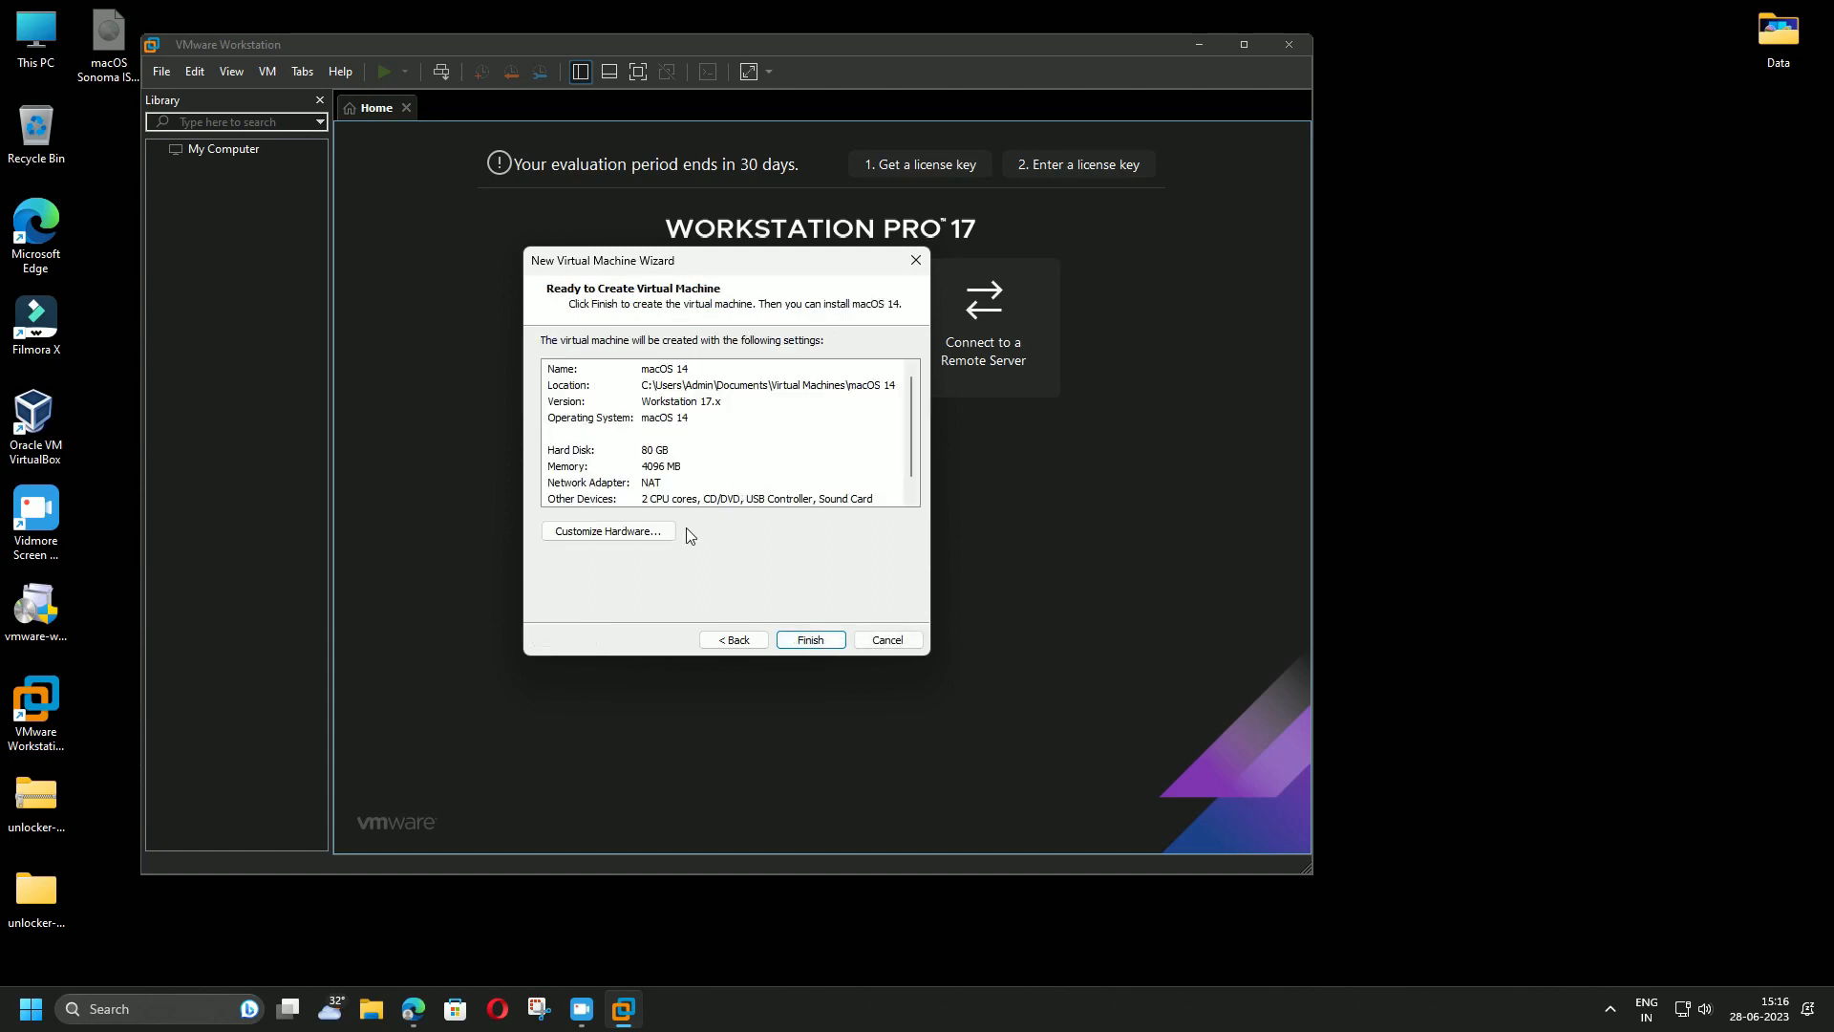
Raise the new VM's memory to 13308 MB in Customize Hardware
click(633, 533)
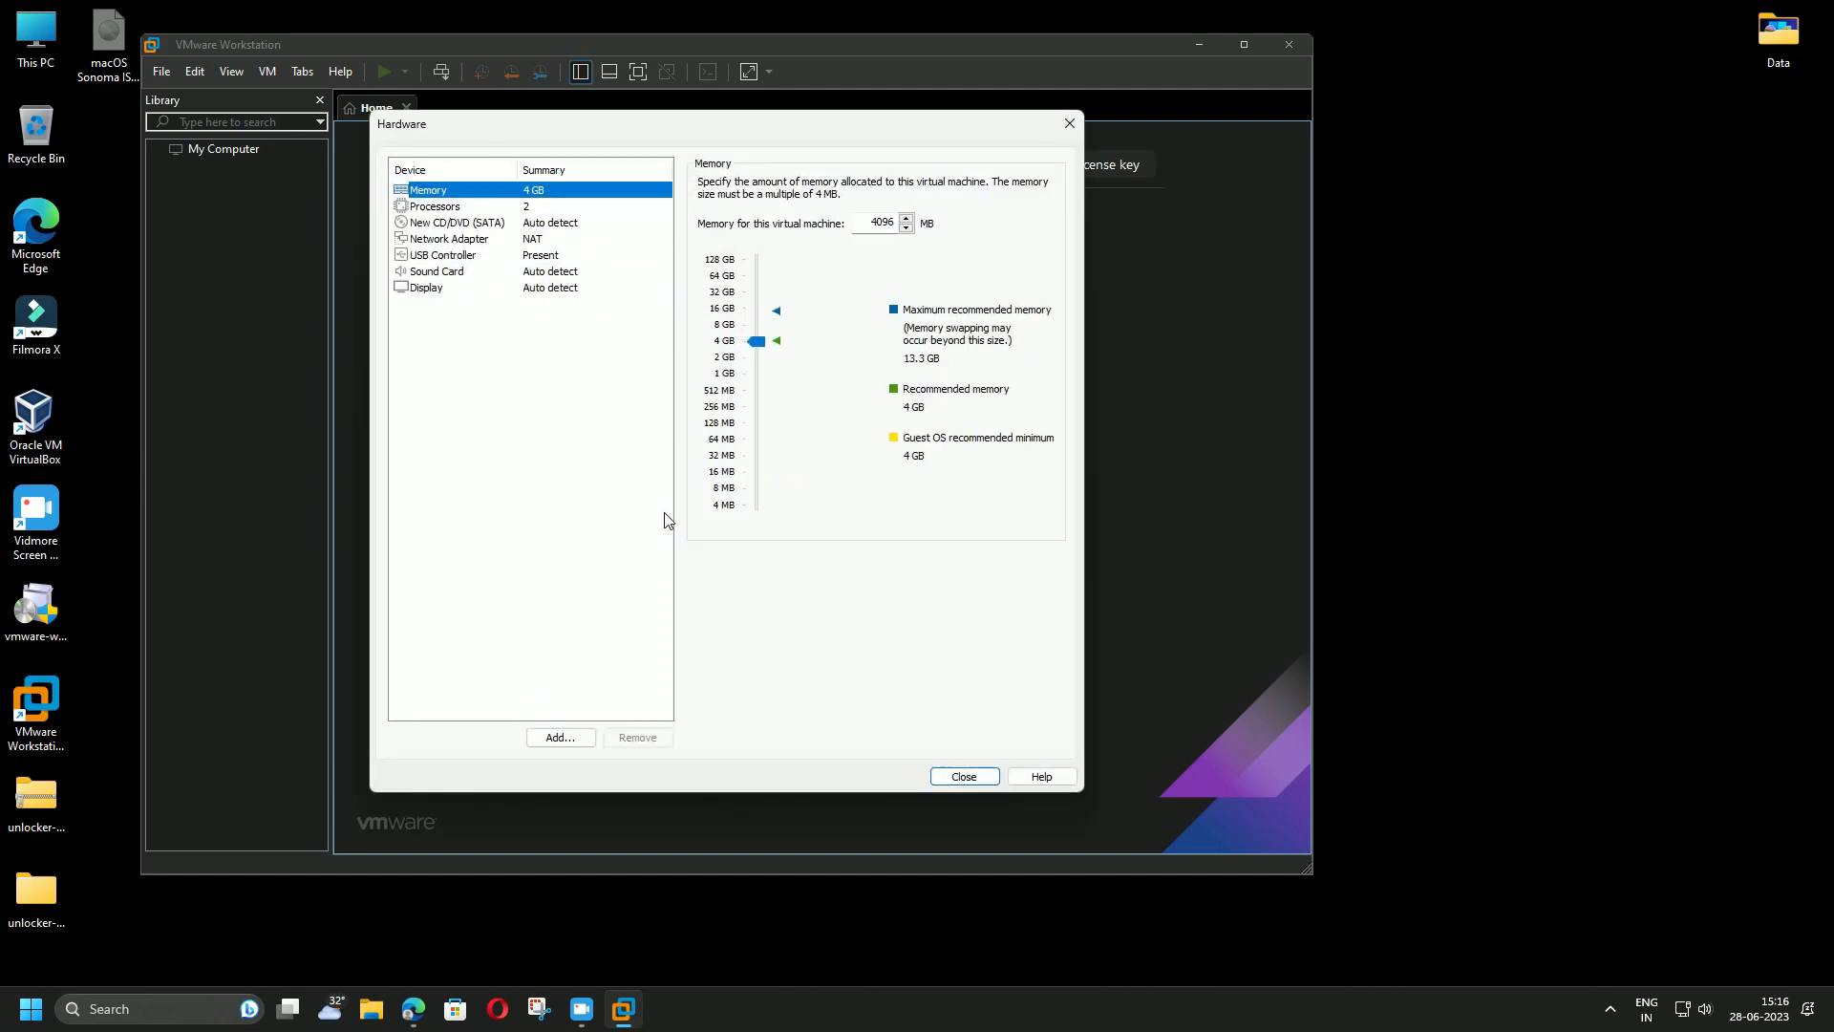
drag(757, 344, 755, 313)
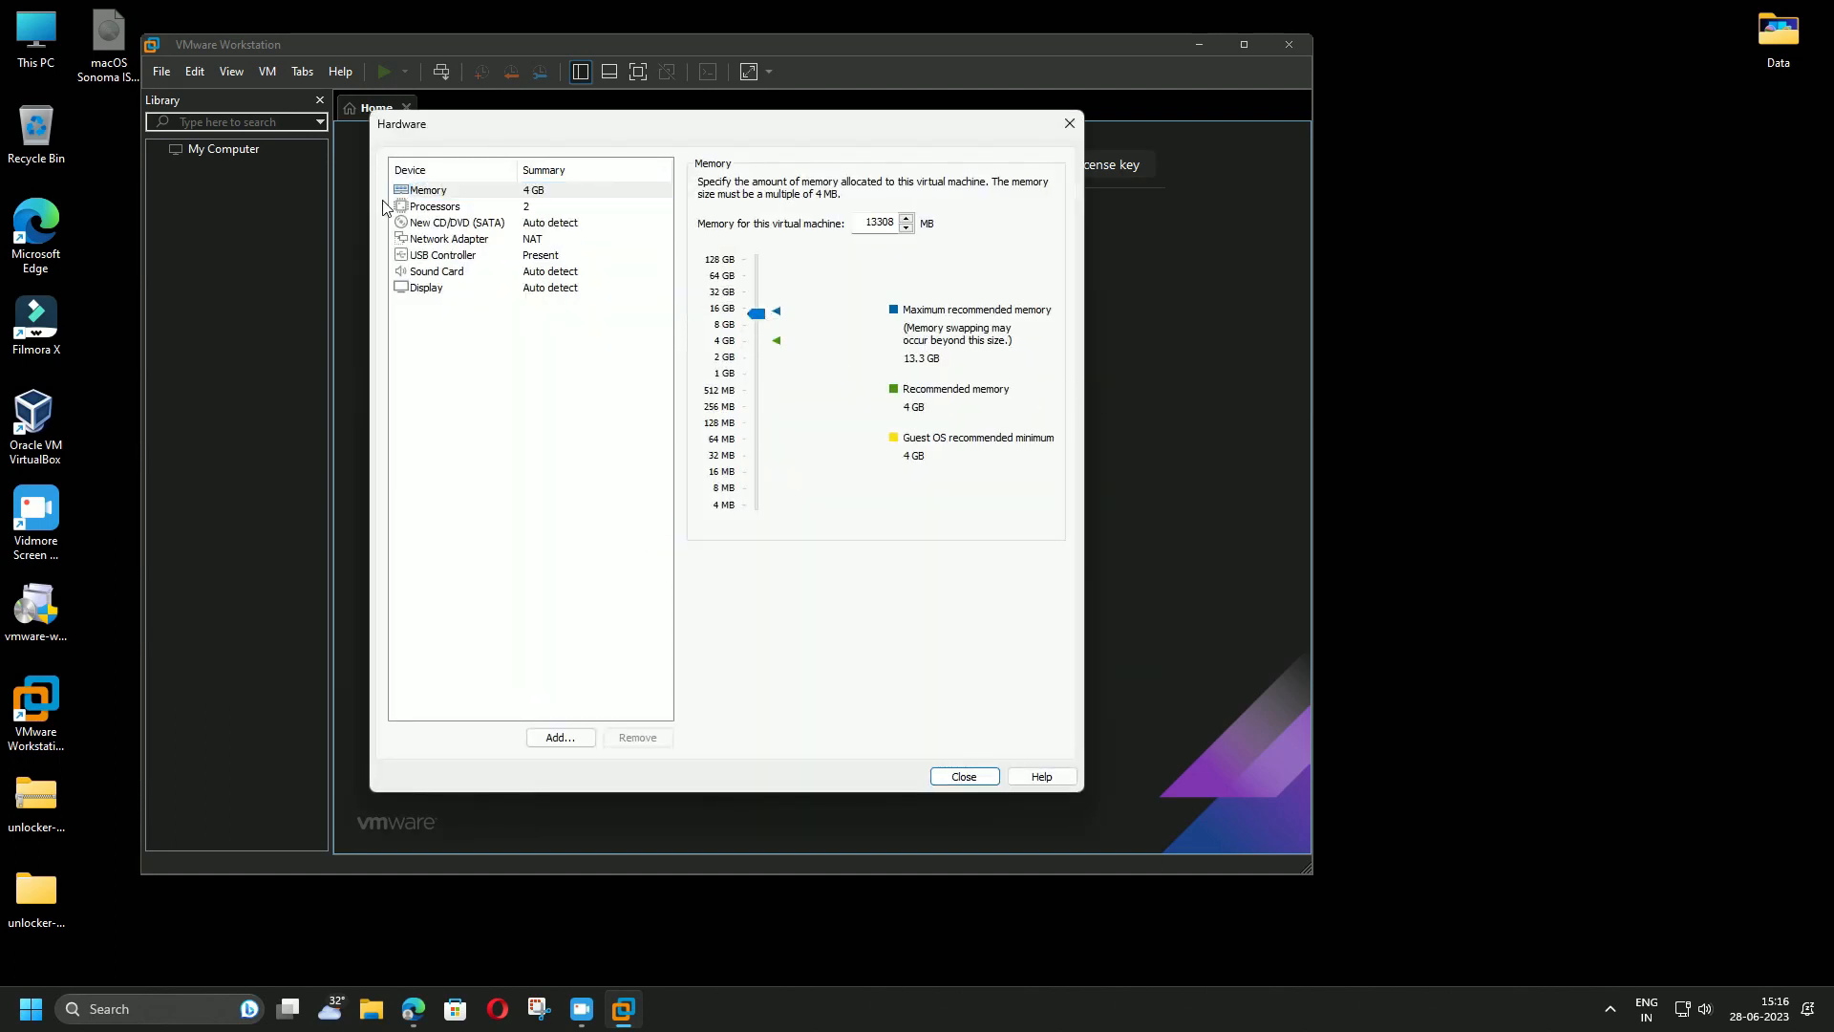
click(416, 206)
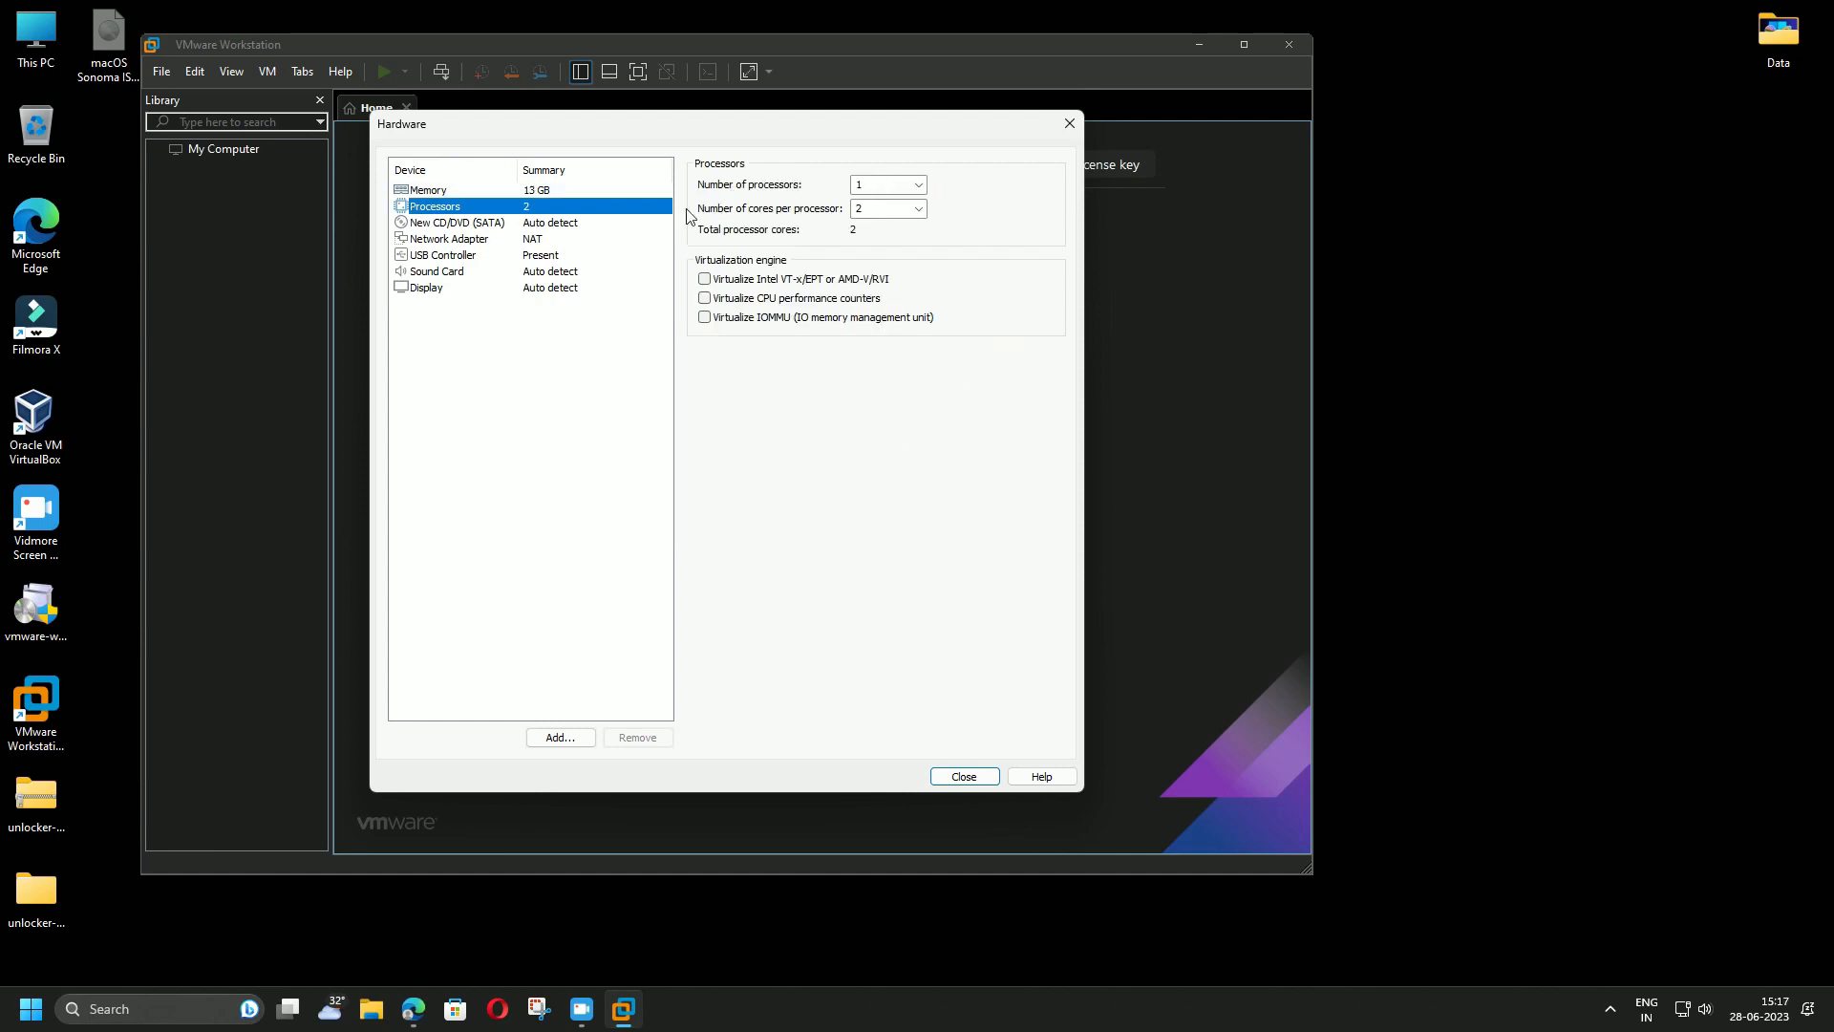
Set the CD/DVD drive to use the macOS Sonoma ISO image file
click(470, 225)
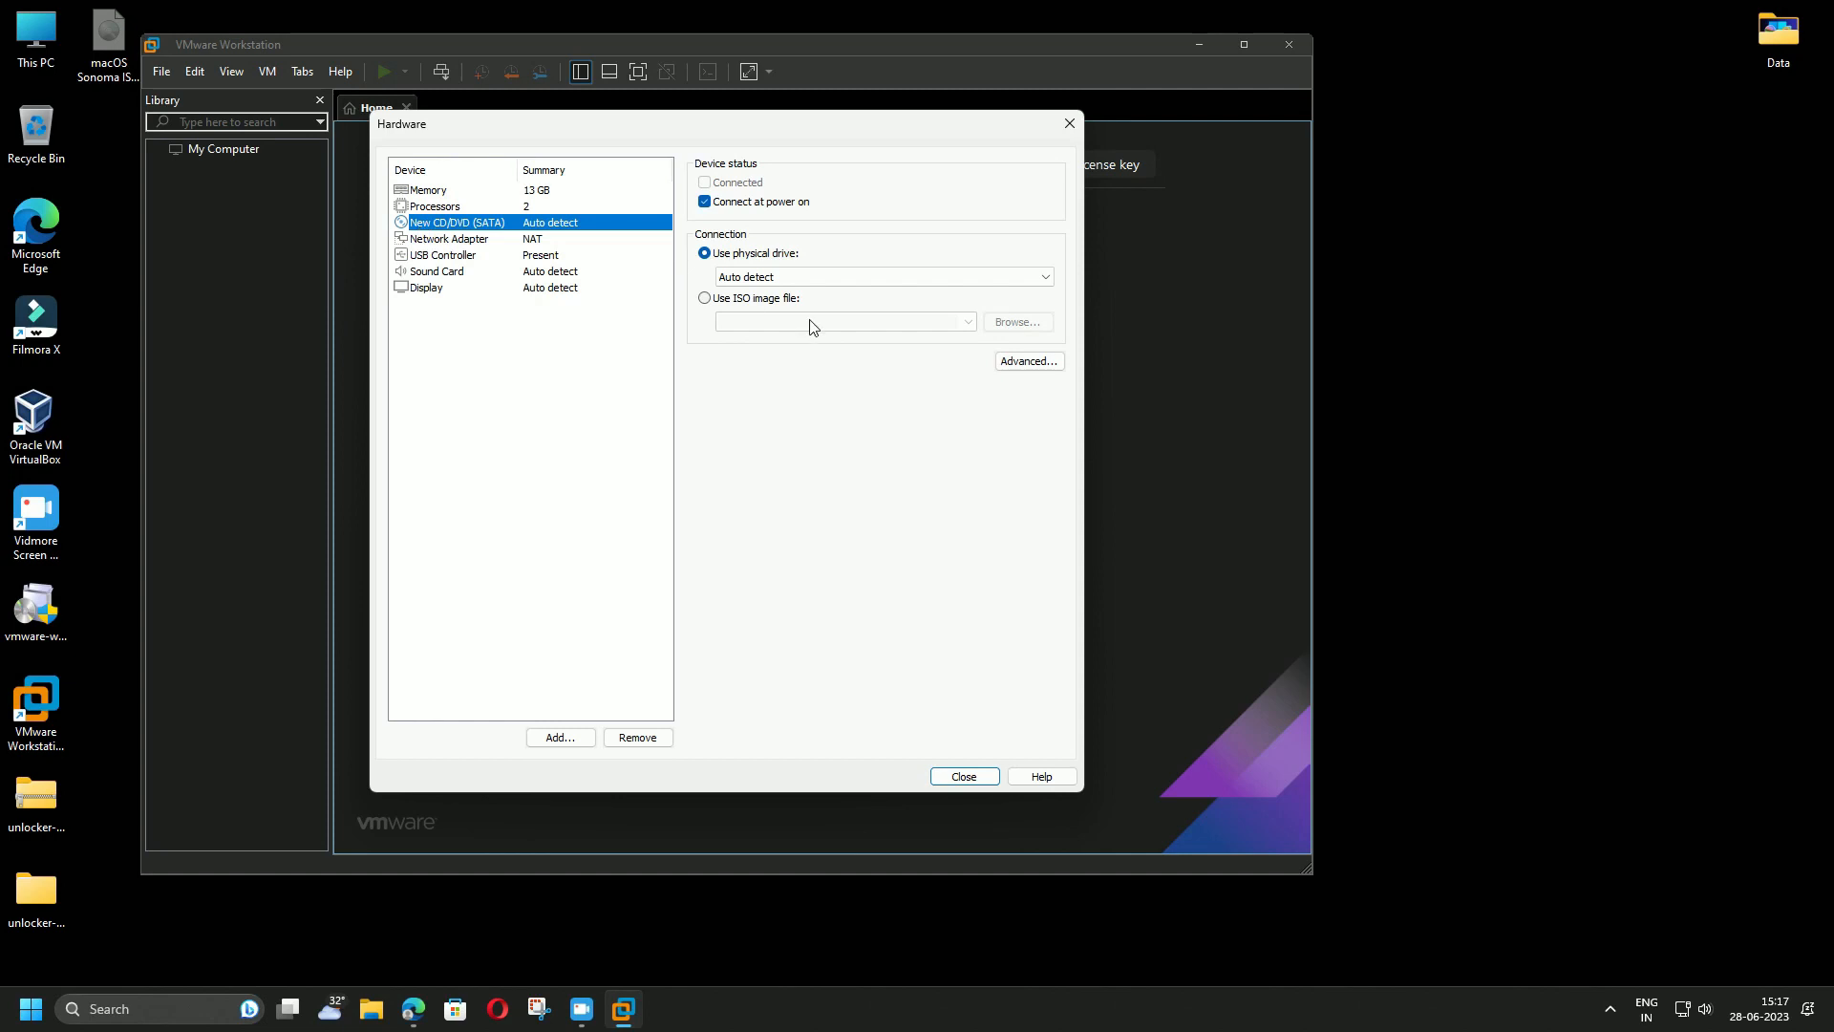
click(724, 299)
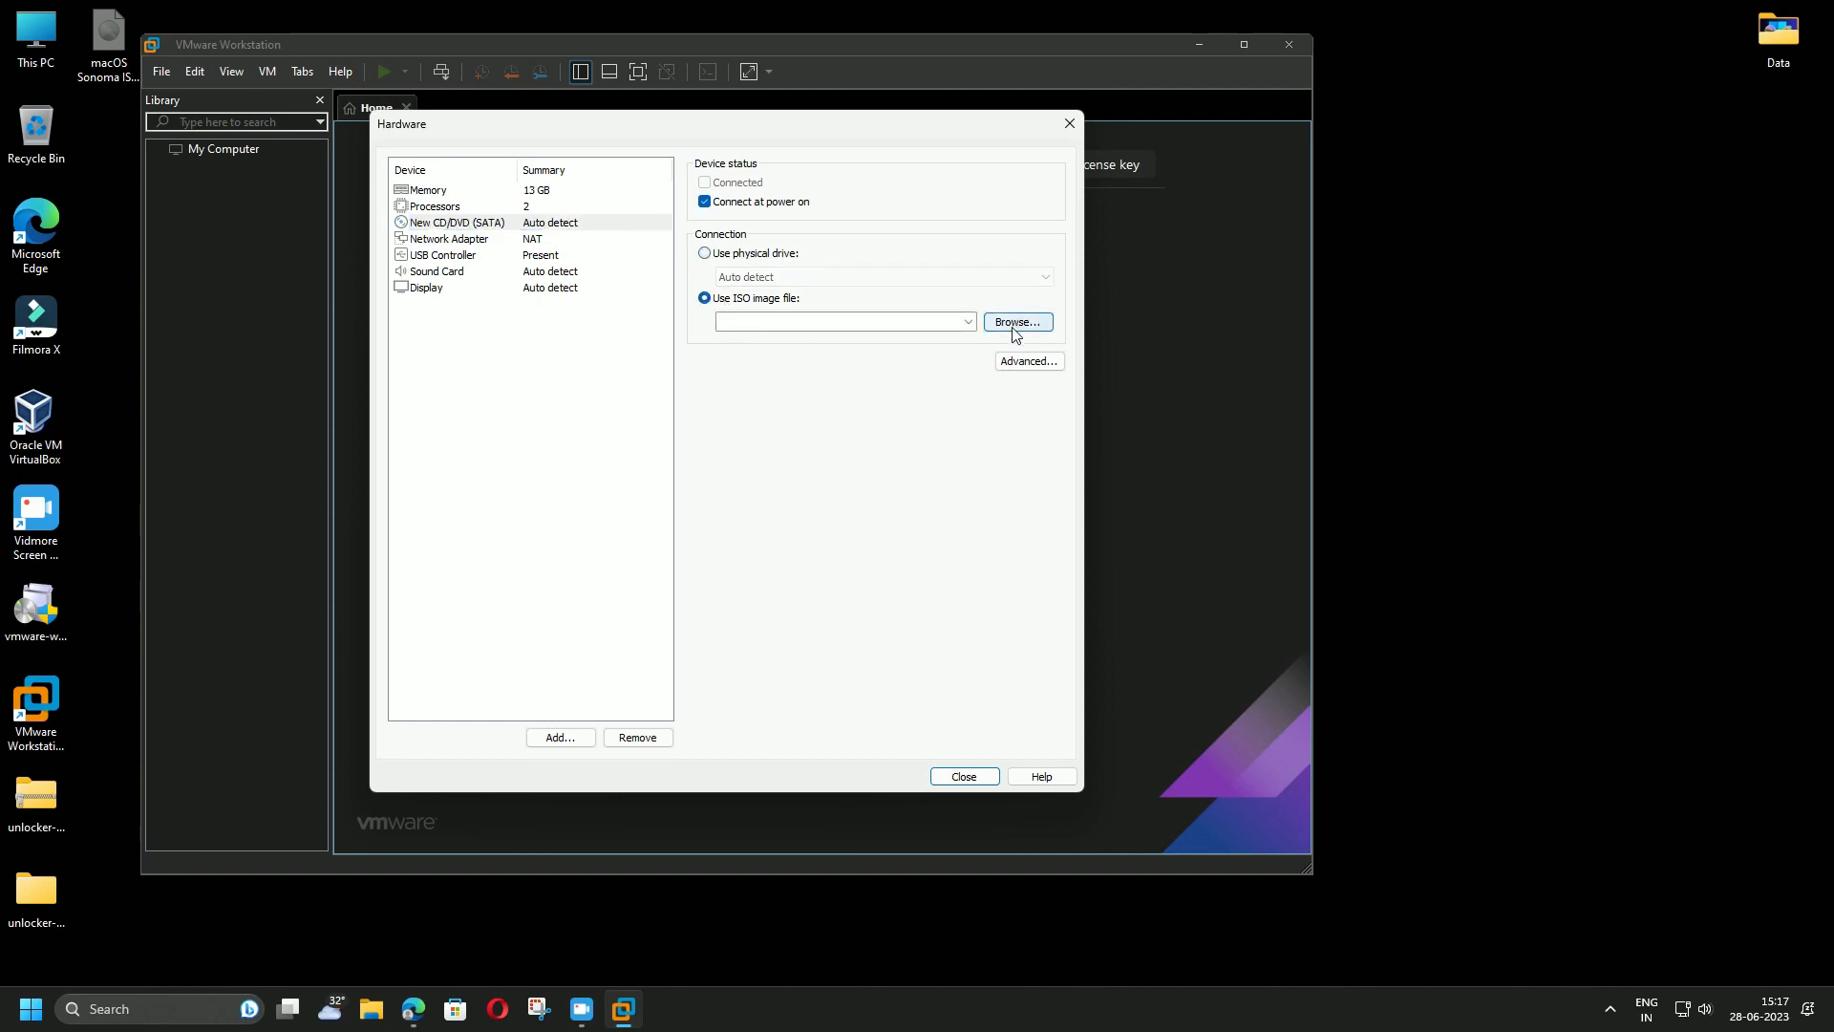
click(1014, 323)
click(797, 301)
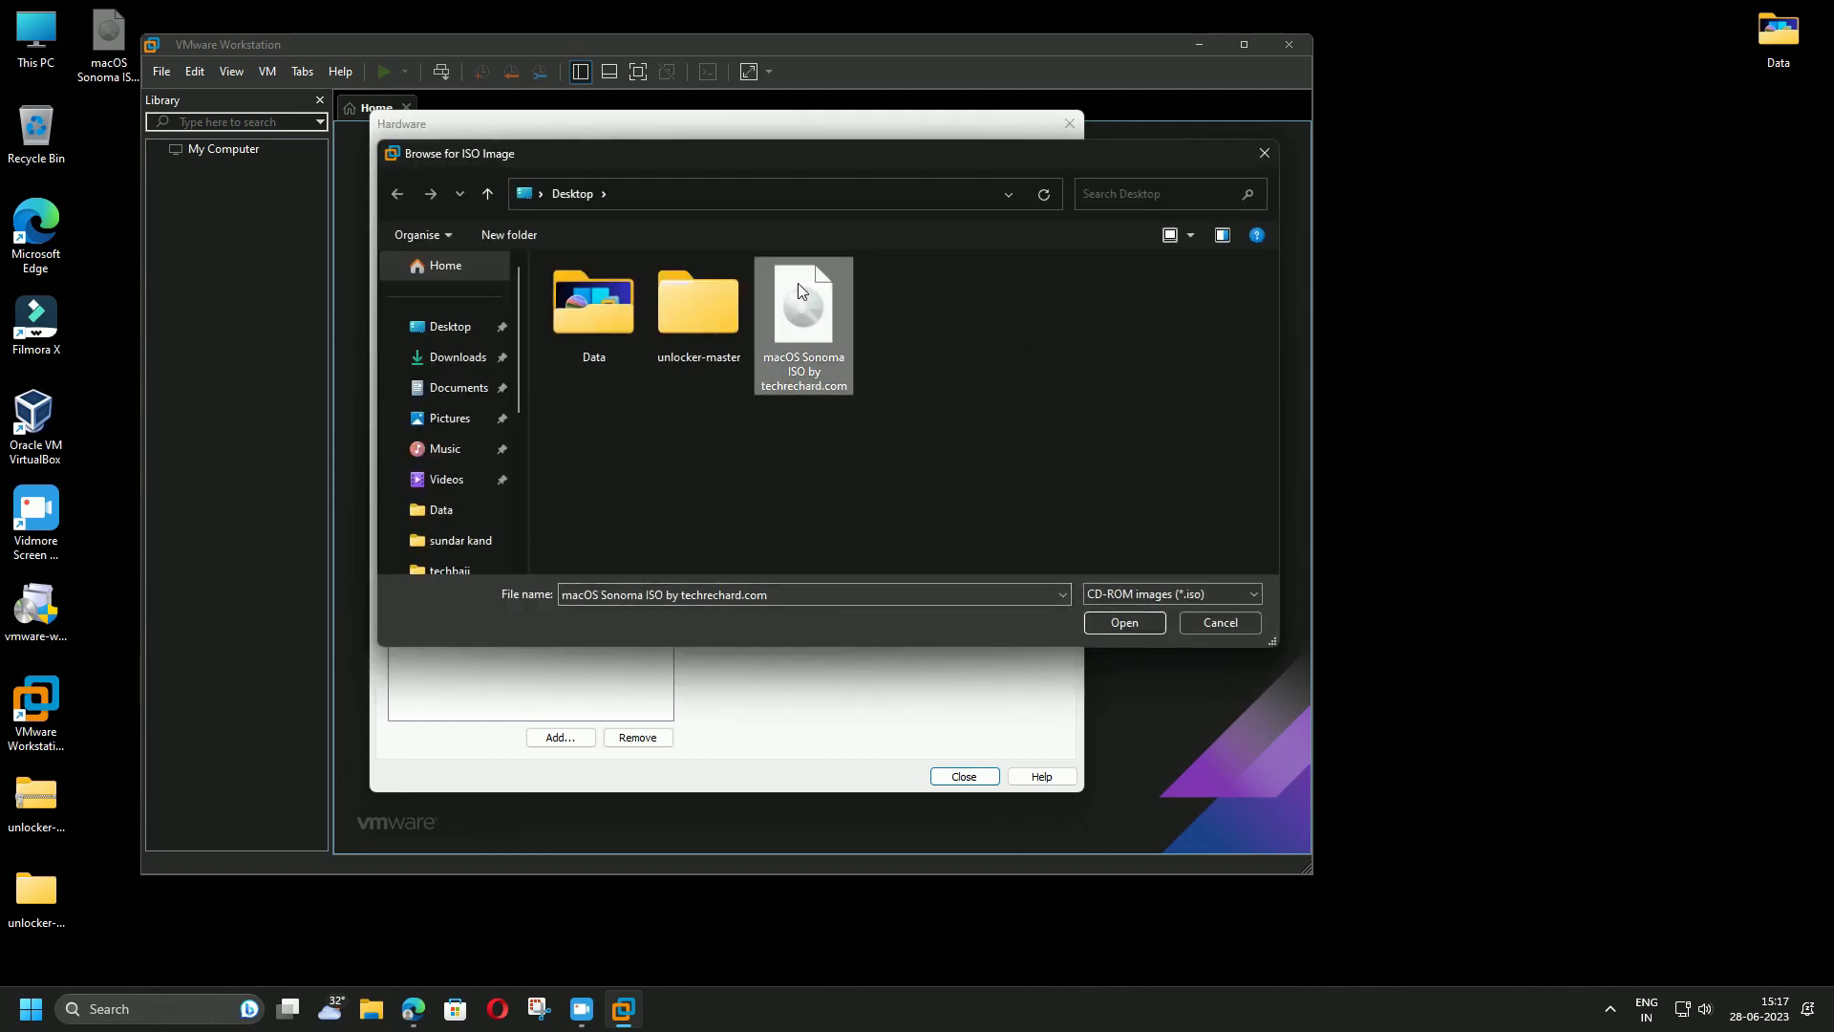
click(1110, 626)
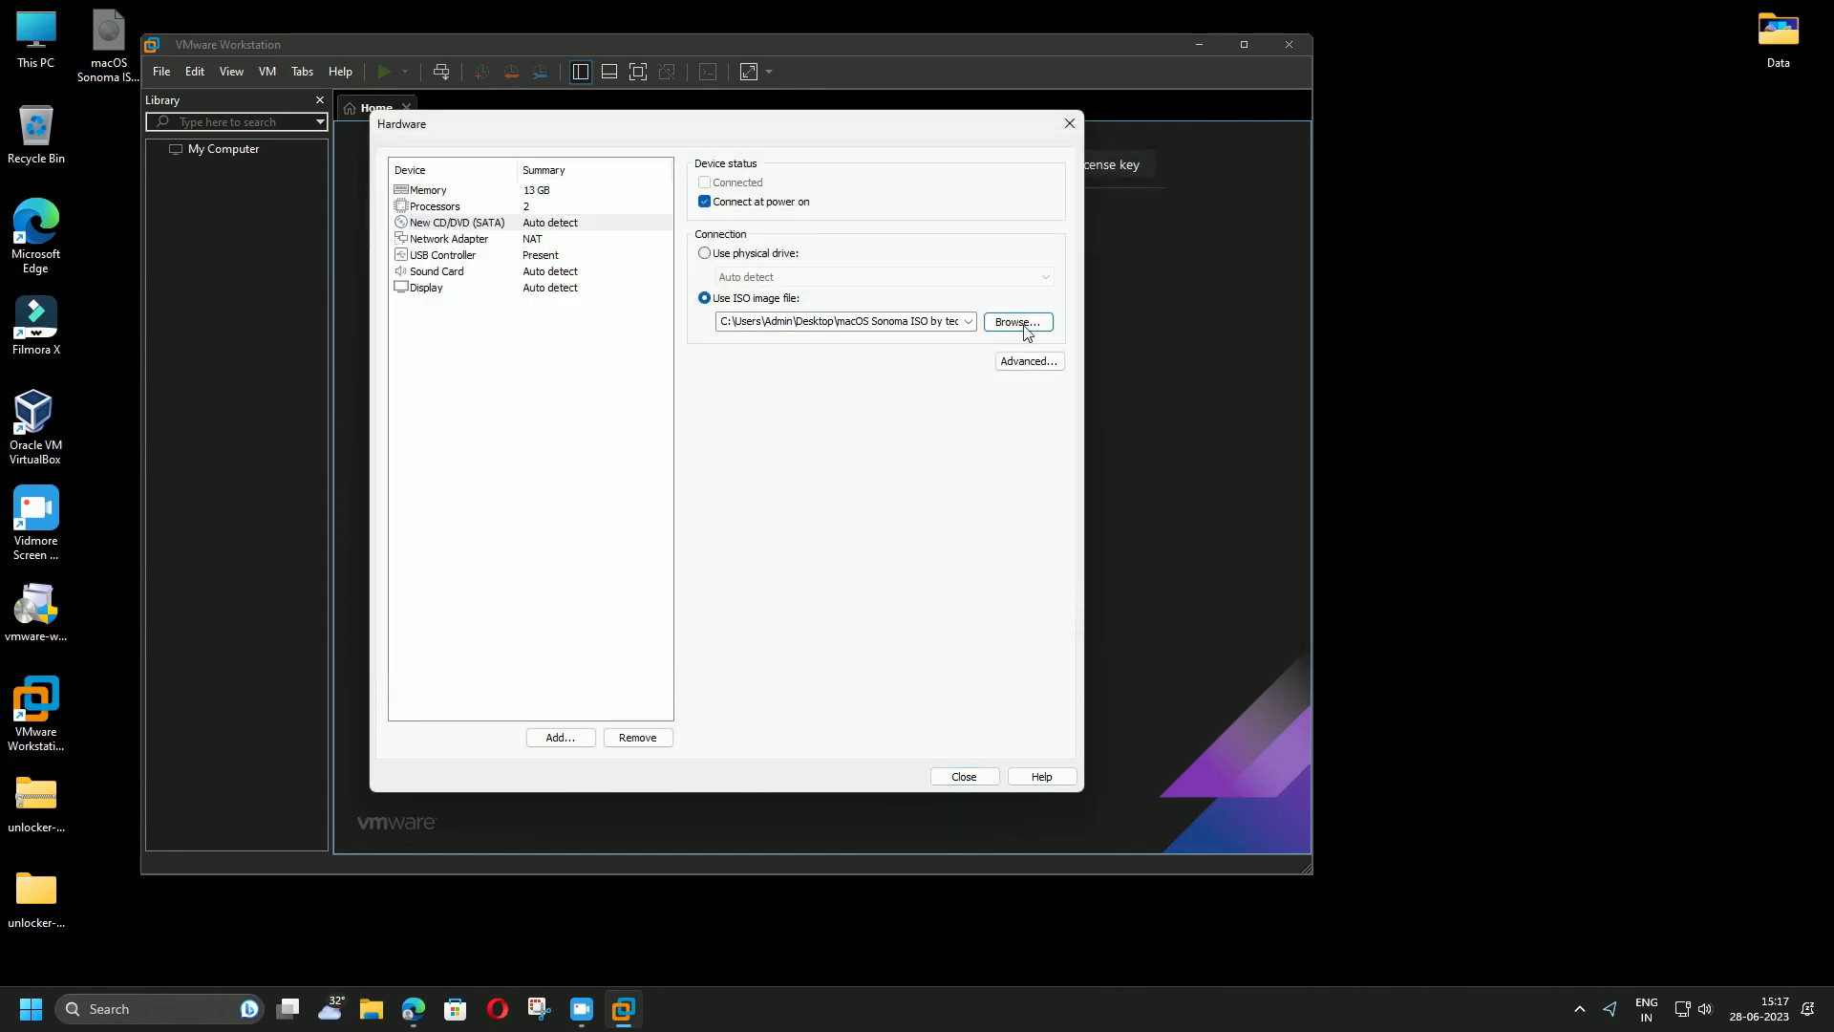
Review the network, USB, sound and display settings, then finish creating the macOS 14 VM
click(449, 238)
click(444, 255)
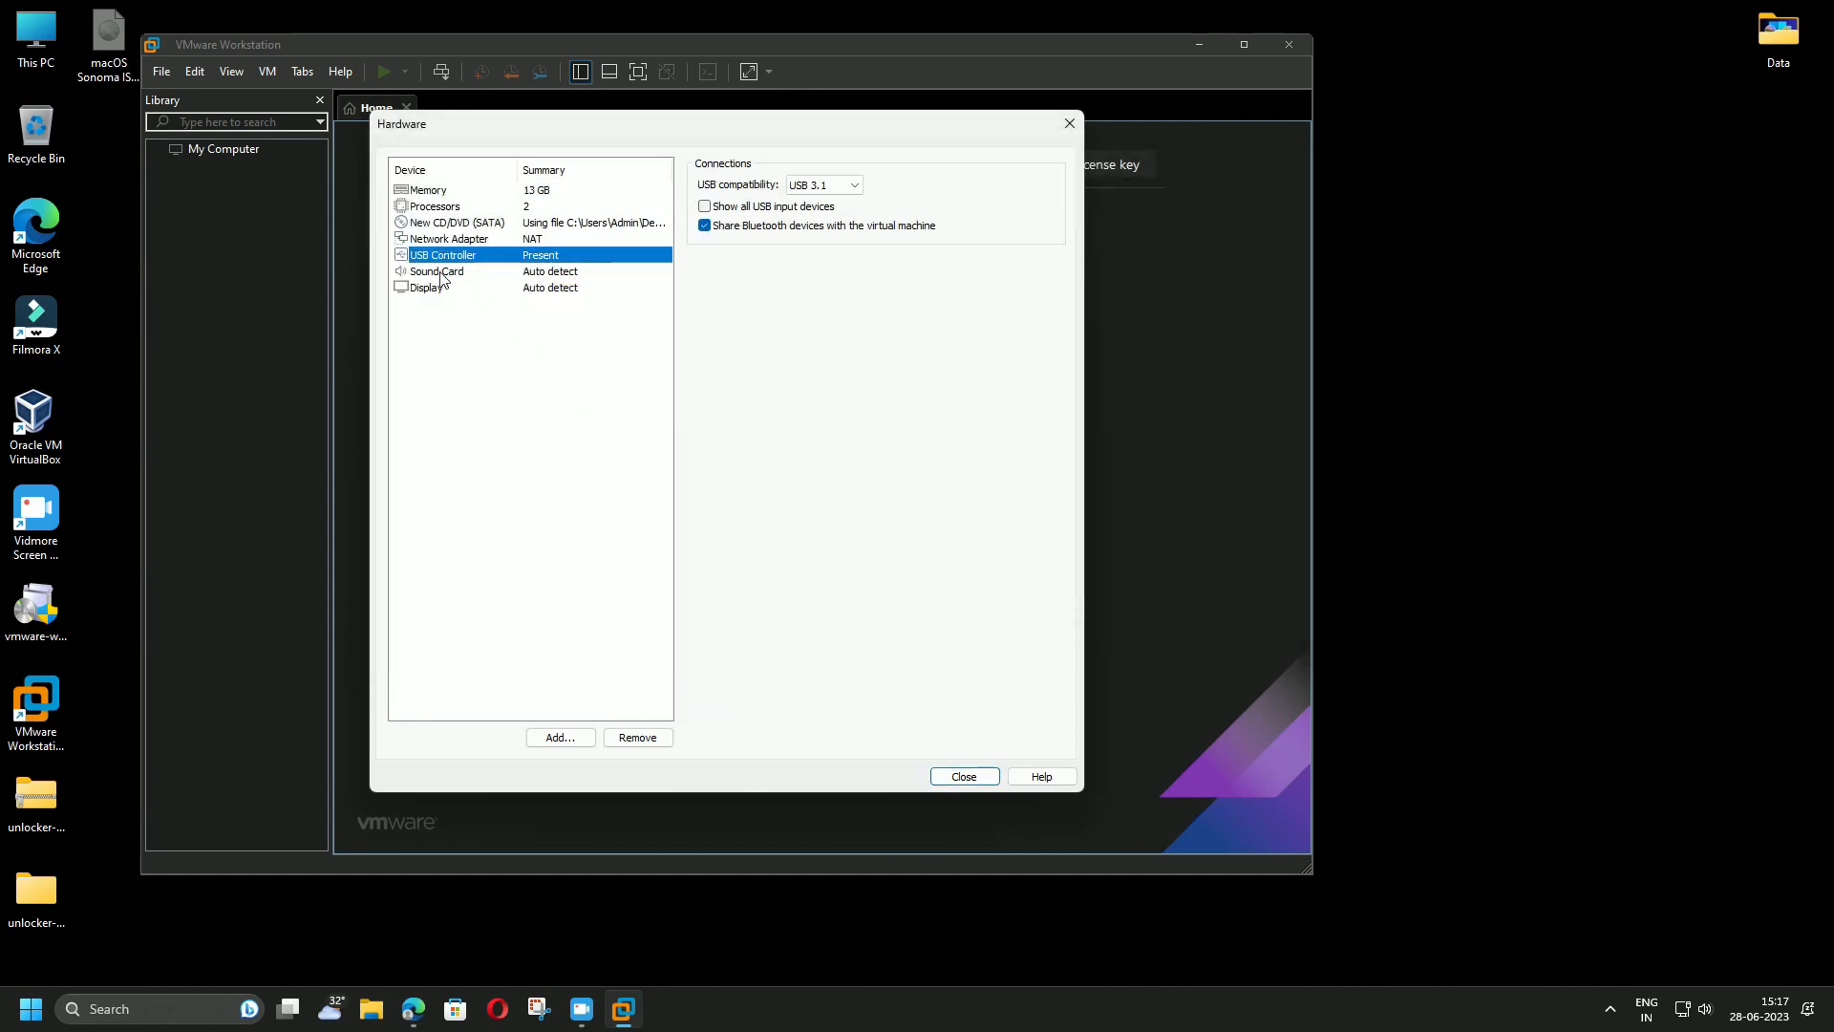
click(438, 272)
click(432, 289)
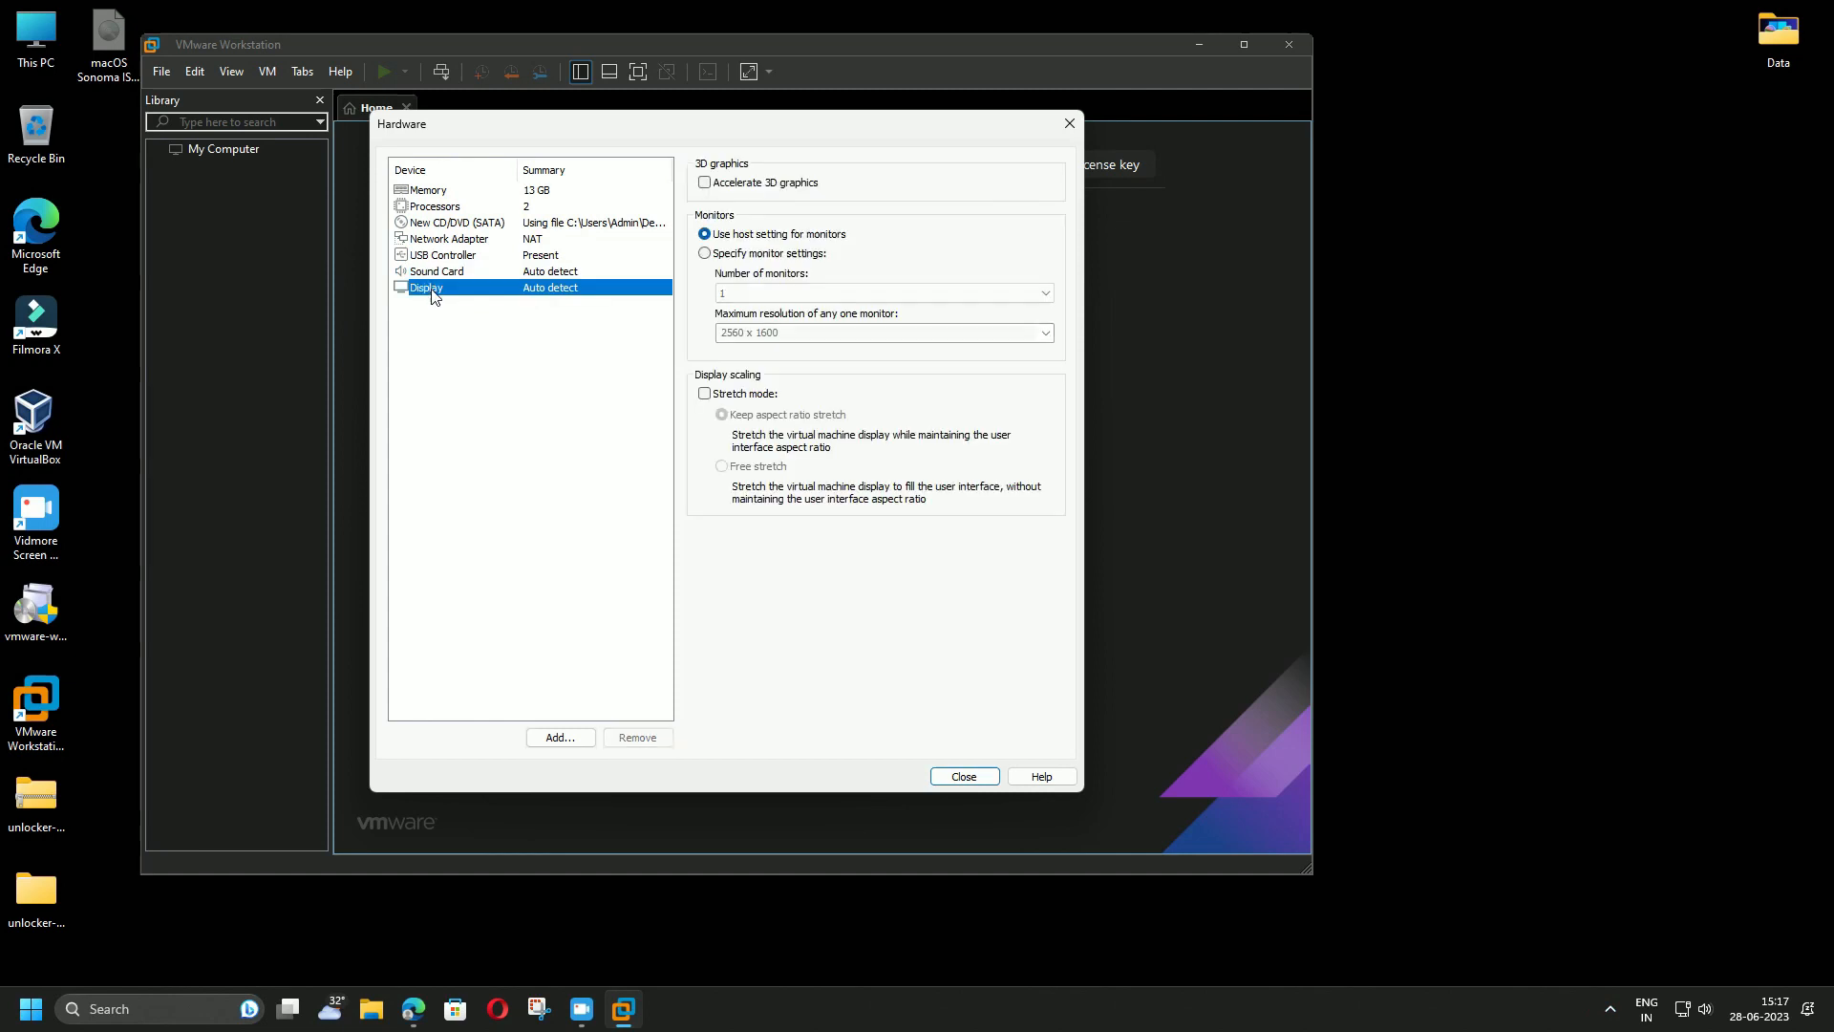
click(963, 776)
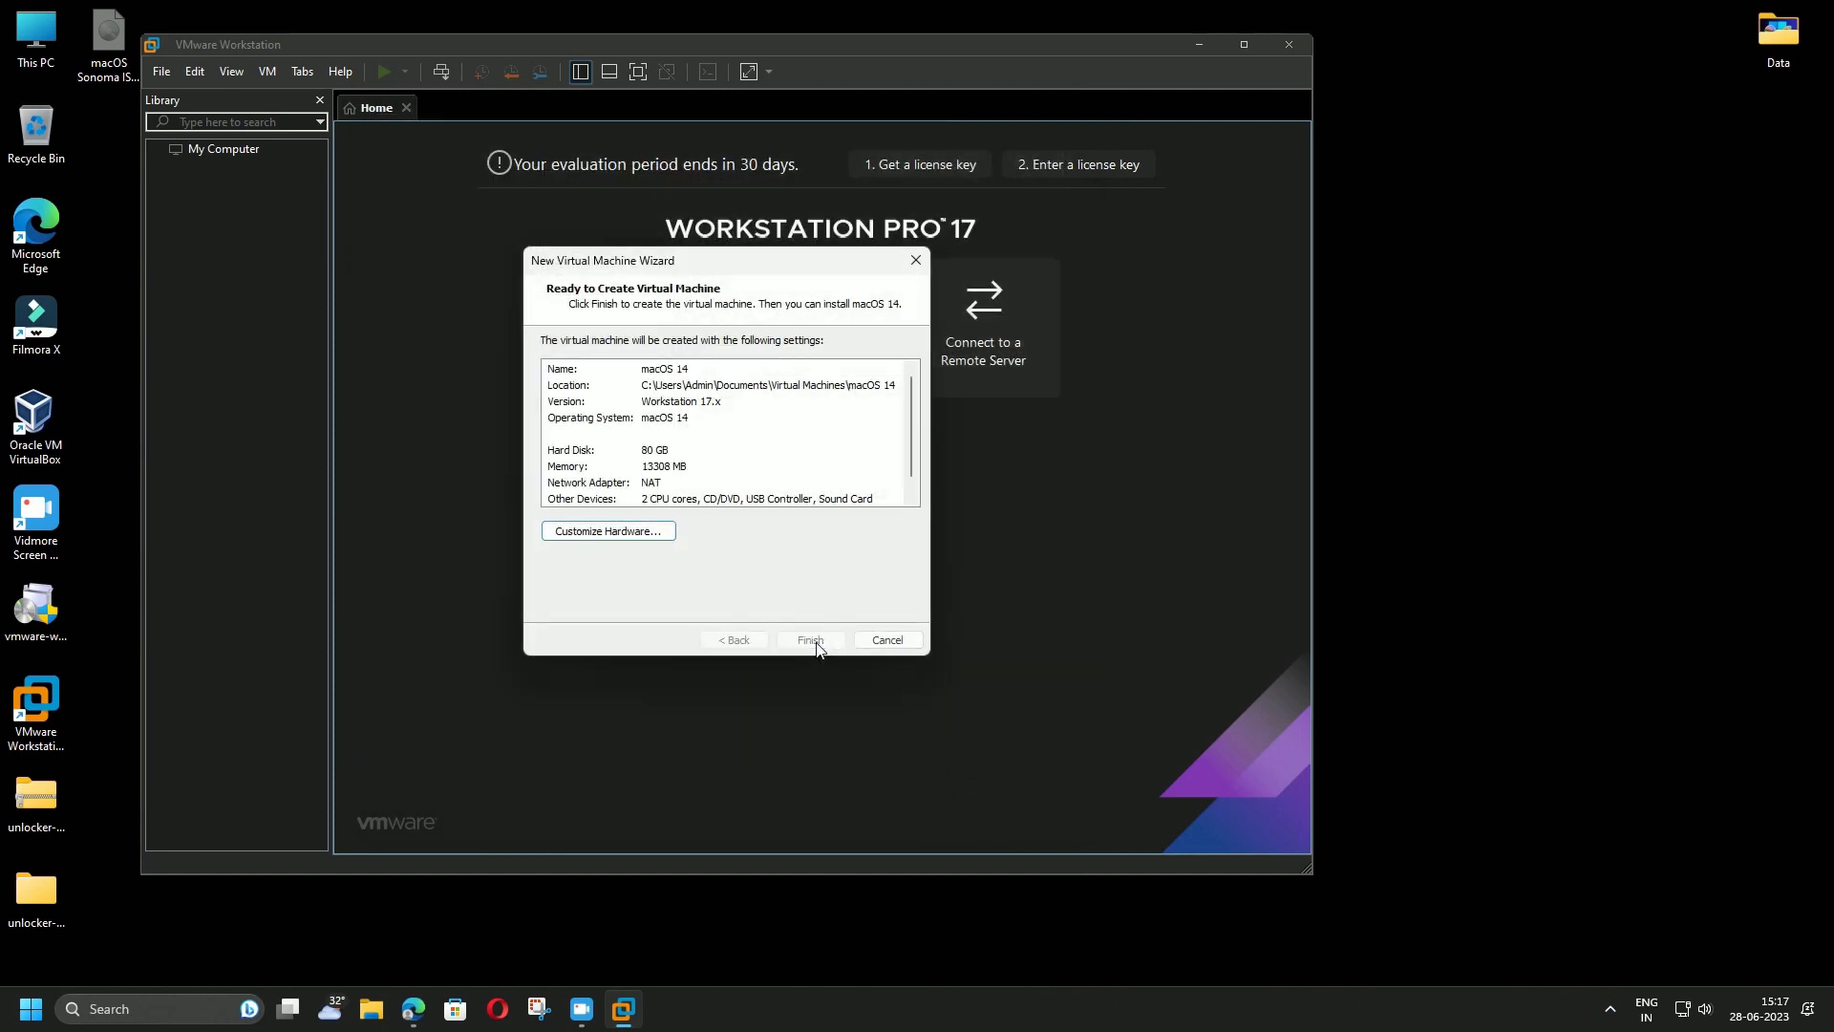
click(811, 640)
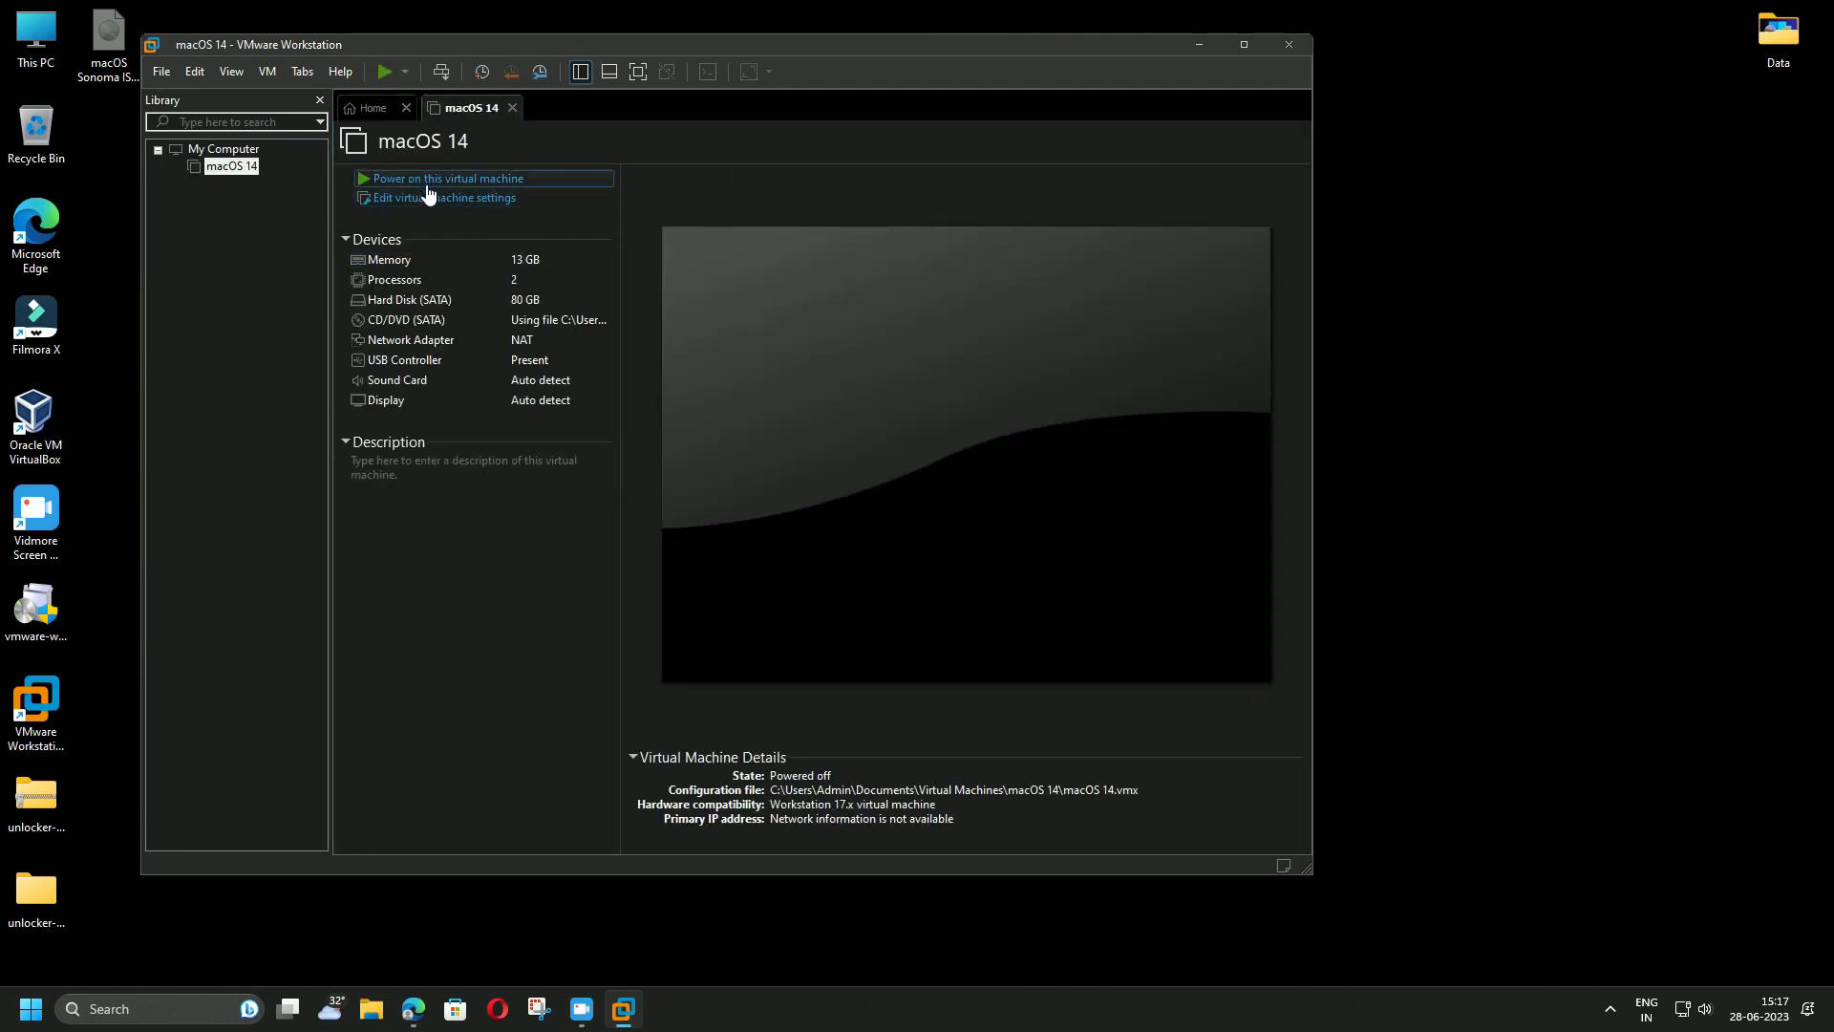
Close VMware Workstation and scroll the Edge guide down to the smc.version step
click(1289, 44)
click(412, 1008)
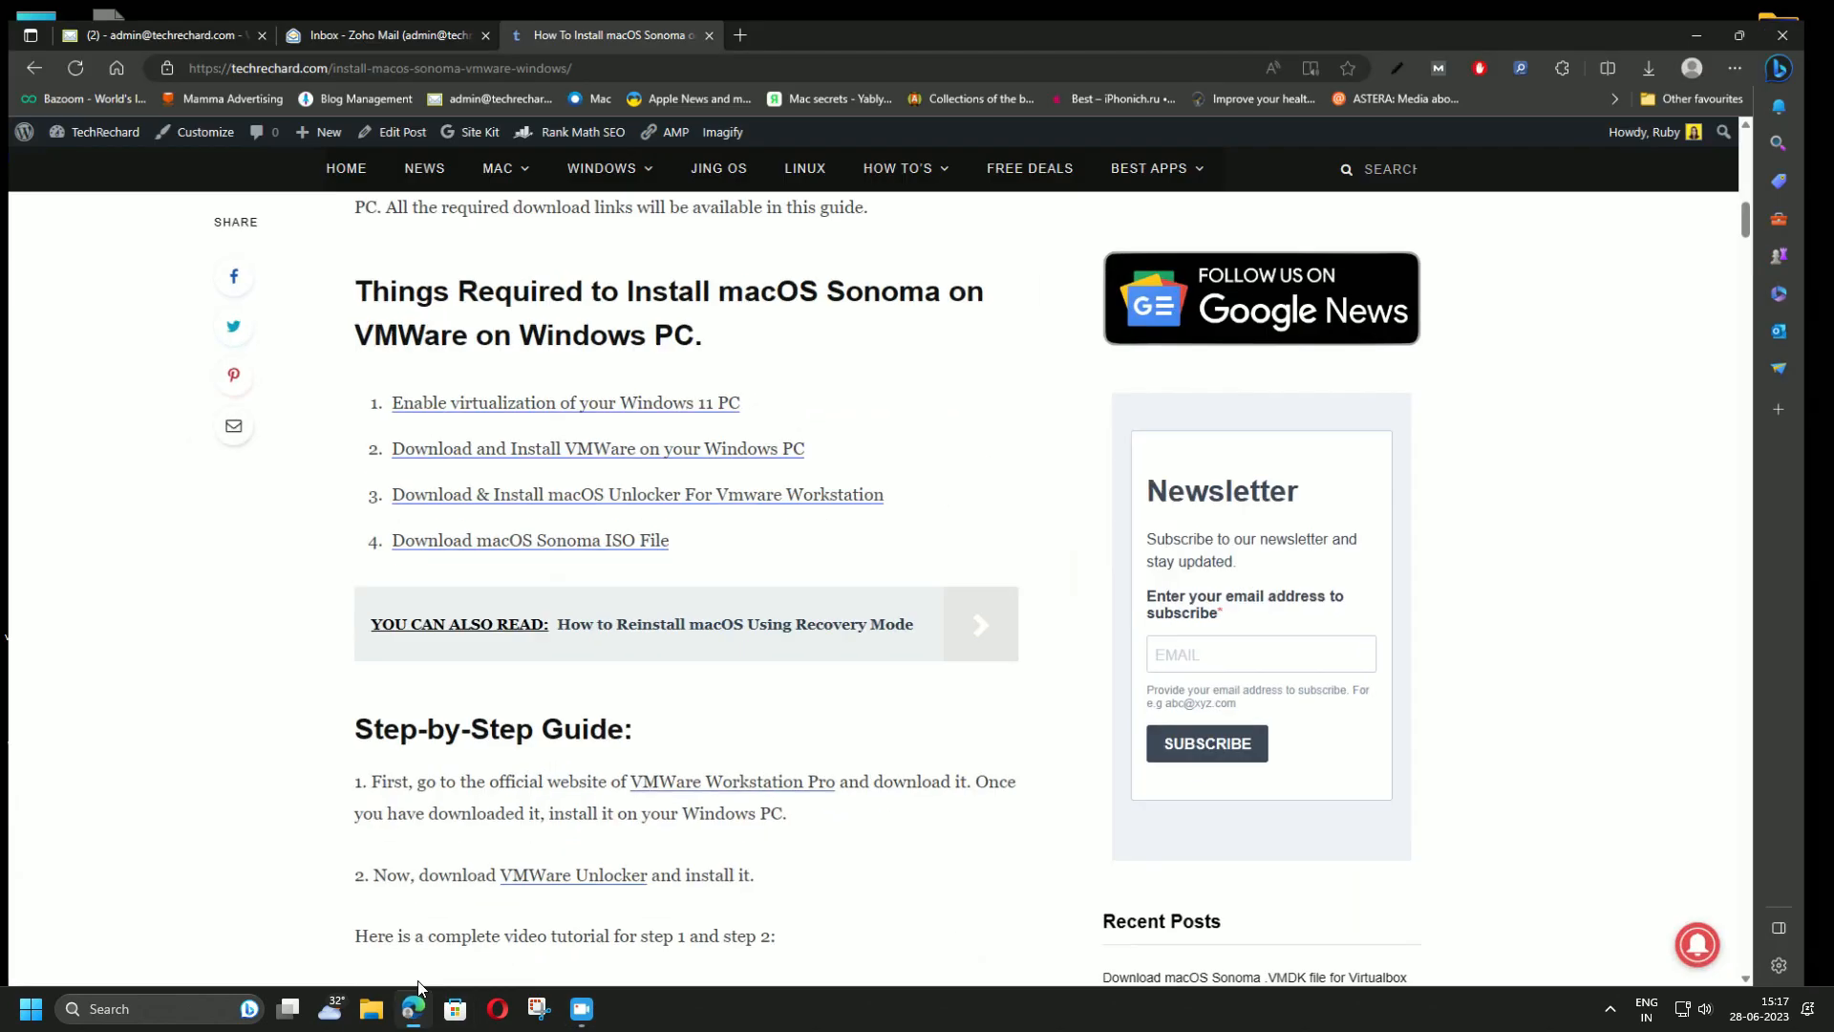
scroll(793, 548, down, 15)
scroll(797, 552, down, 20)
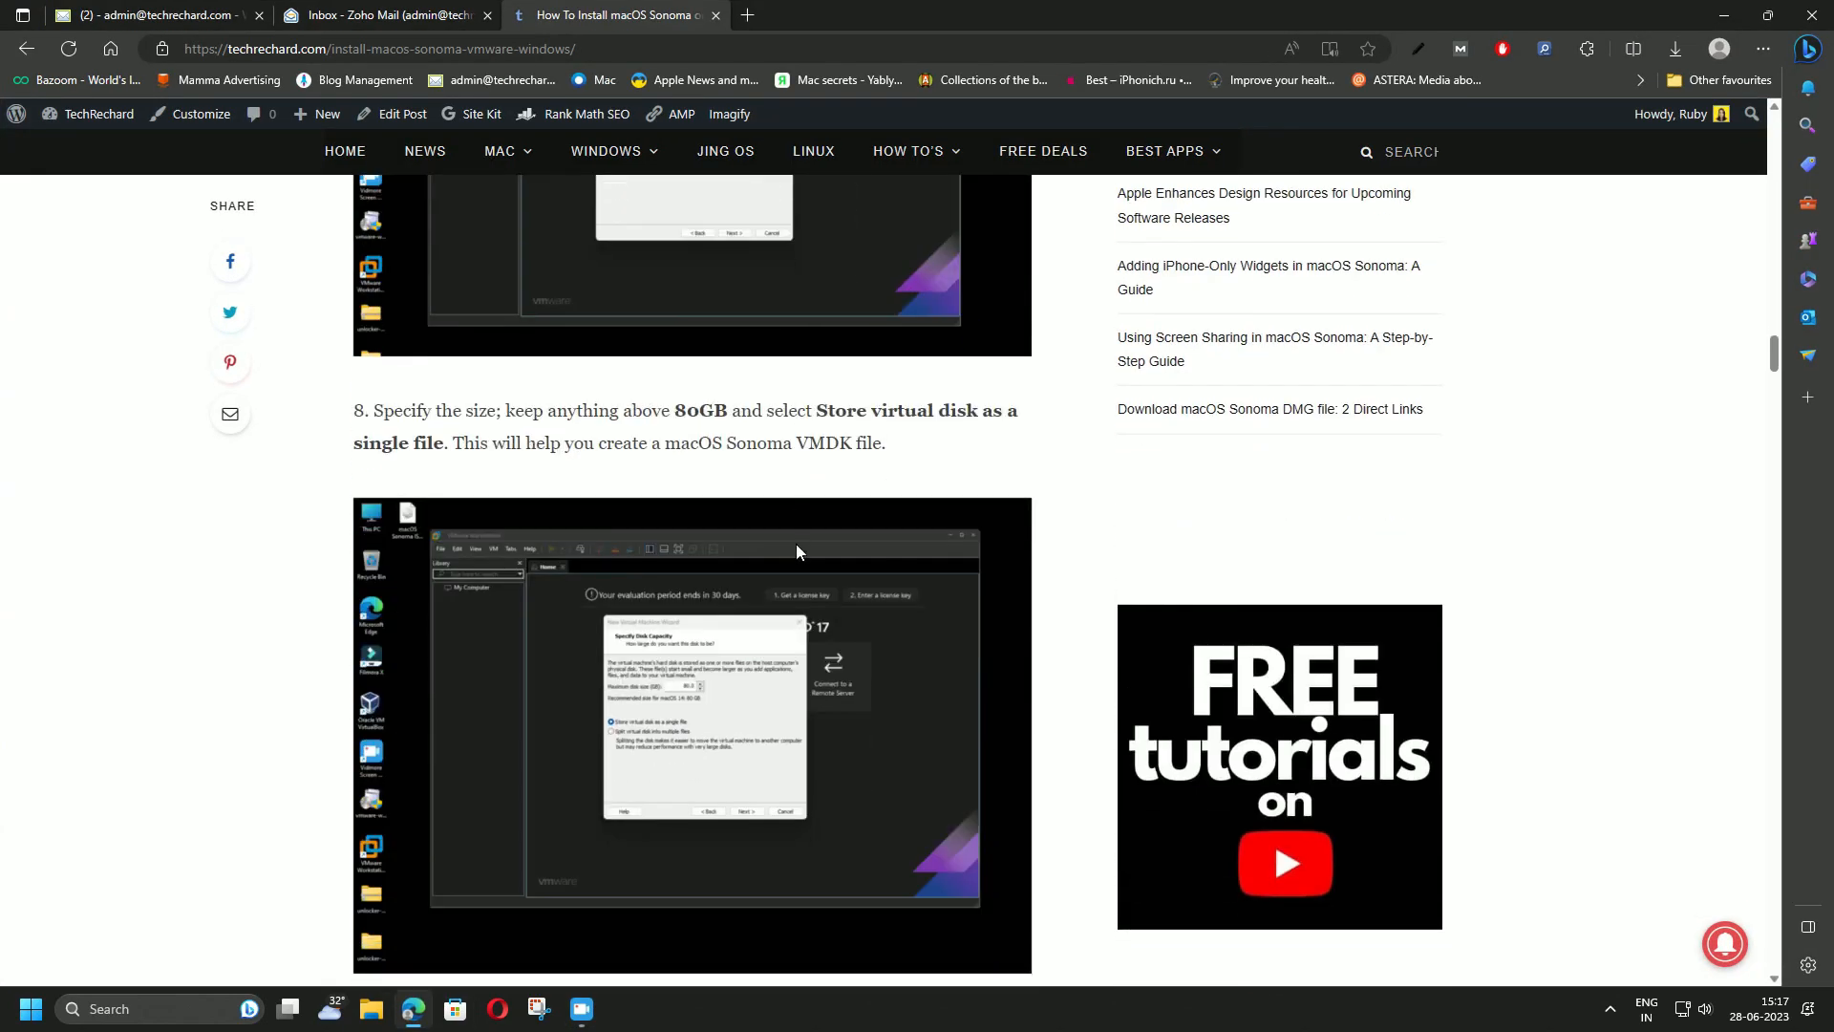
scroll(798, 551, down, 15)
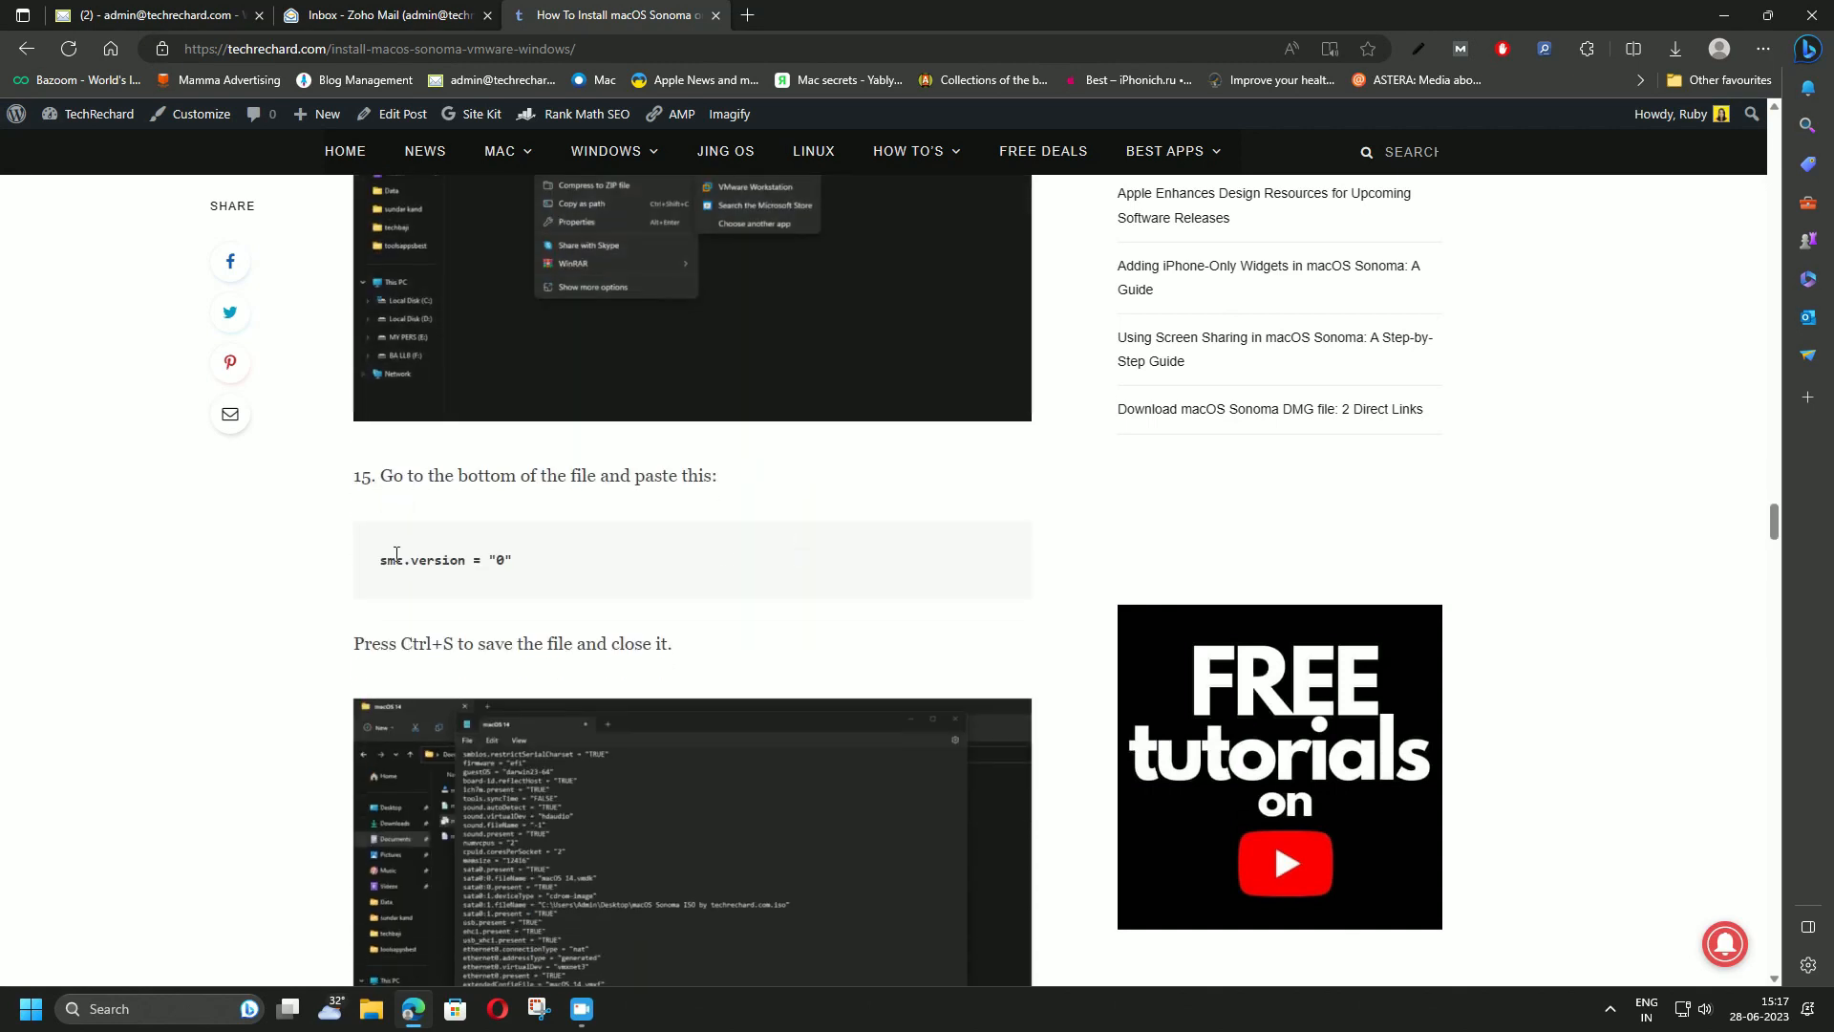
Copy the smc.version = "0" line from the guide and minimise Edge
drag(380, 559, 512, 560)
right_click(468, 560)
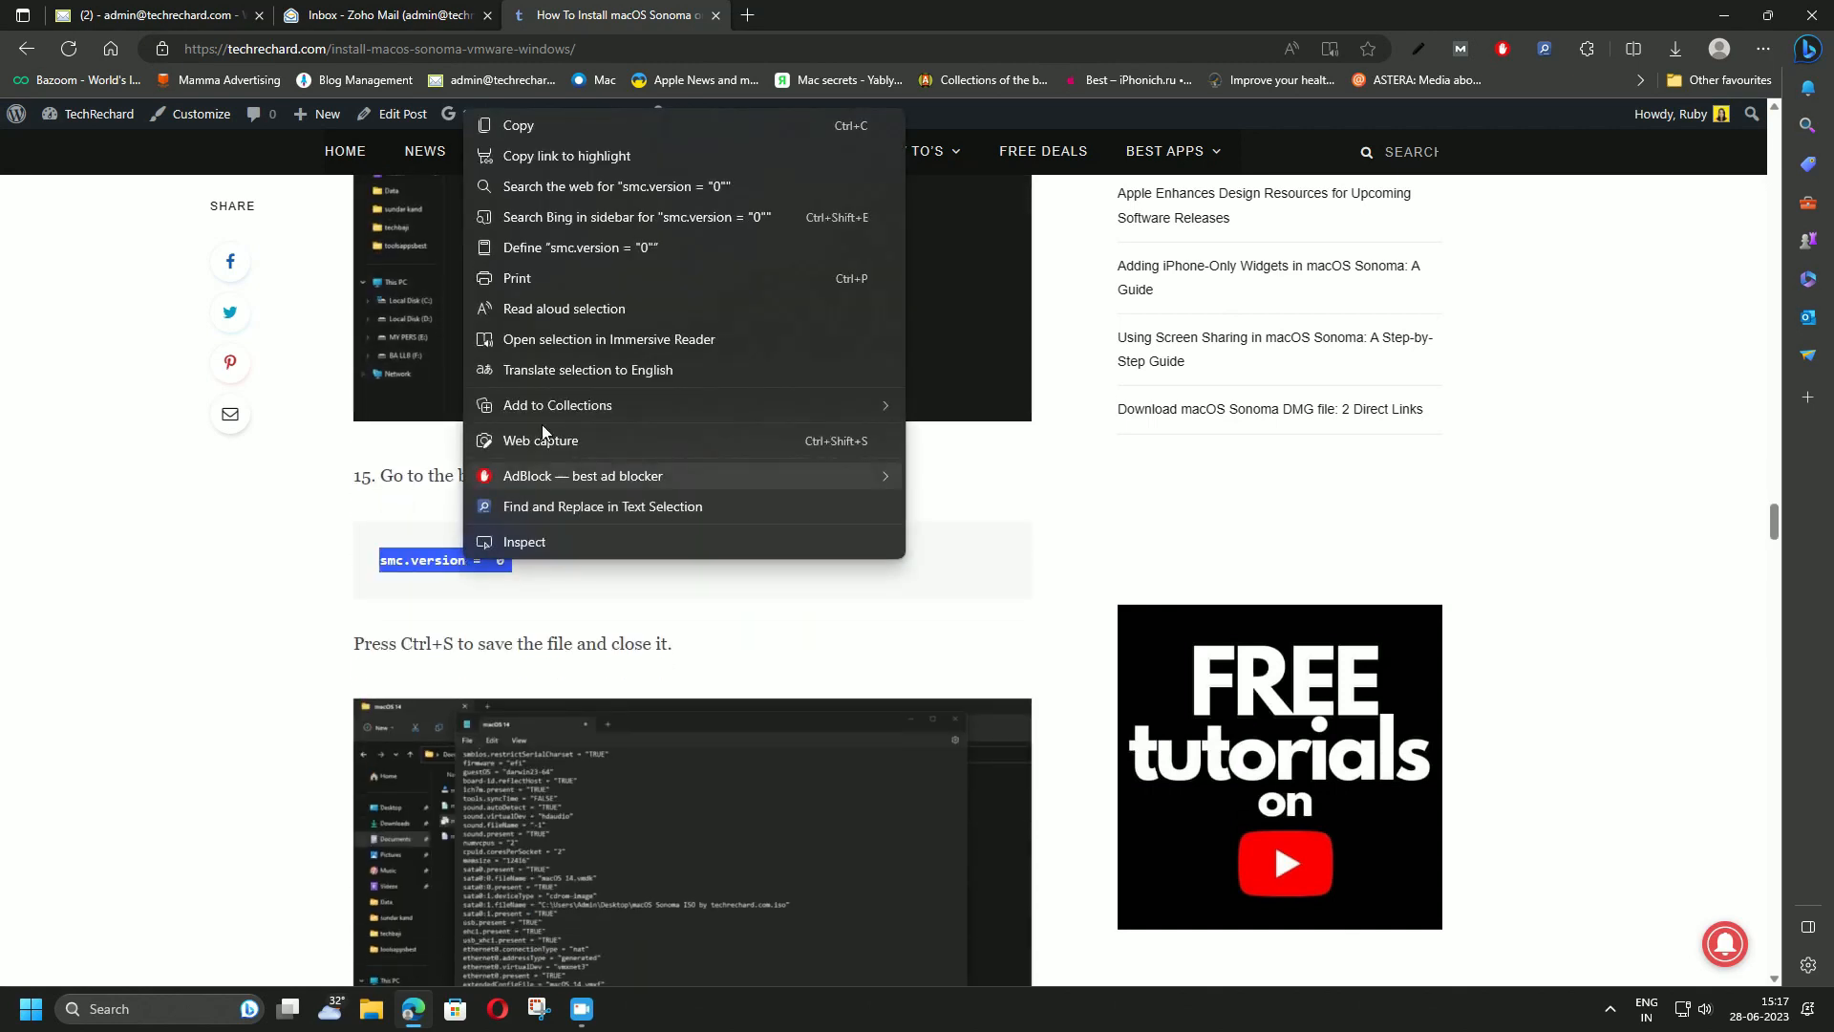
click(542, 125)
click(1725, 16)
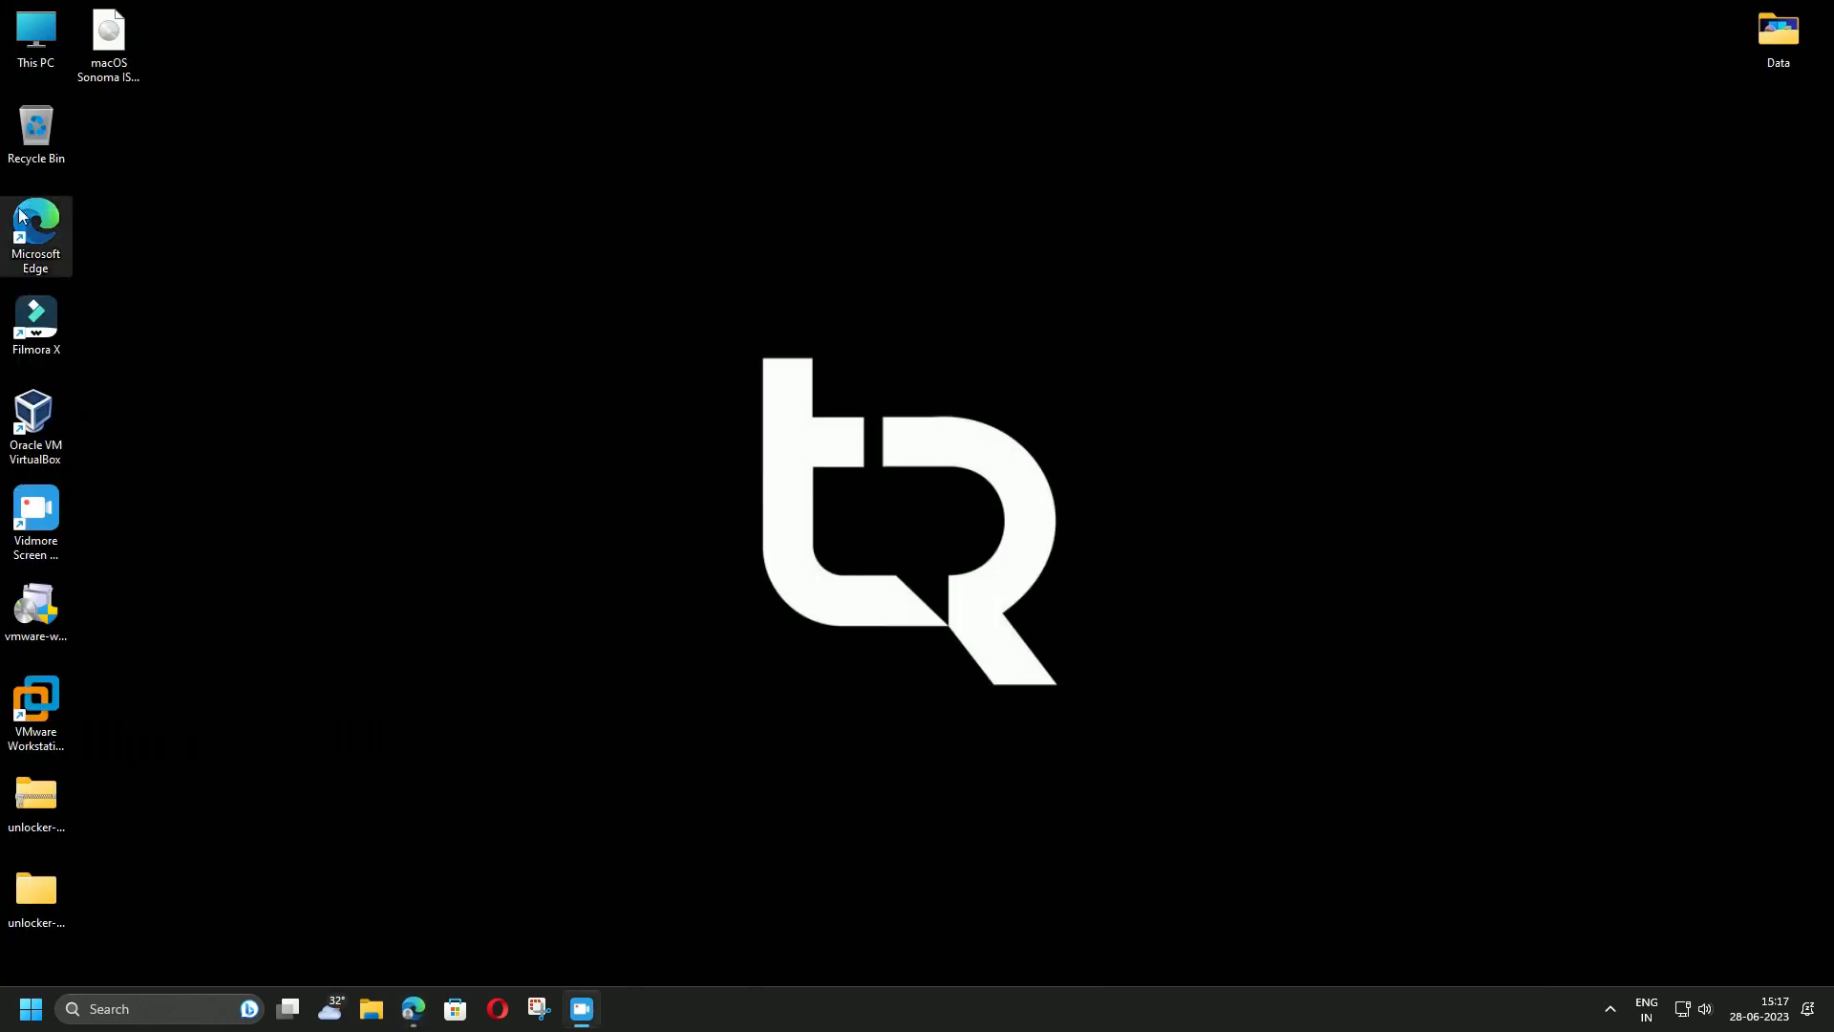
Go to This PC > Documents > Virtual Machines > macOS 14 and right-click the .vmx configuration file
double_click(32, 41)
click(86, 274)
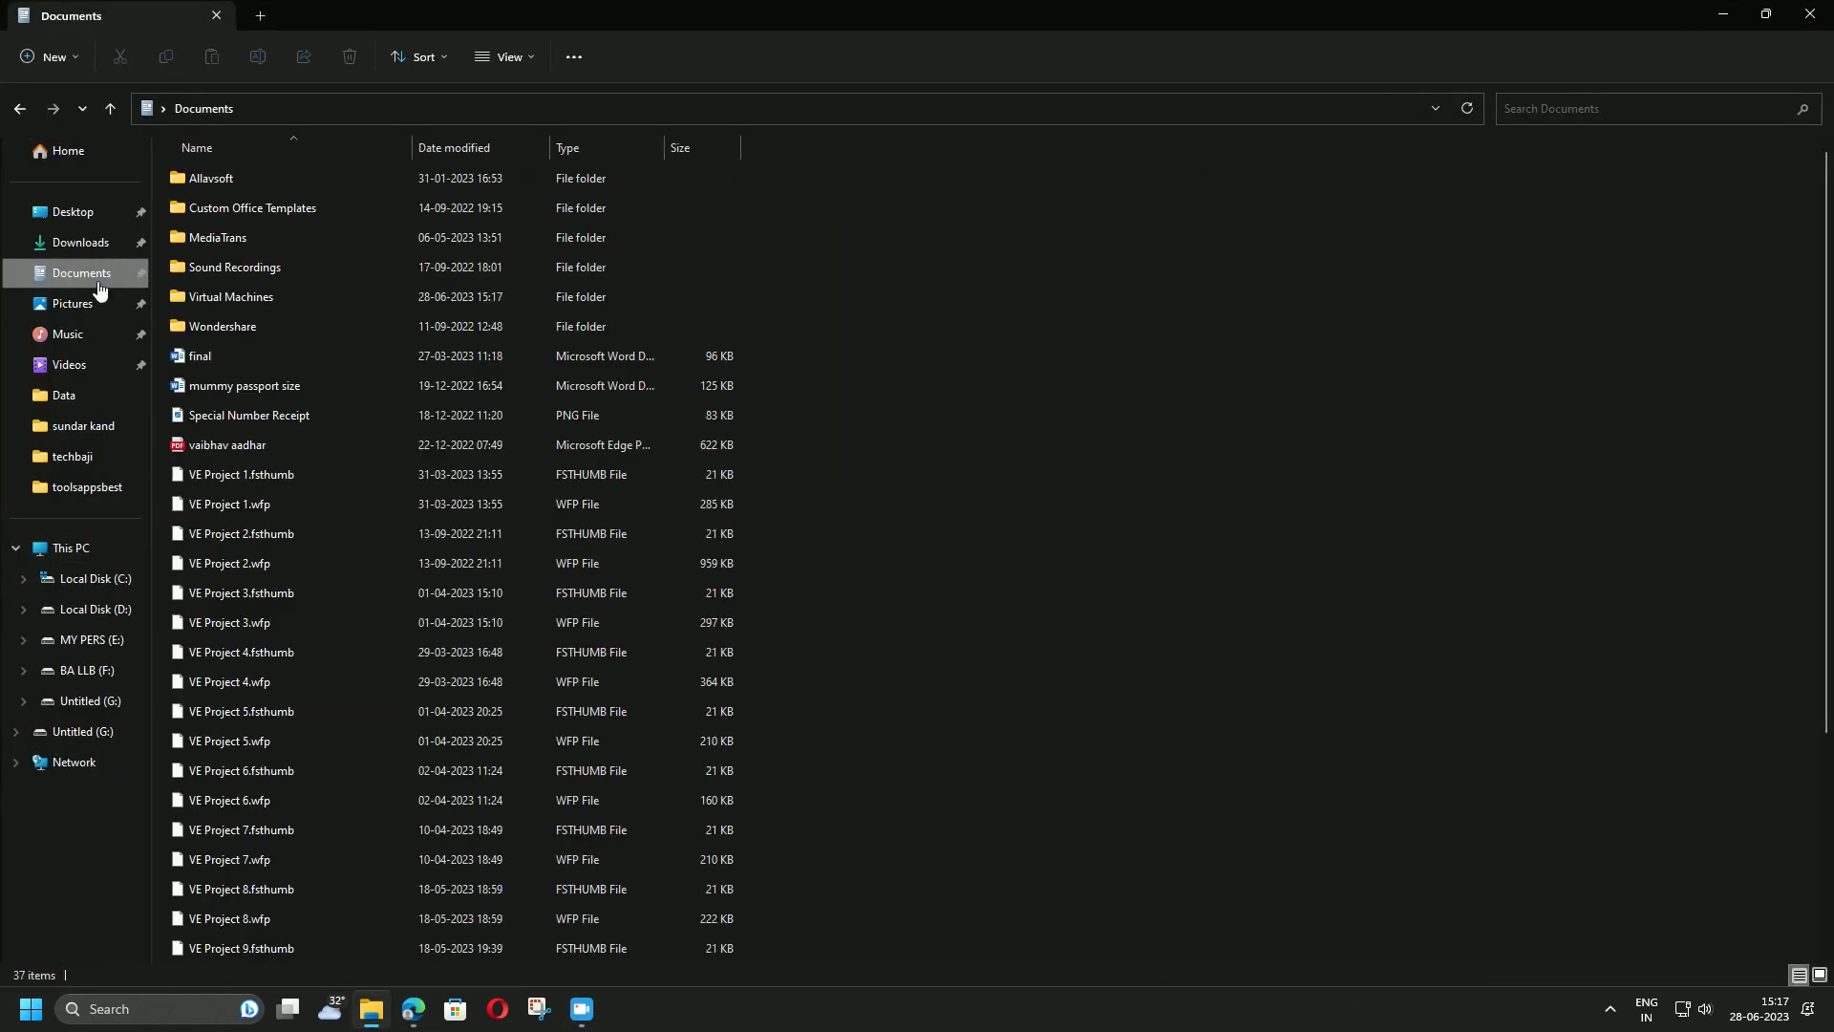
double_click(218, 297)
double_click(216, 191)
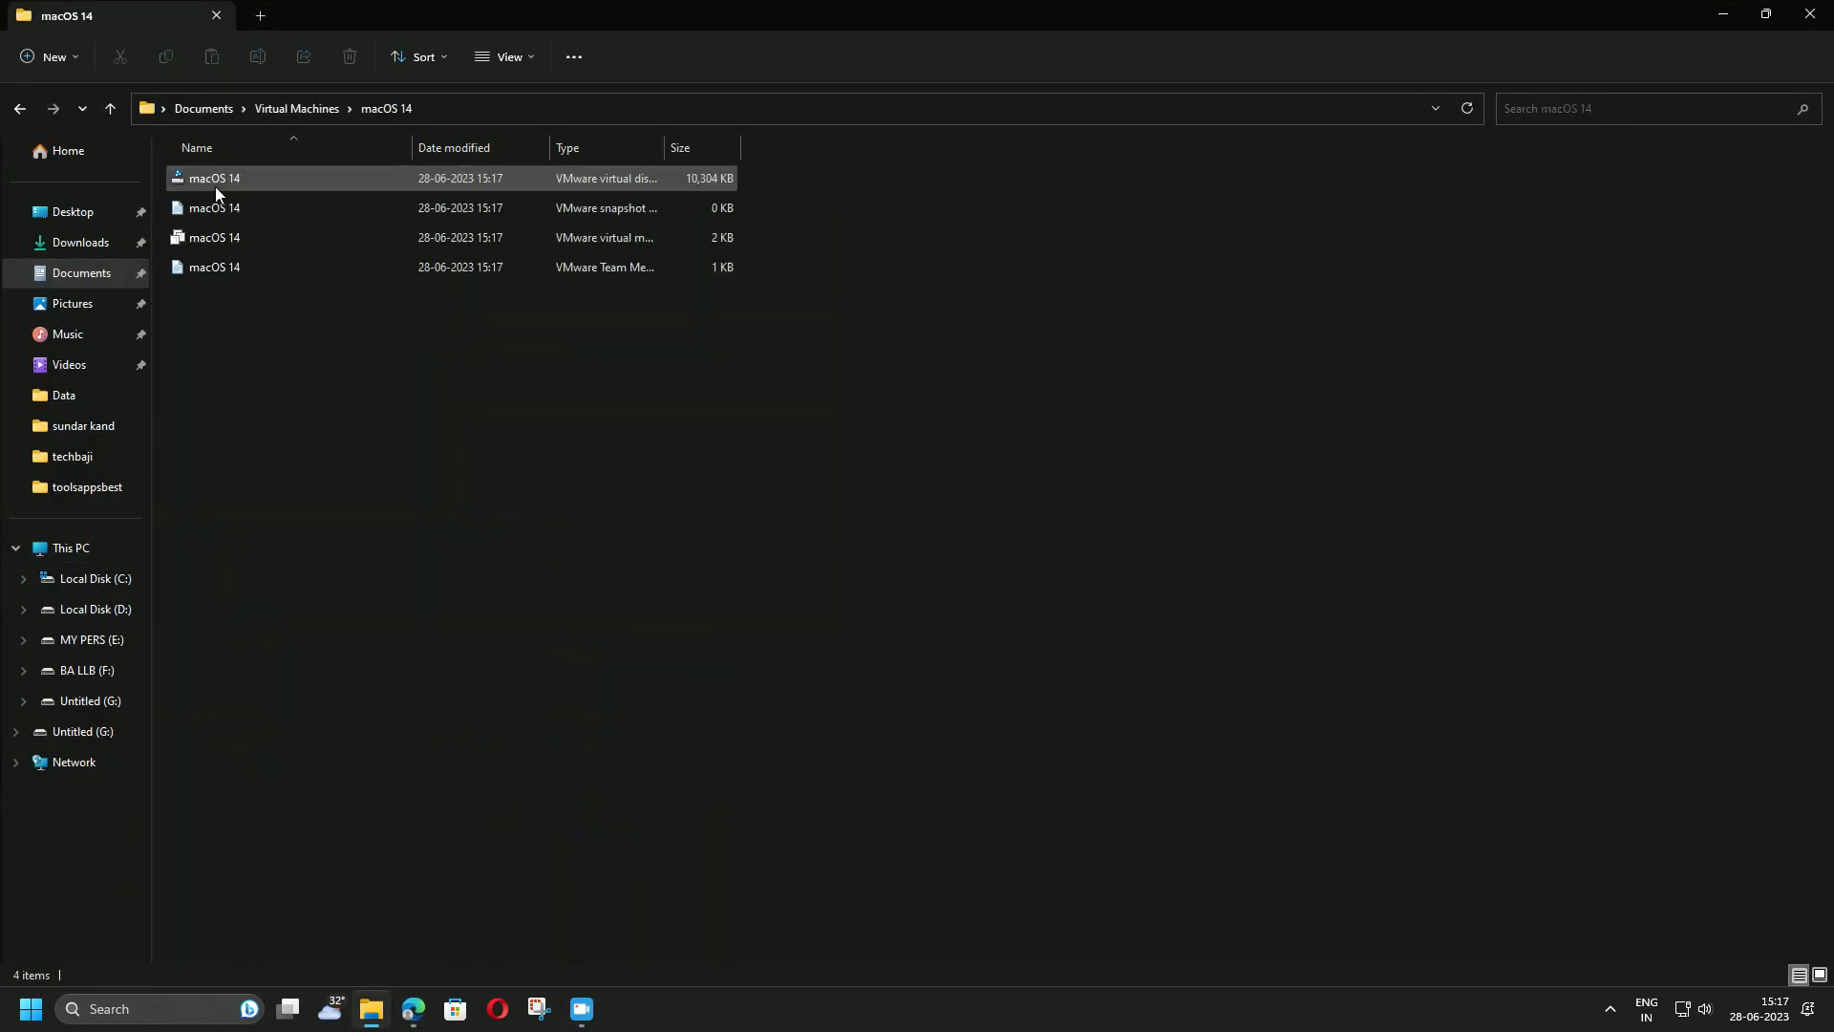
click(651, 242)
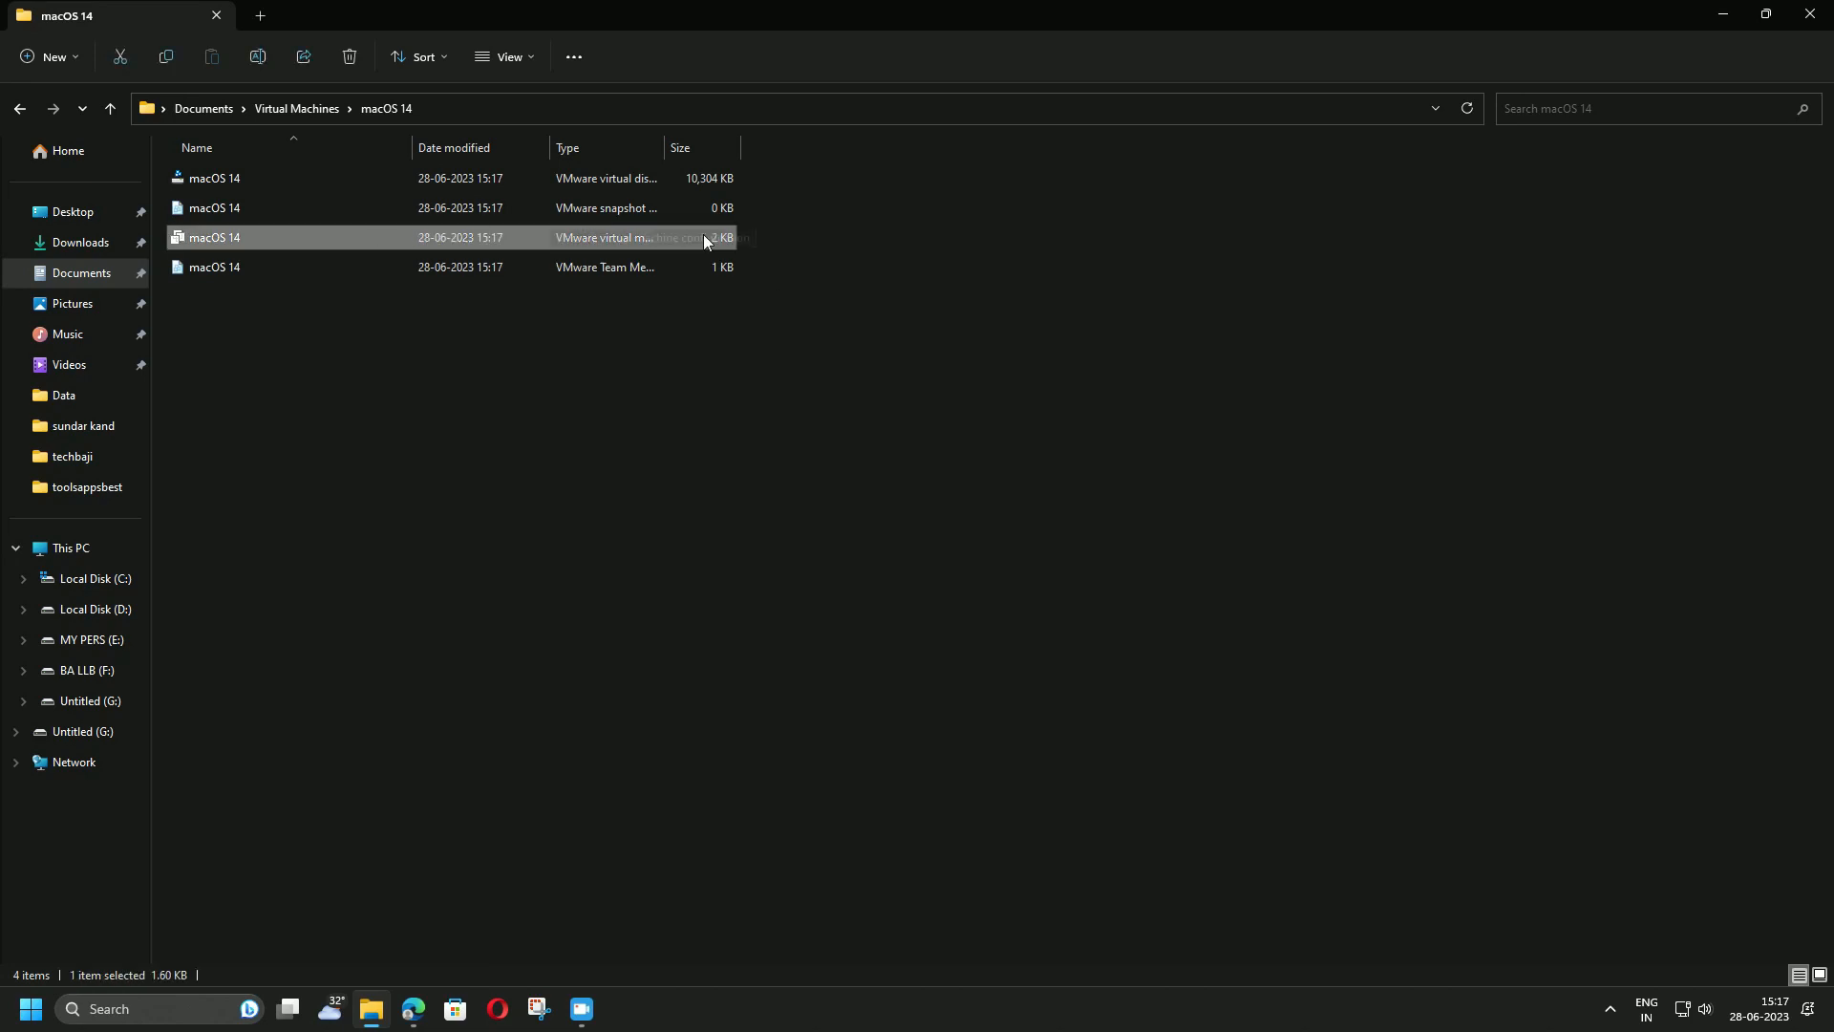
right_click(240, 243)
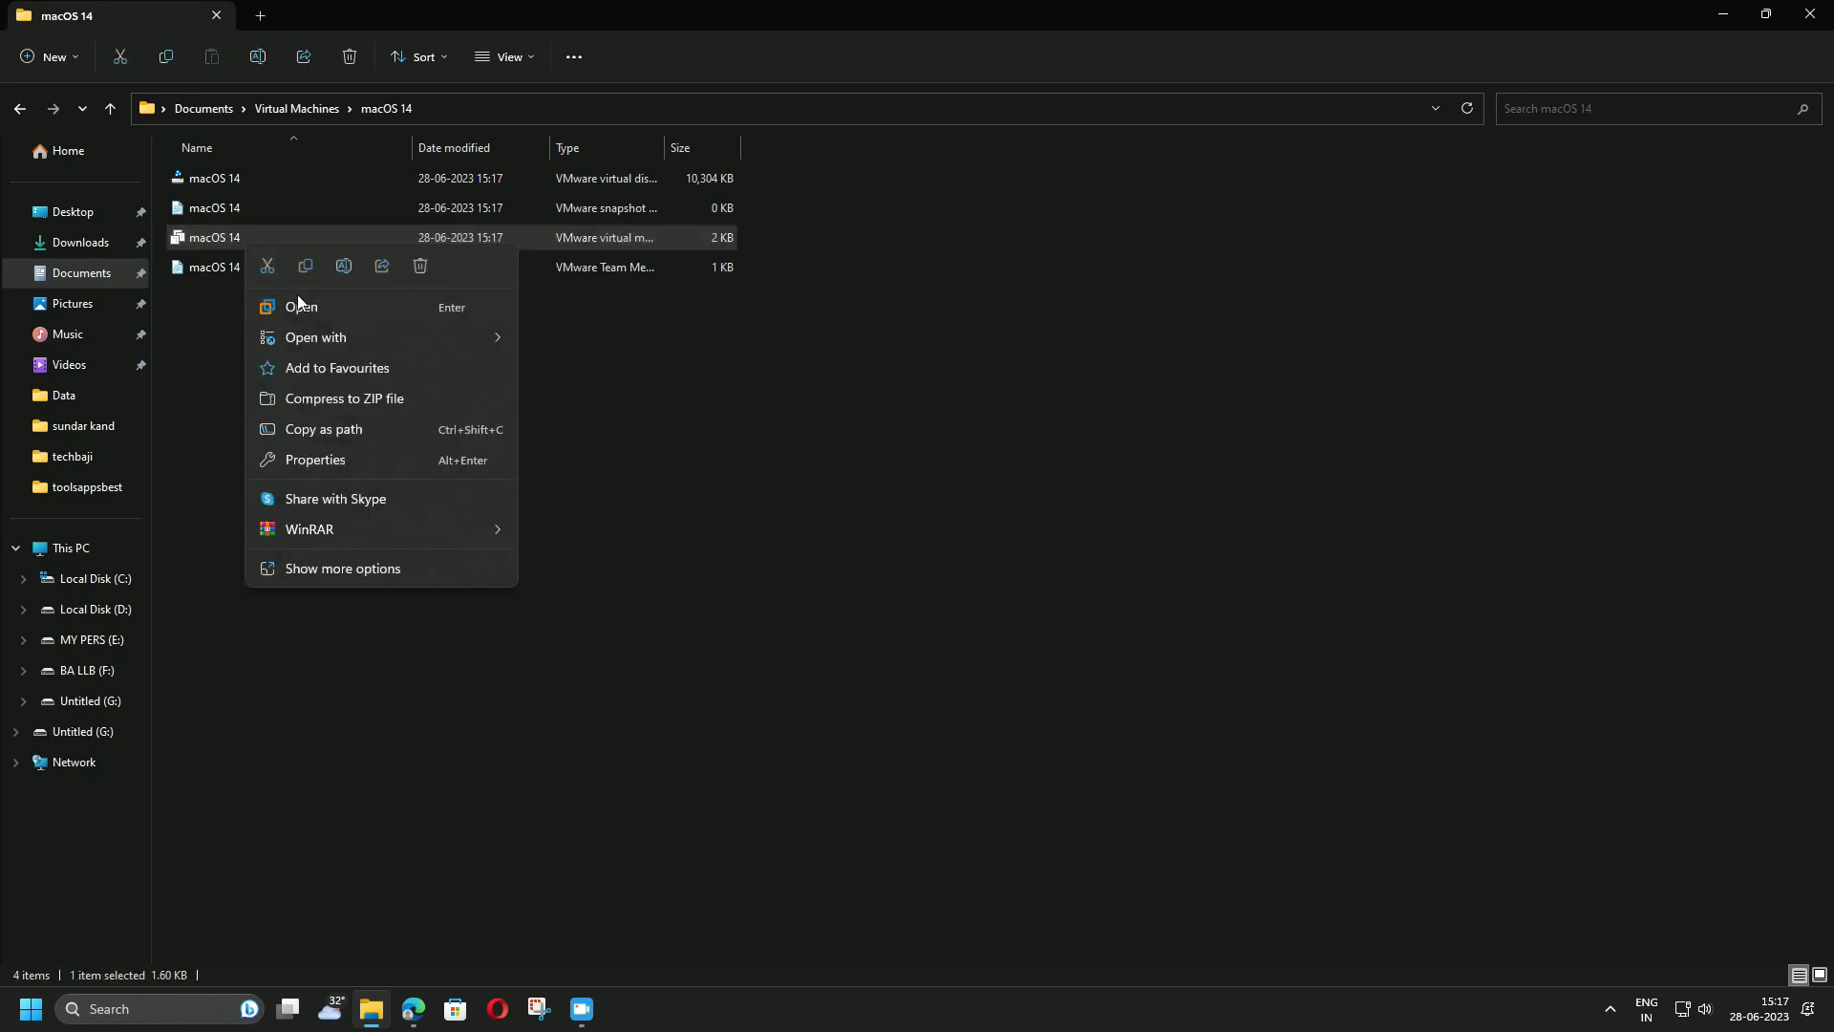
Open the macOS 14 configuration file in Notepad and add smc.version = "0" as its final line
mouse_move(317, 341)
click(598, 345)
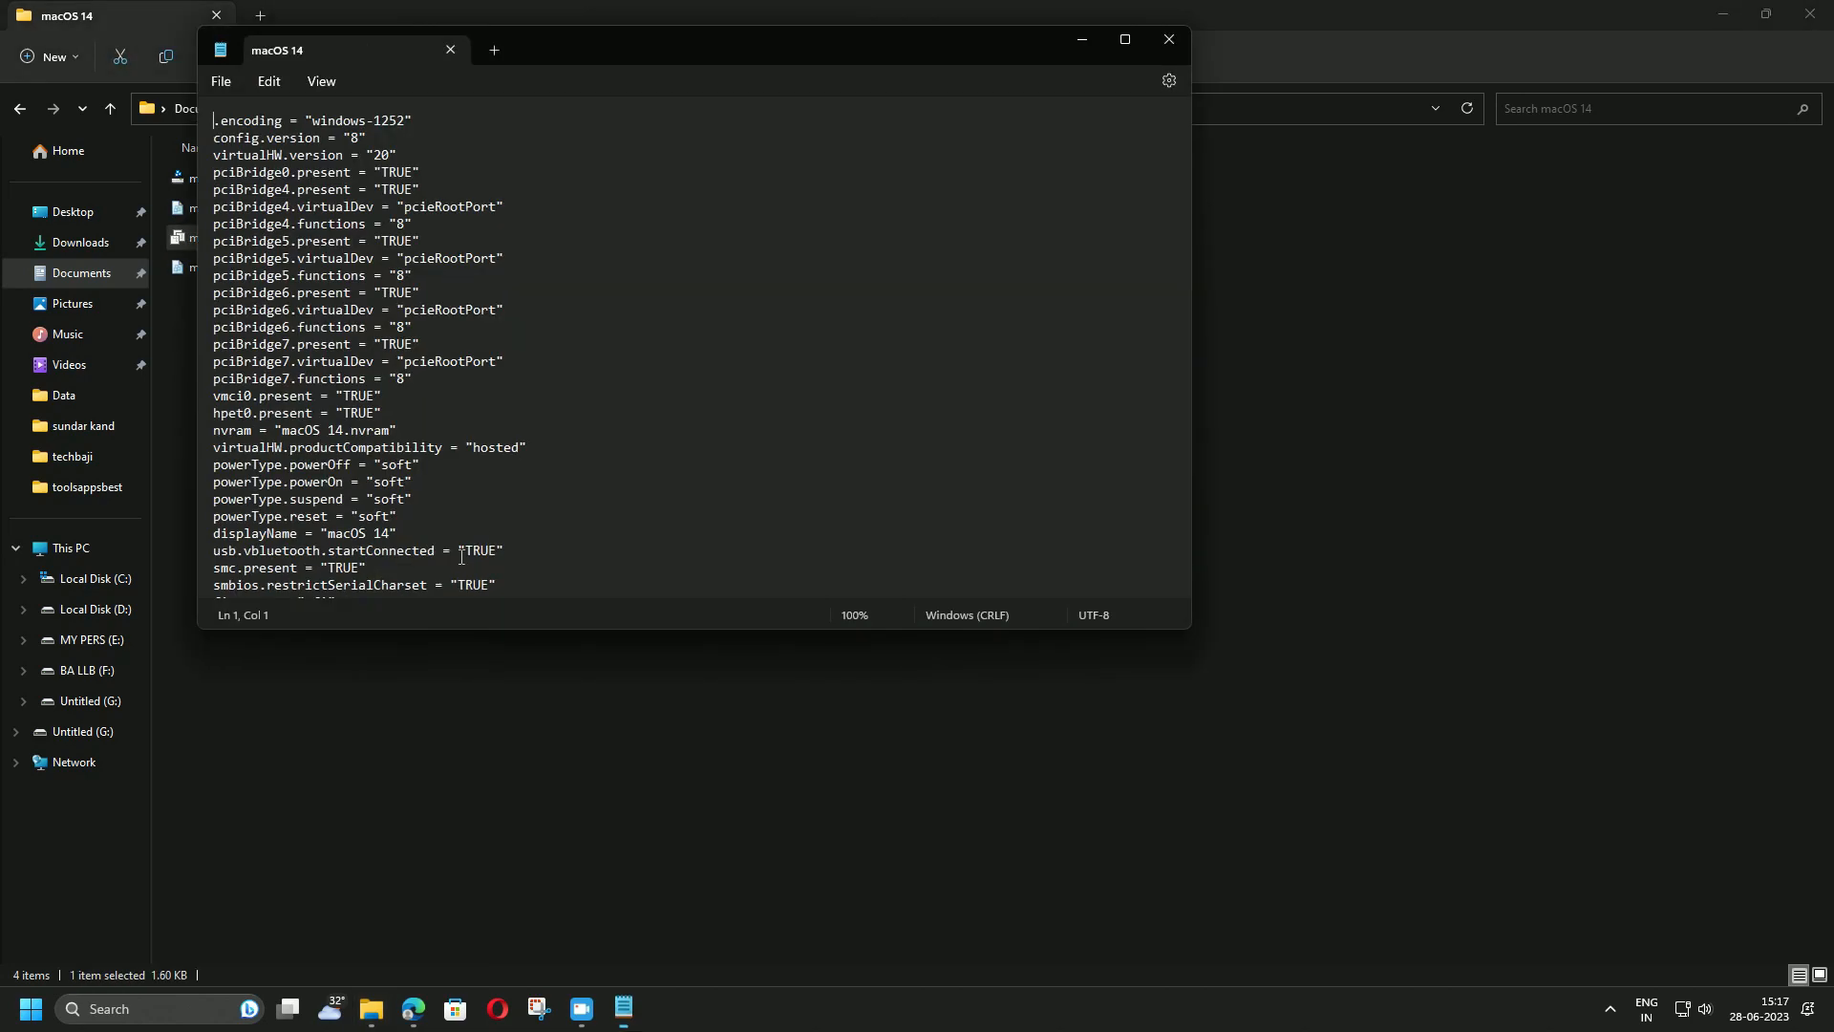
scroll(469, 478, down, 10)
click(469, 585)
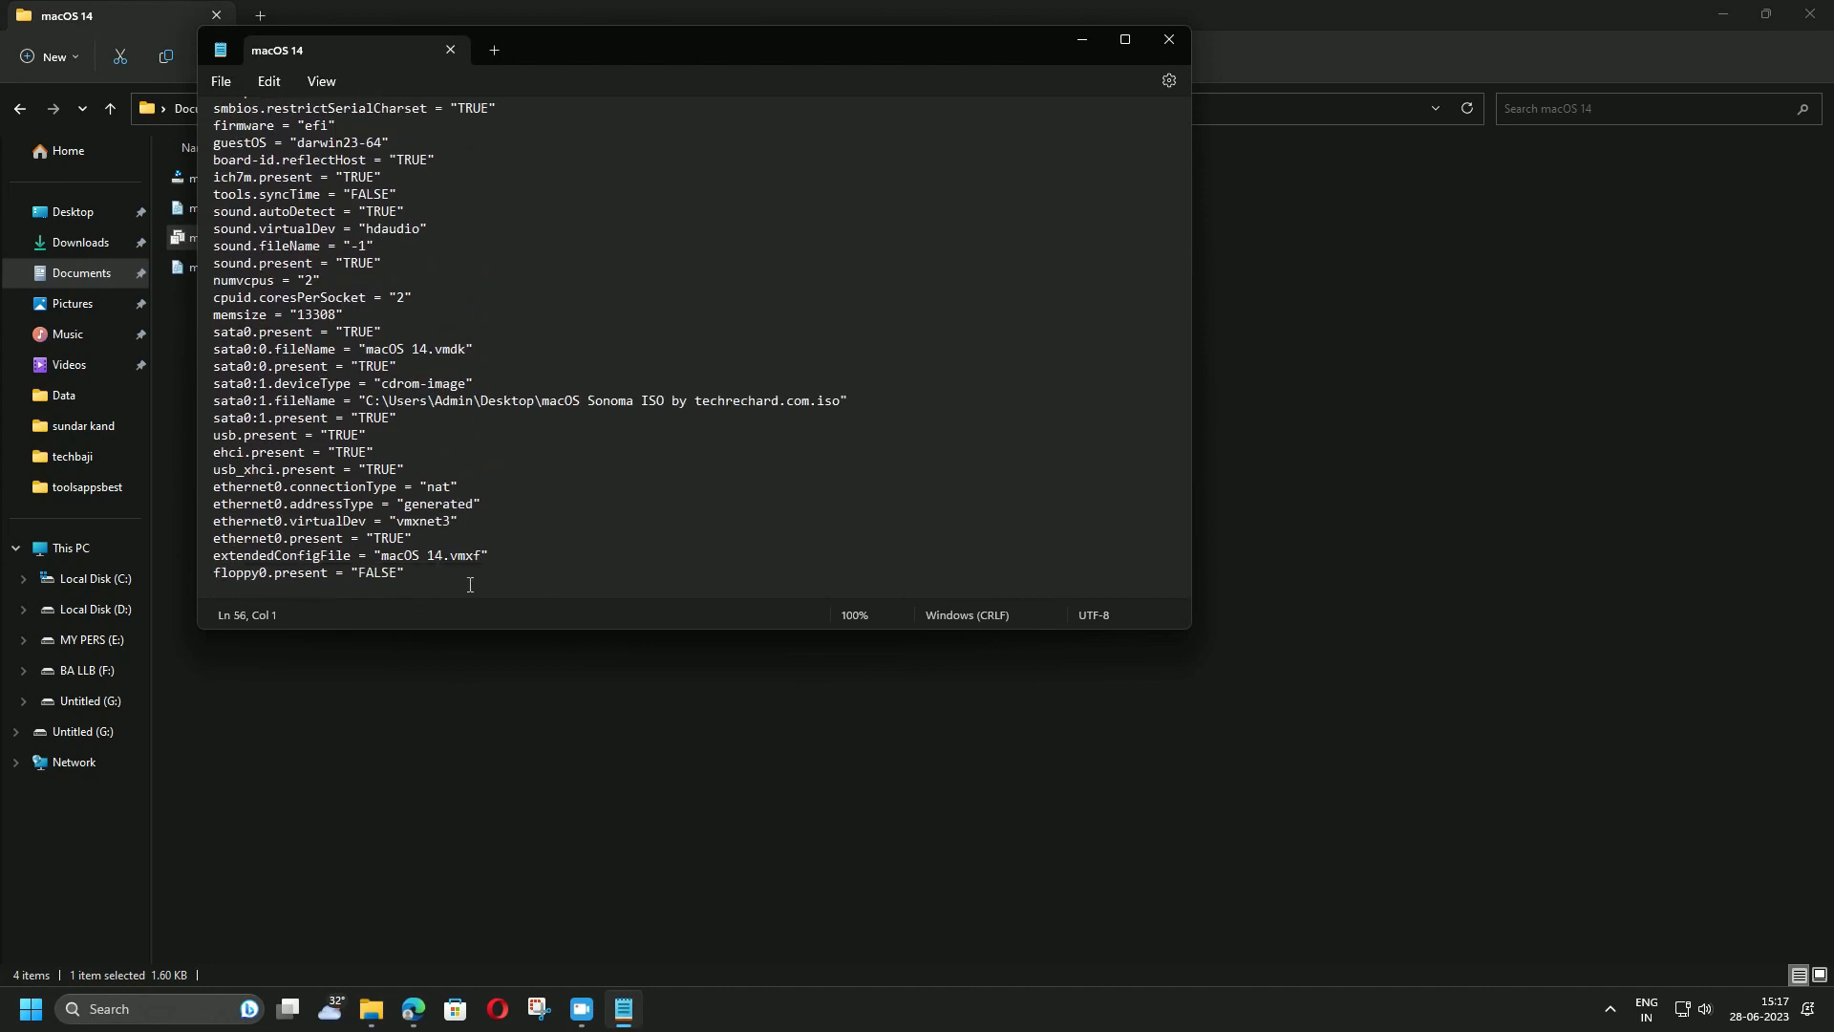
text(smc.version = "0")
Save the edited file, then close Notepad and File Explorer
click(225, 83)
click(256, 215)
click(1176, 37)
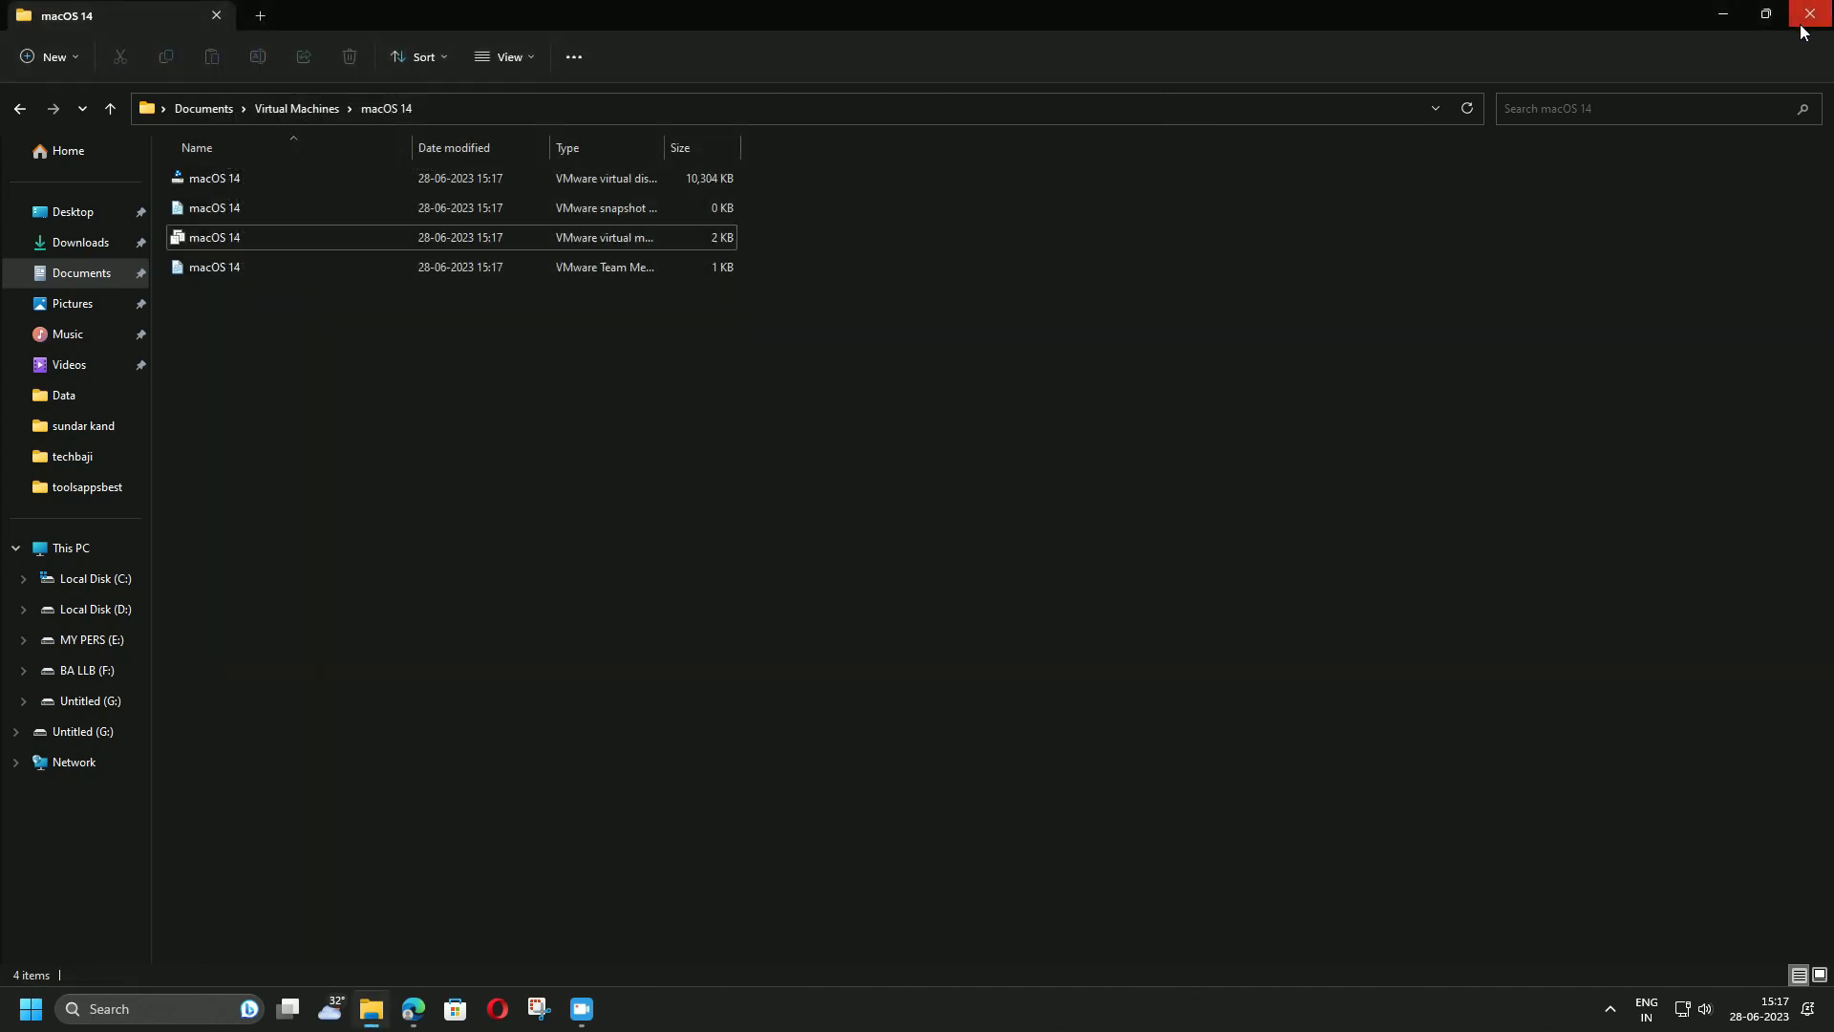
click(1807, 17)
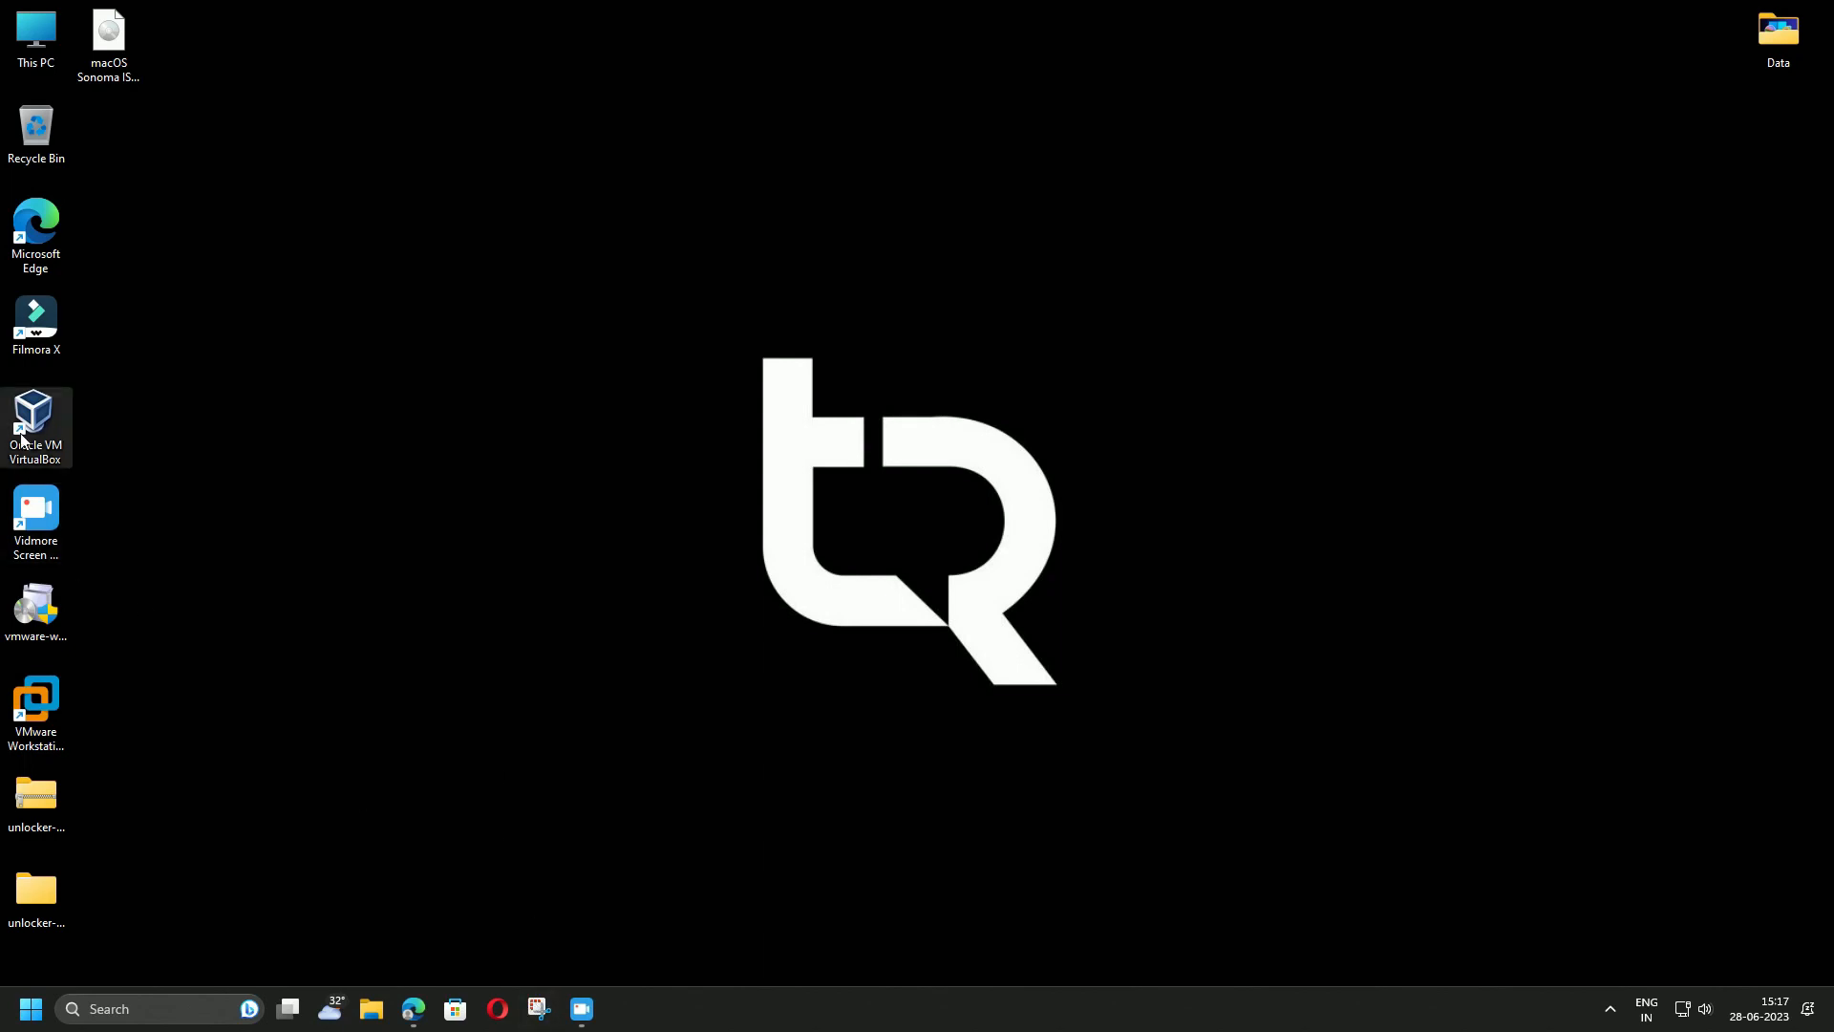
Launch VMware Workstation Pro and power on the macOS 14 virtual machine
click(37, 705)
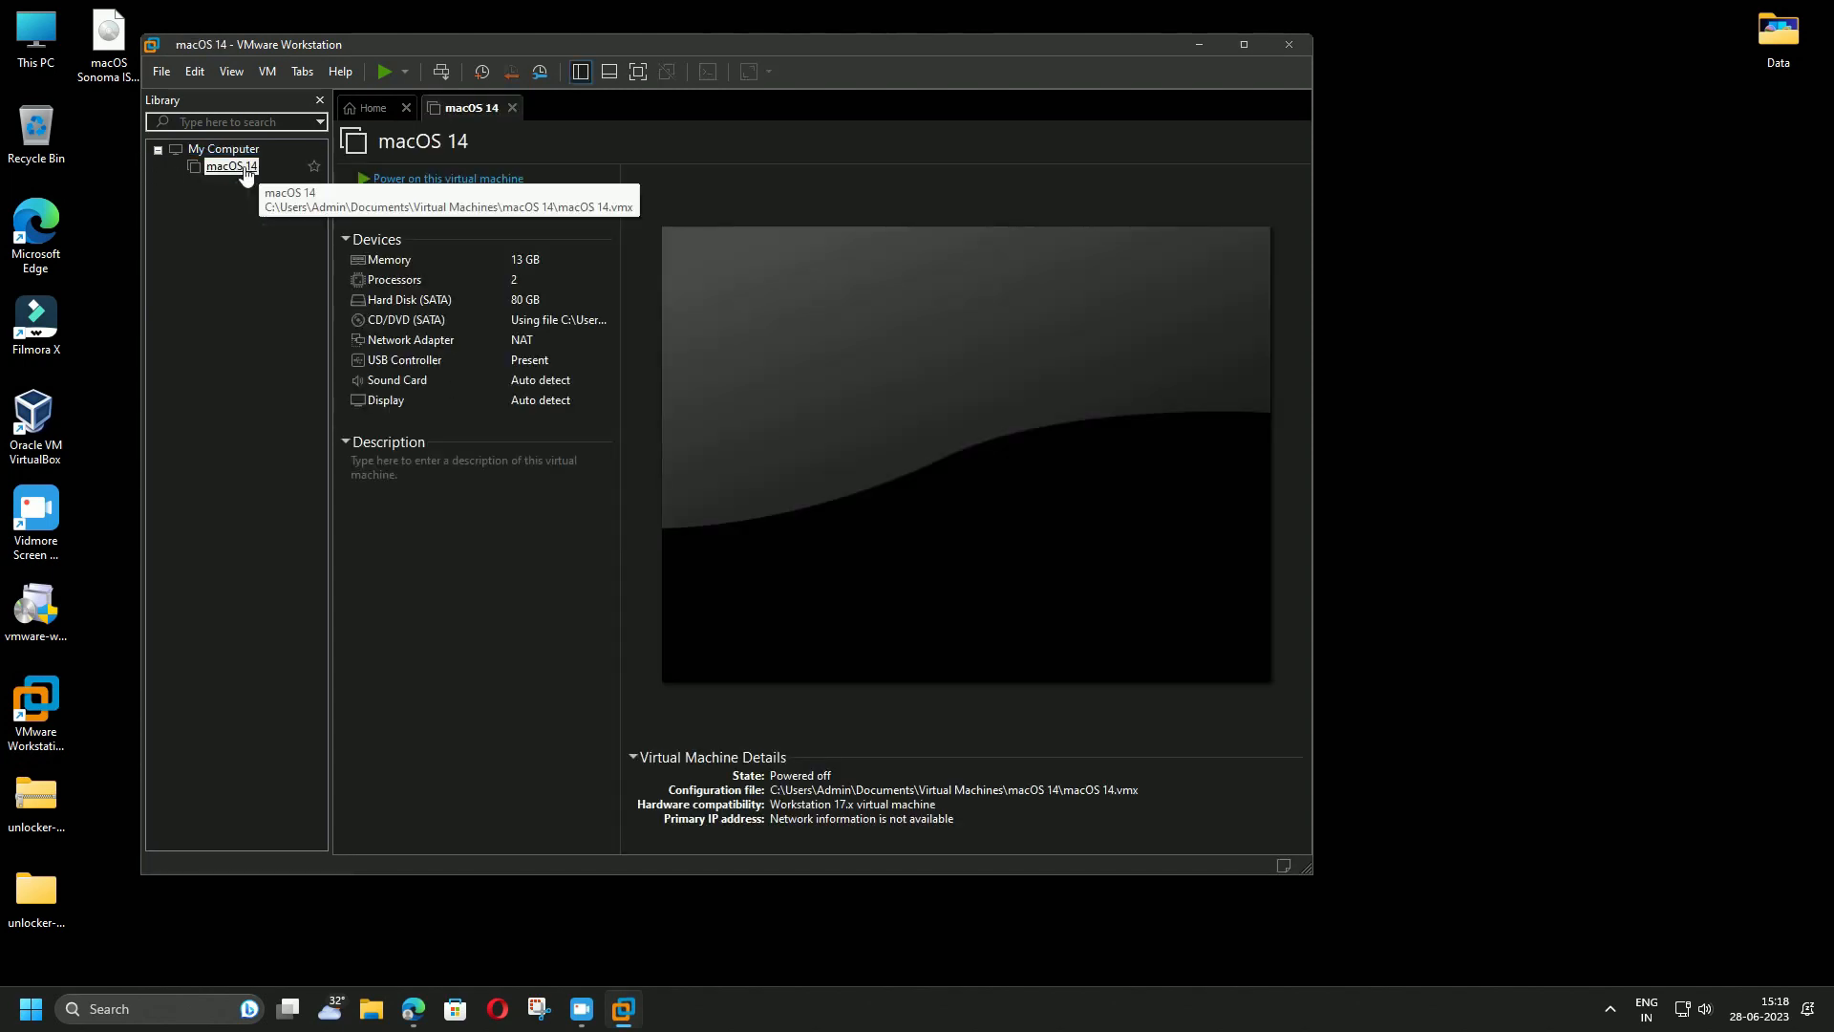
click(898, 490)
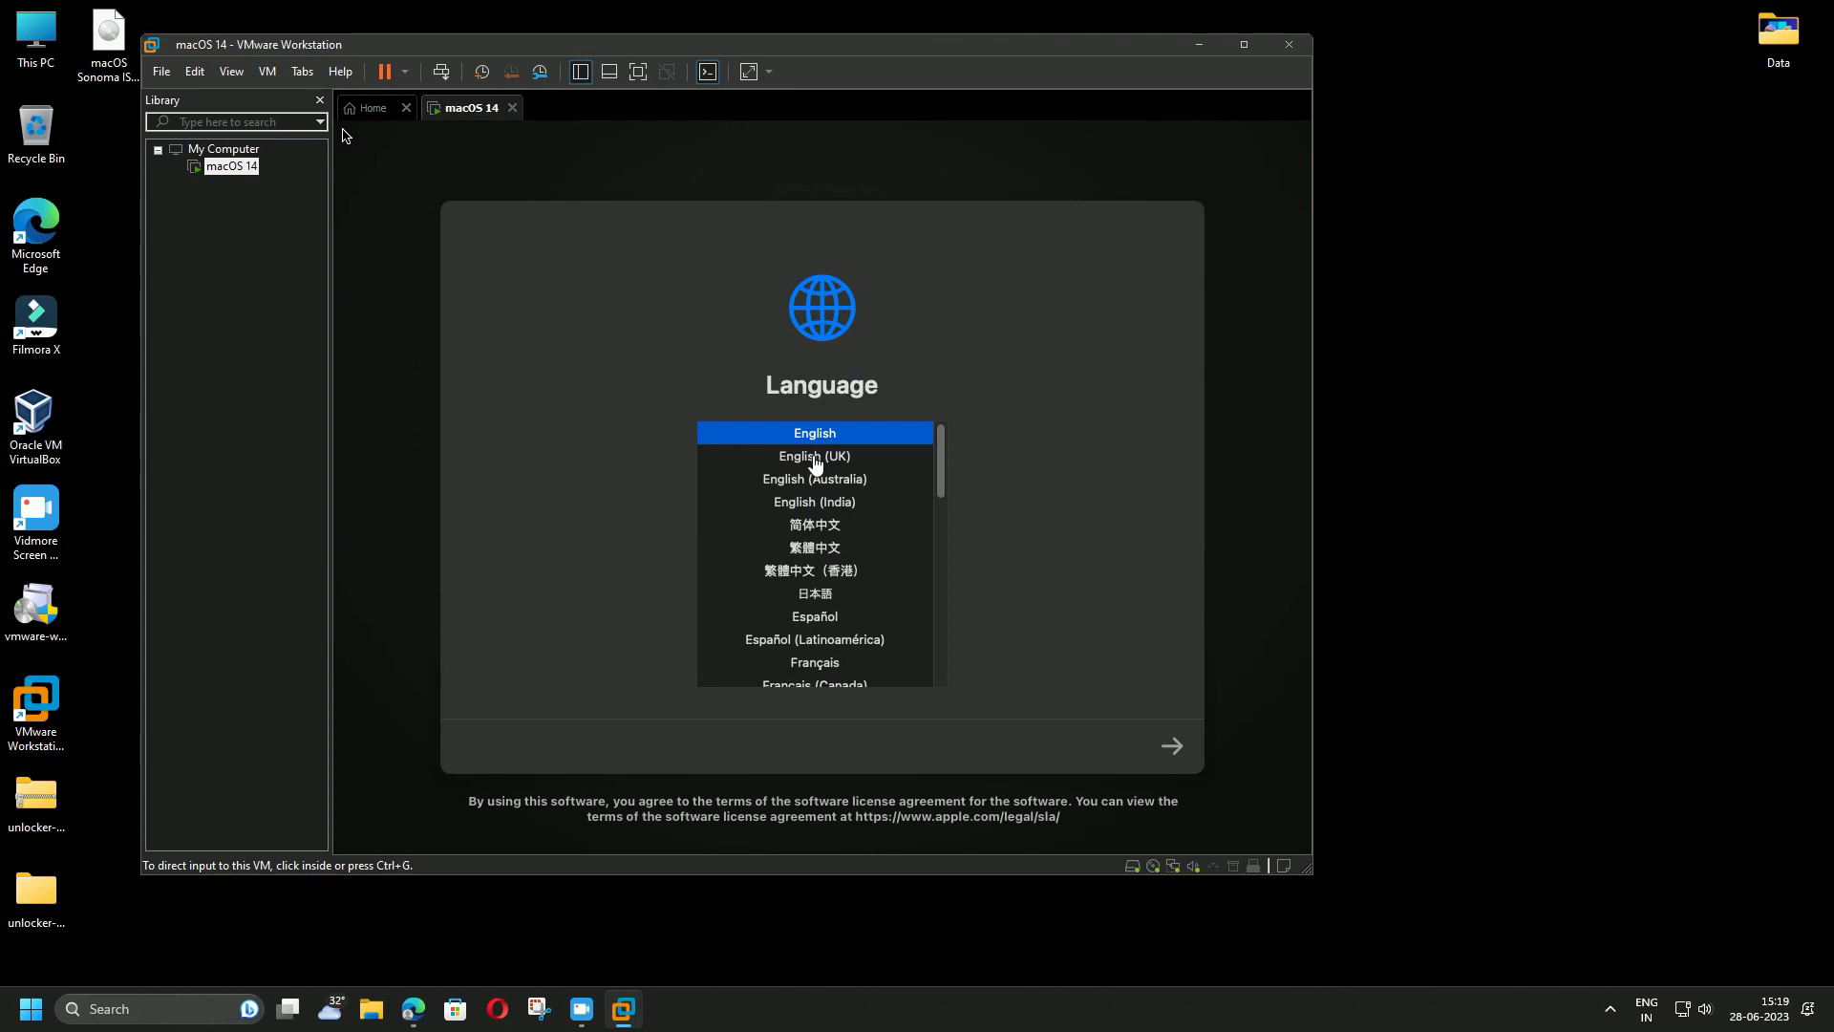
Choose English as the language and open Disk Utility from macOS Recovery
click(815, 438)
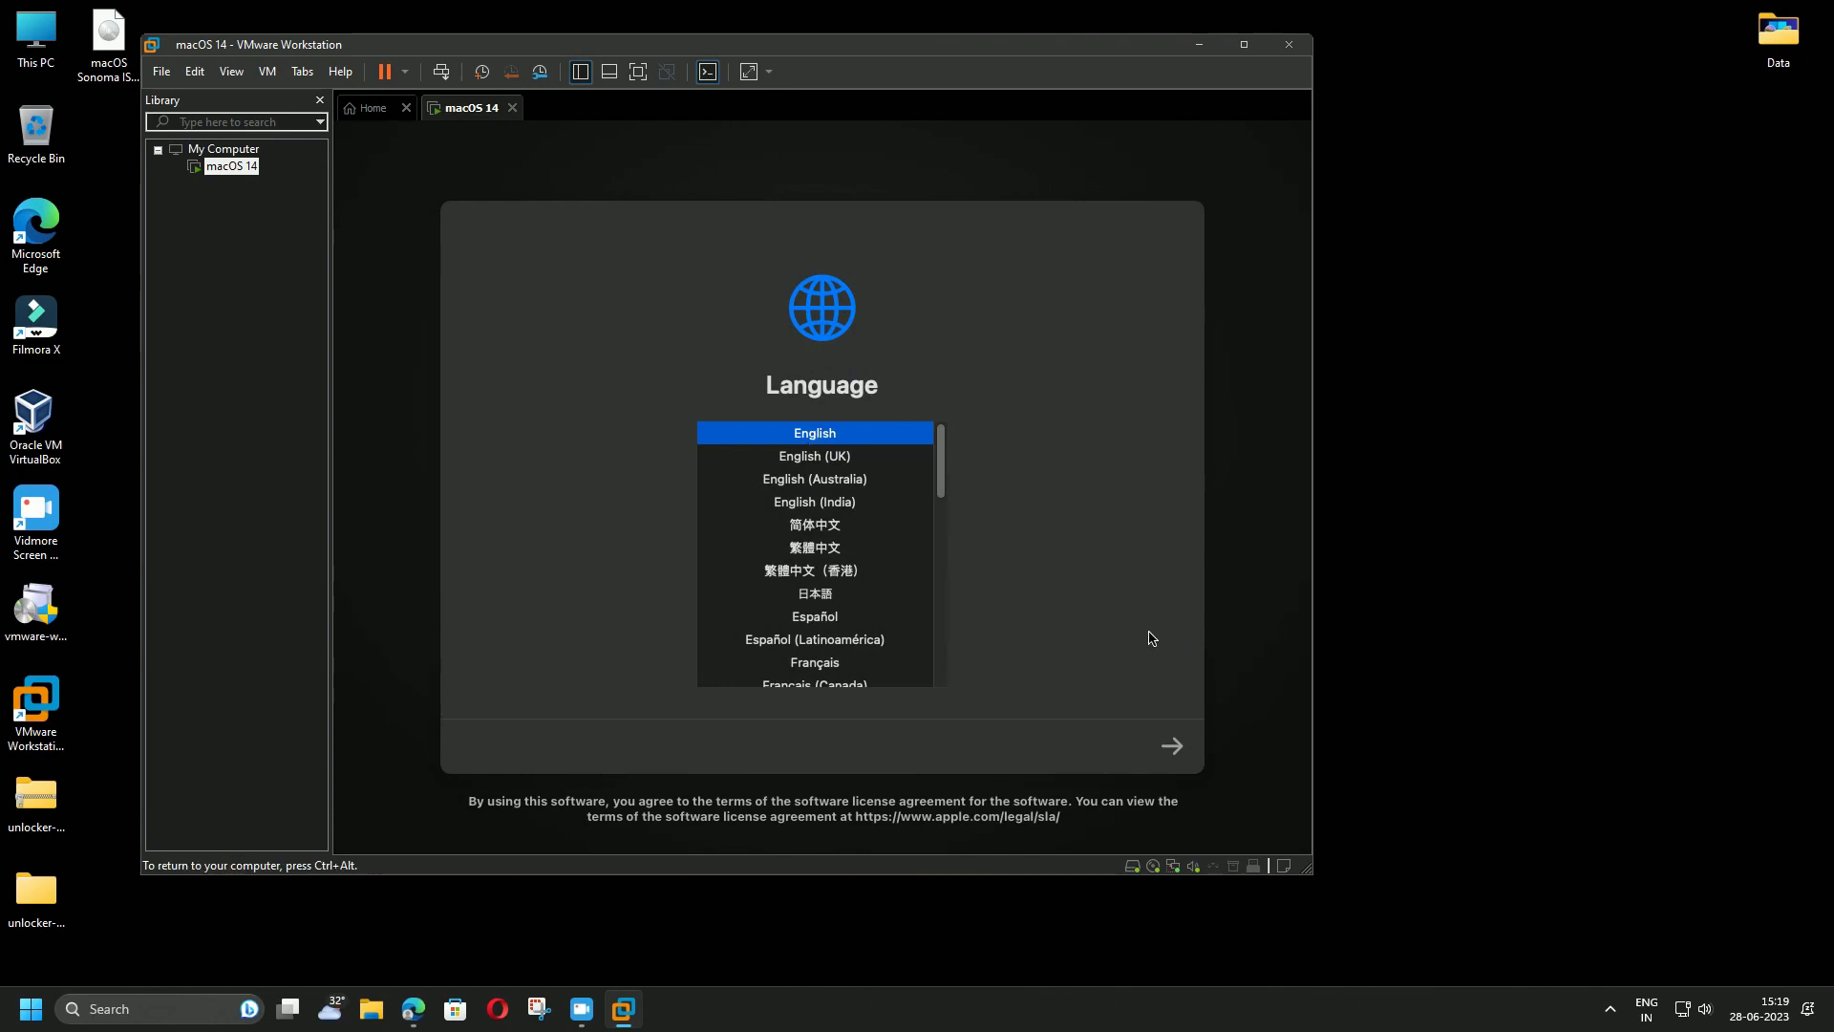
click(1175, 746)
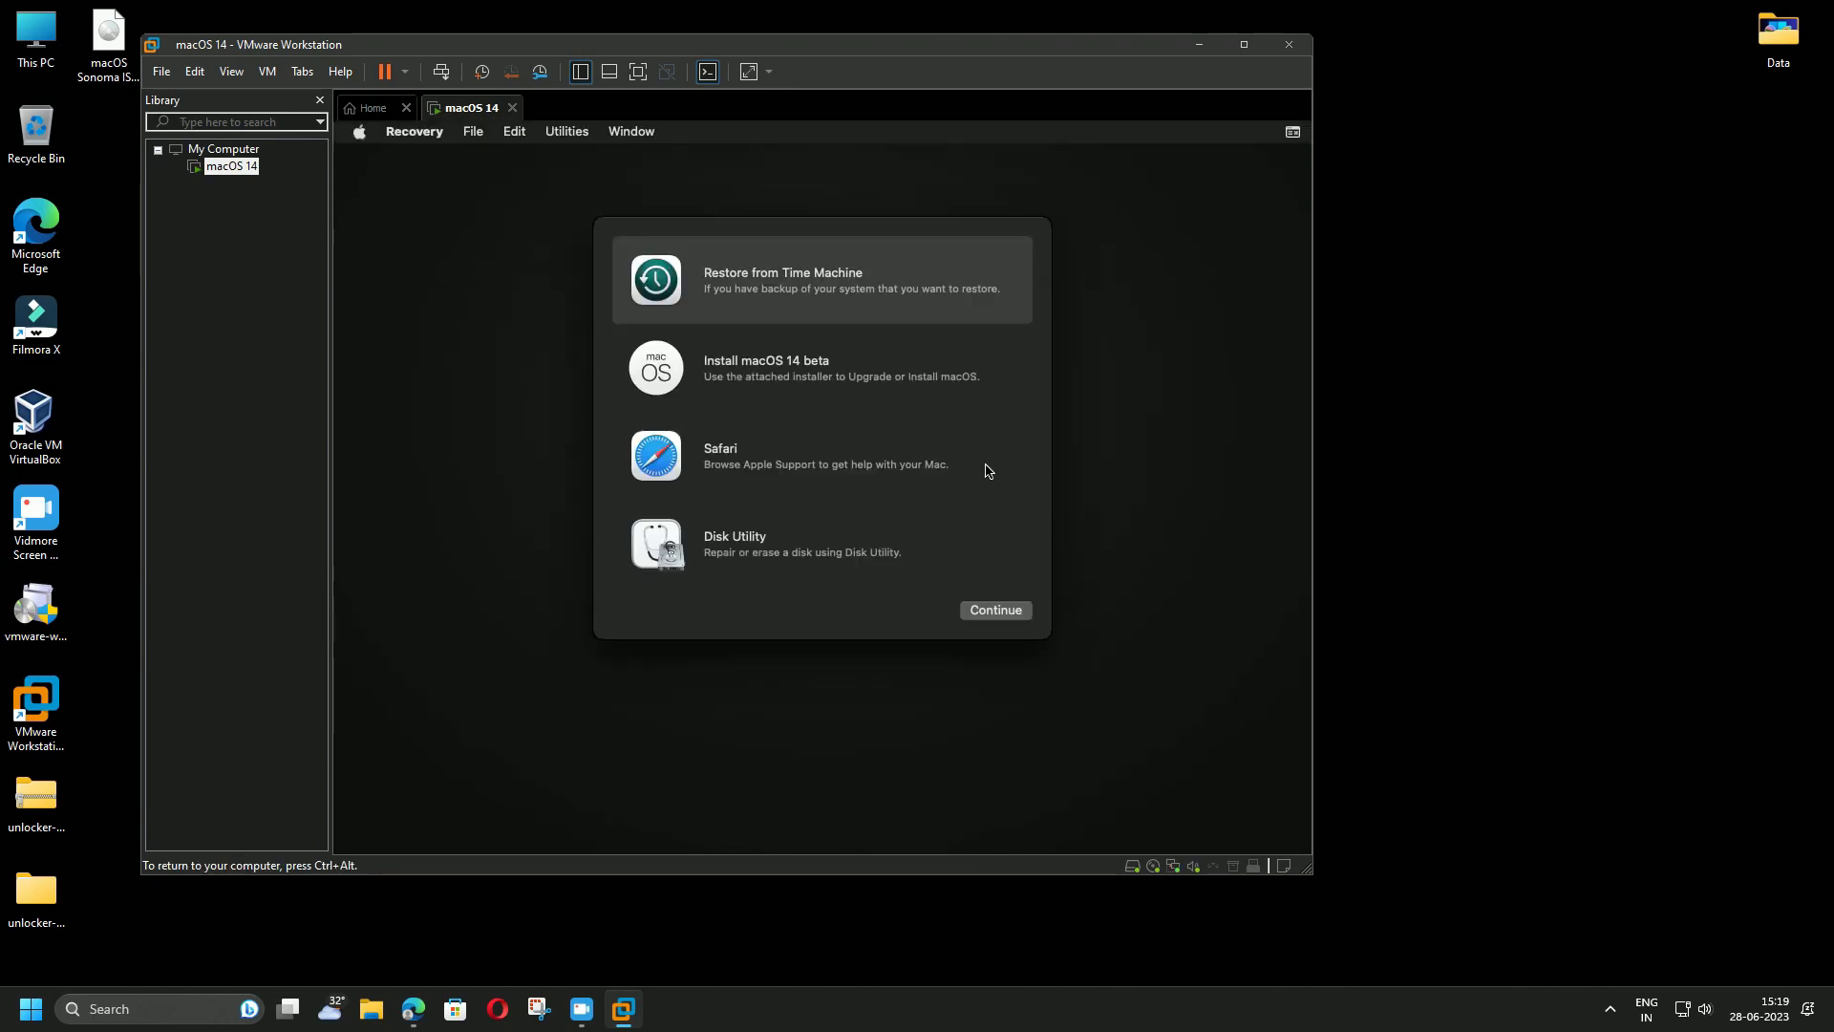
click(736, 553)
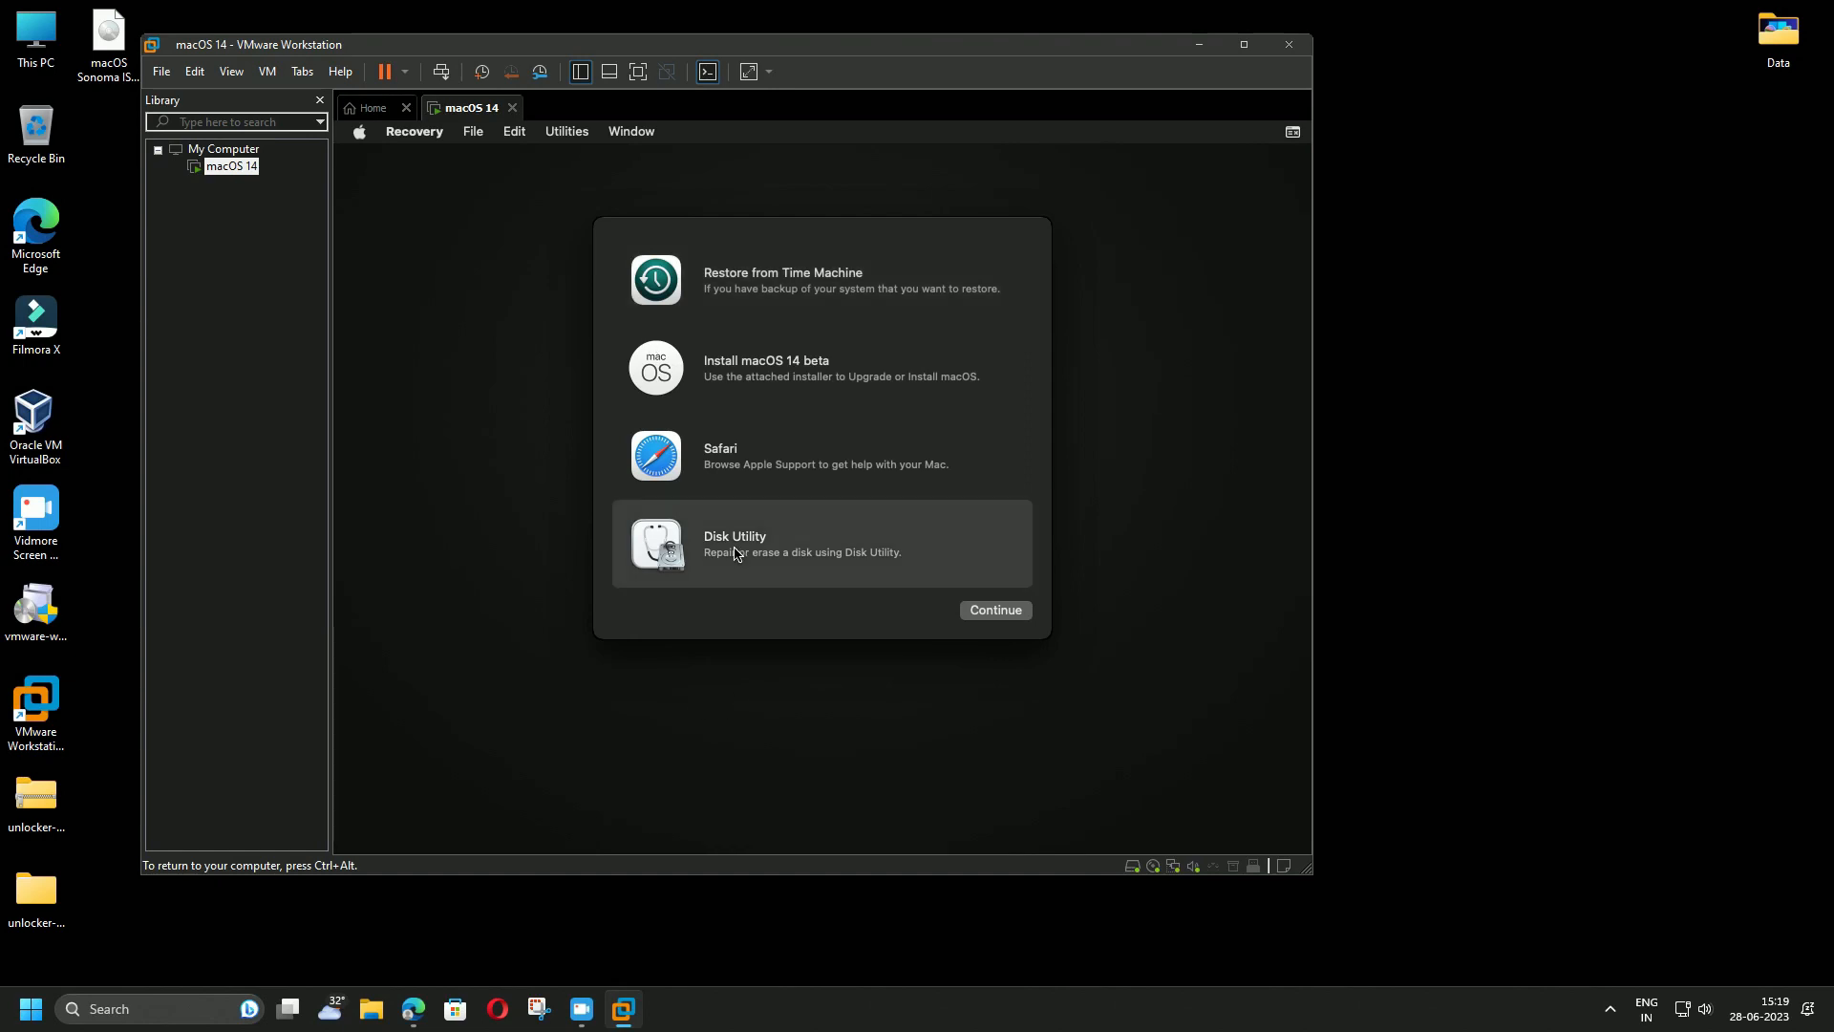
click(1008, 614)
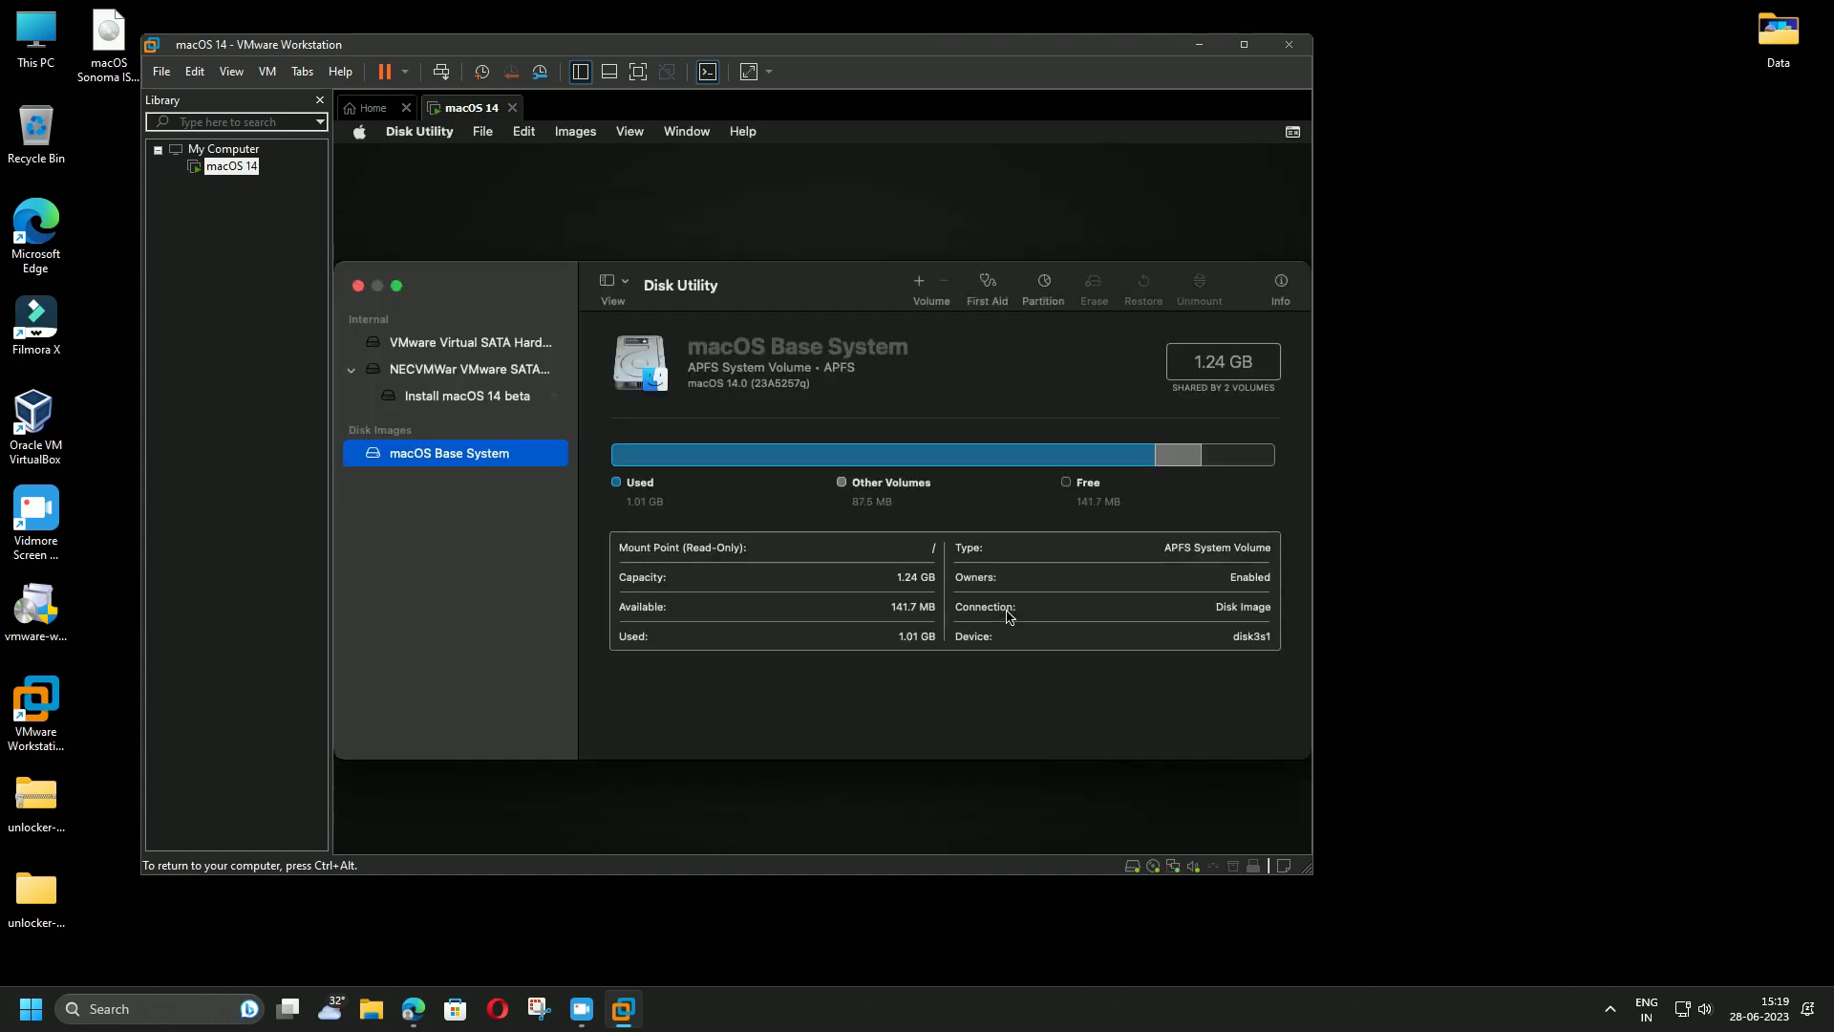
Erase the 85.9 GB VMware Virtual SATA drive as techrechard.com, then close Disk Utility
click(480, 341)
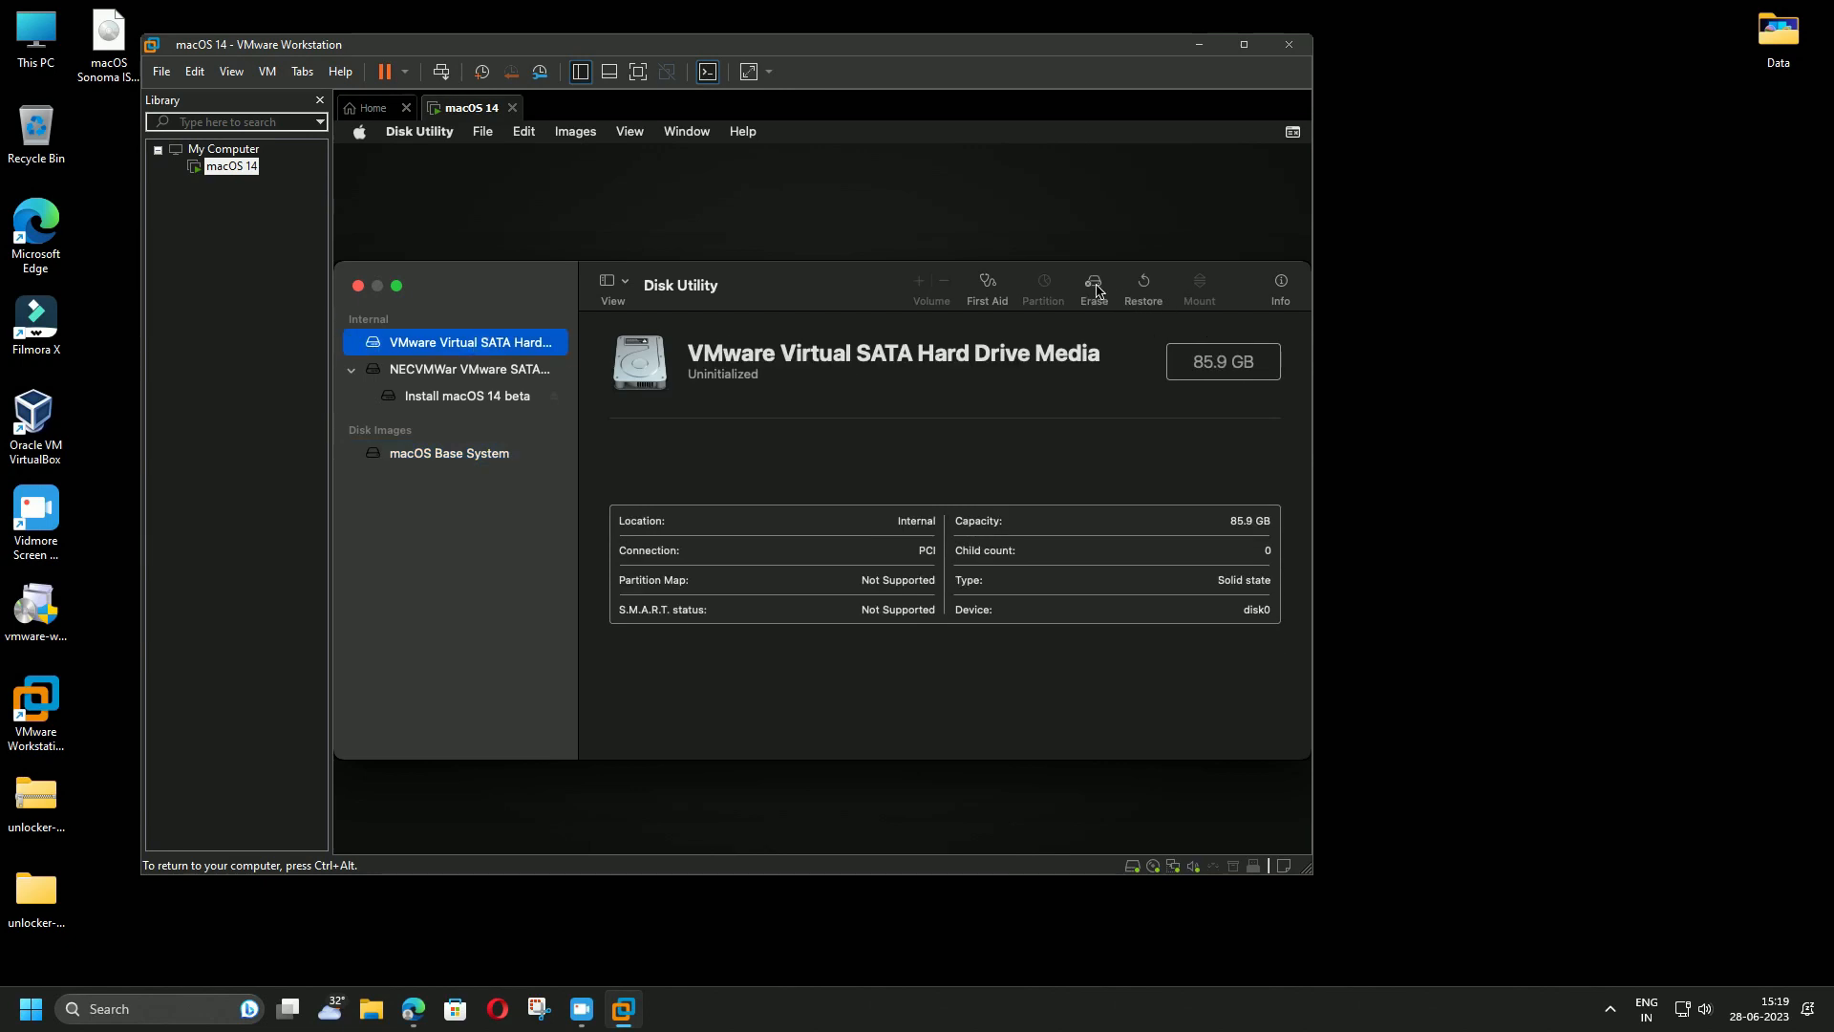
click(1095, 287)
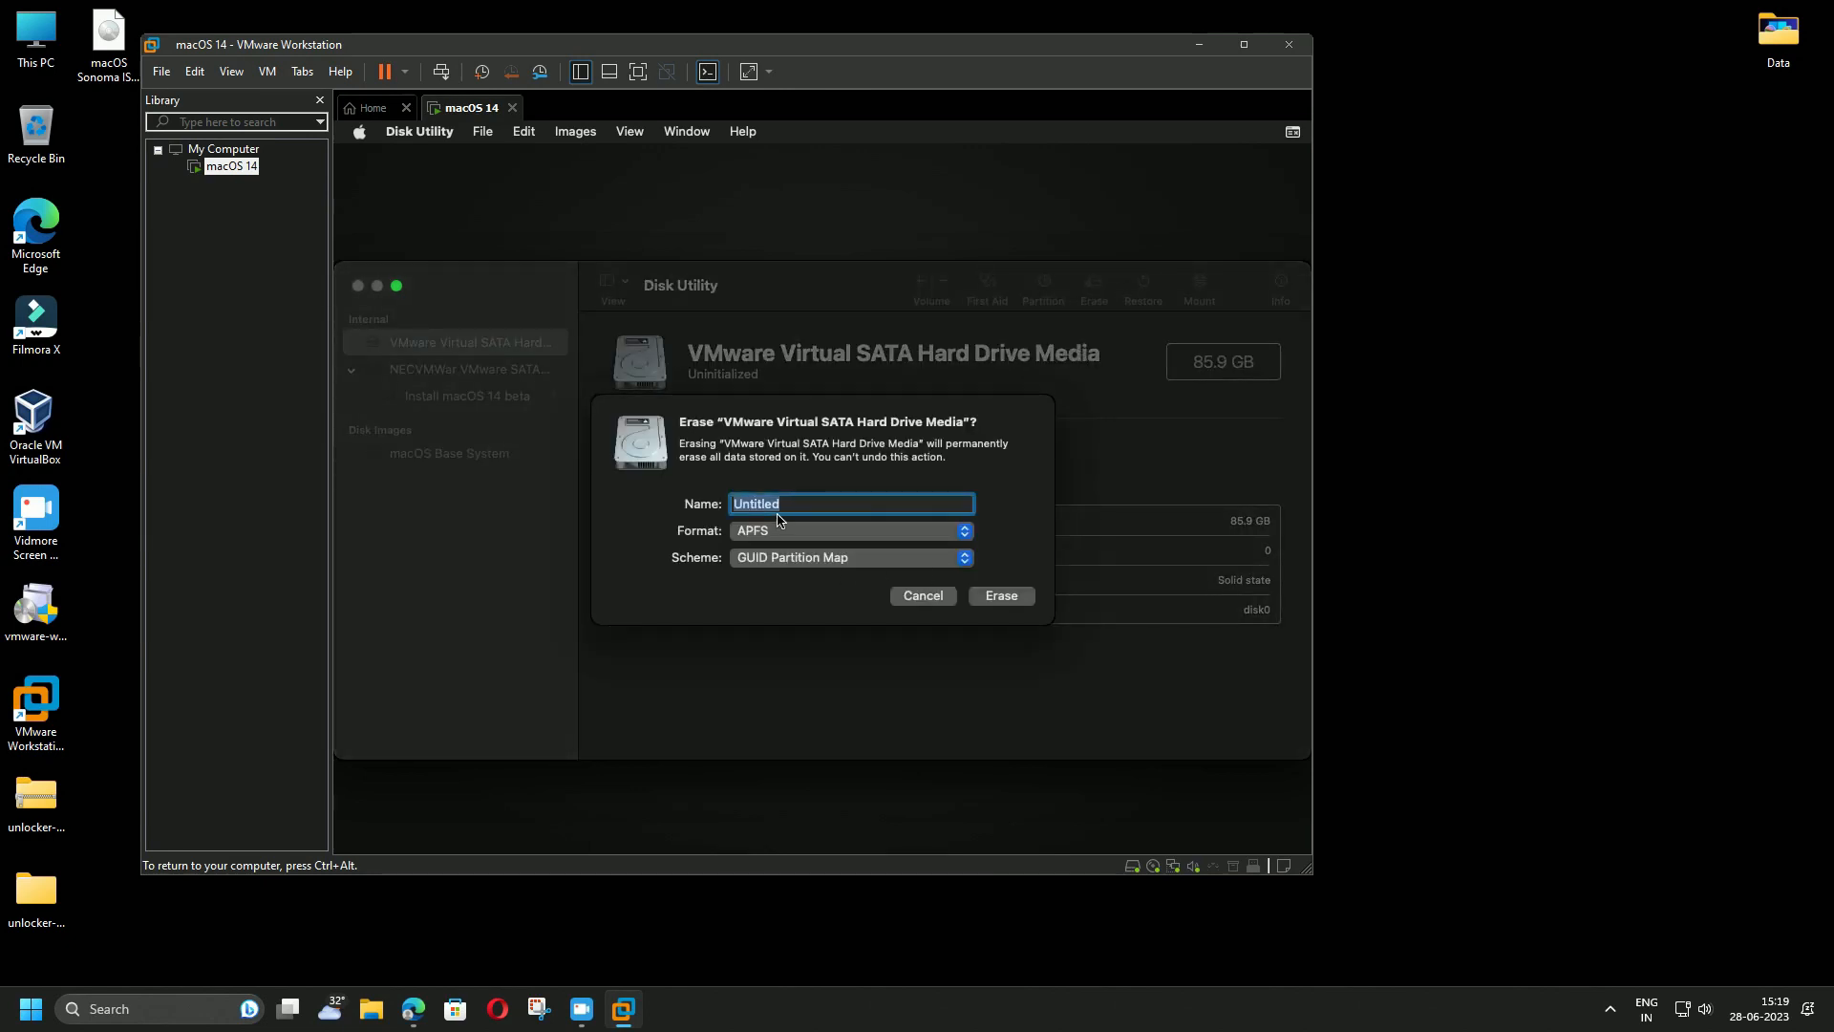
text(techrechard.com)
click(993, 595)
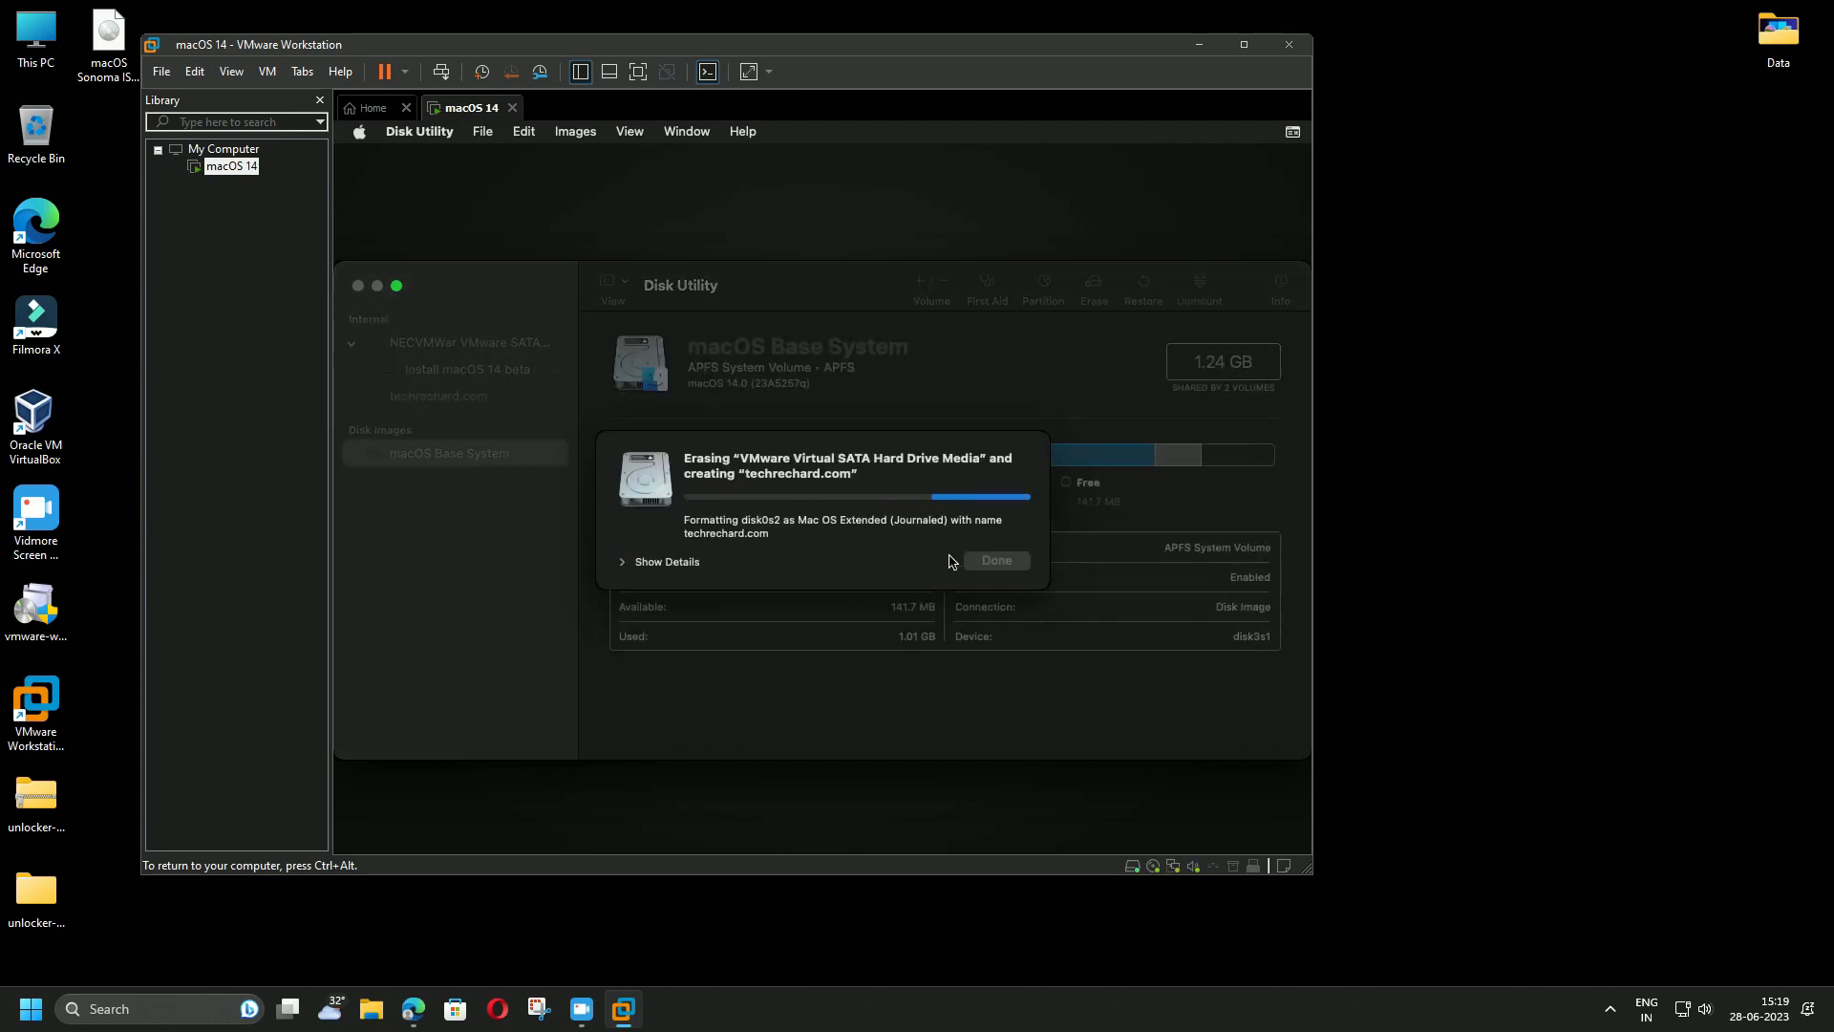
click(993, 554)
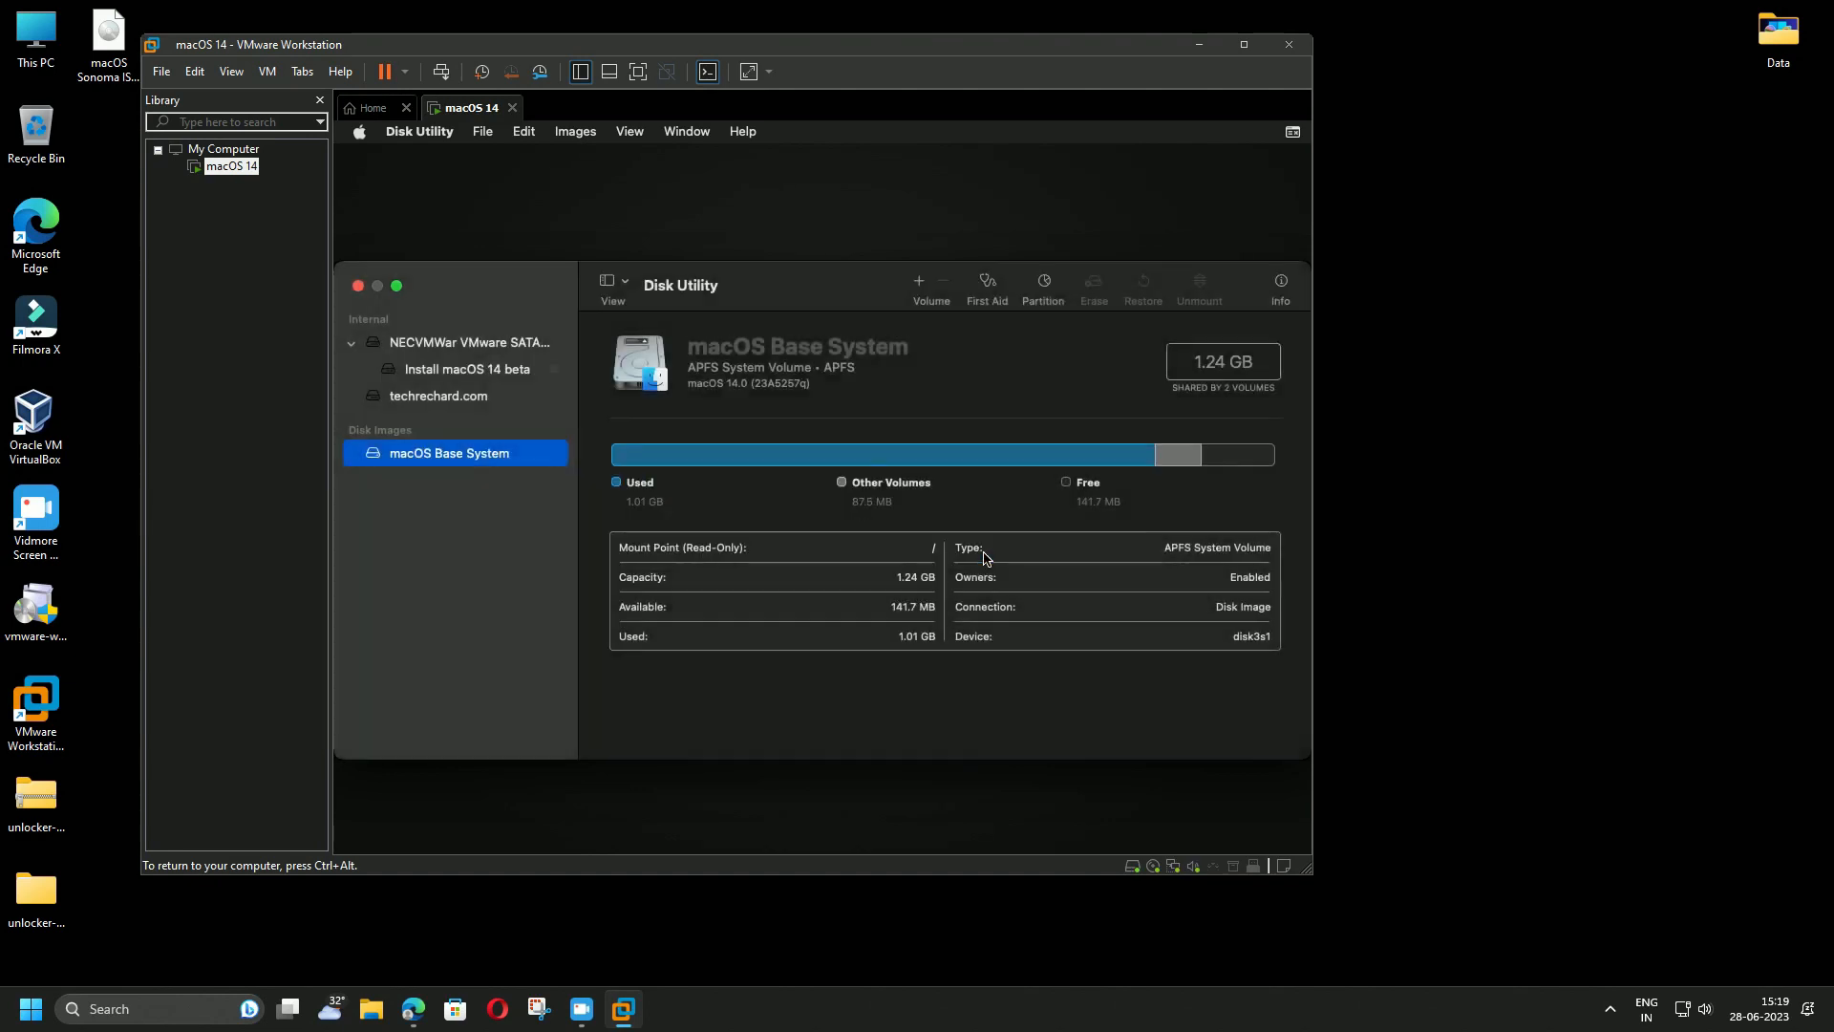
click(358, 286)
Start Install macOS 14 beta, agree to the license, and install onto the techrechard.com disk
click(750, 374)
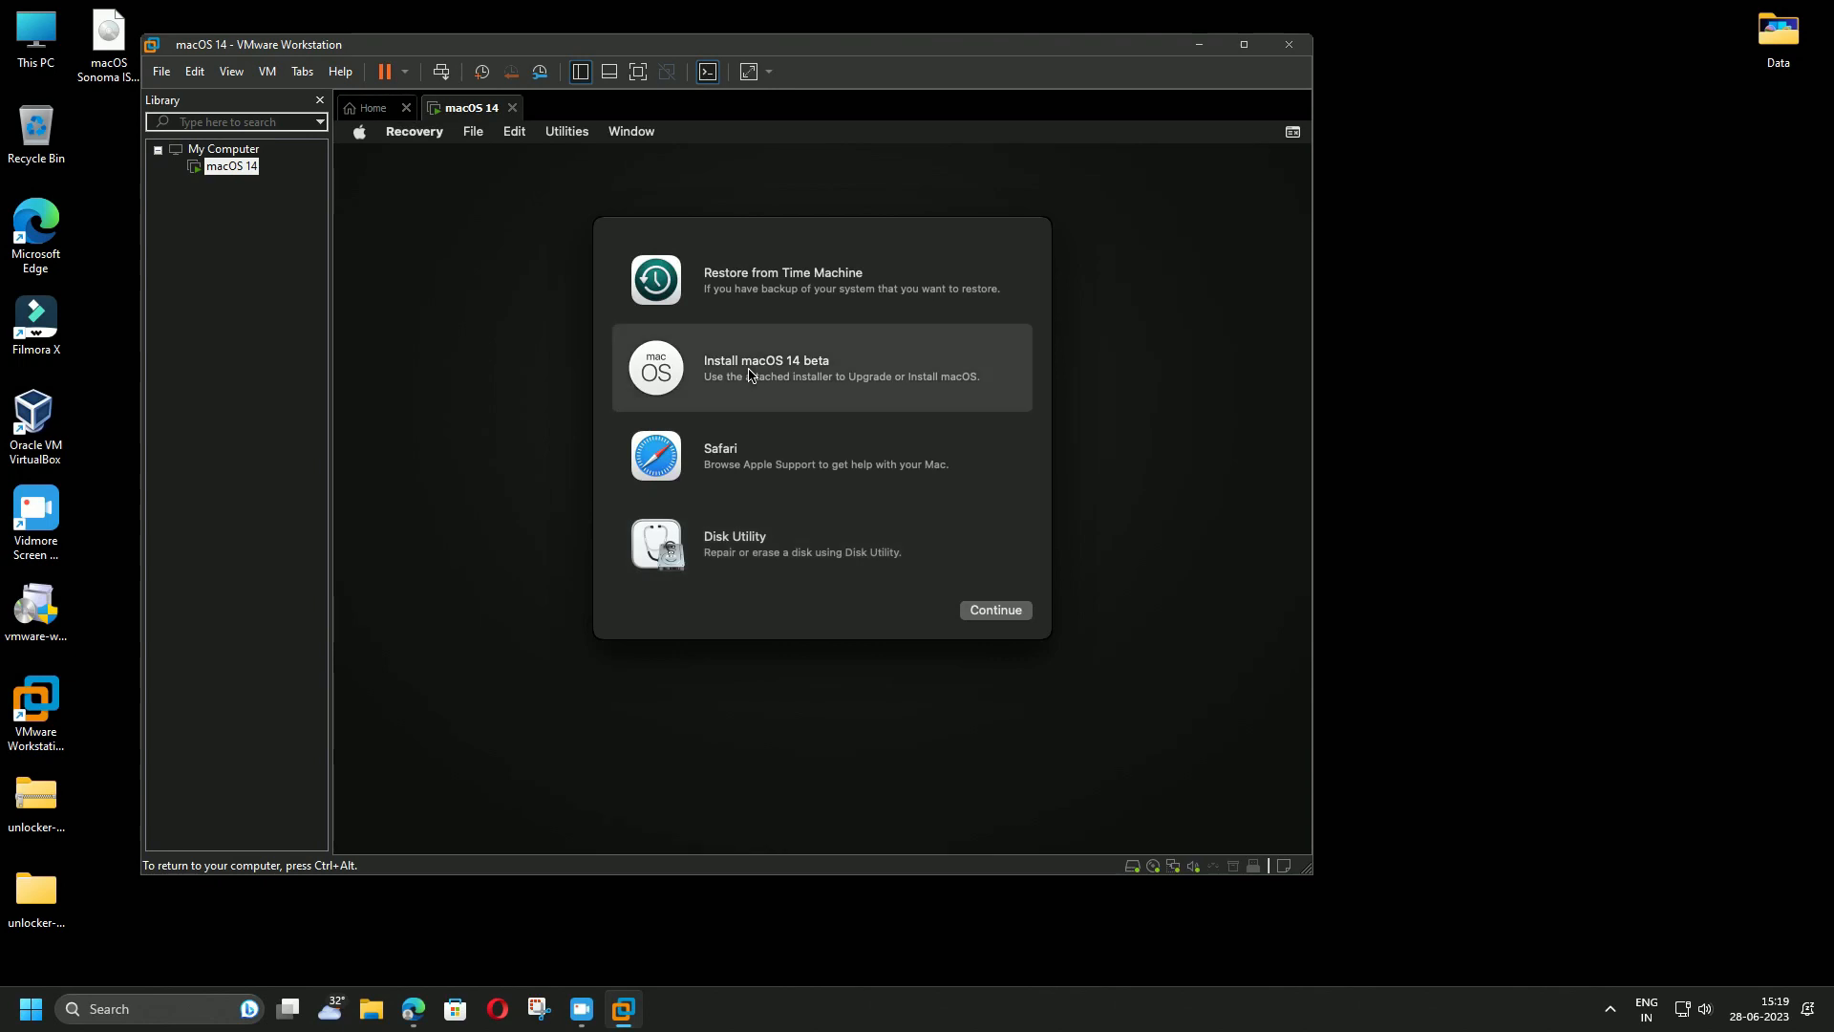
click(988, 615)
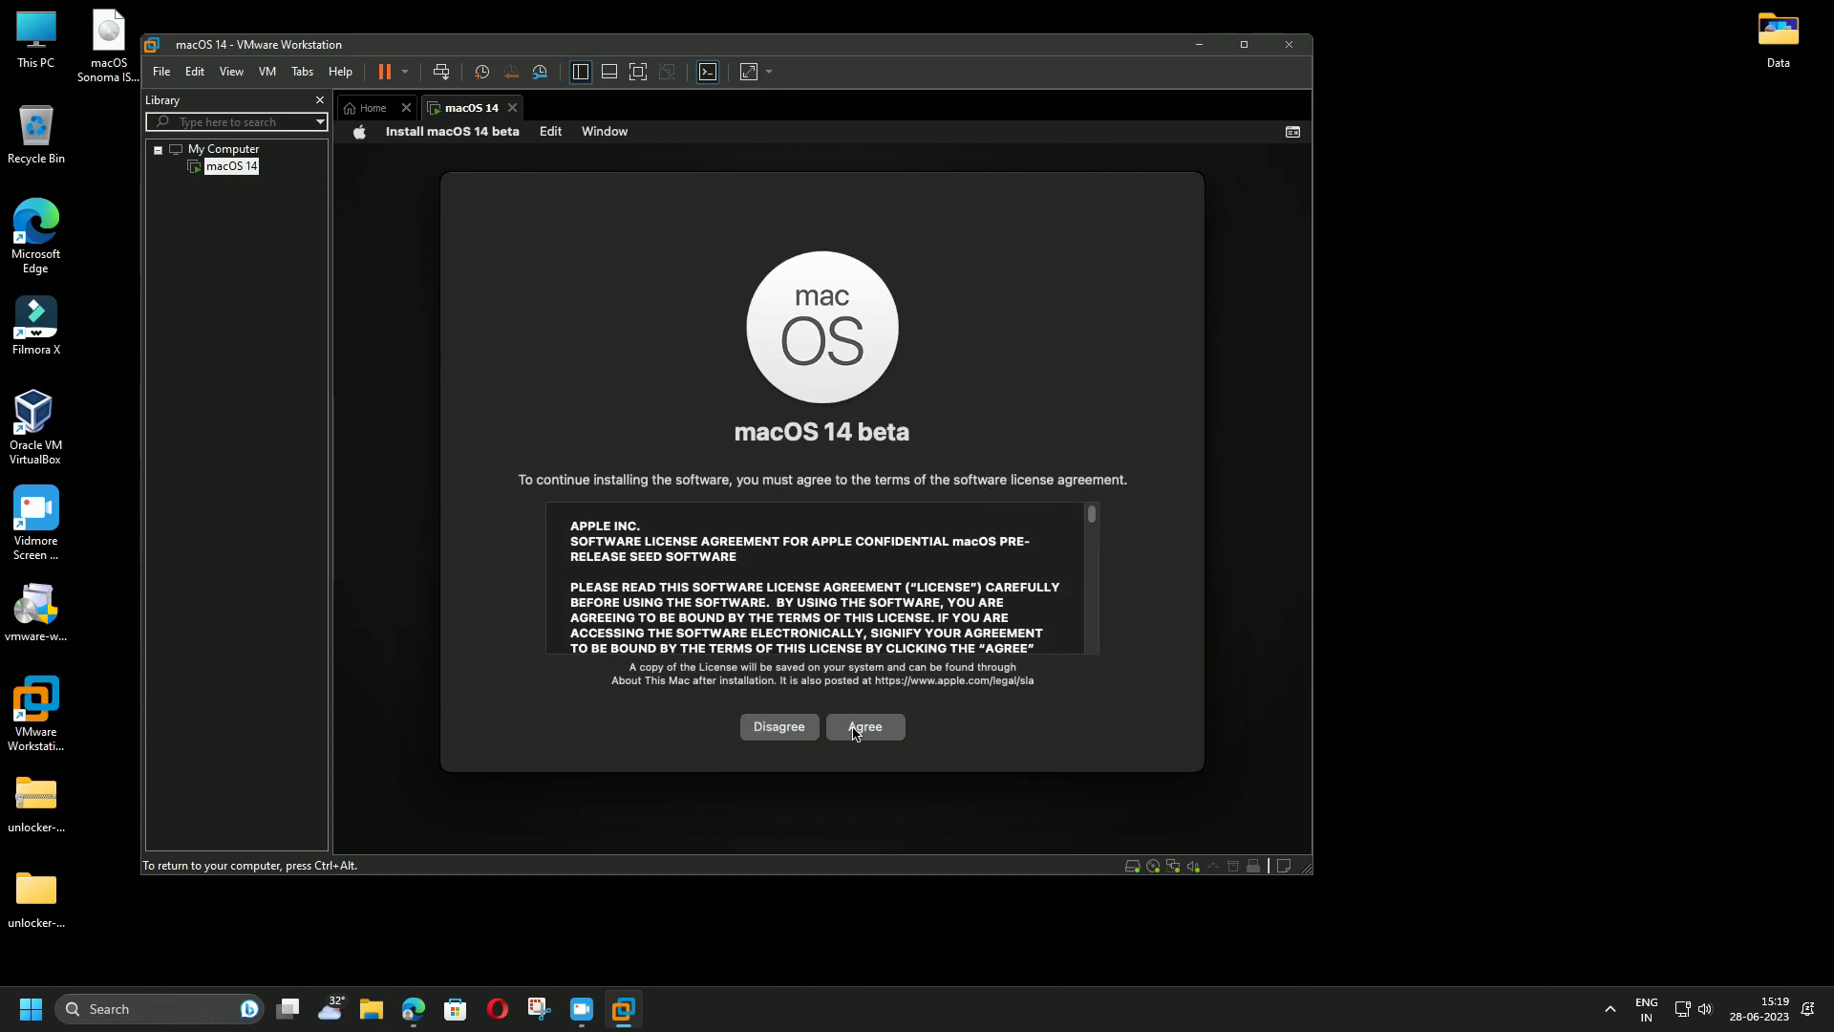
click(857, 728)
click(862, 553)
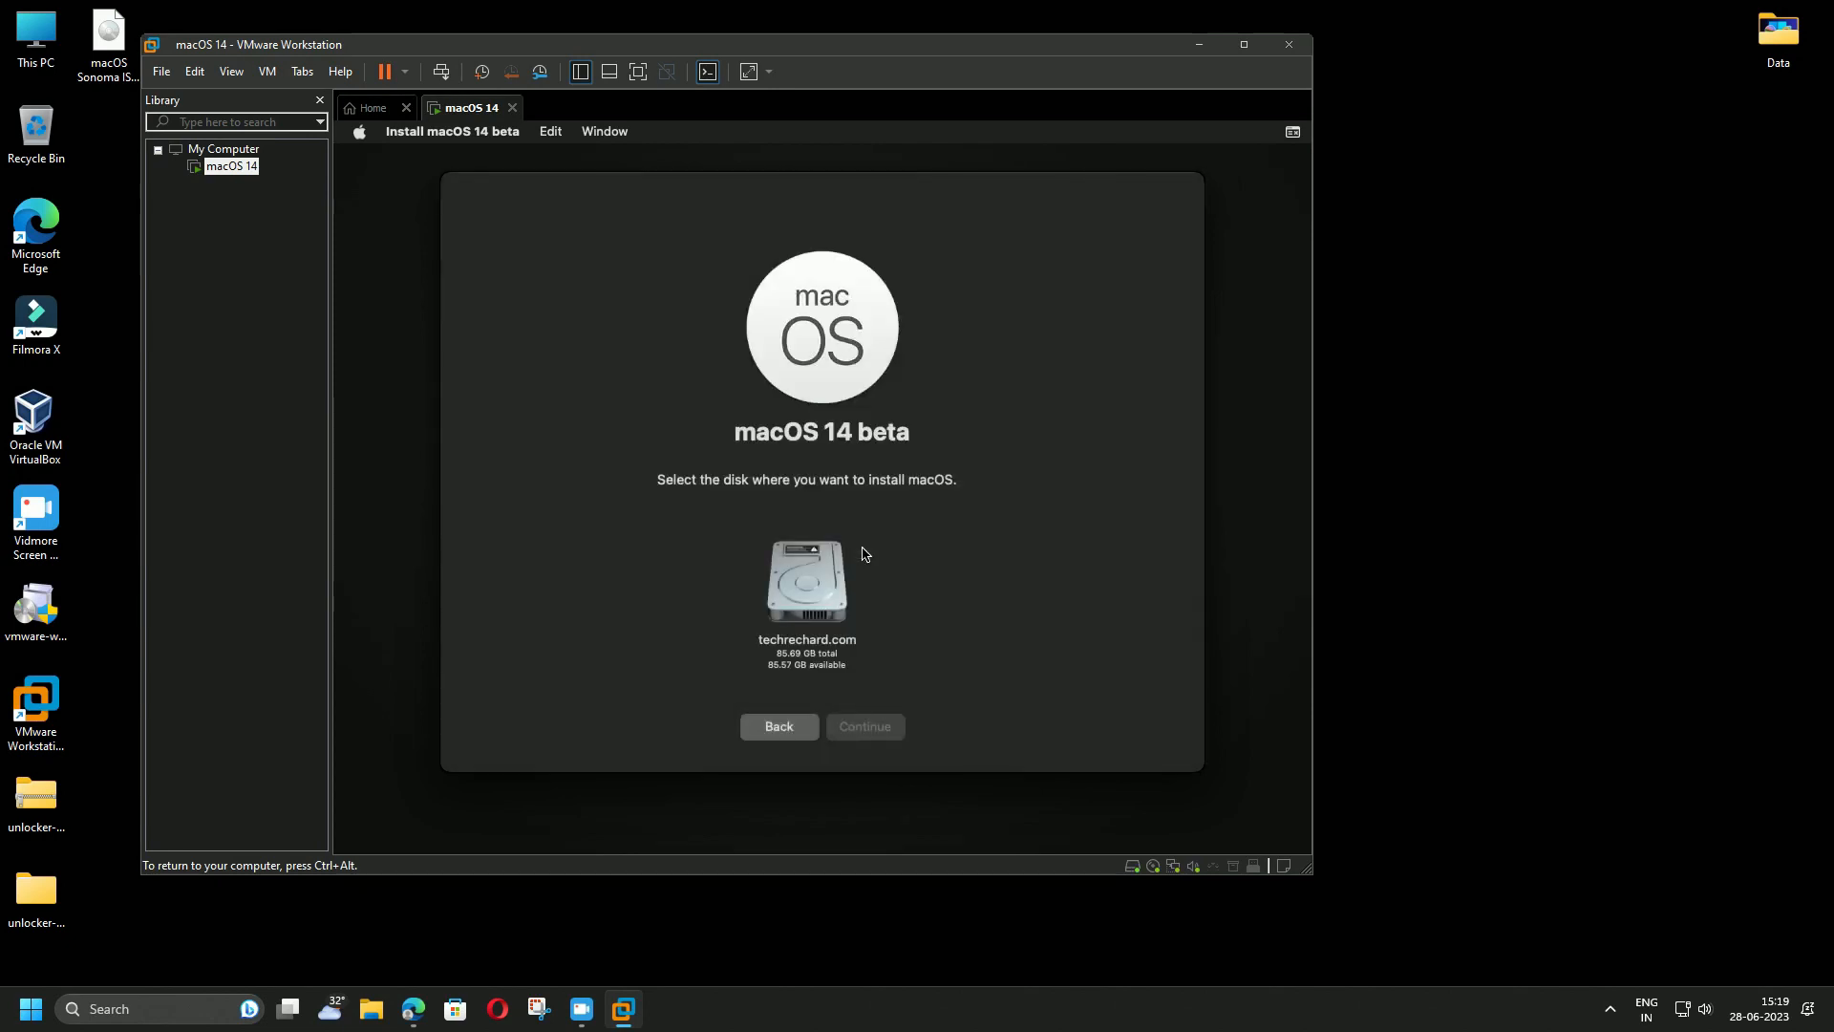
click(839, 609)
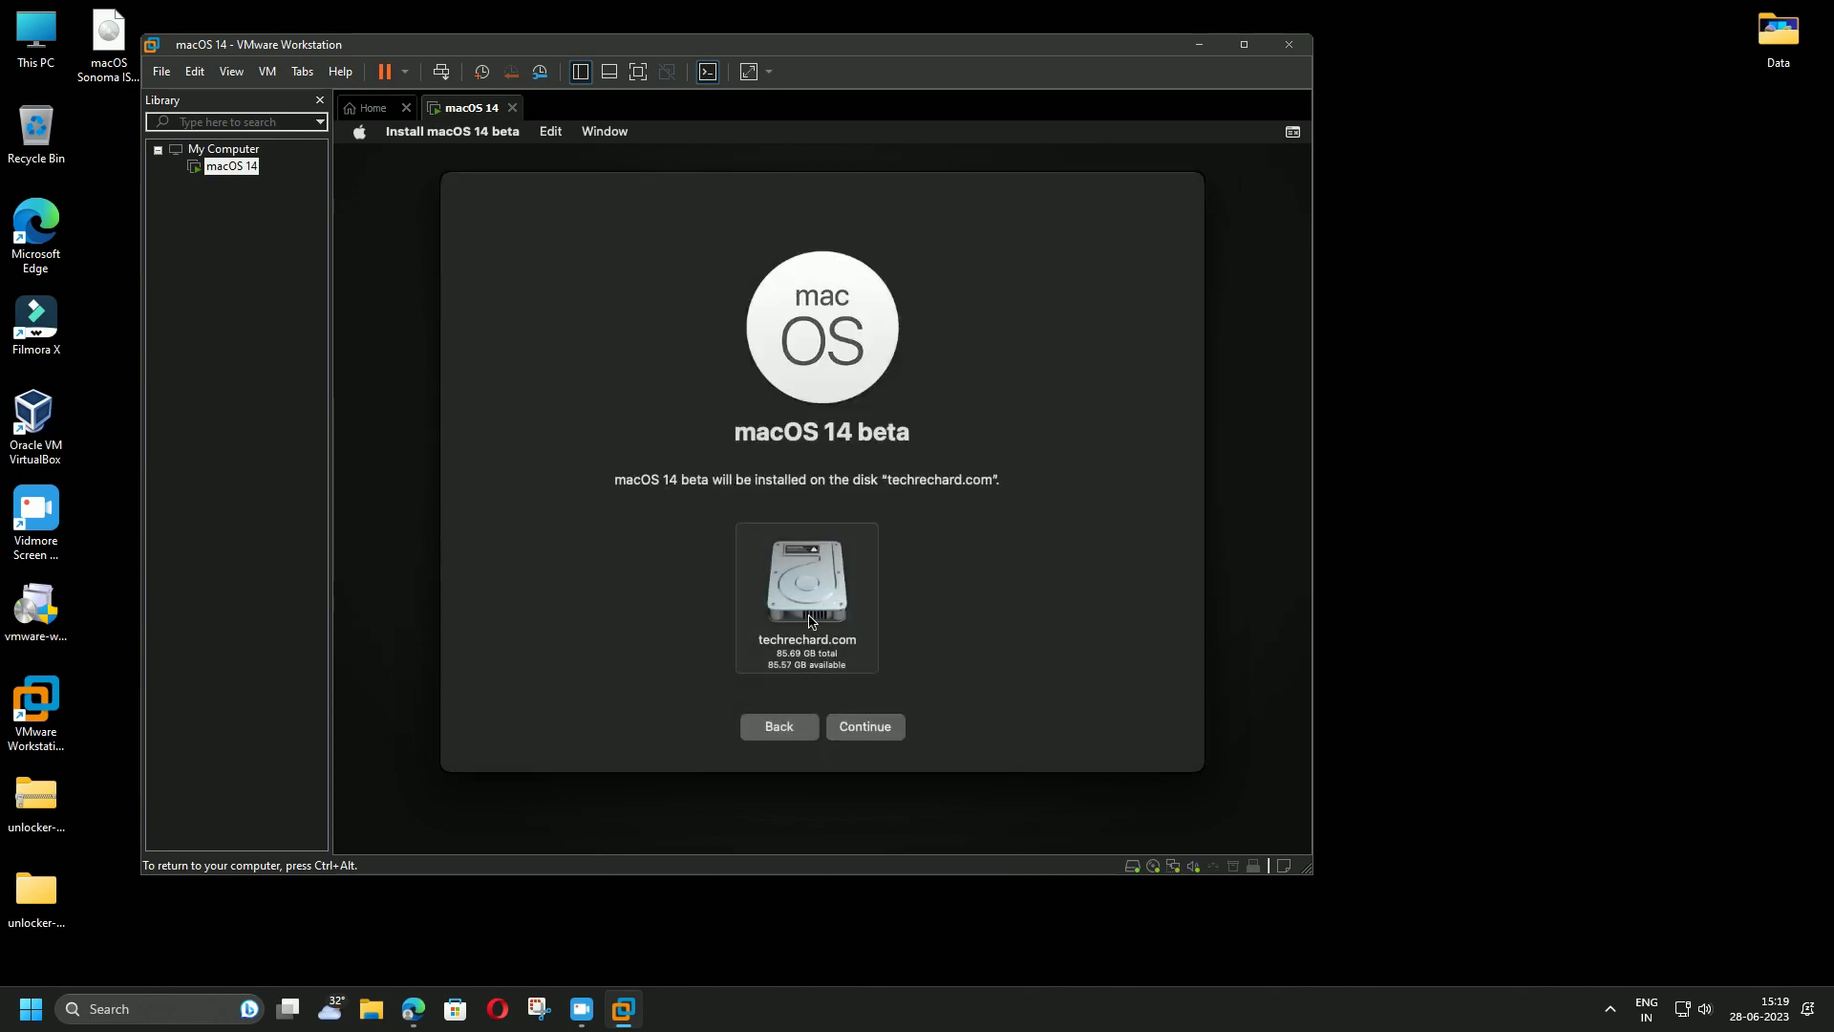
click(887, 731)
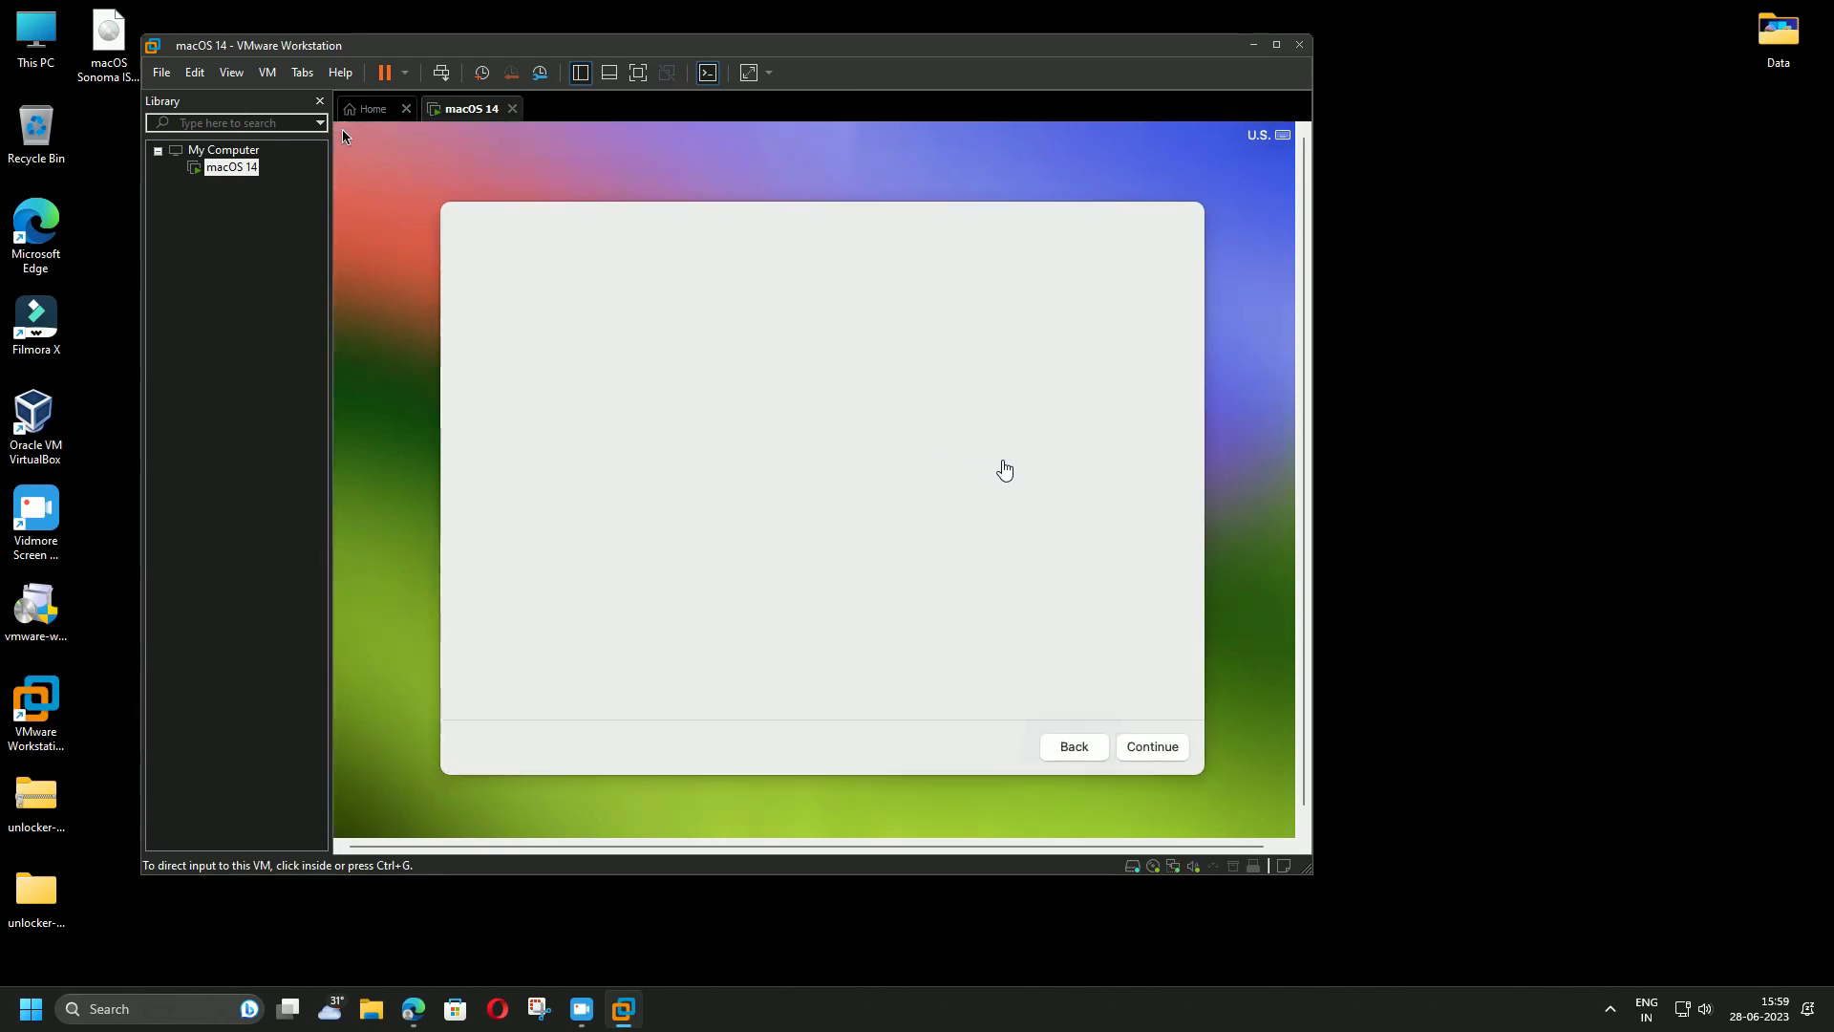
Select India as the country or region in the macOS setup assistant
click(398, 475)
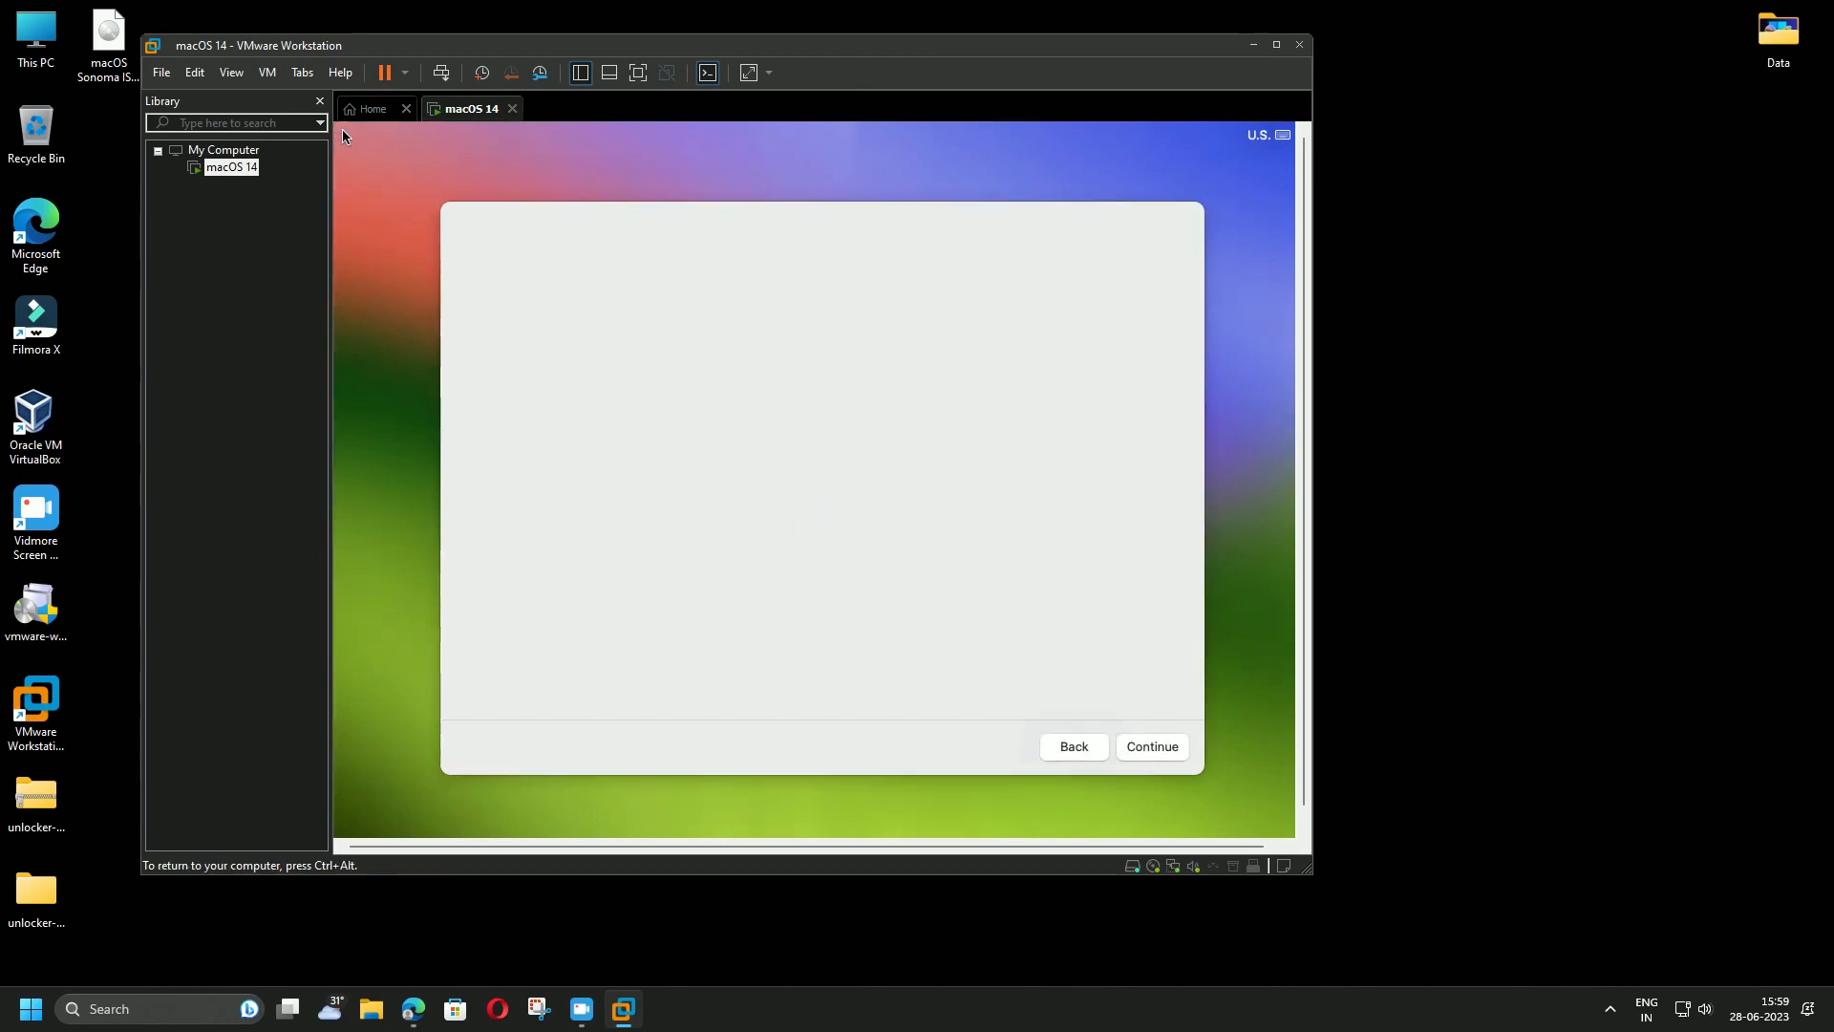
key(ctrl+alt)
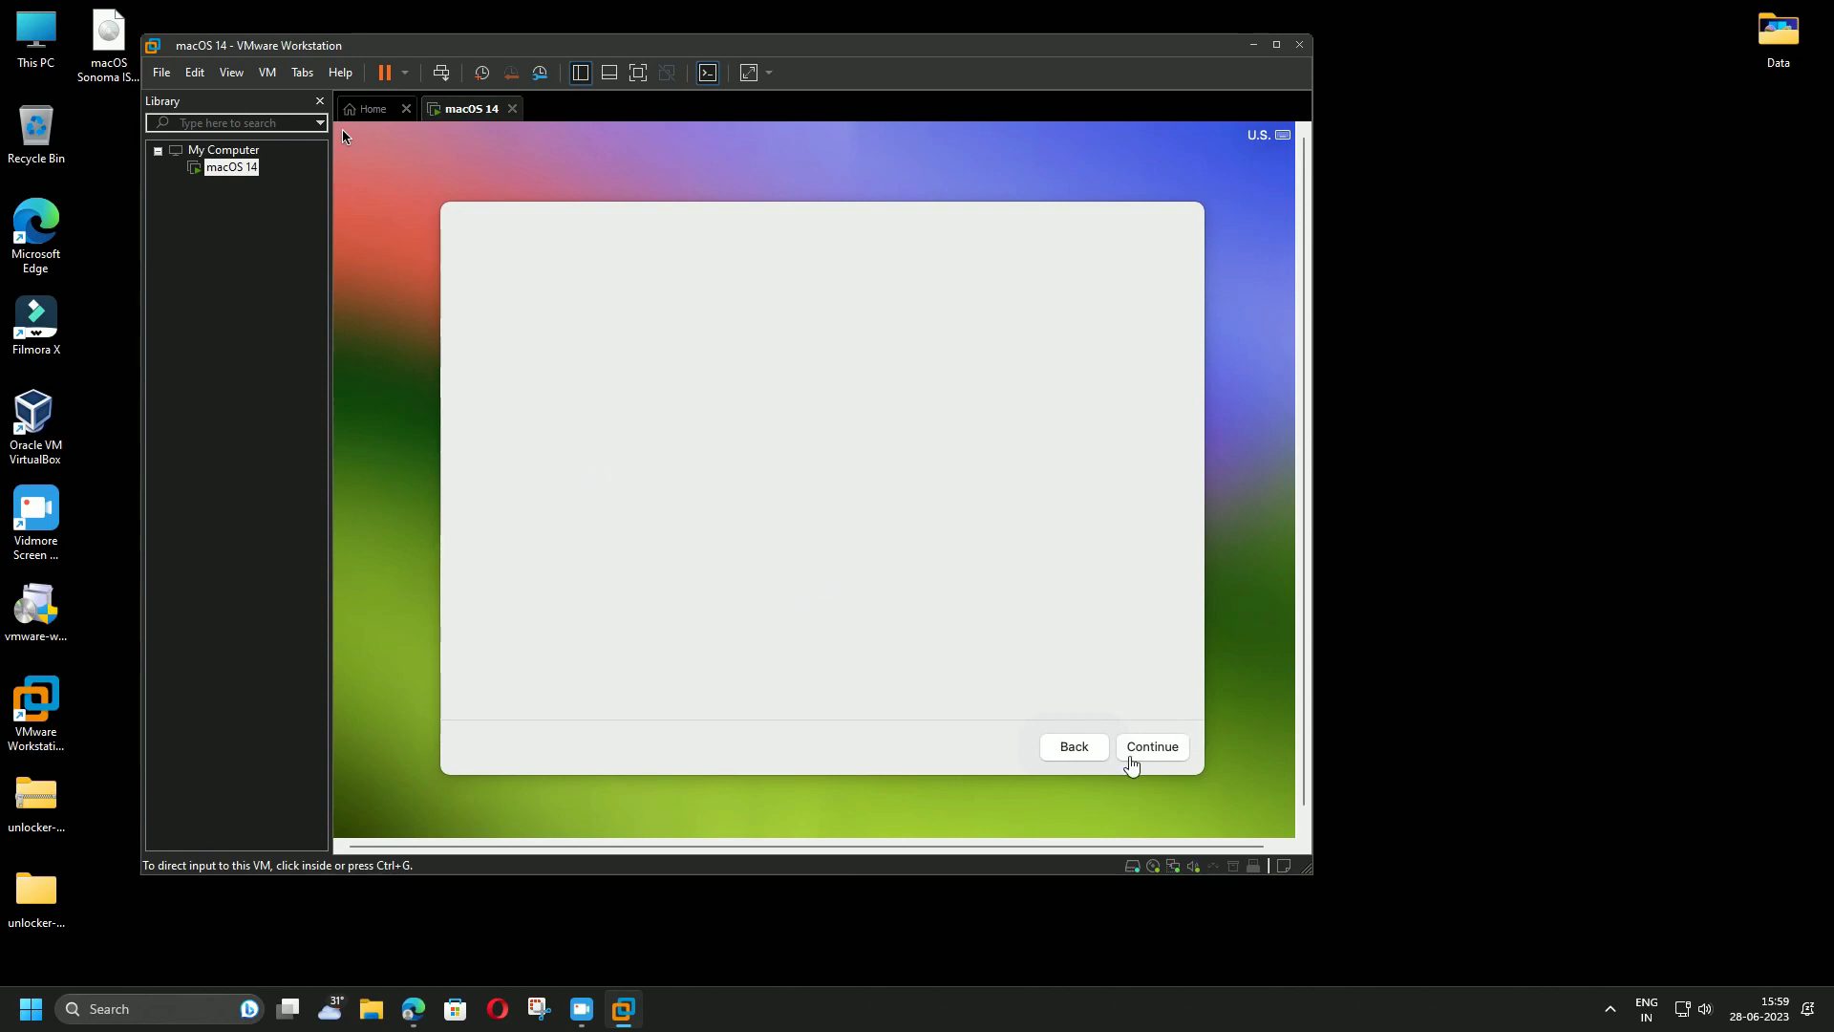
click(805, 550)
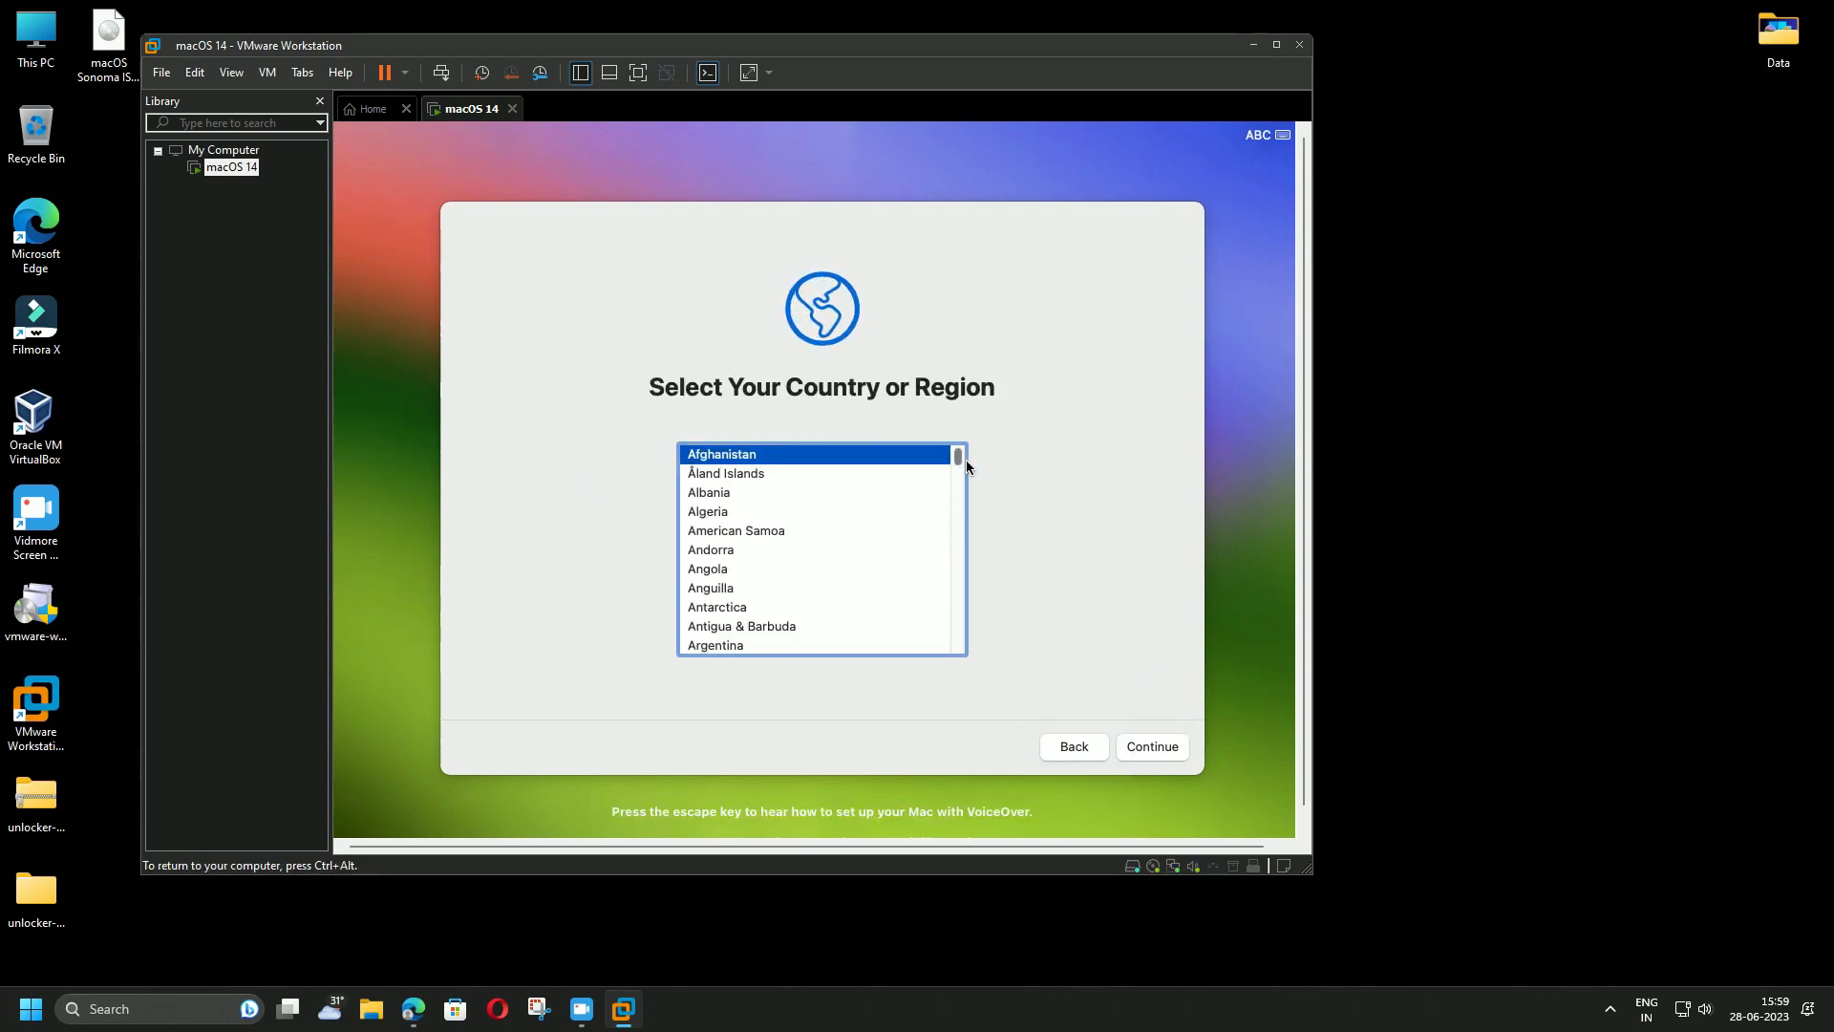
drag(959, 461, 959, 470)
drag(963, 486, 970, 543)
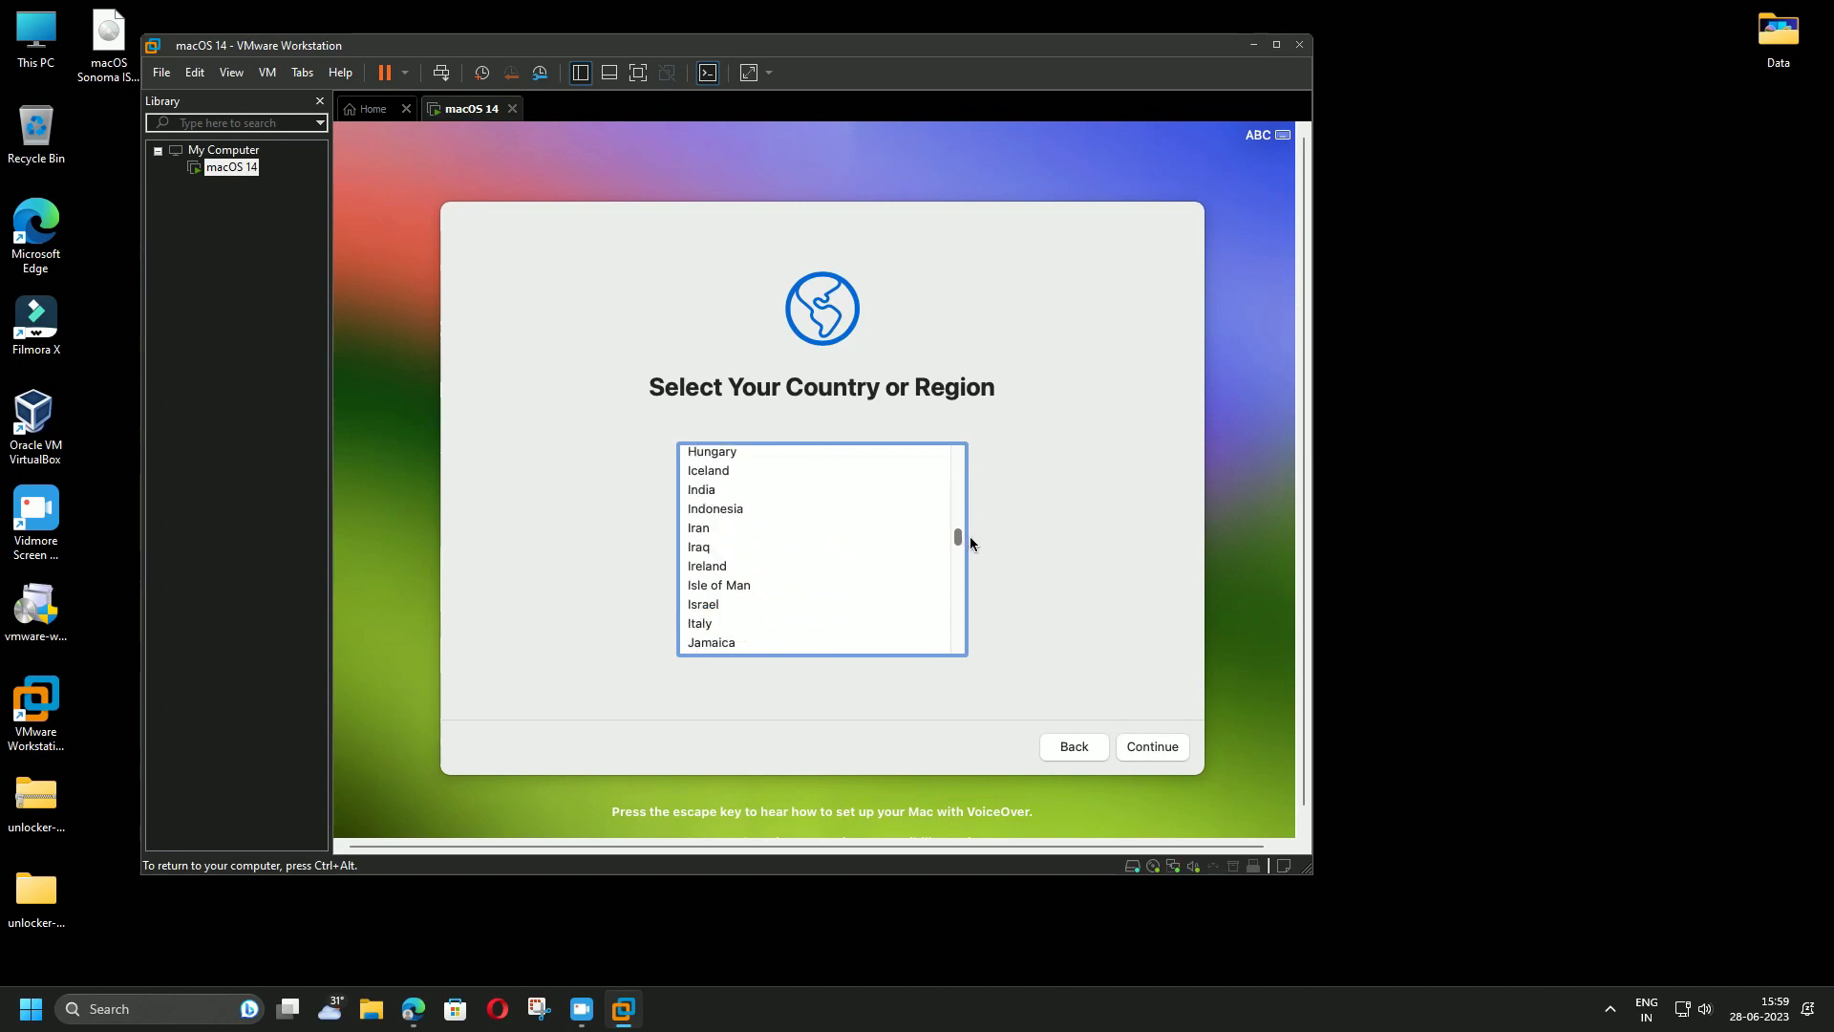
click(703, 489)
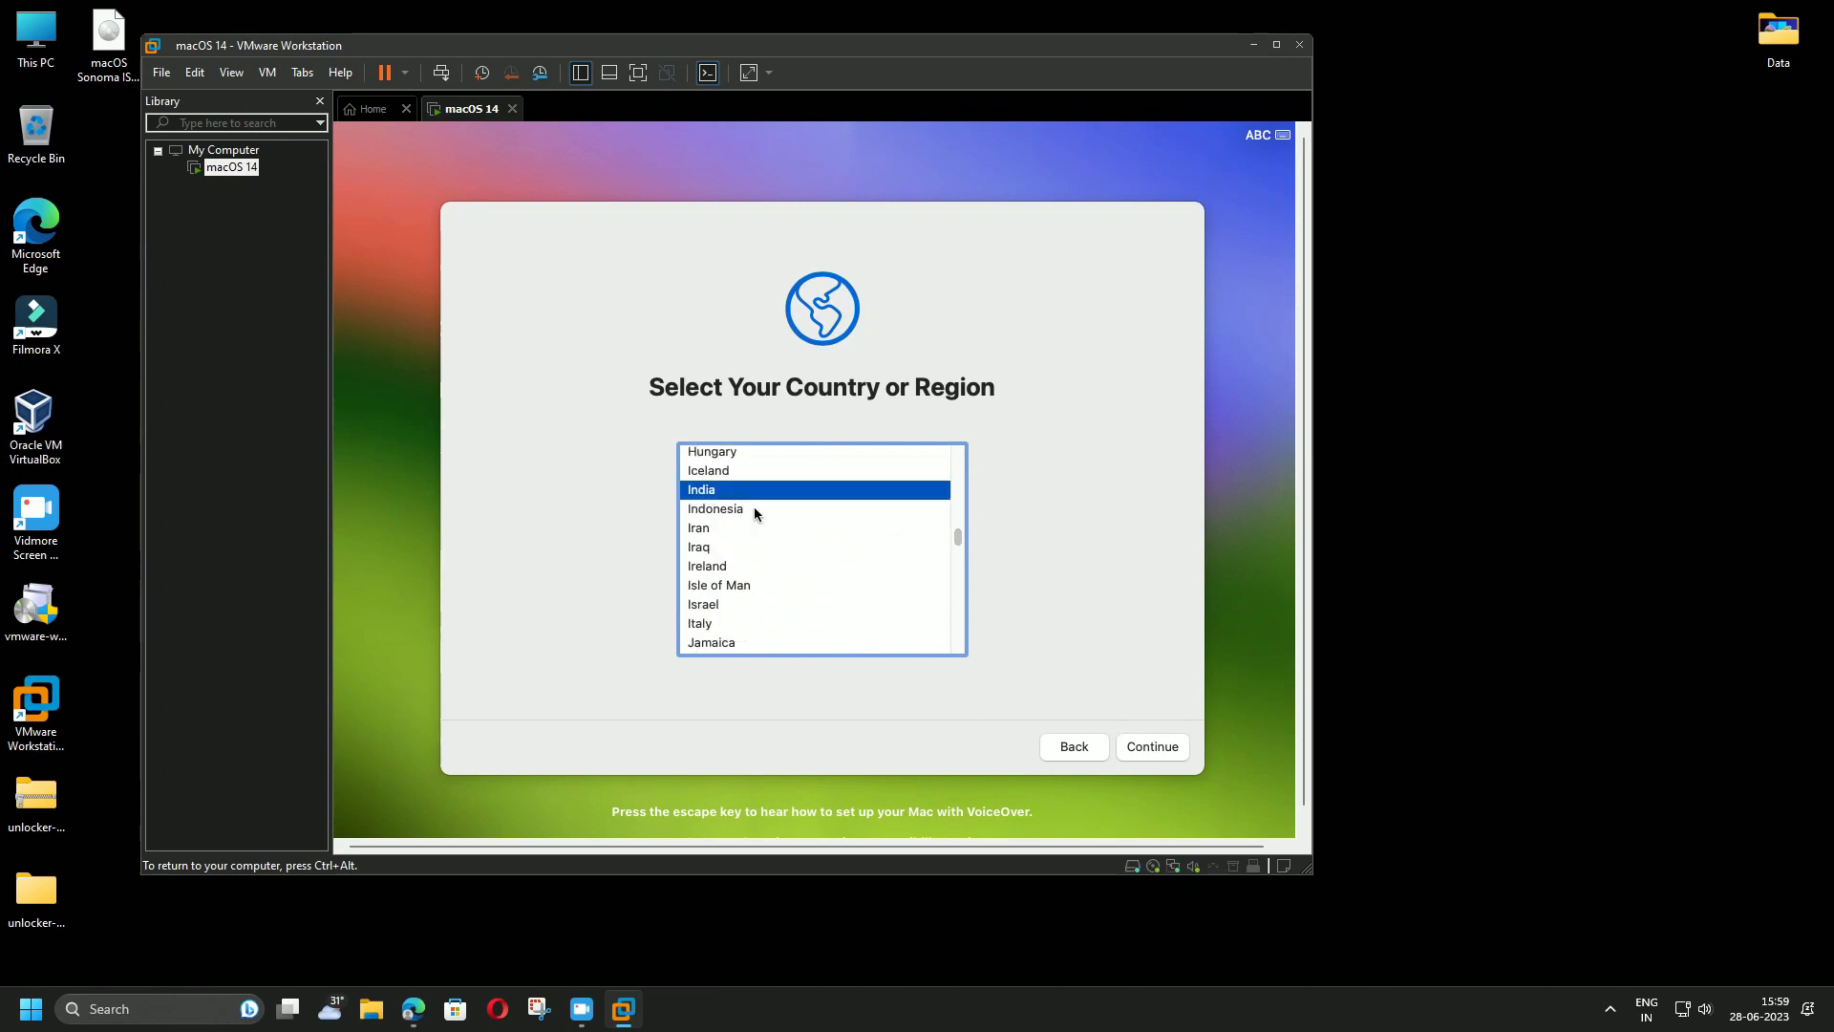
click(1159, 749)
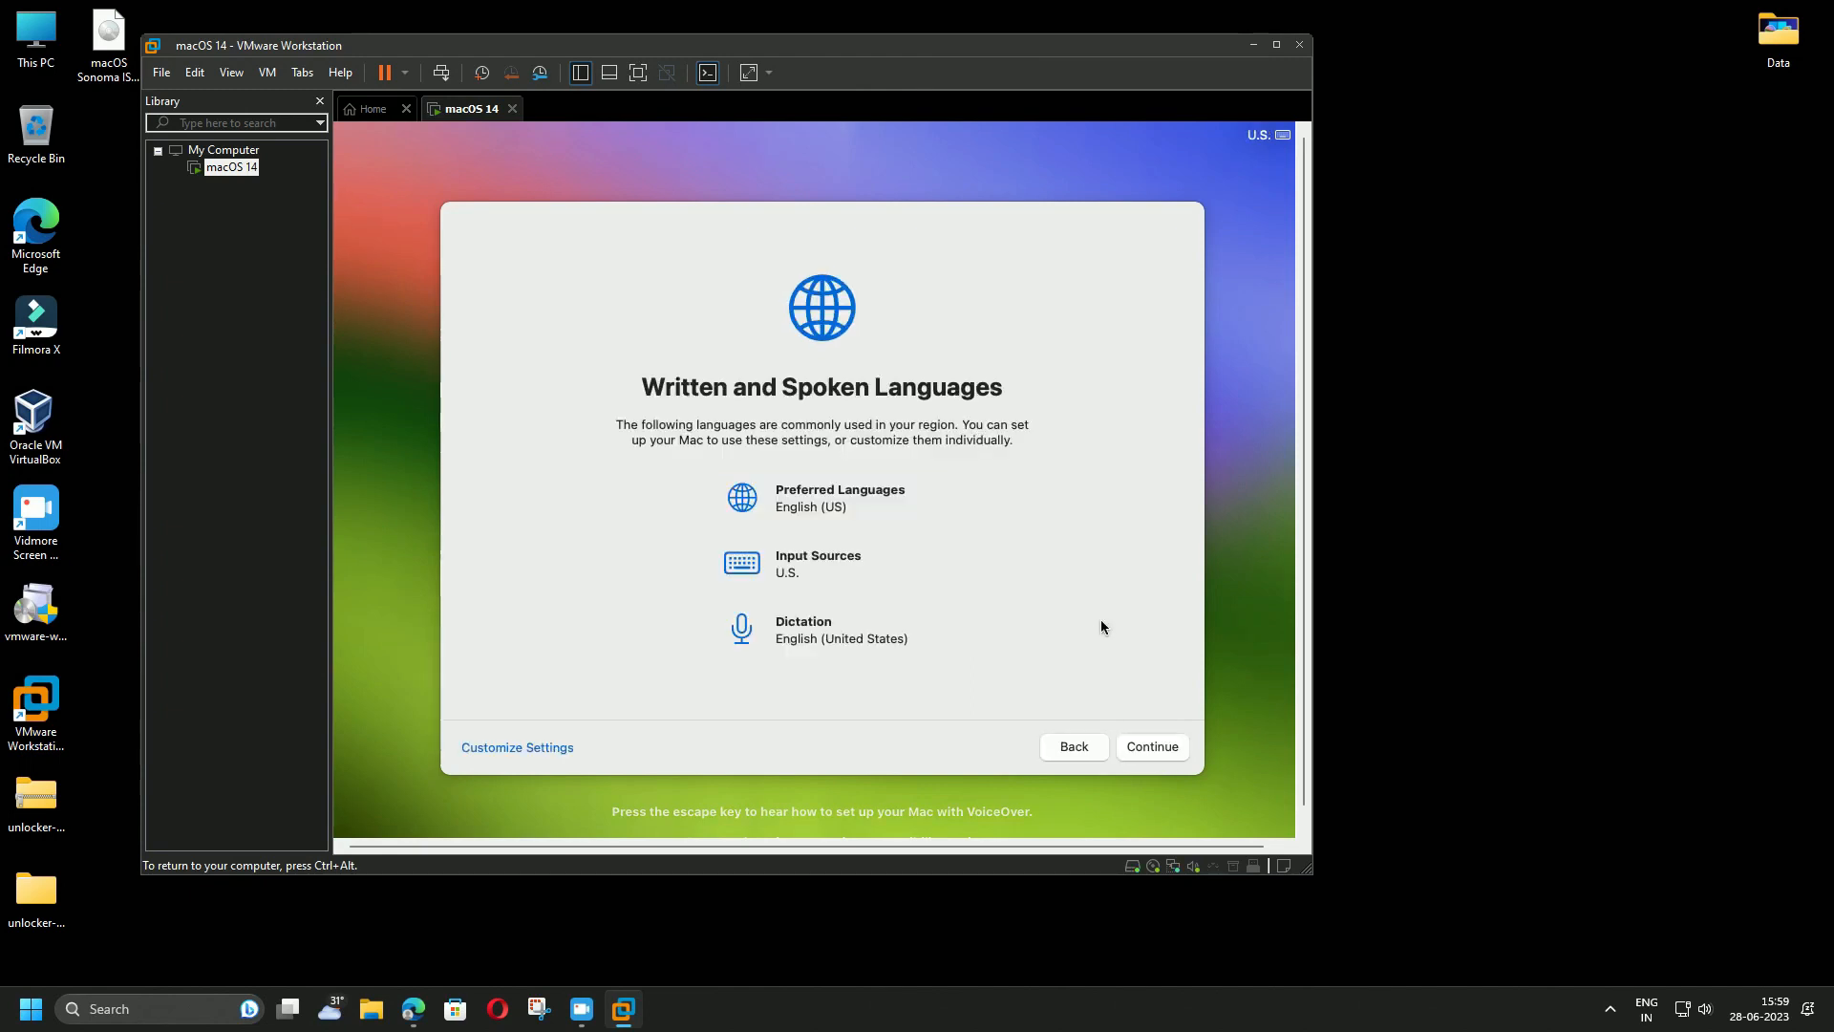
Accept the language settings, skip Accessibility and privacy, and decline migrating from another Mac
click(1161, 751)
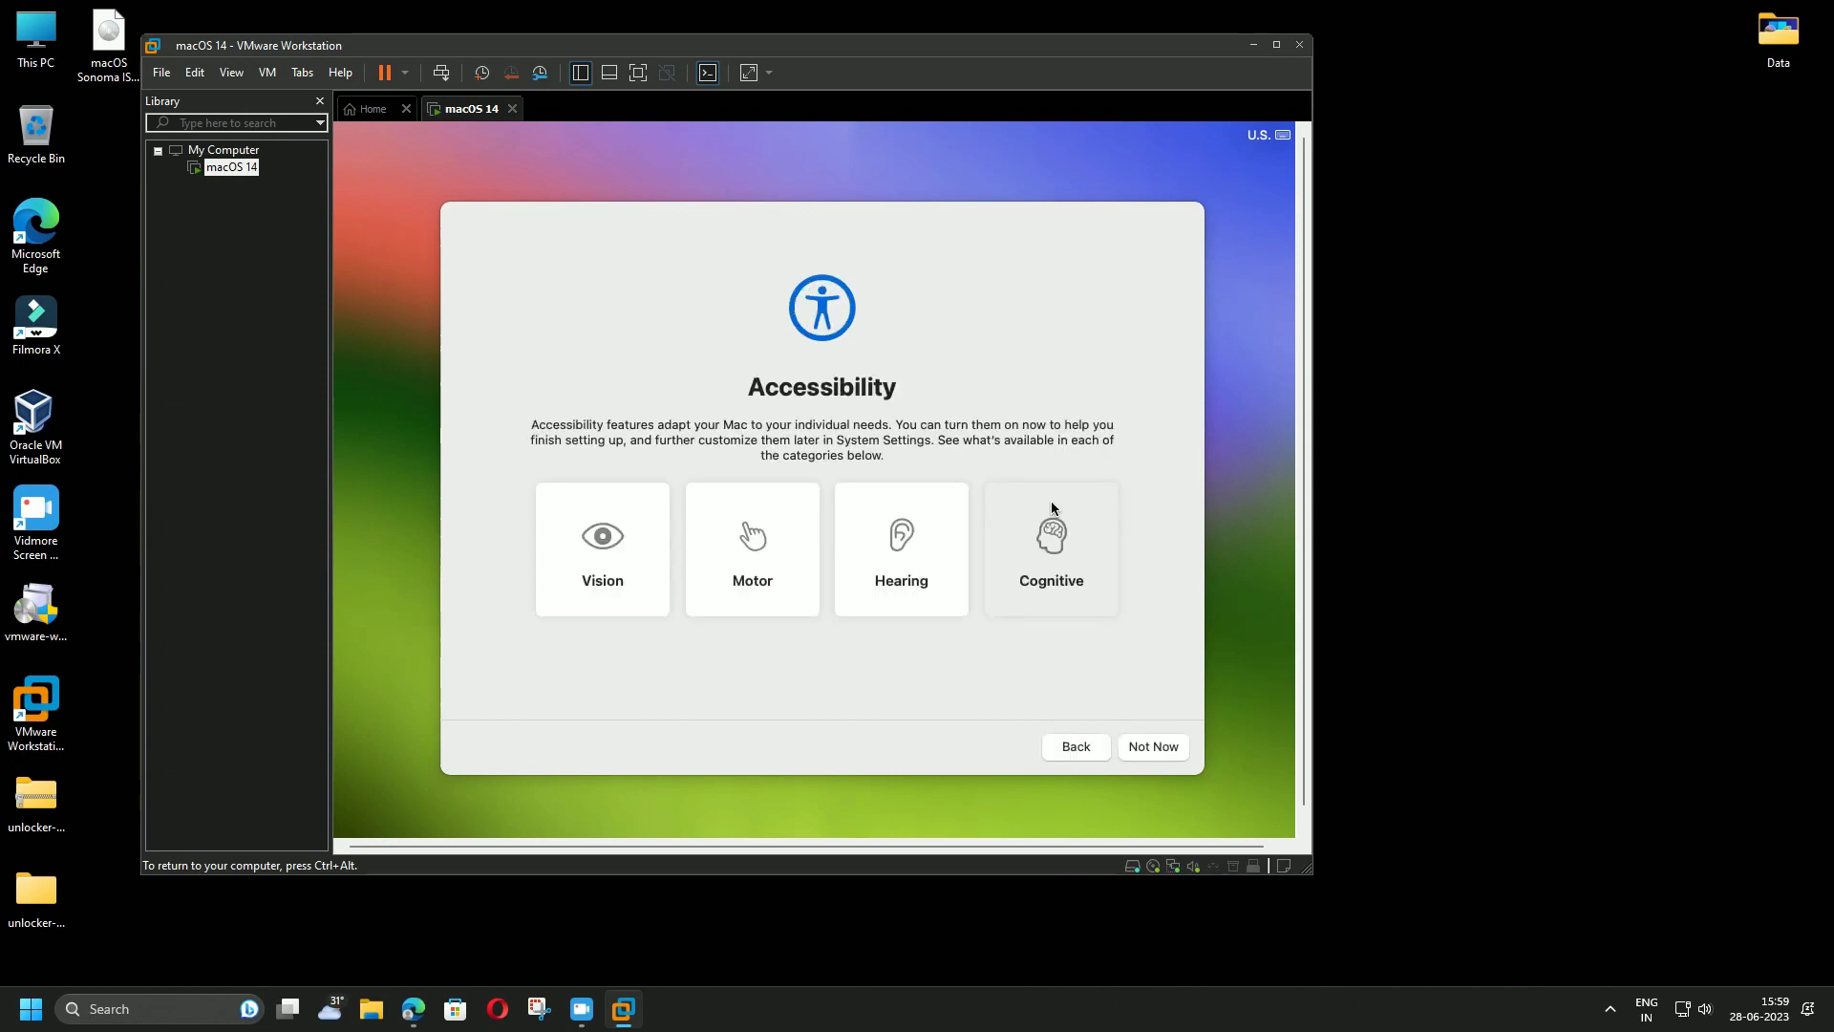
click(1151, 747)
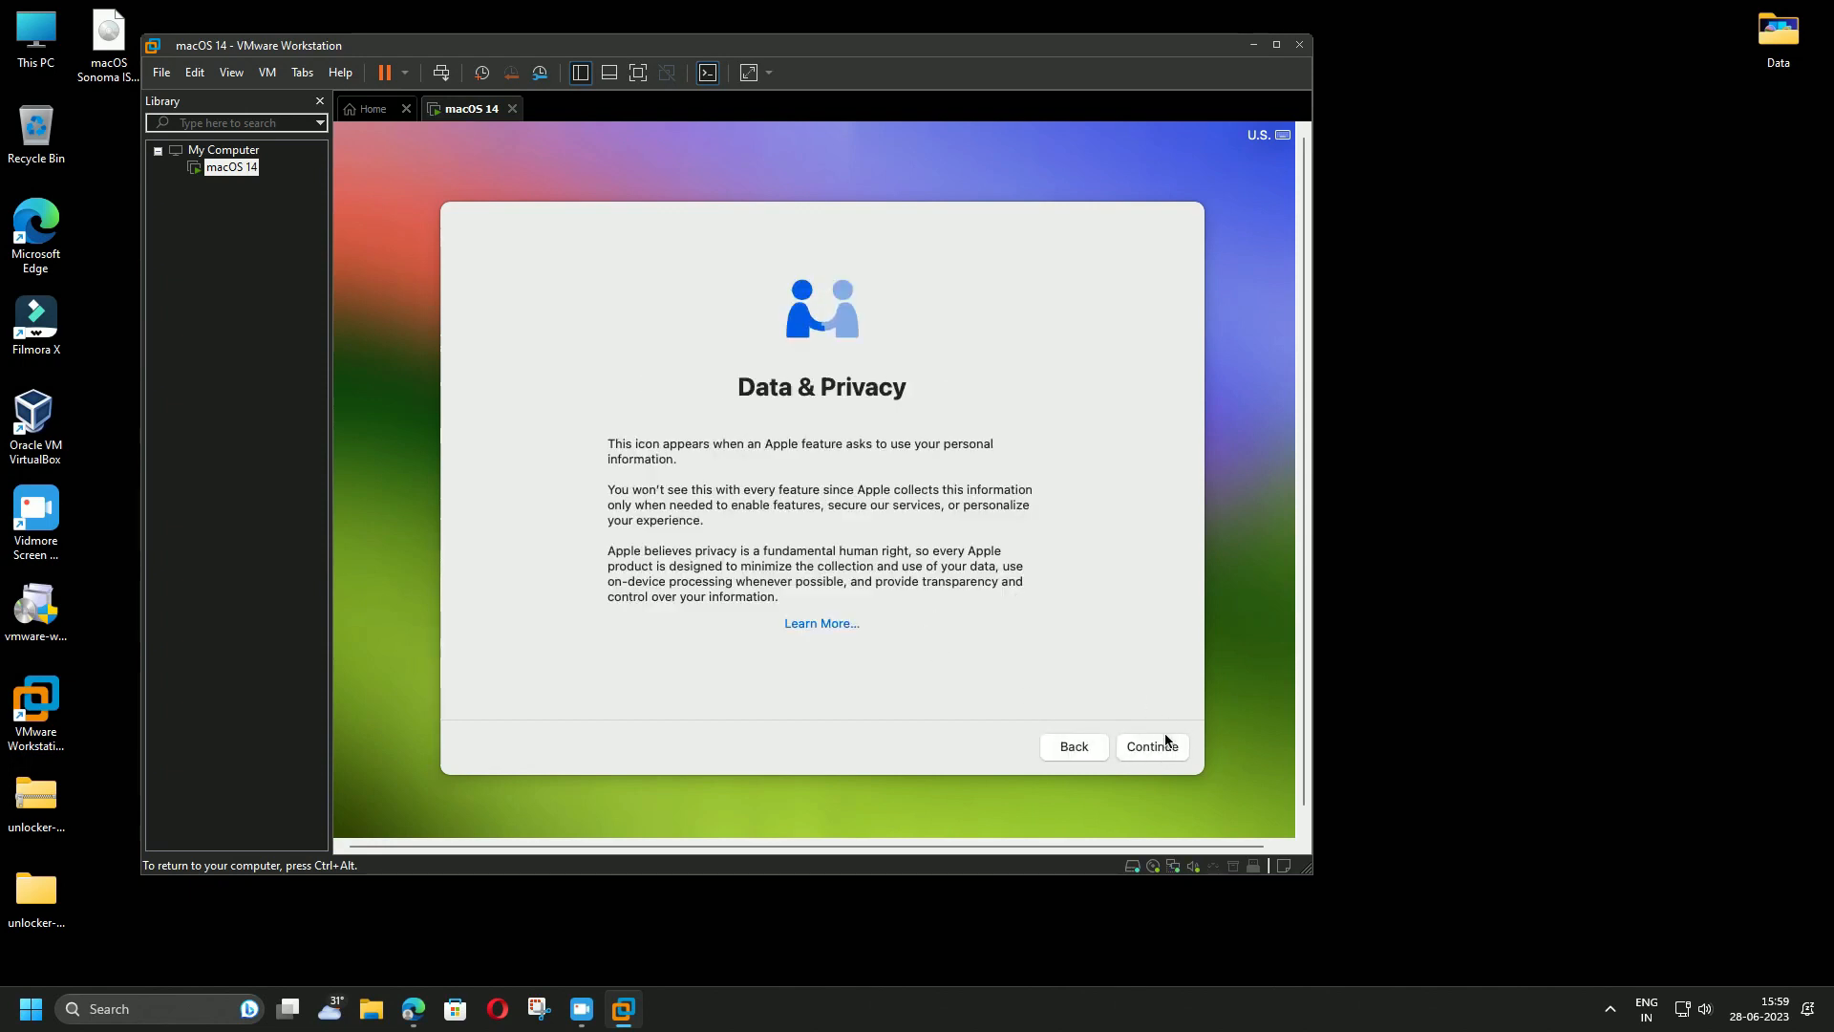
click(1161, 745)
click(478, 748)
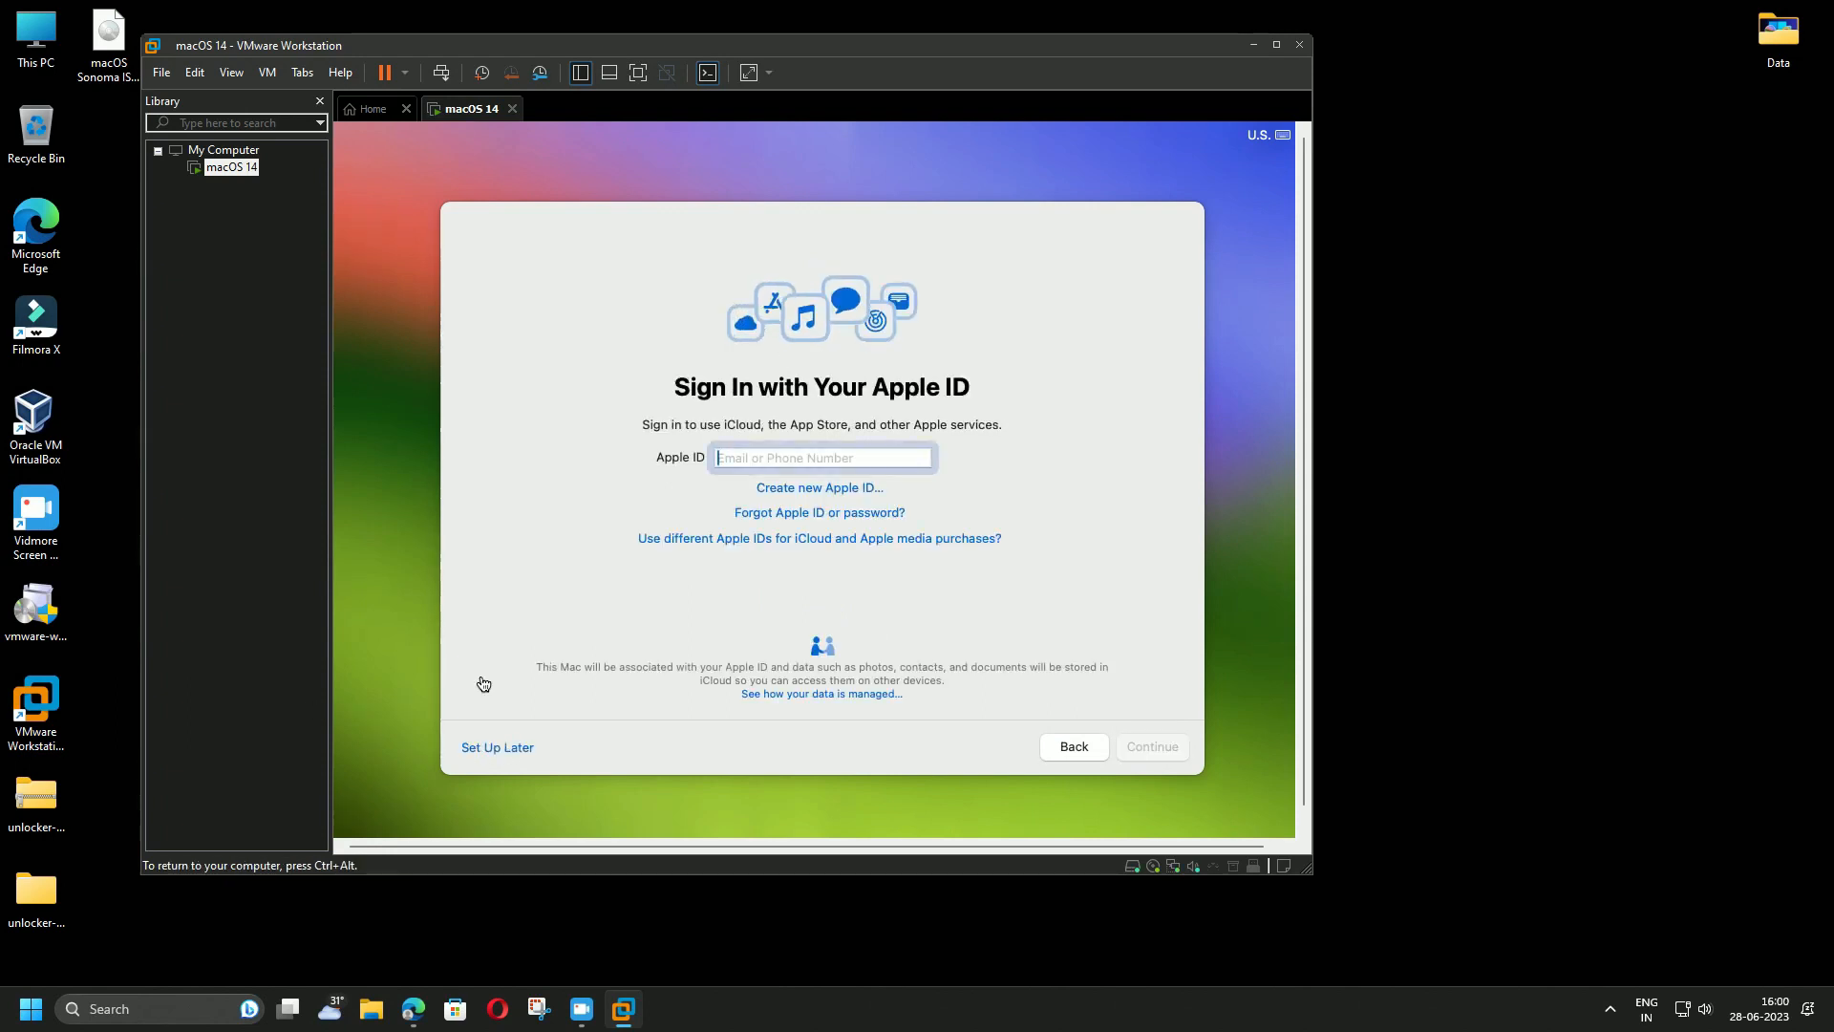
Skip Apple ID sign-in and agree to the macOS software license terms
click(503, 749)
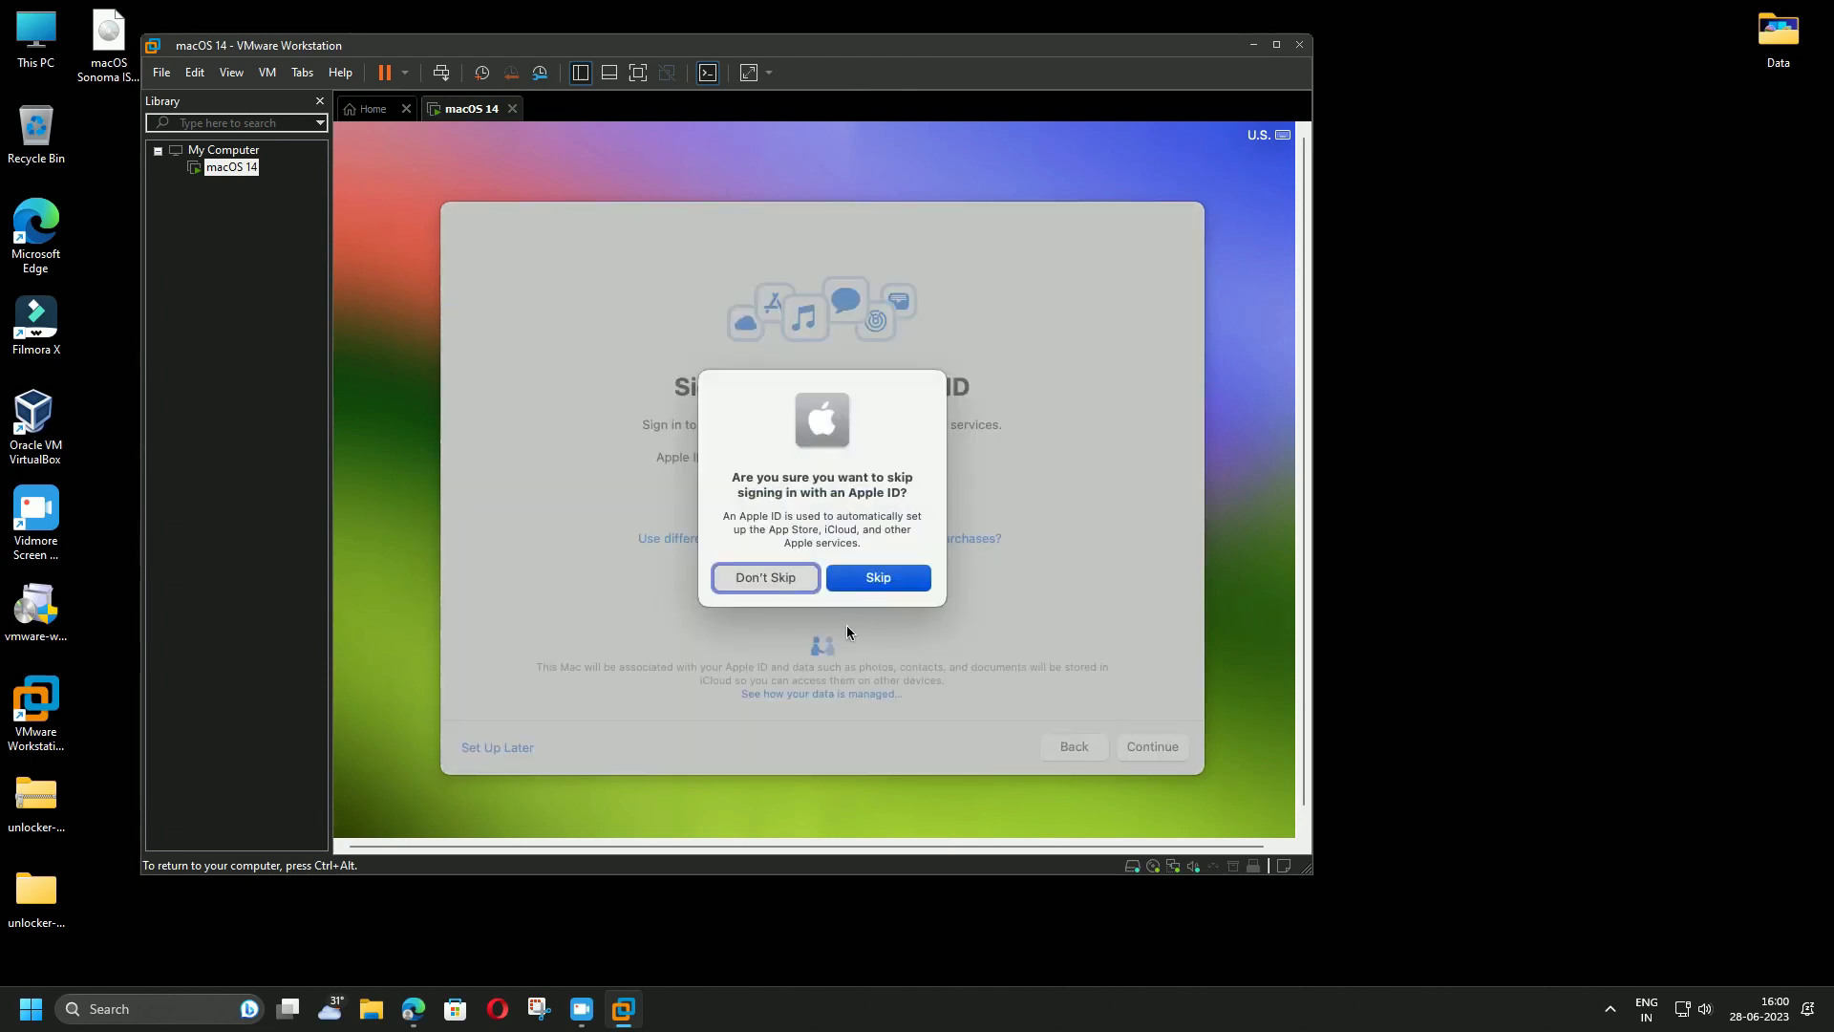
click(859, 584)
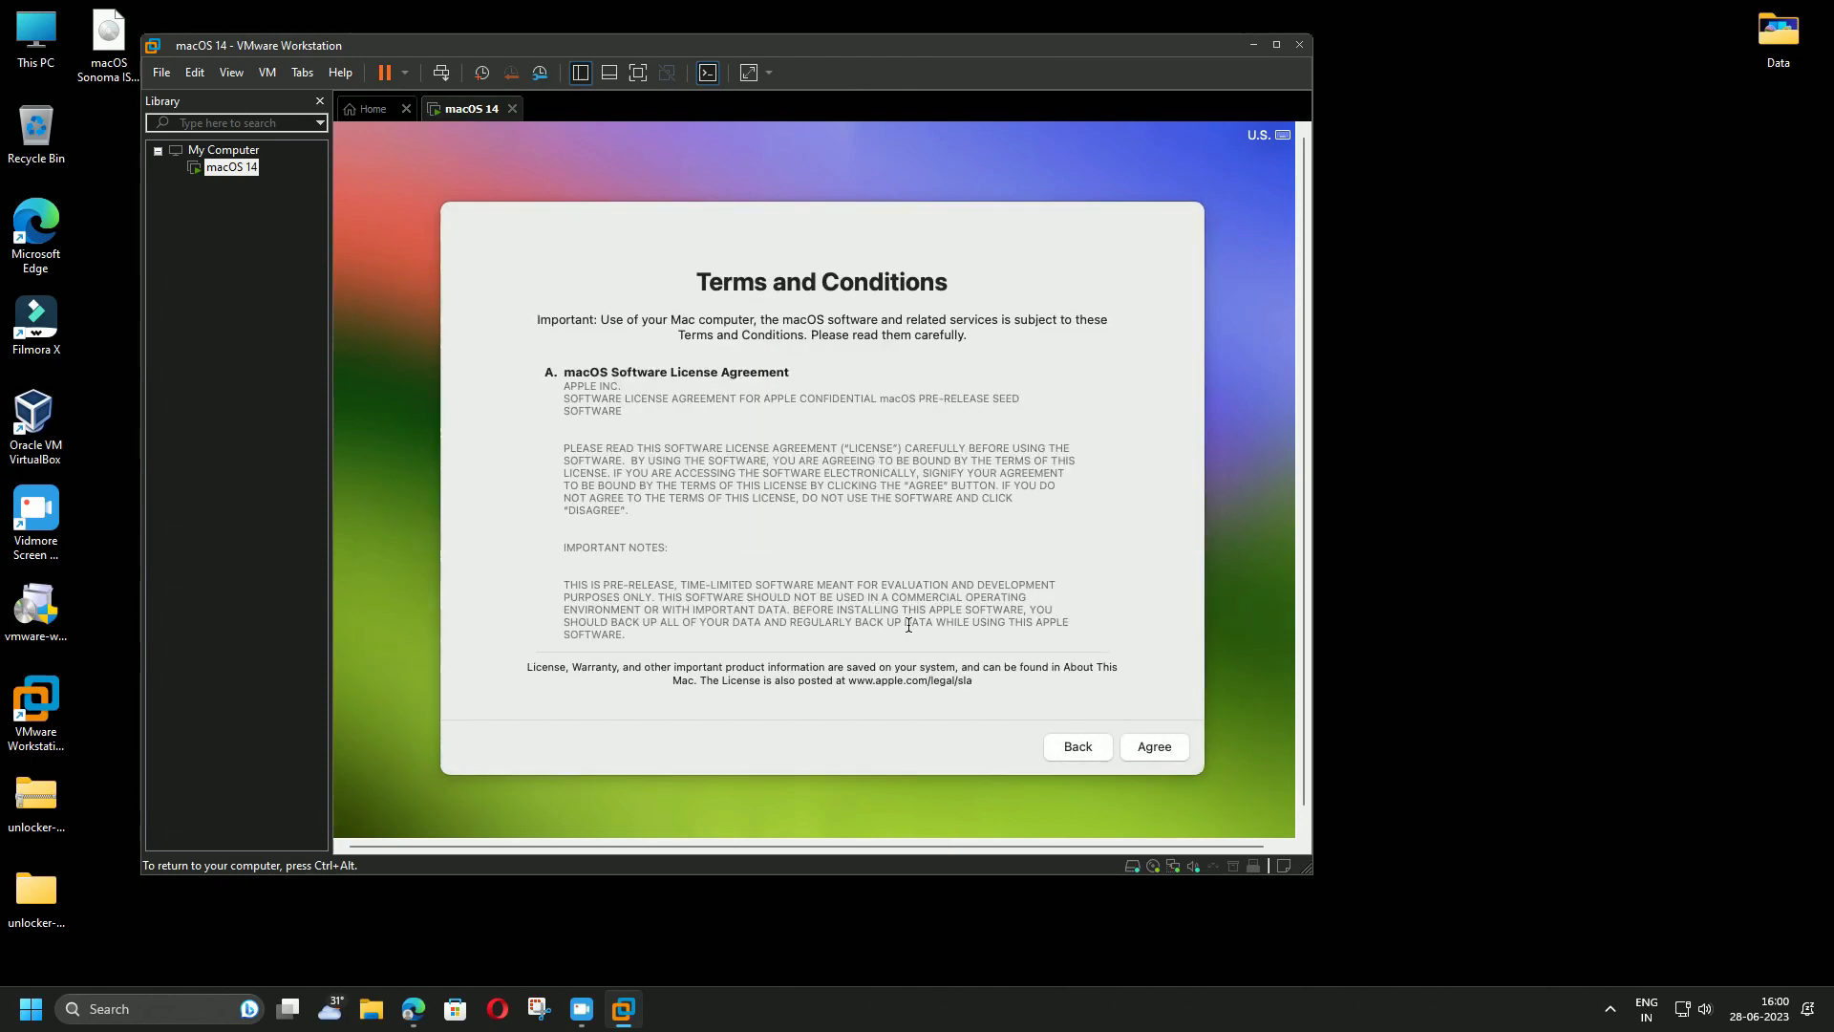
click(1158, 753)
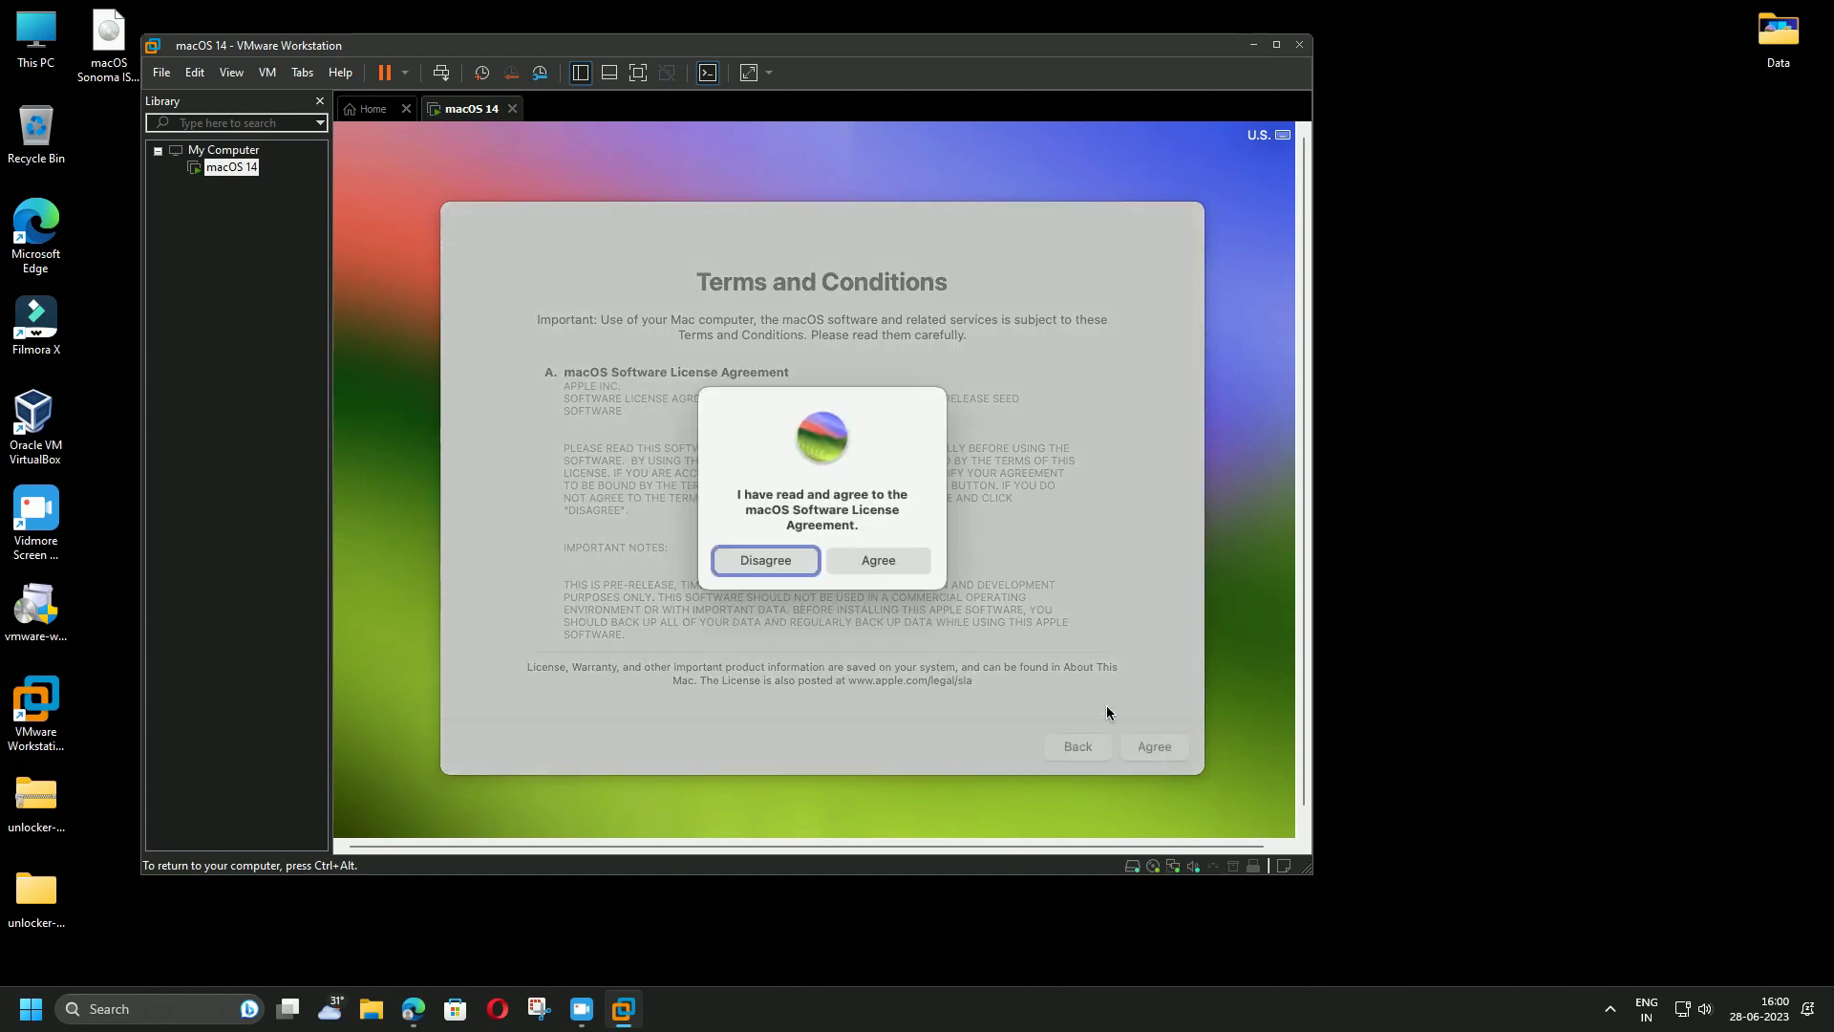
click(896, 563)
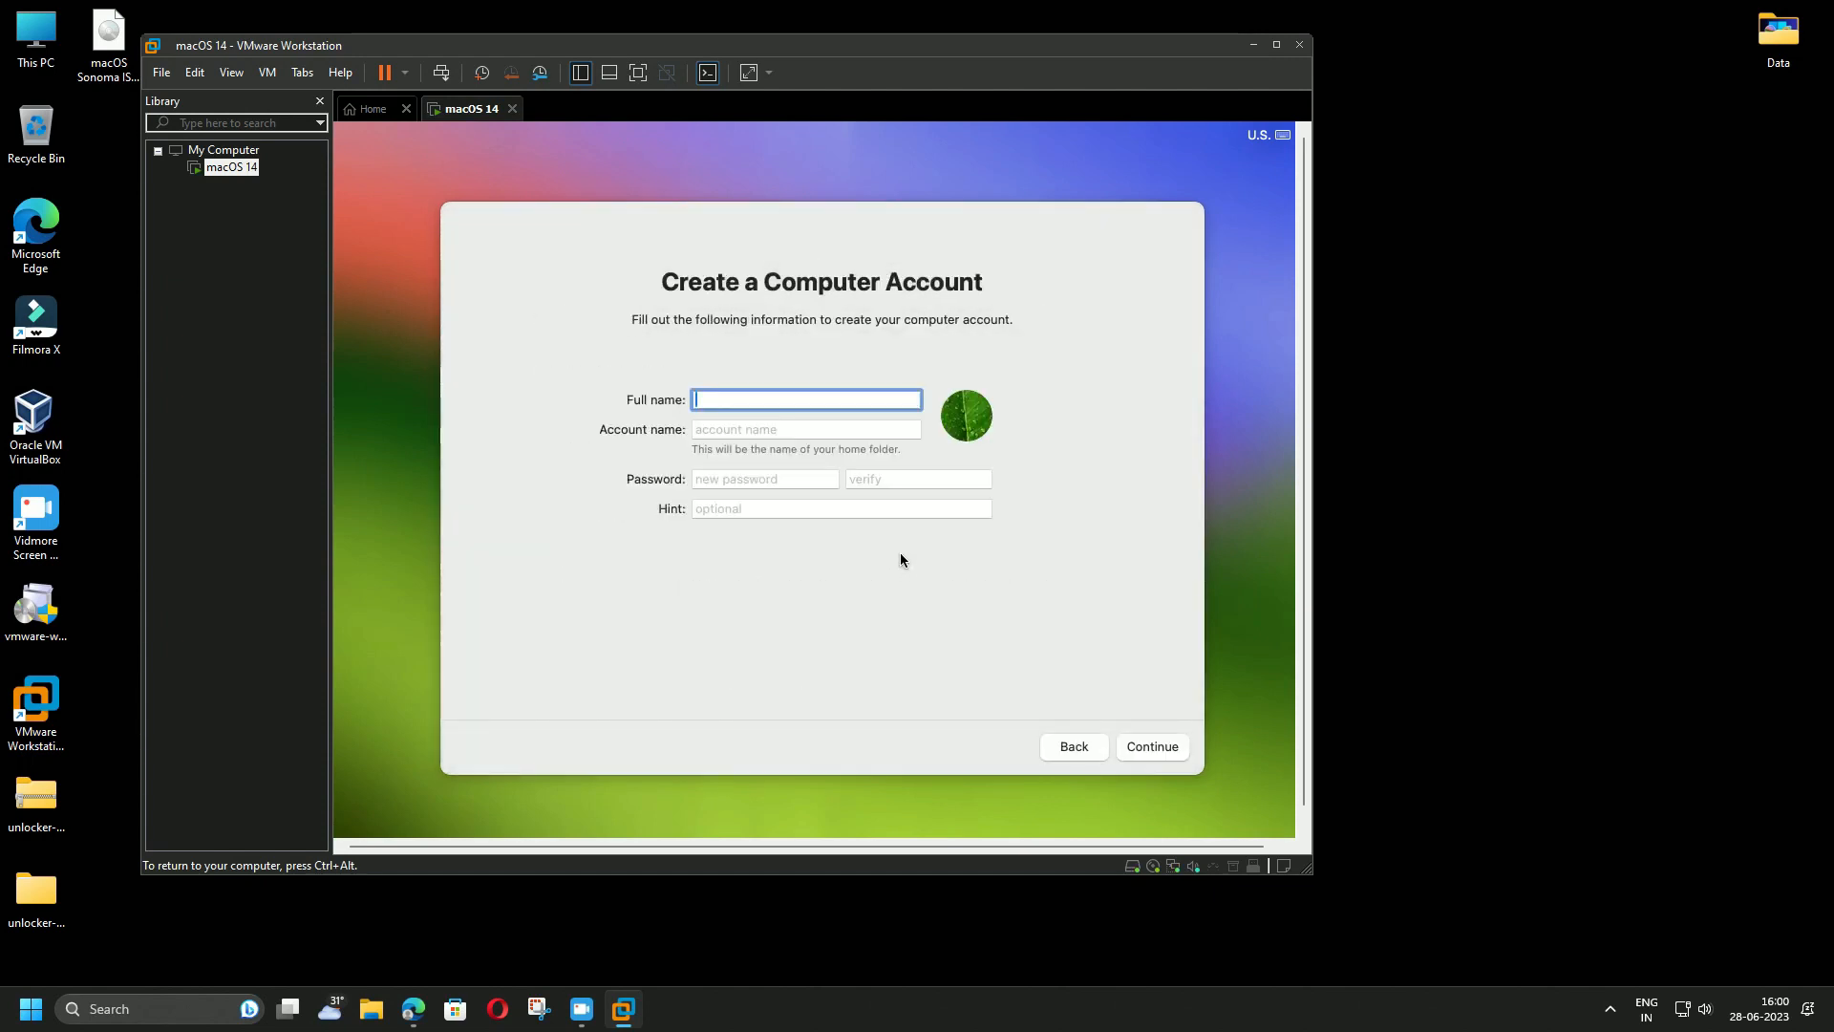
Enter the full name, account name, password twice and hint 'website', then create the account
text(Vaibhav Gupta)
key(Tab)
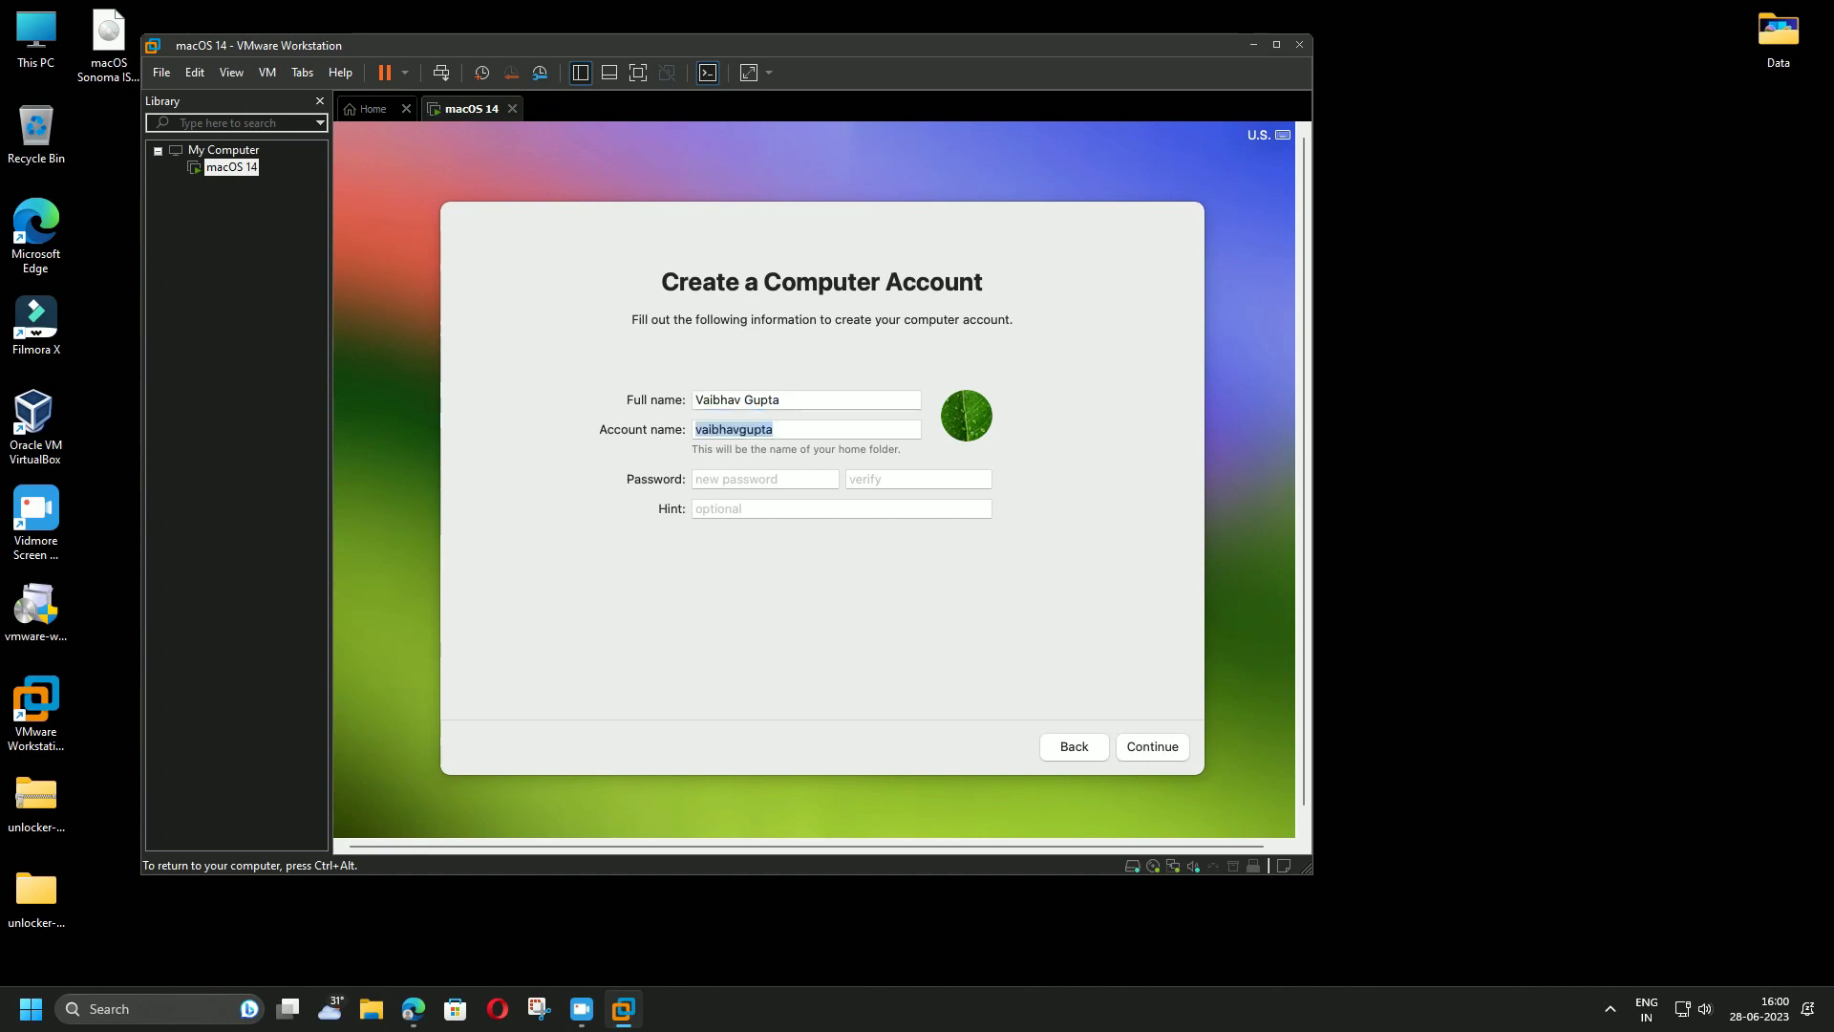
text(techrechard.com)
key(Tab)
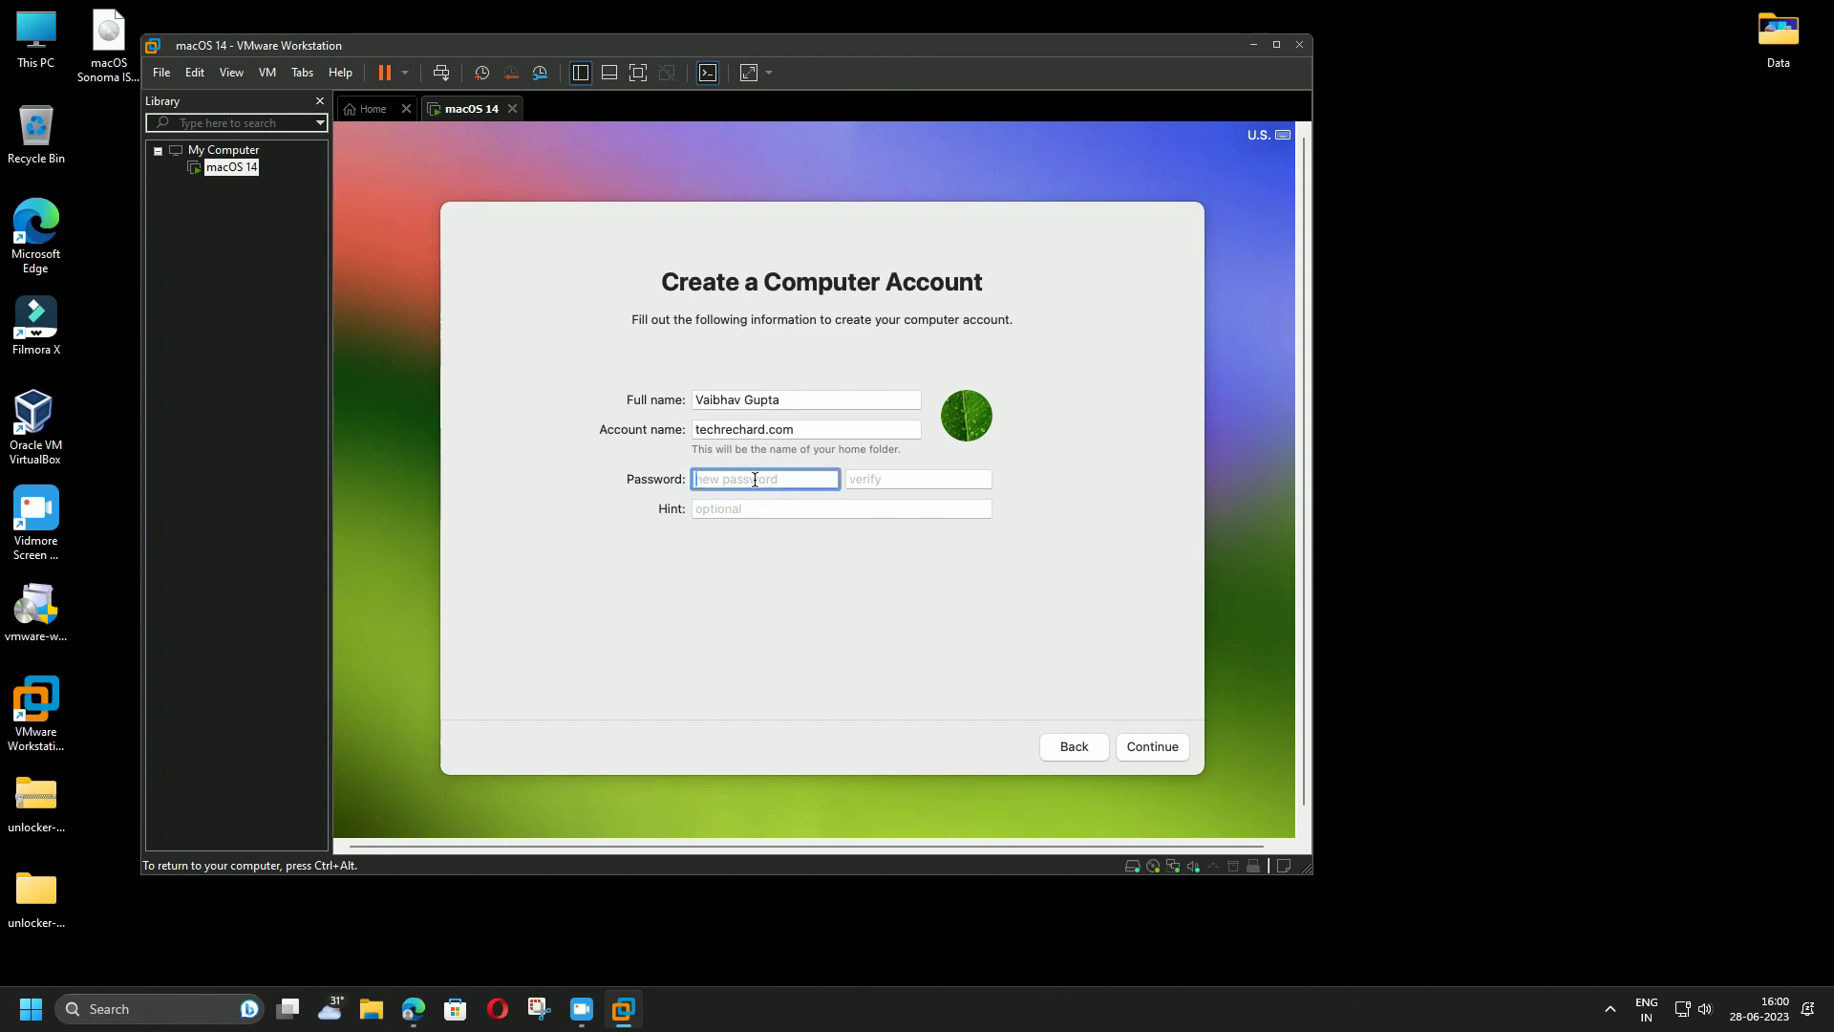
text(••••••••••)
key(Tab)
text(••••••••••••••)
key(Tab)
text(website)
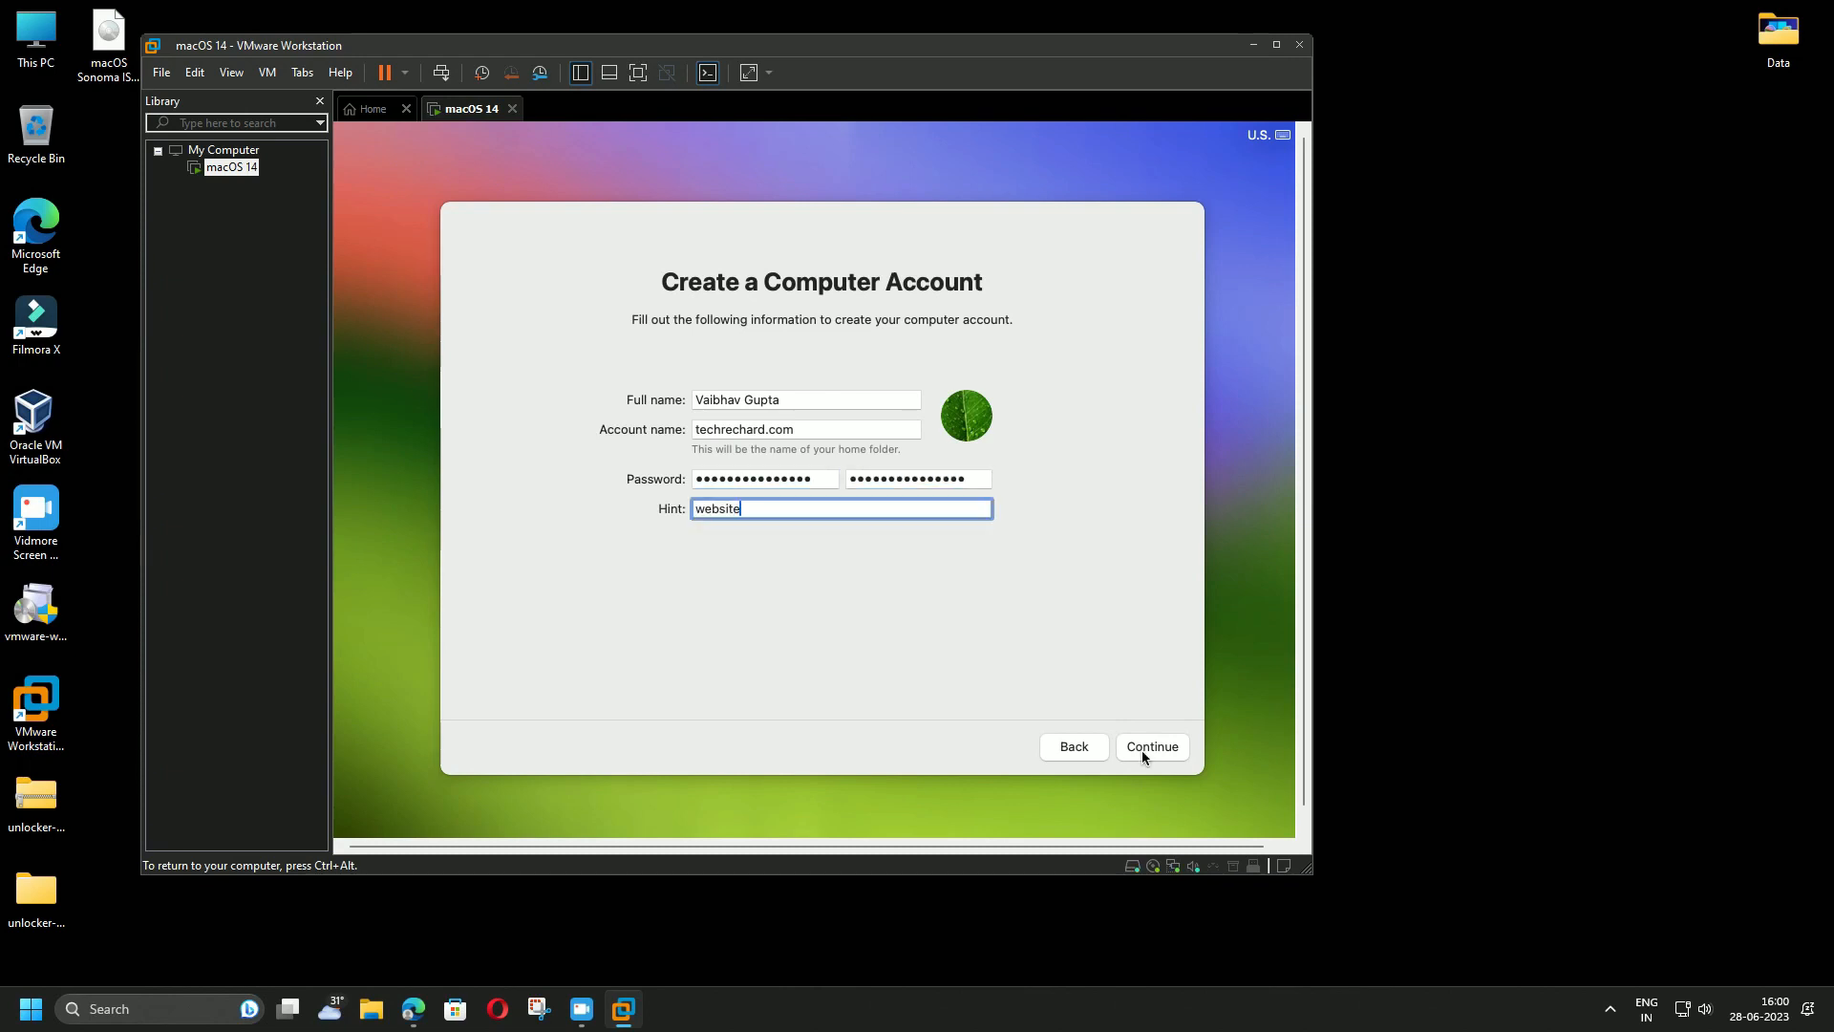
click(1143, 746)
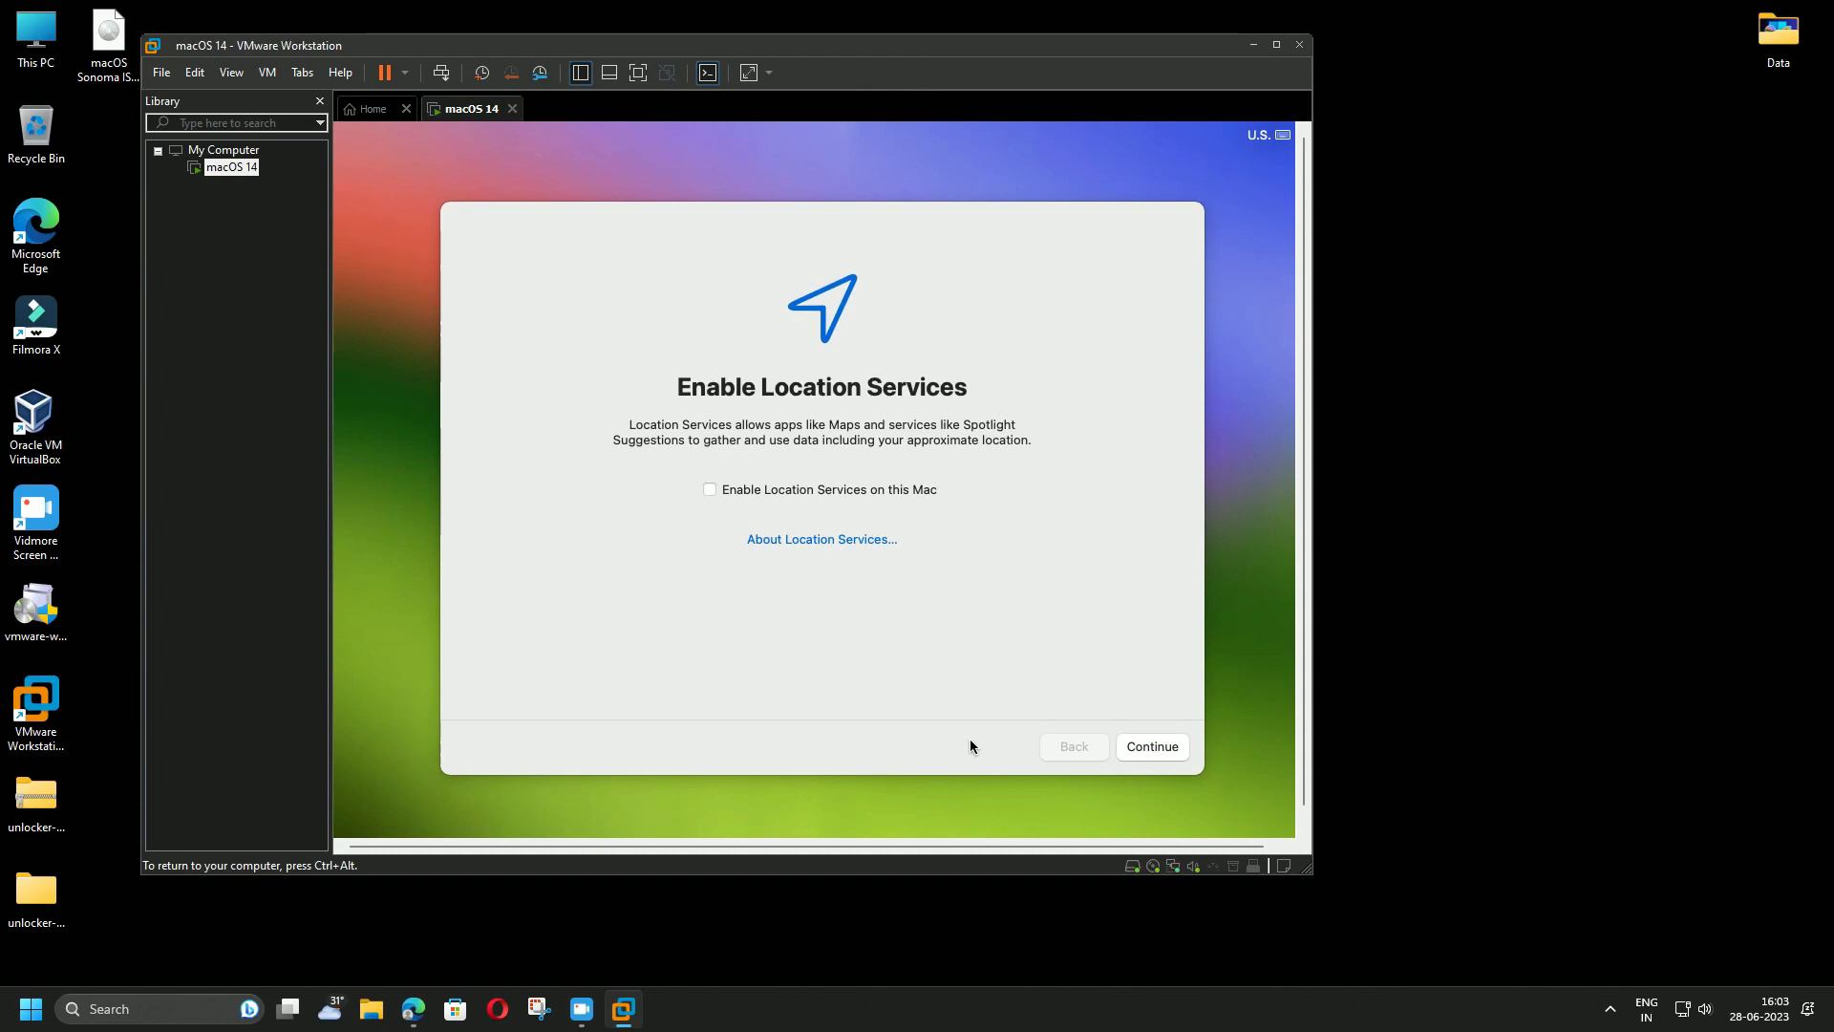
Decline Location Services and set the time zone to a city in India
click(1135, 745)
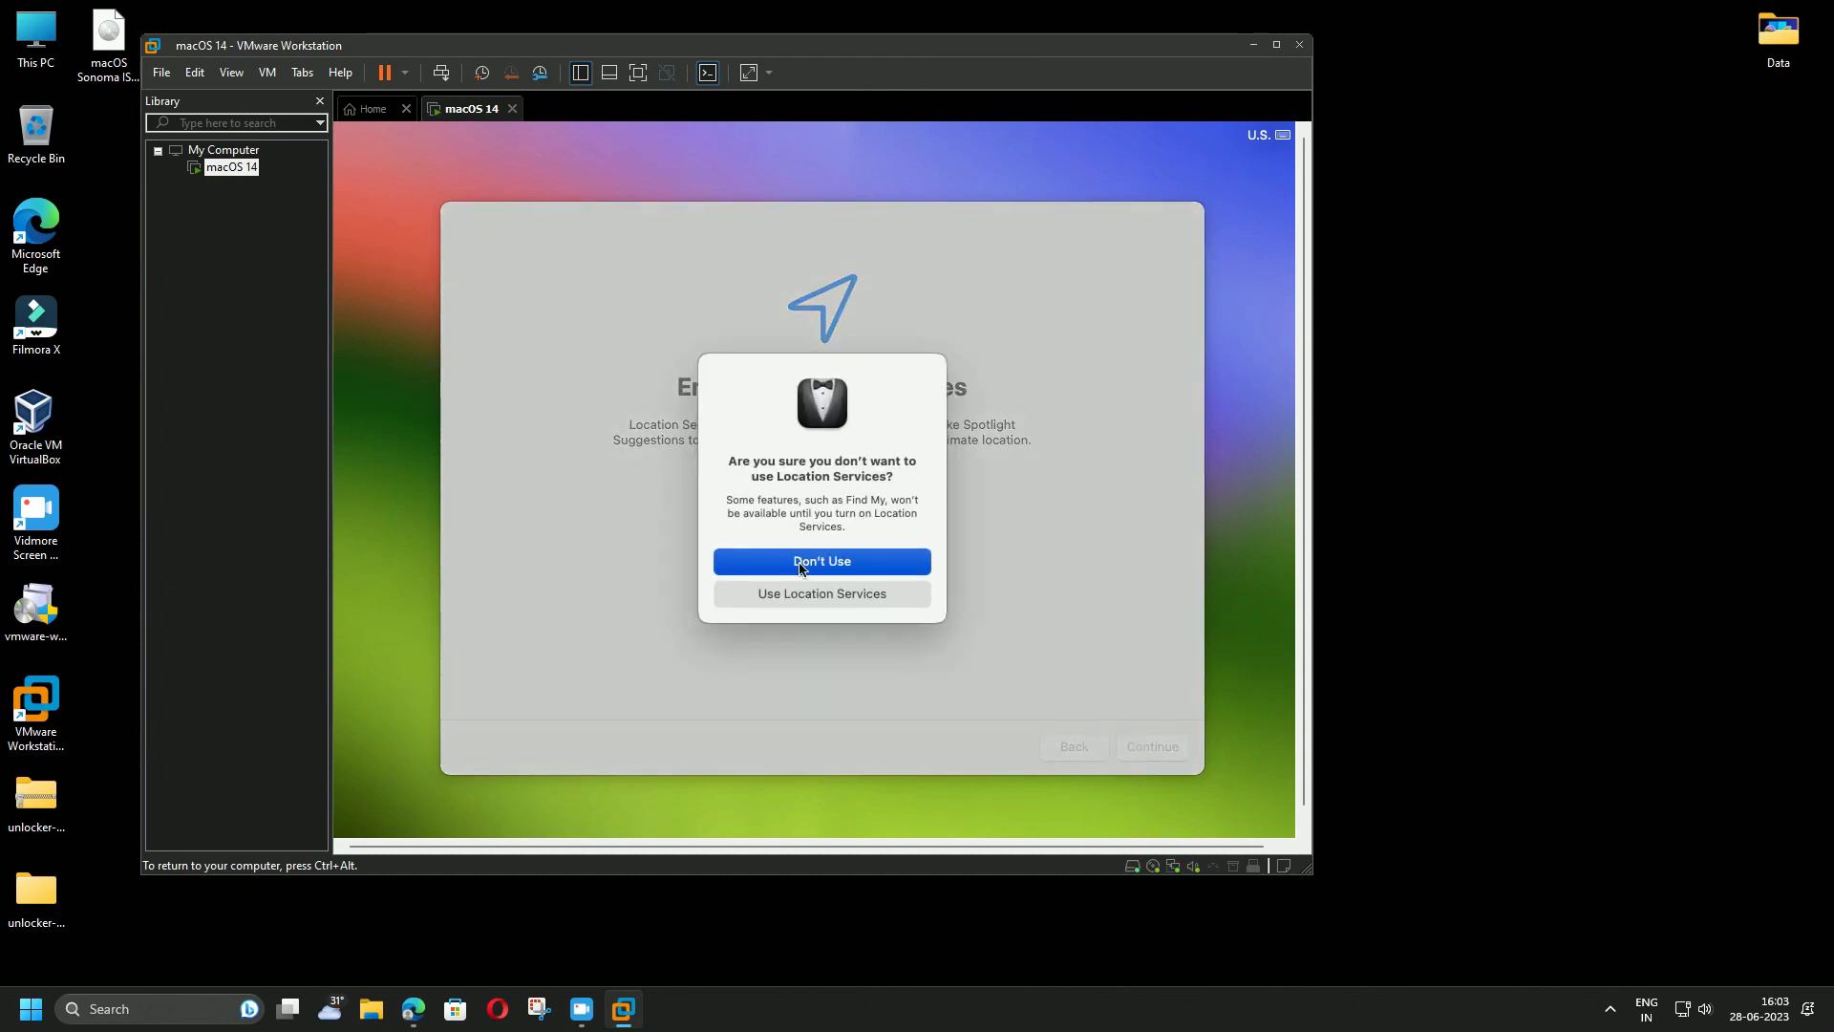
click(800, 564)
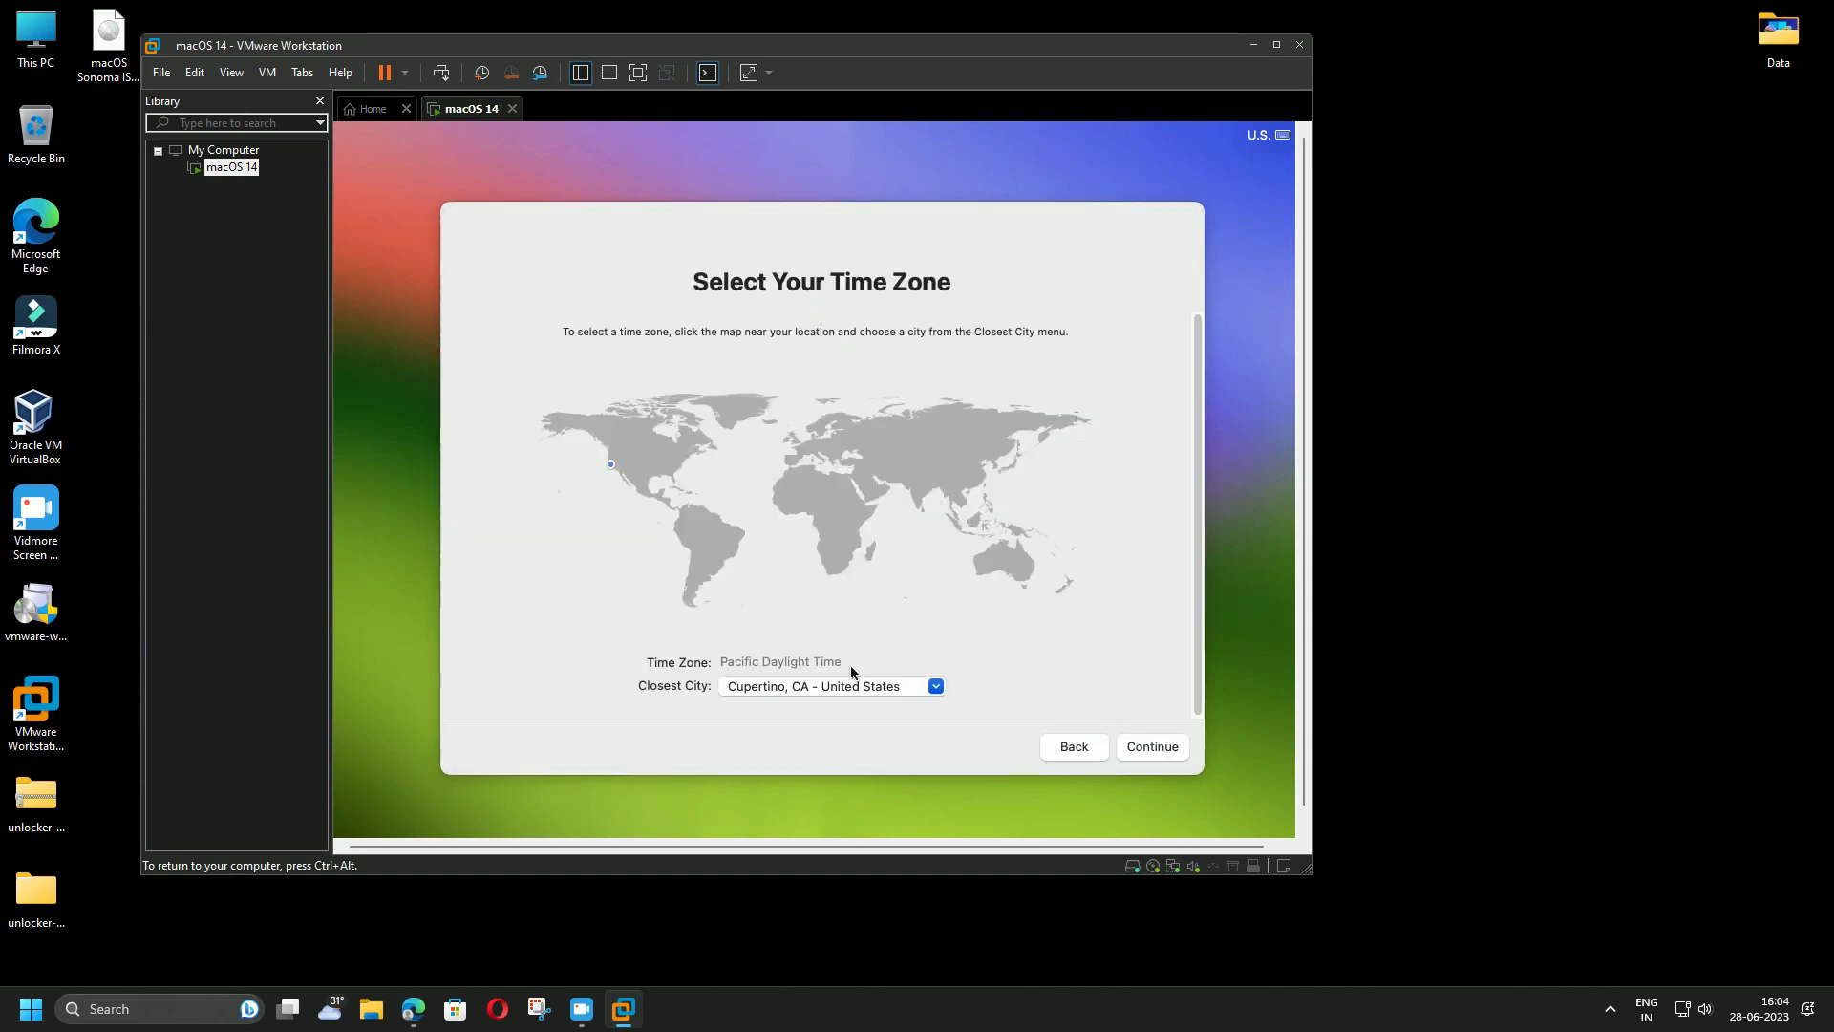
click(919, 498)
click(921, 489)
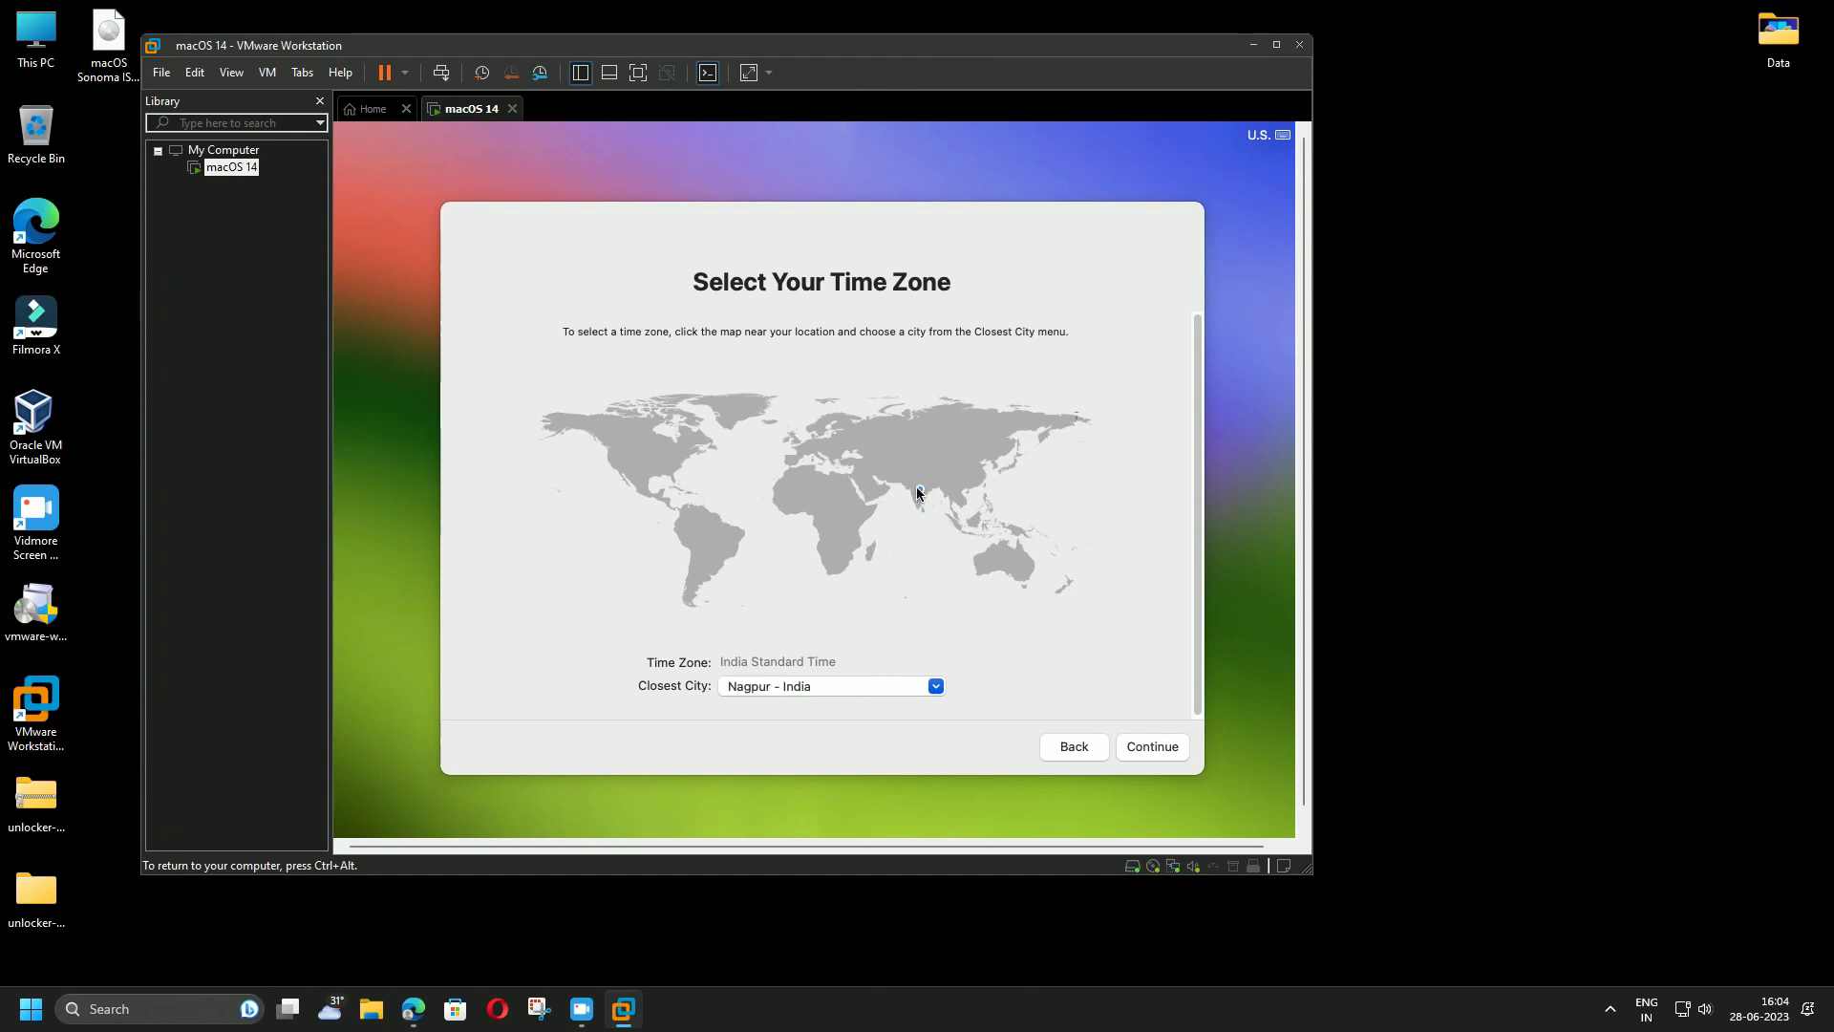
click(919, 487)
click(915, 485)
click(915, 483)
click(1138, 749)
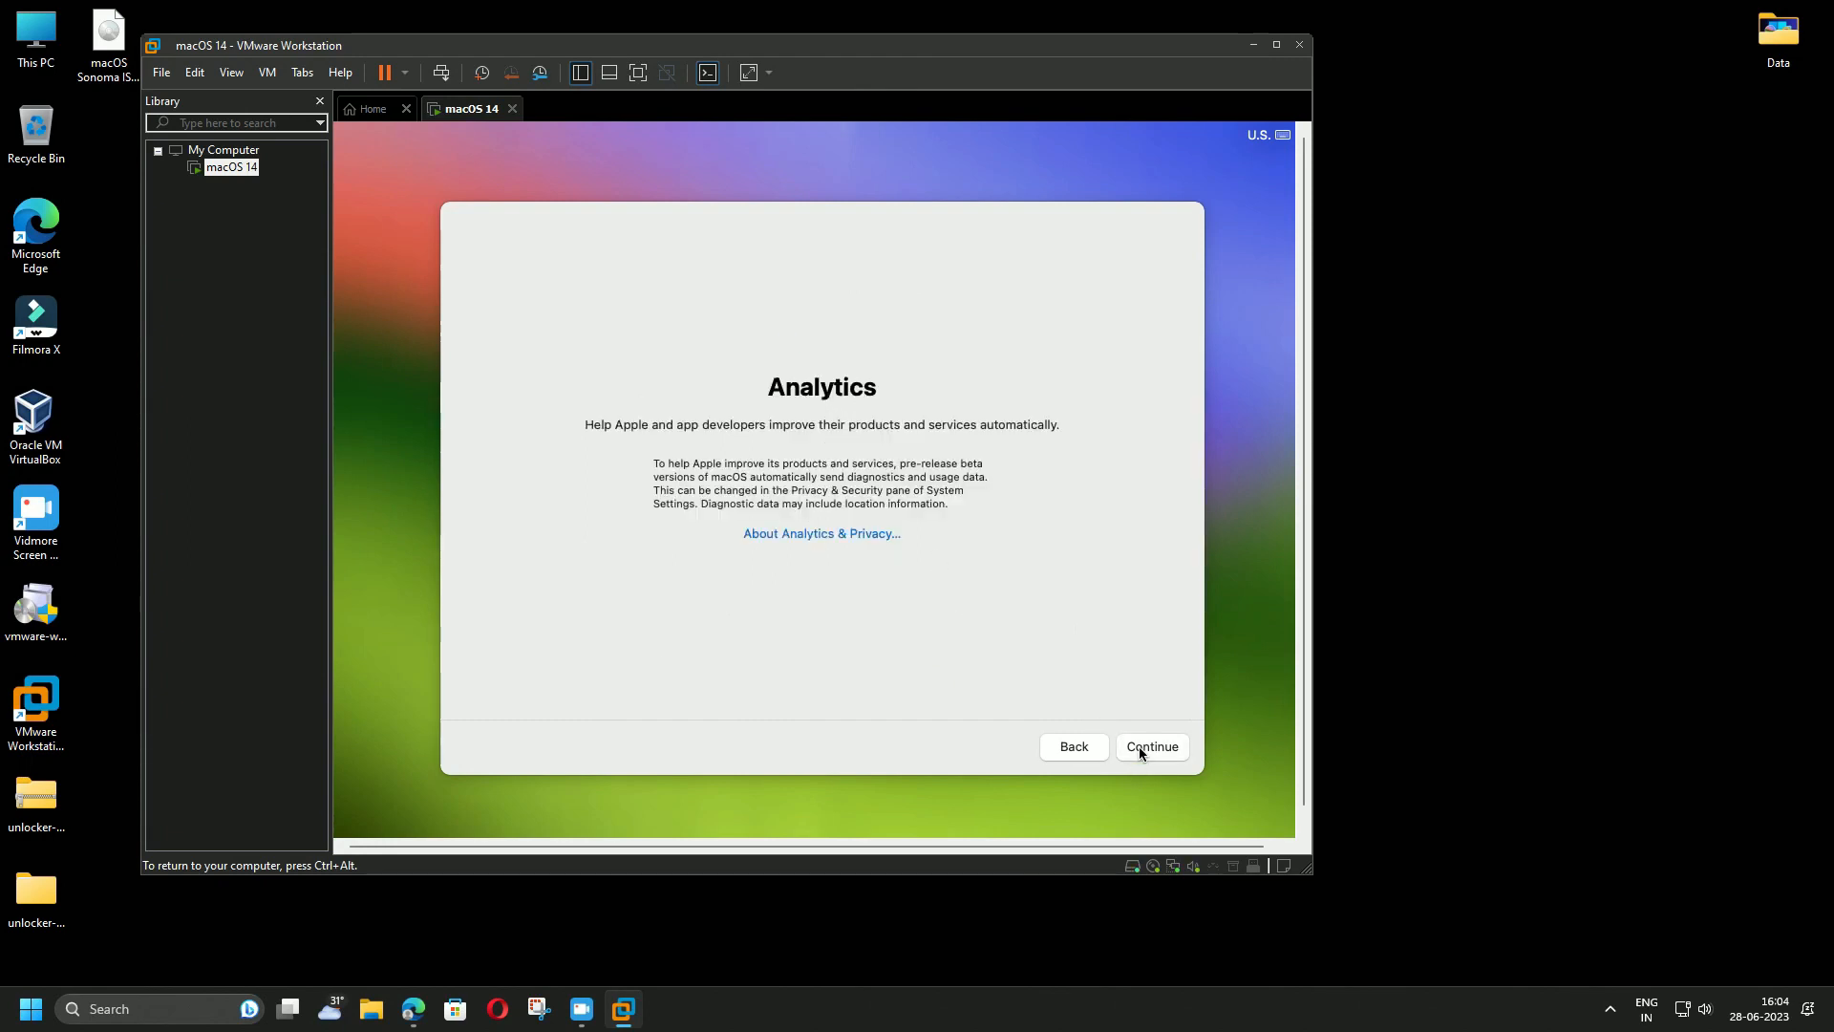
Skip Analytics, defer Screen Time, and choose the Dark appearance to finish setup
click(1139, 749)
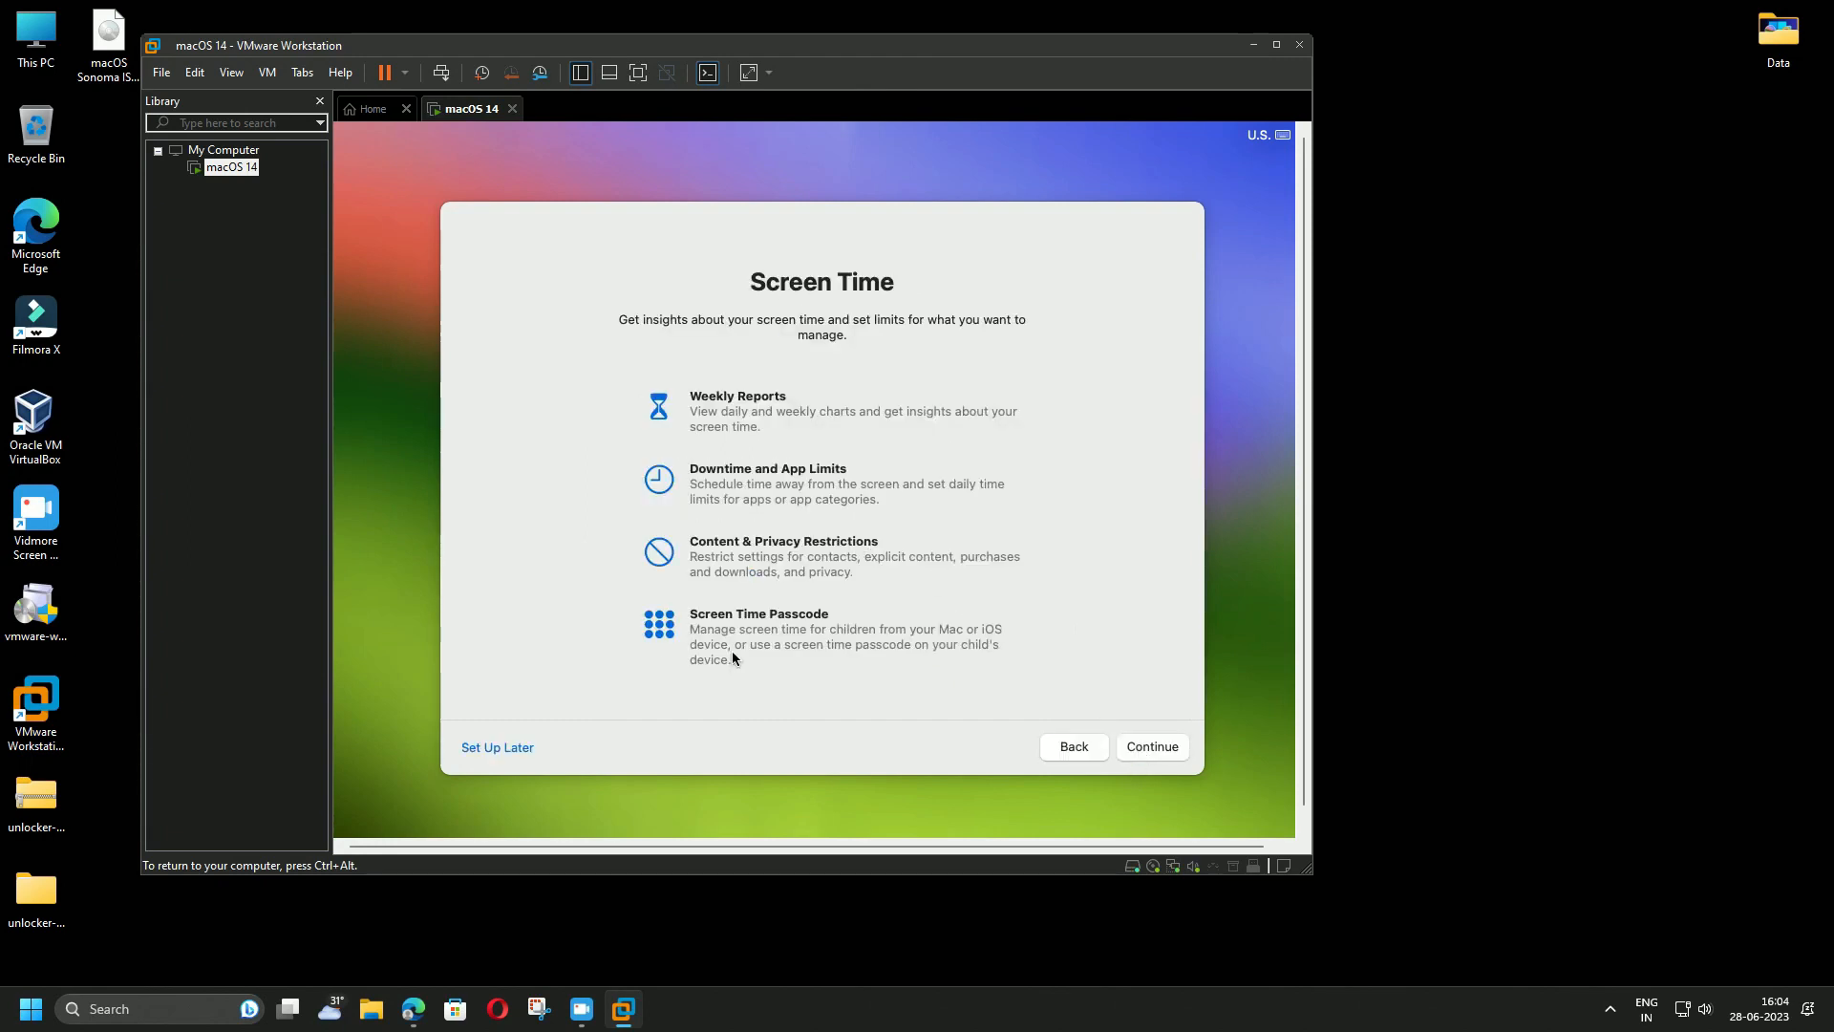
click(482, 749)
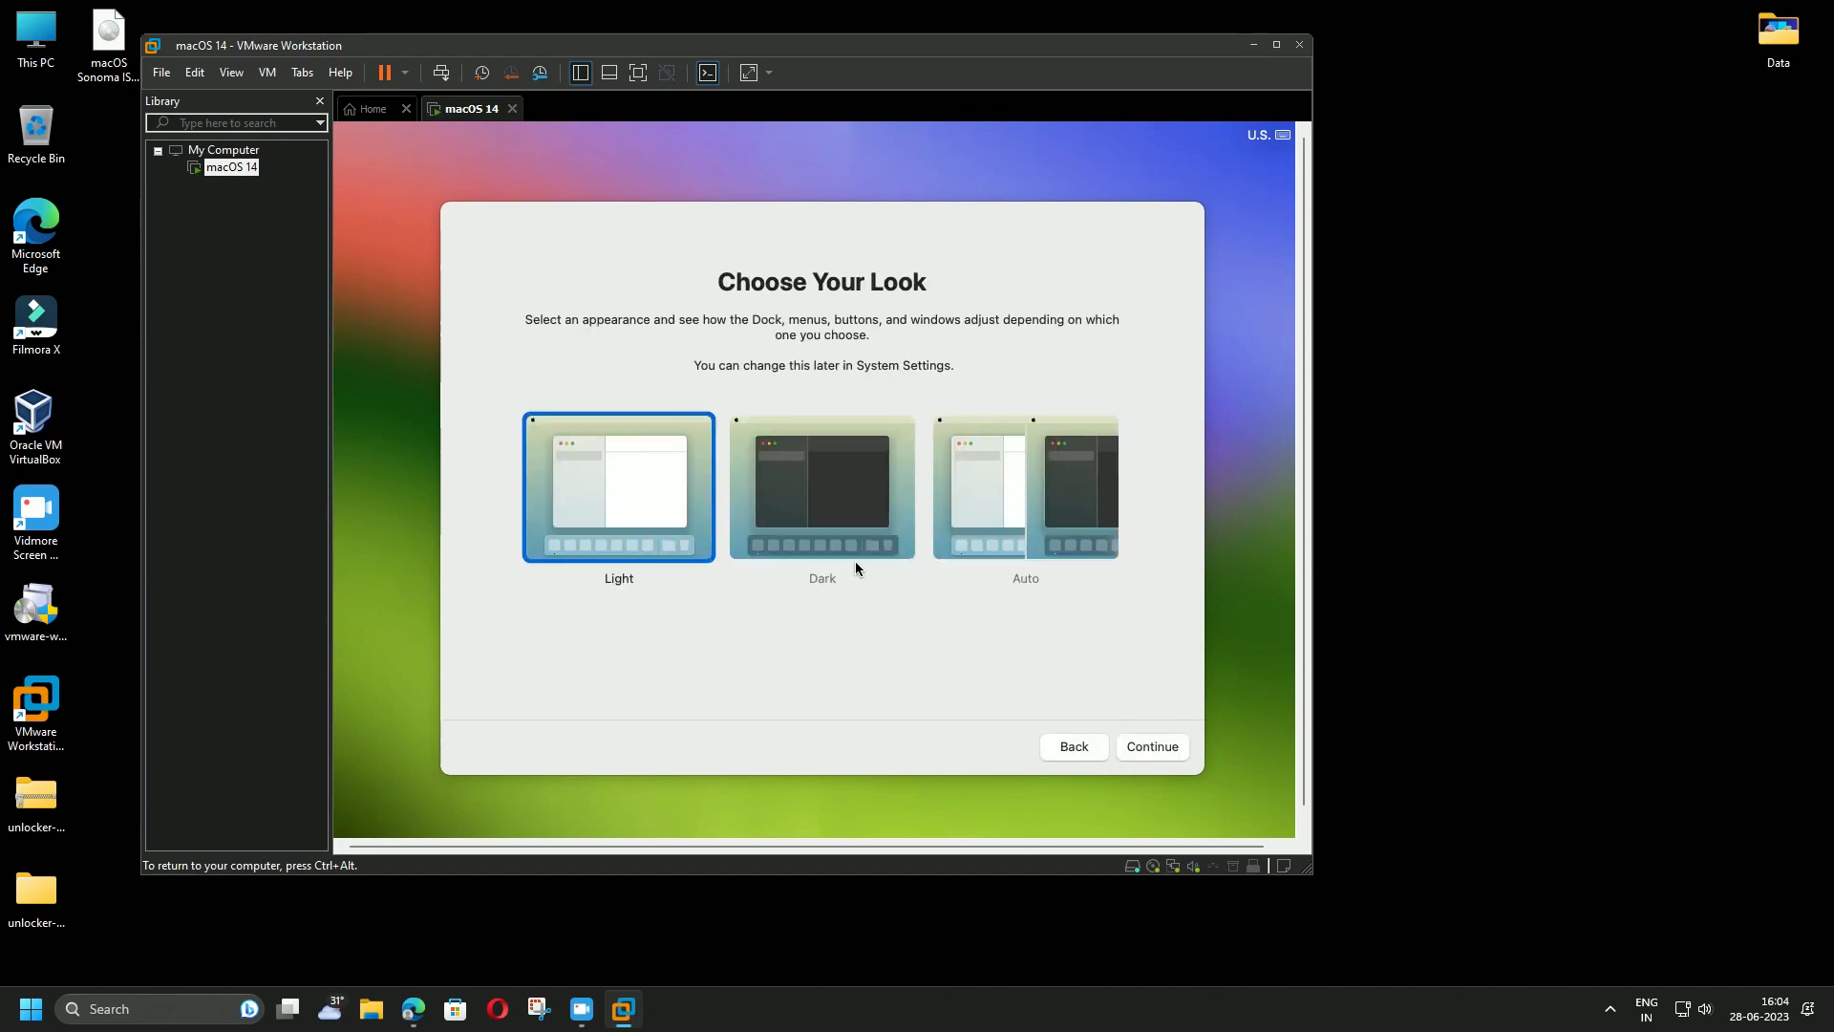
click(836, 519)
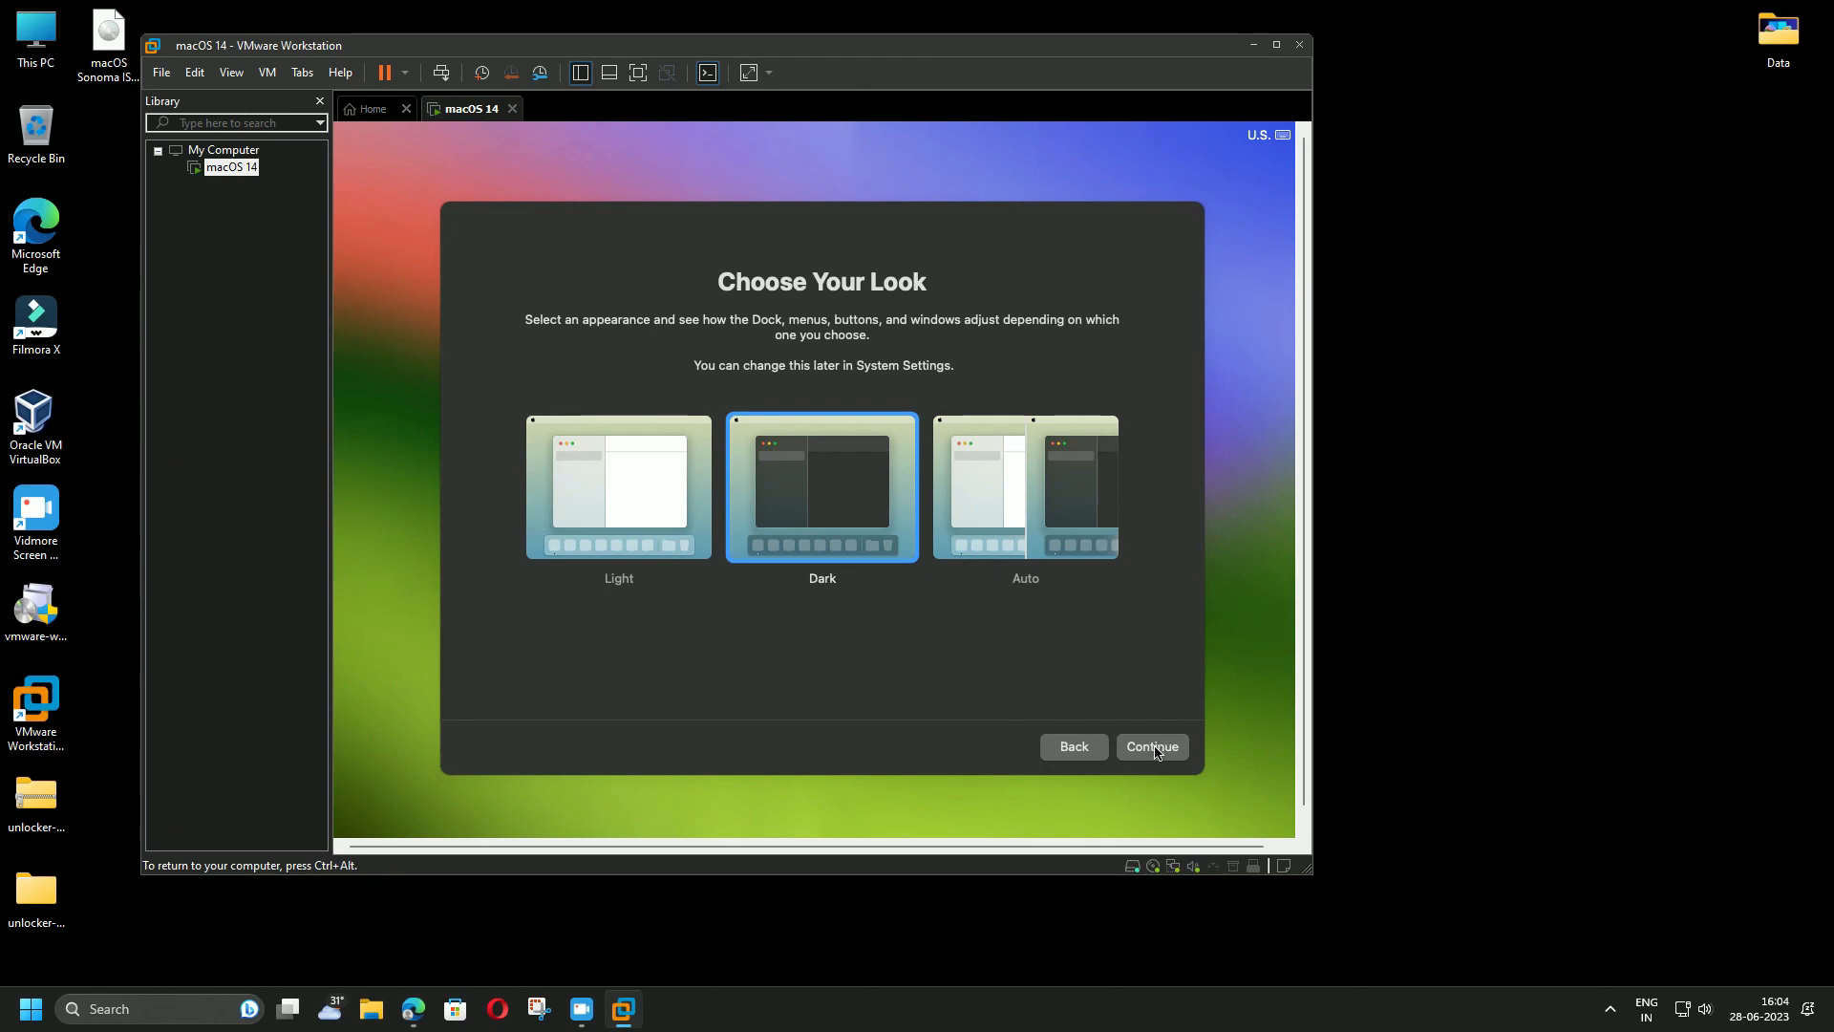
click(1153, 748)
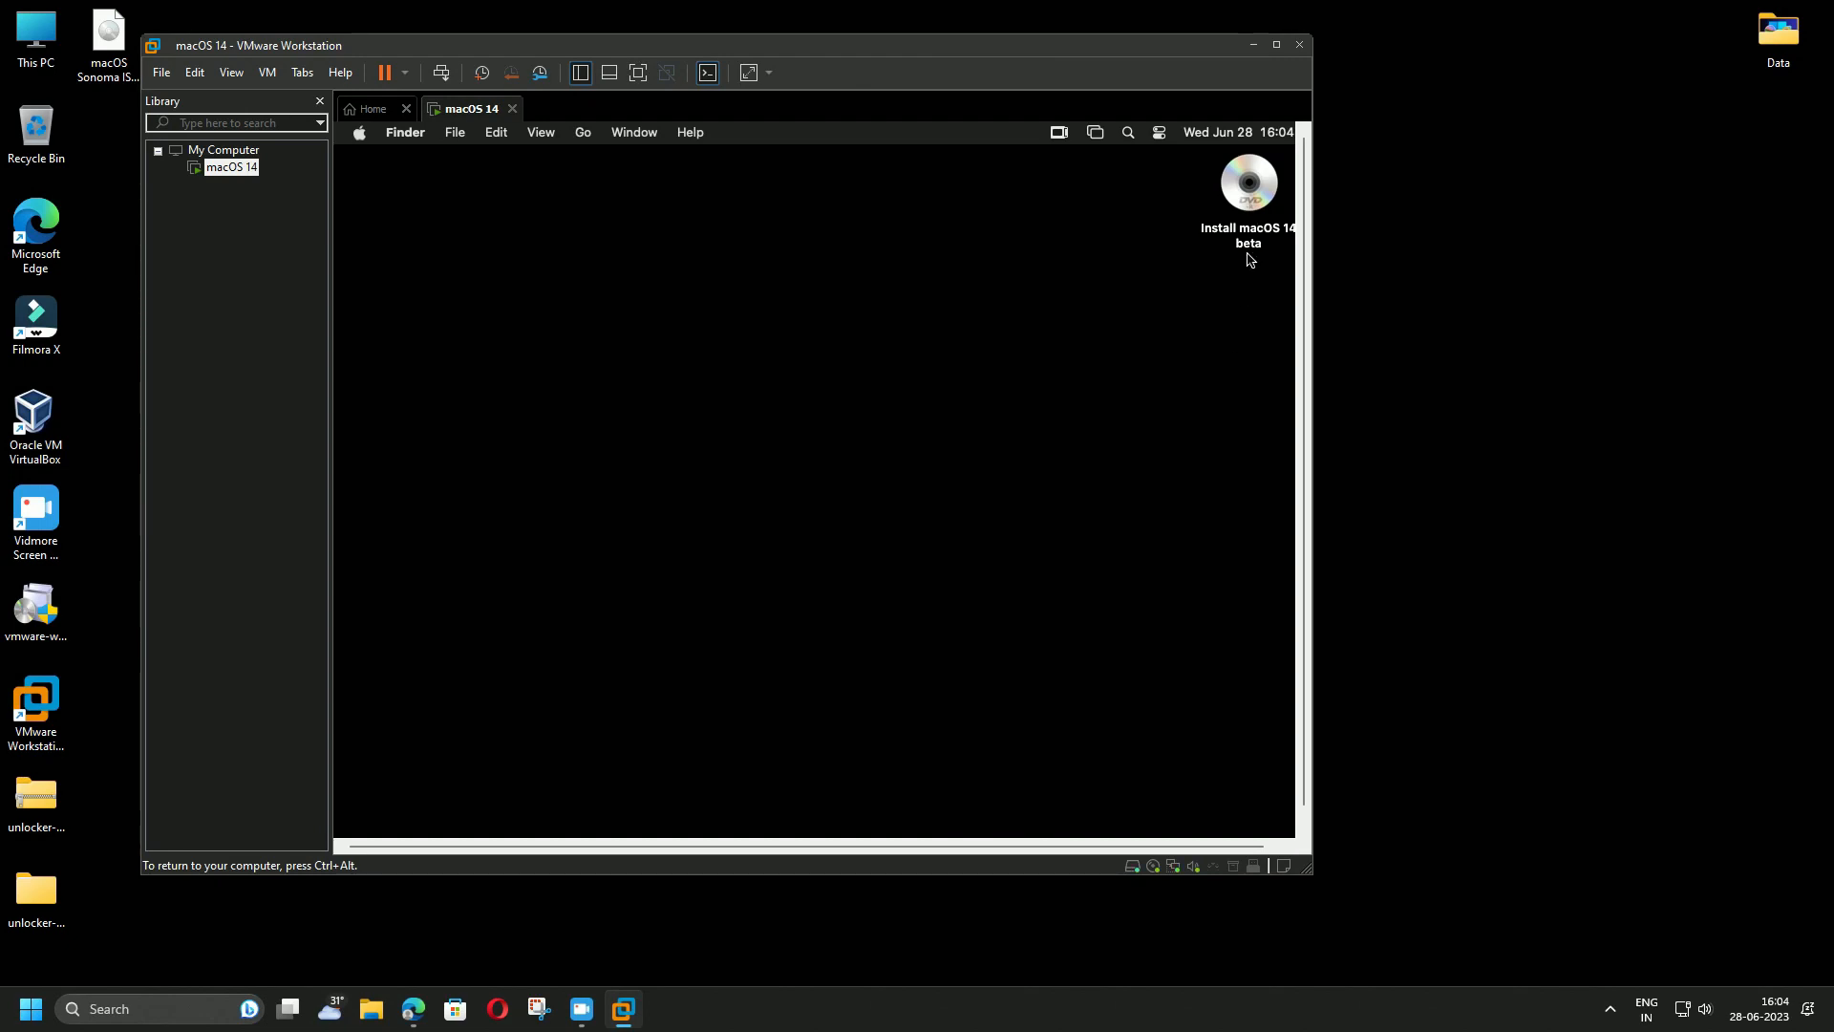
Show About This Mac from the Apple menu, then open System Settings on its Appearance page
click(361, 136)
click(887, 484)
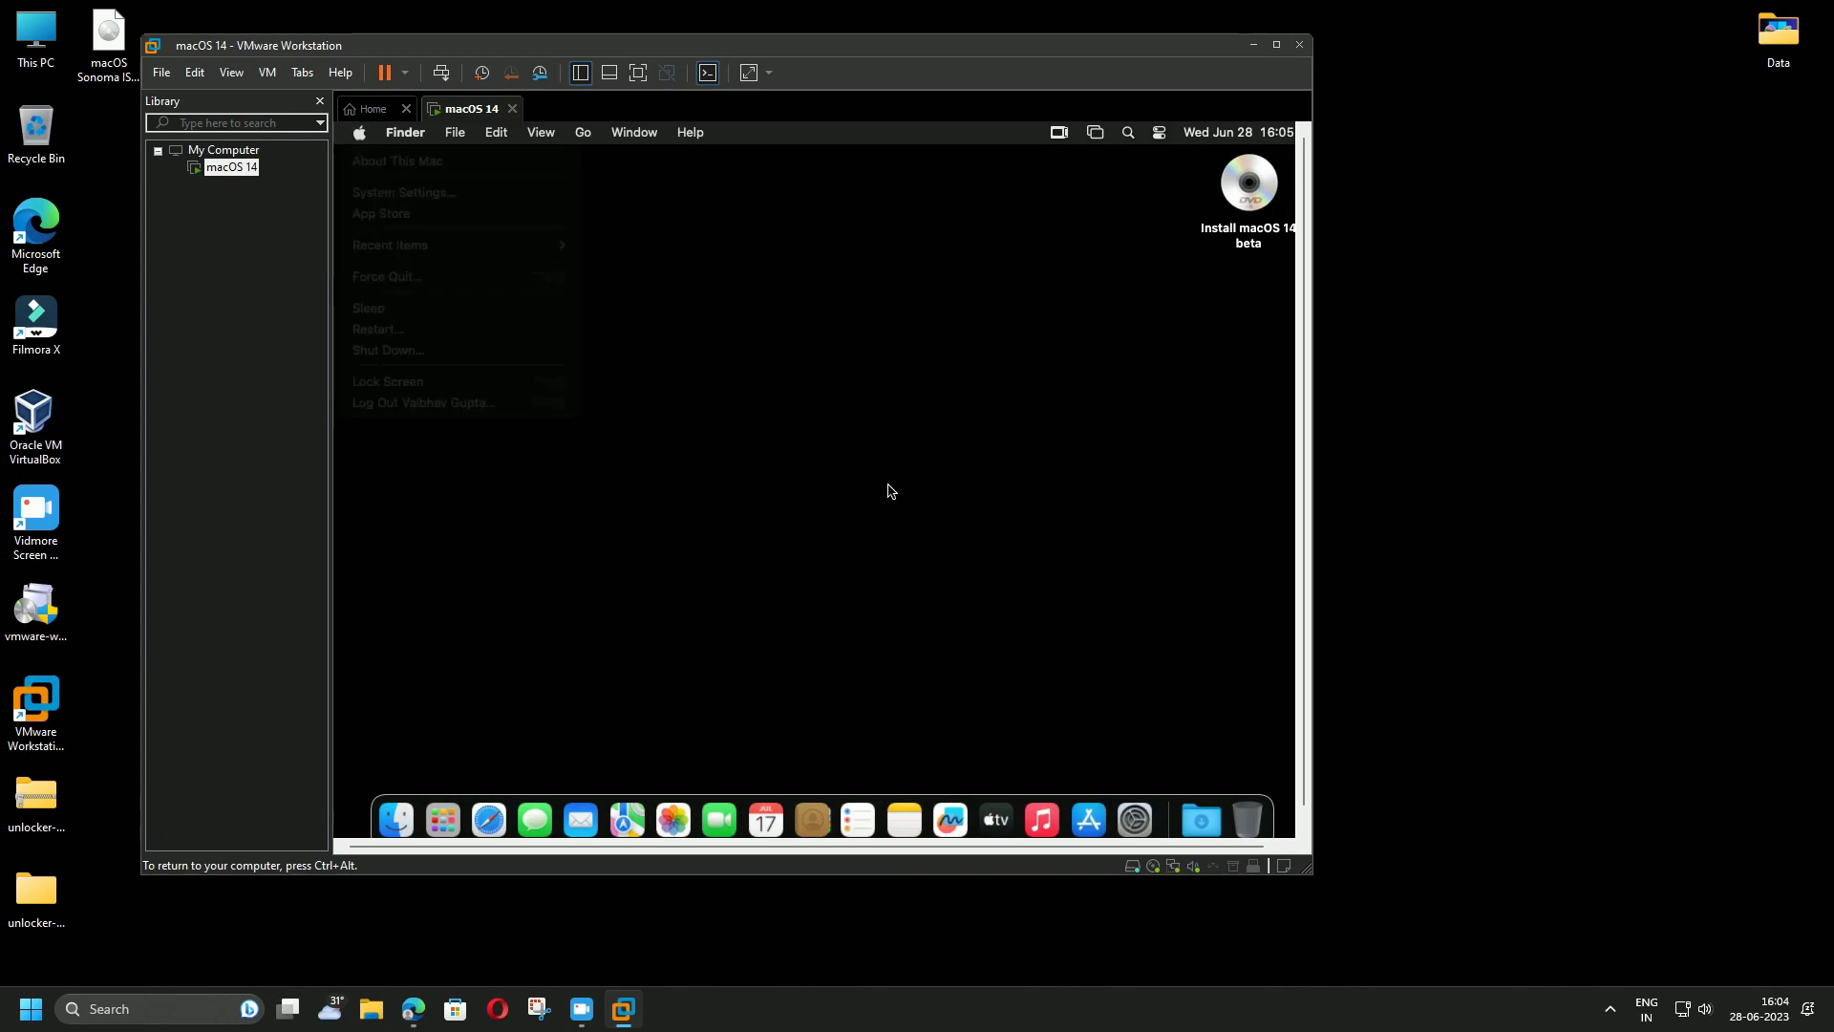
click(360, 134)
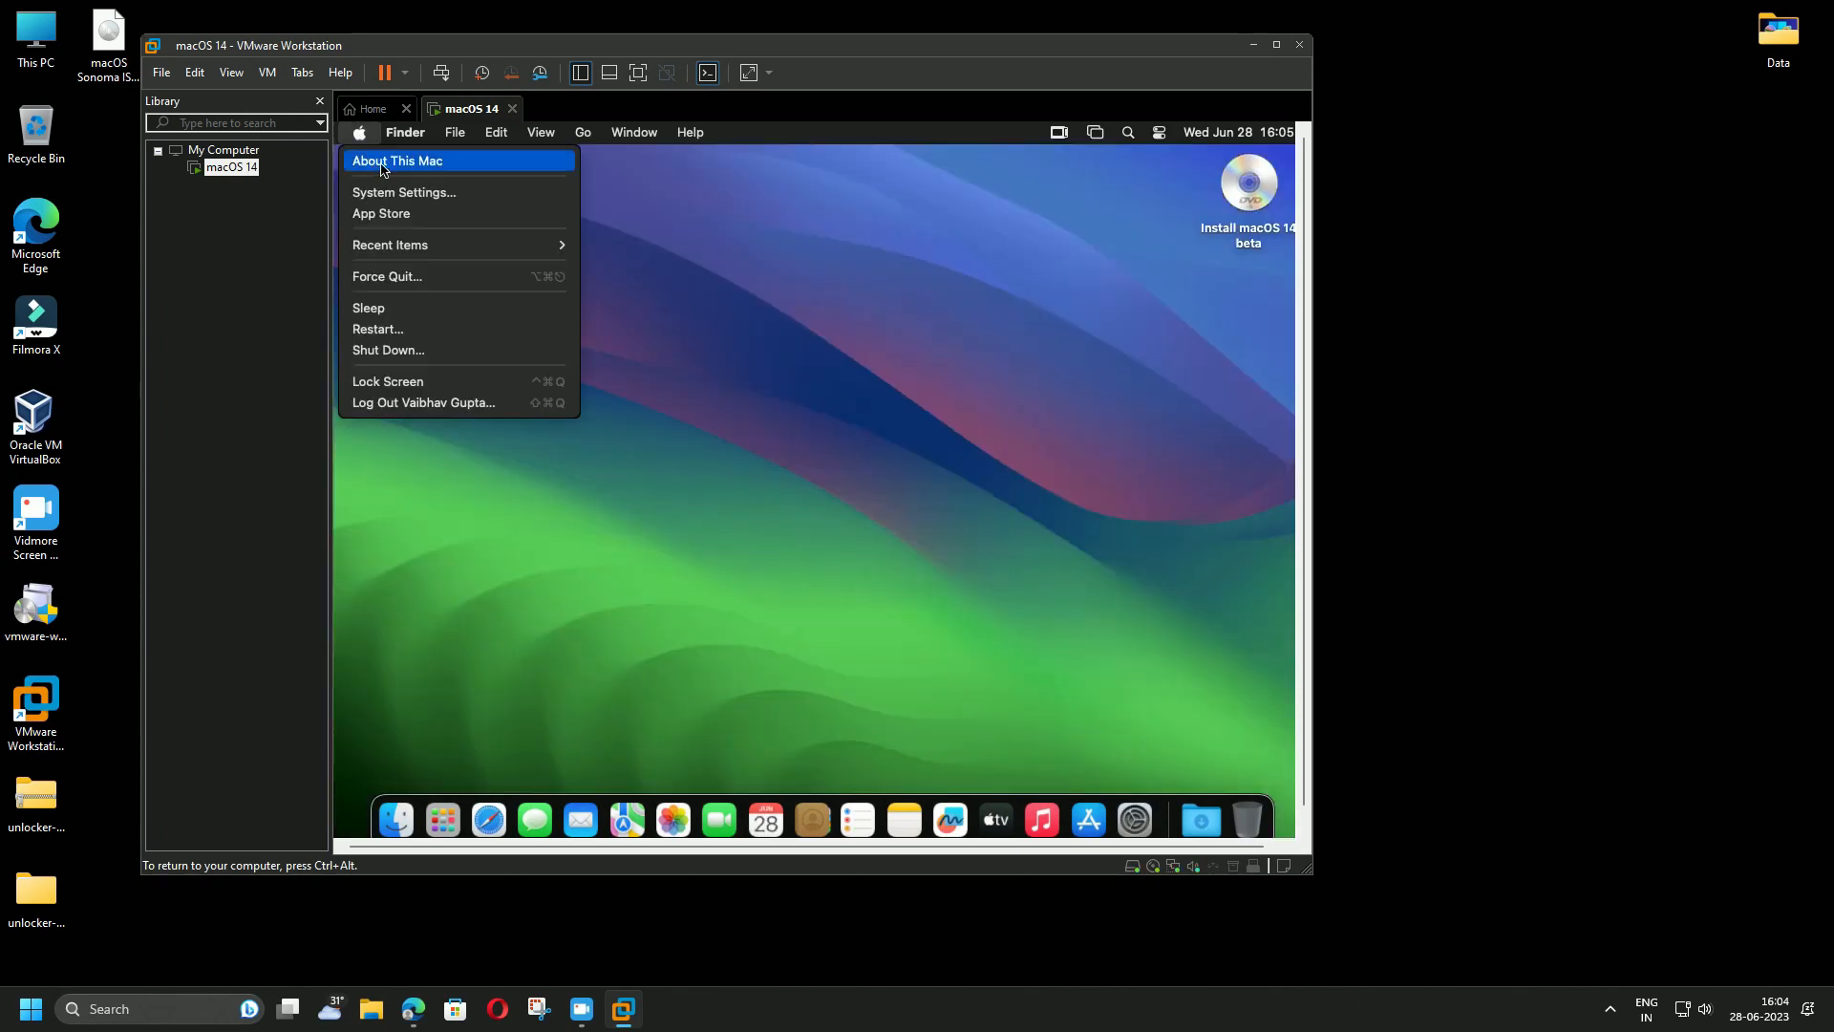
click(382, 169)
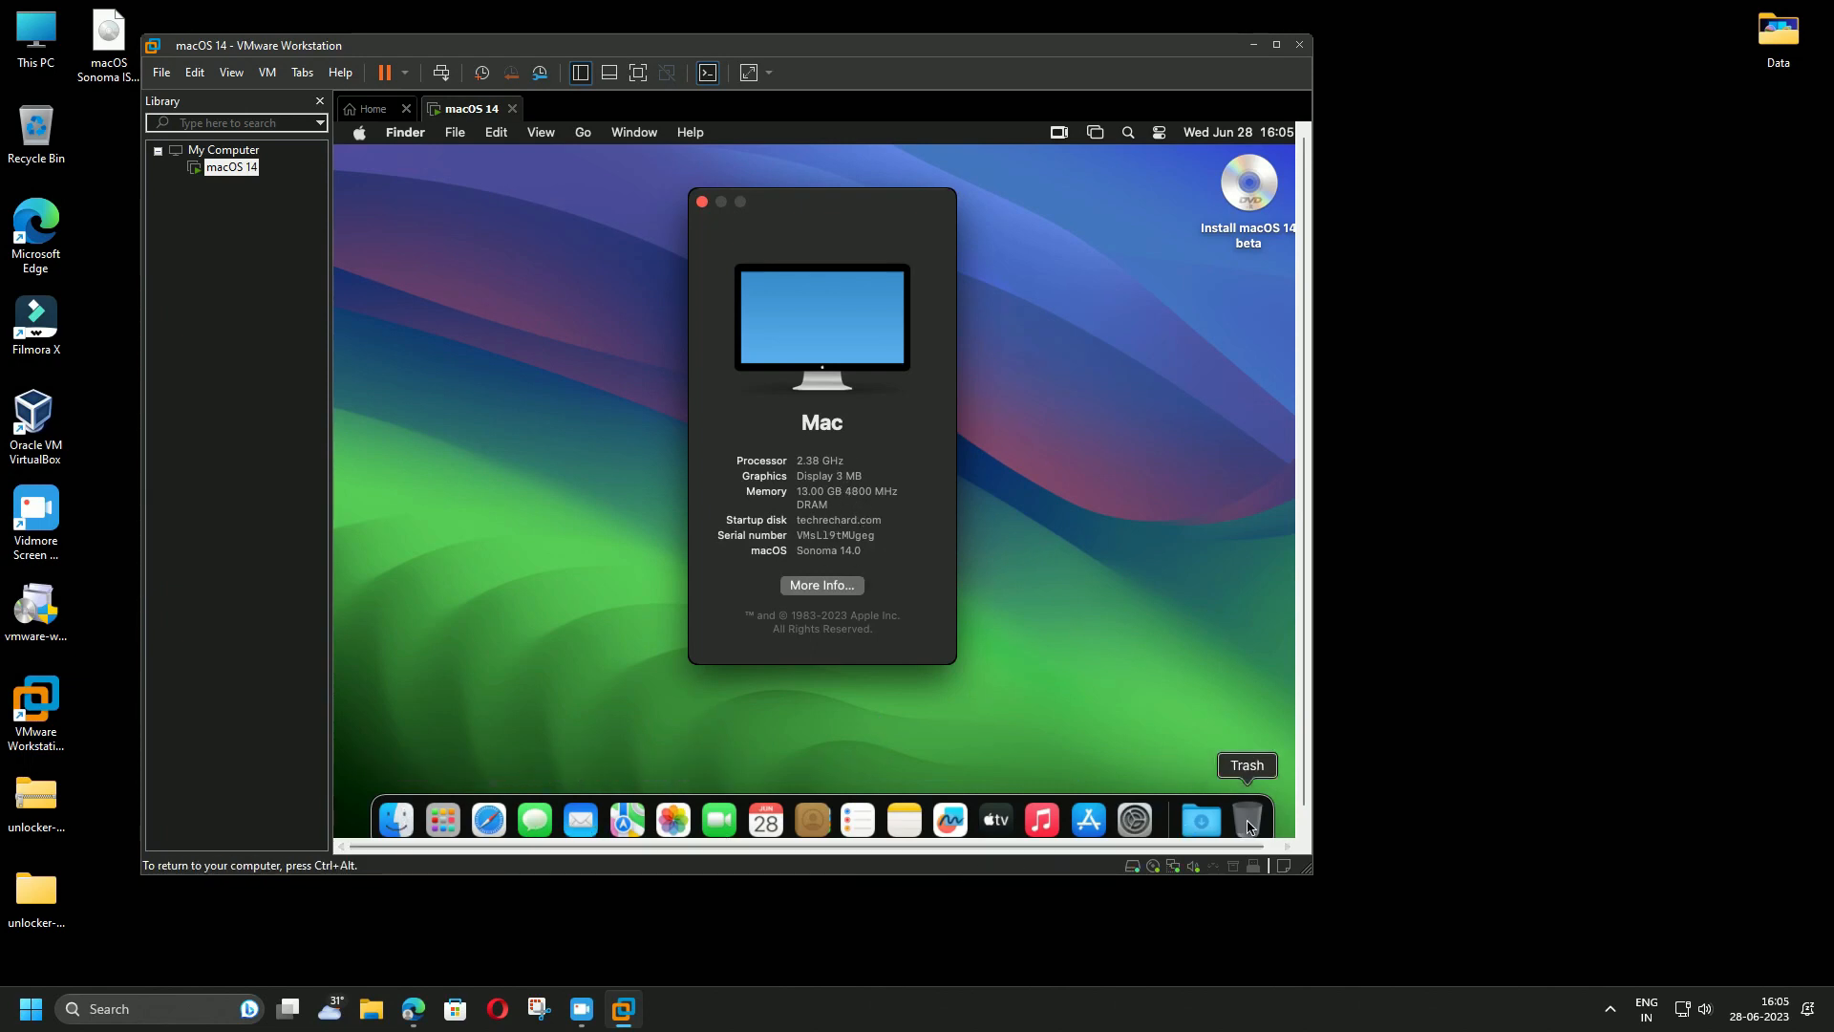
click(1135, 819)
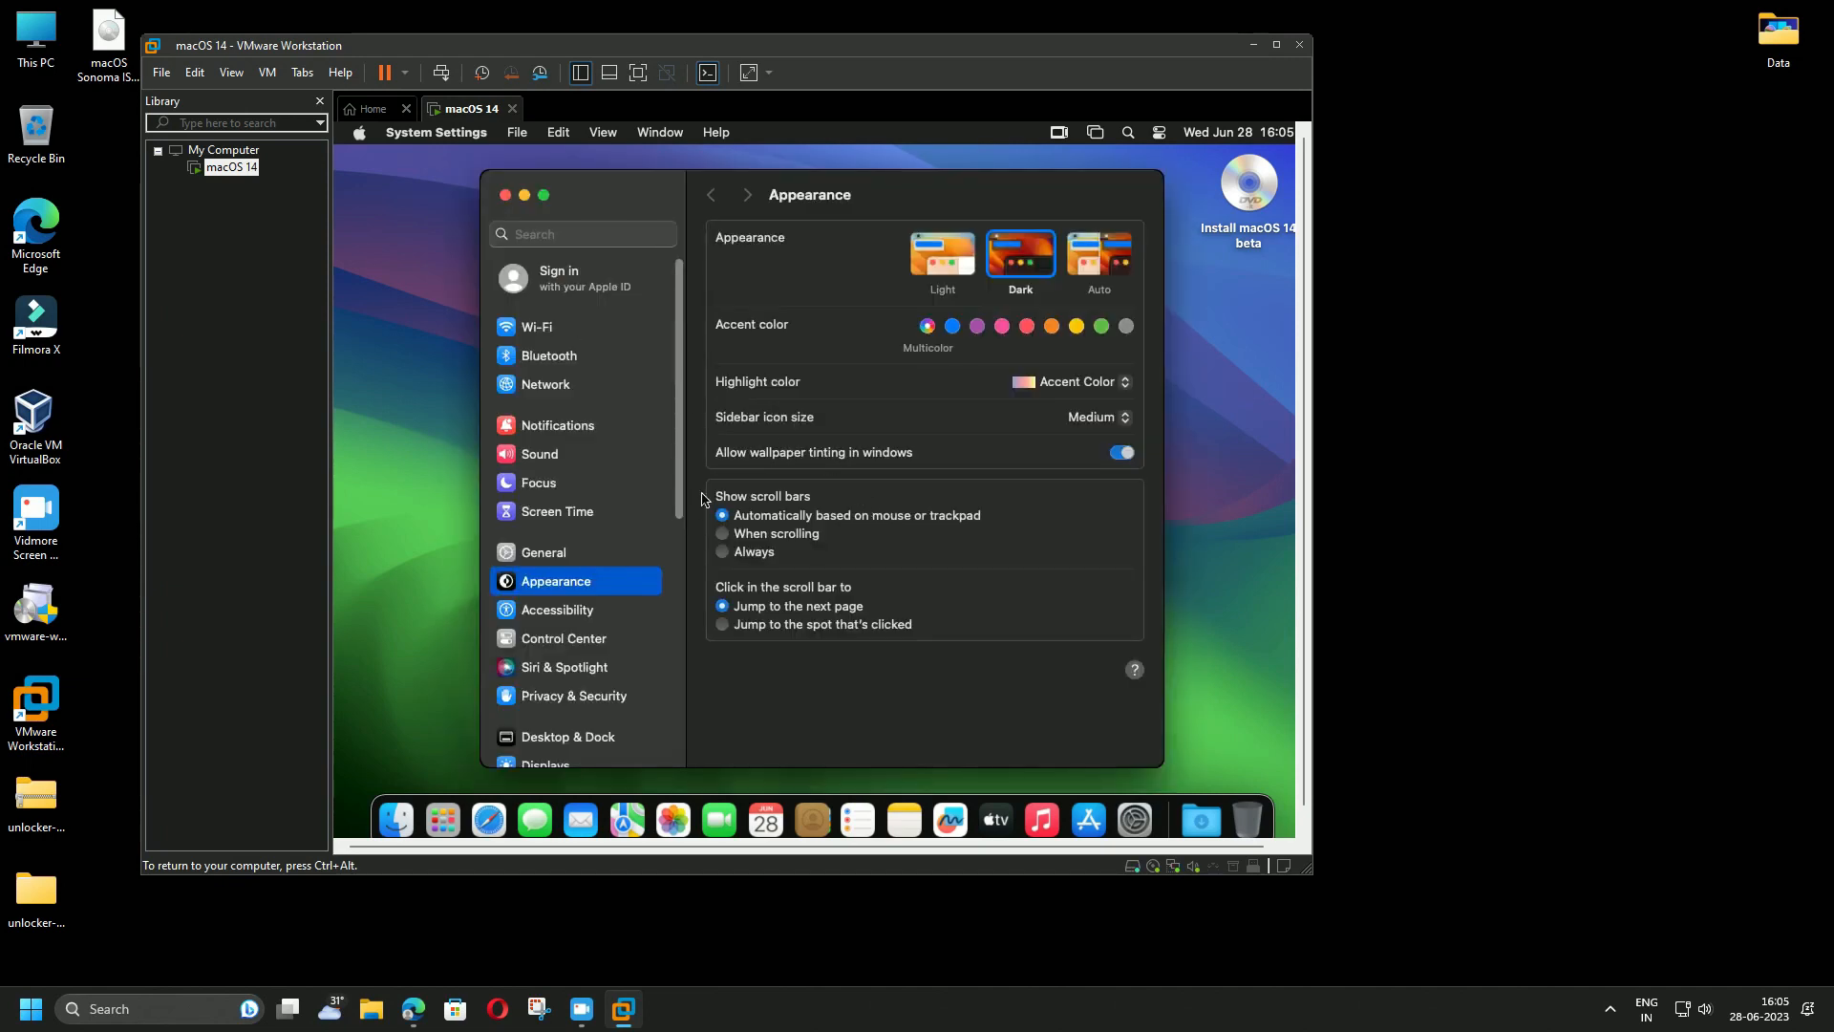
drag(683, 442, 676, 385)
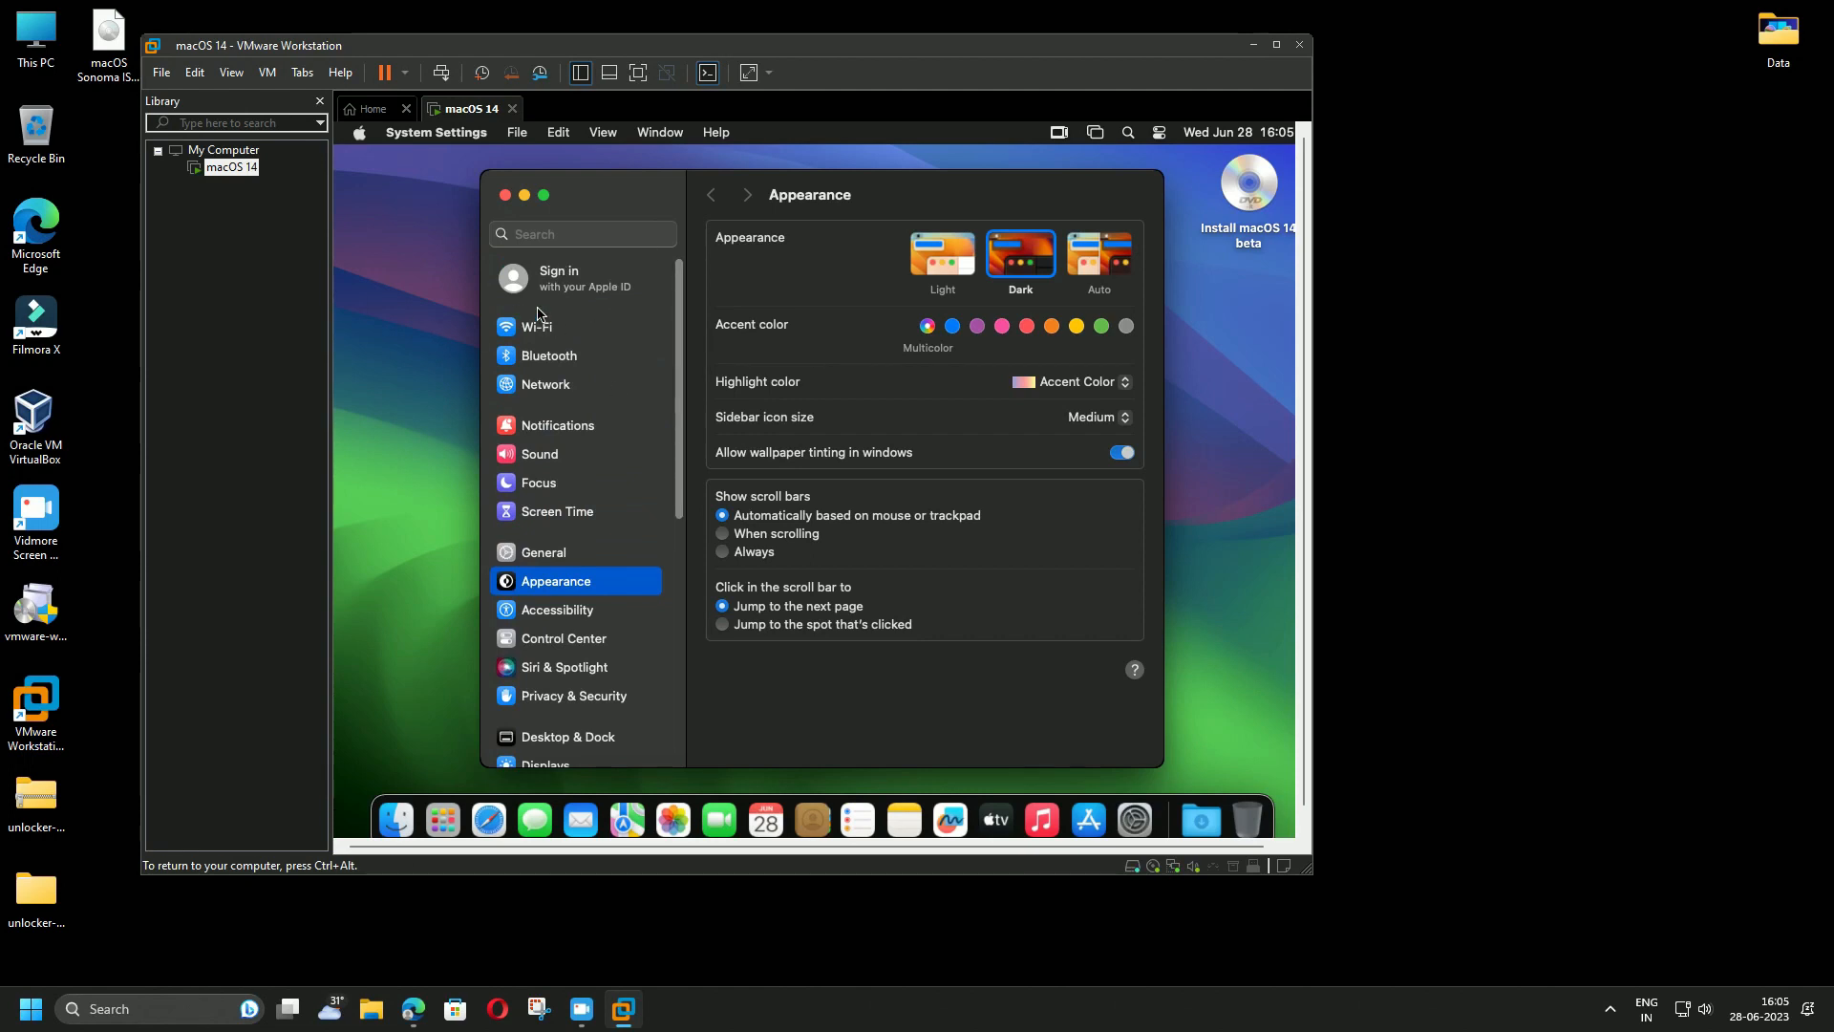